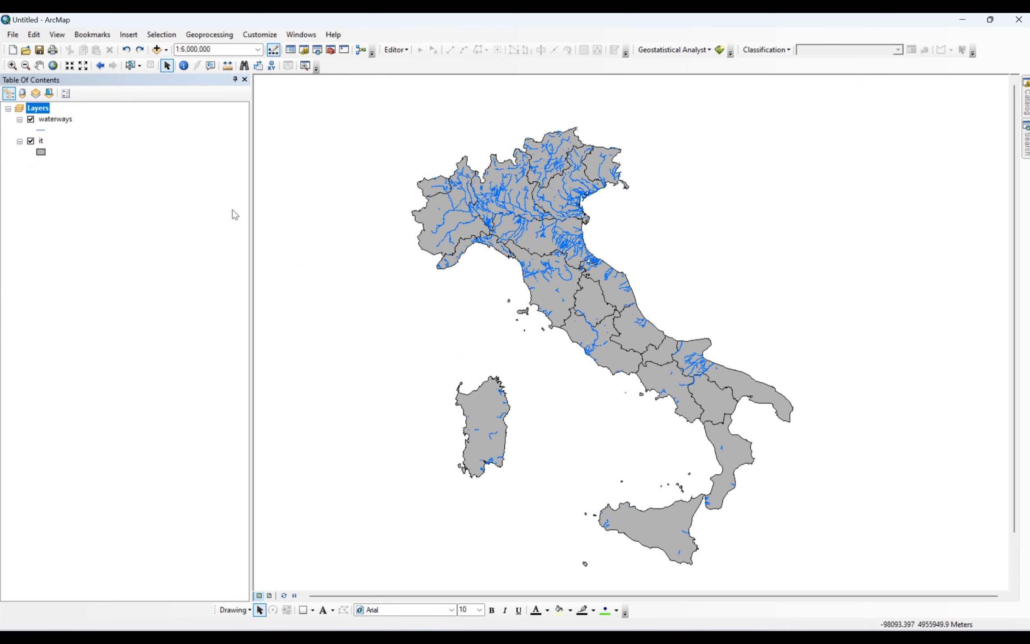
click(220, 35)
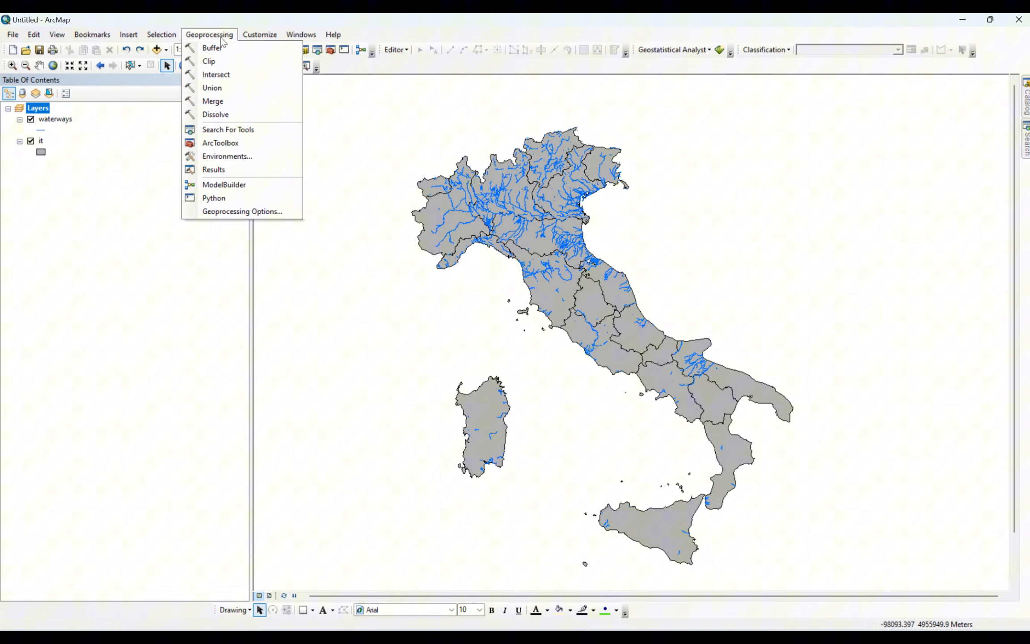
click(229, 62)
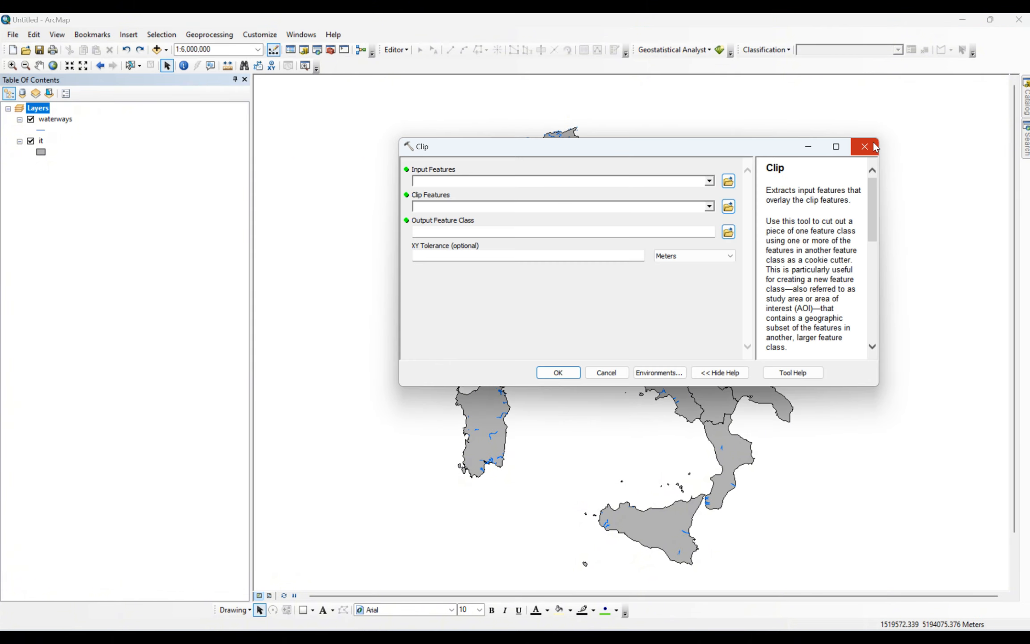
click(874, 147)
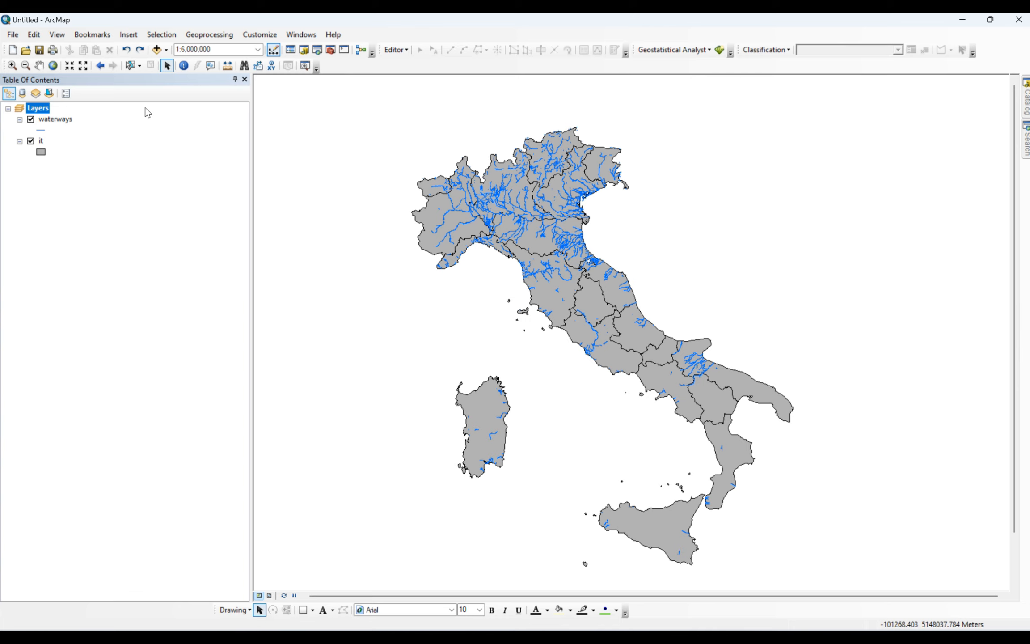
- Hide the waterways layer and select the Tuscany region on the map
click(31, 120)
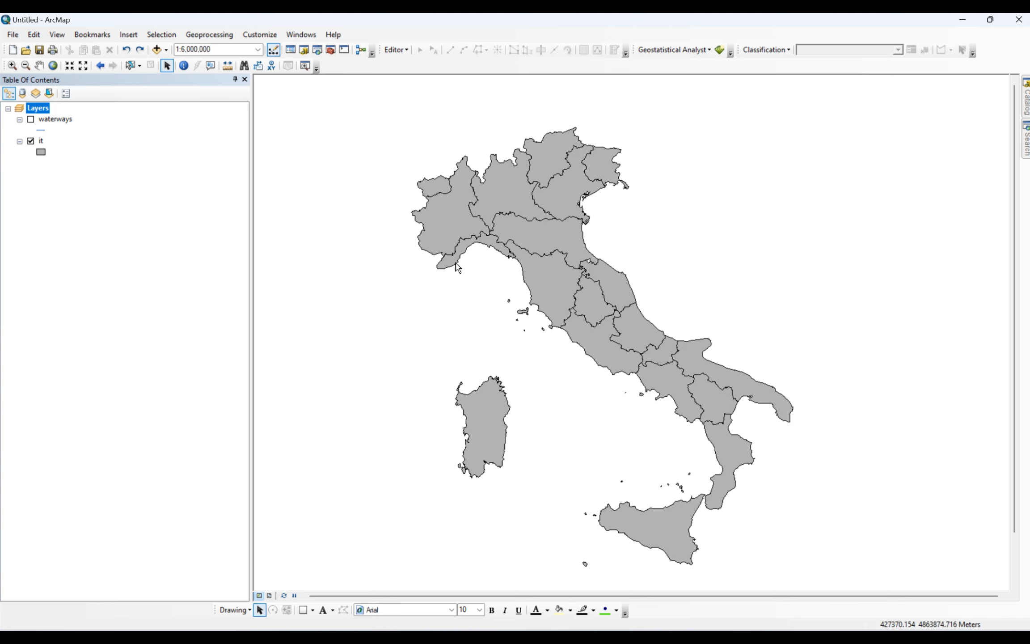
click(131, 67)
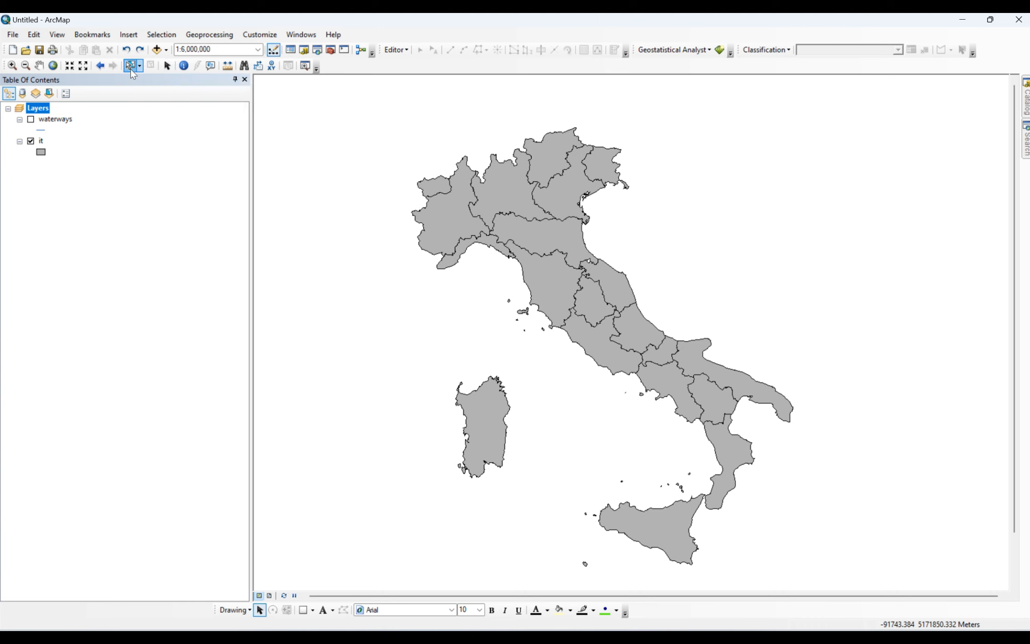
click(558, 279)
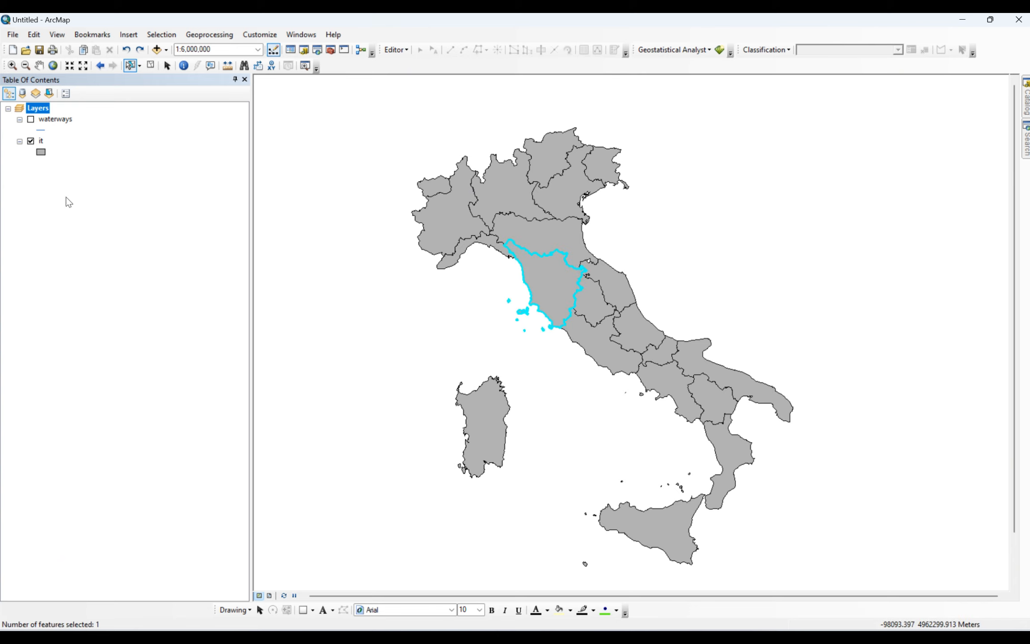
- In the attribute table of the "it" layer, select the Veneto record, reselect the Tuscany record, and close the table
right_click(41, 142)
click(67, 175)
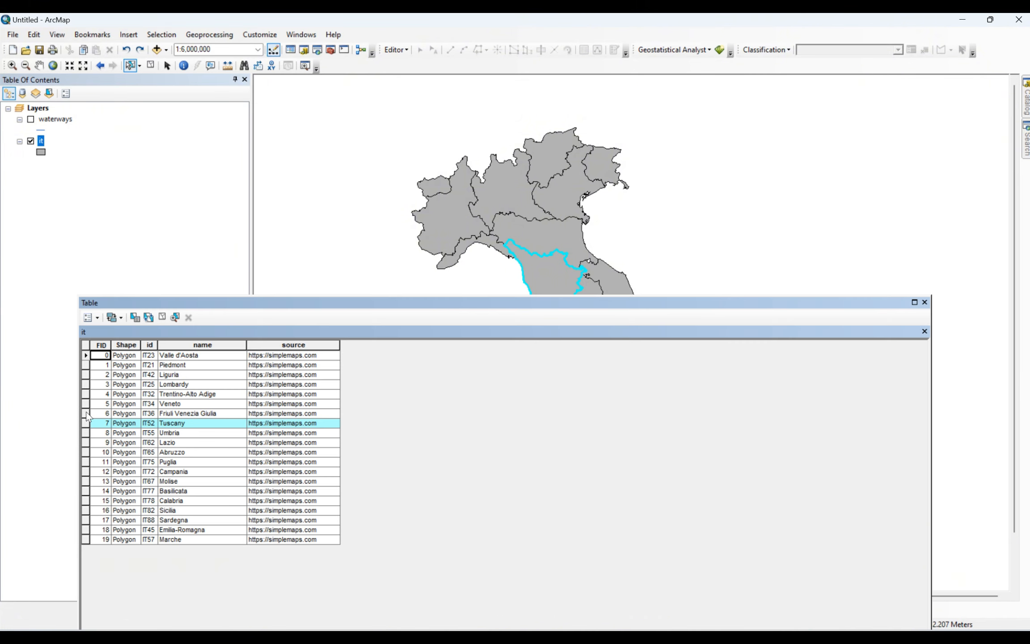
click(76, 448)
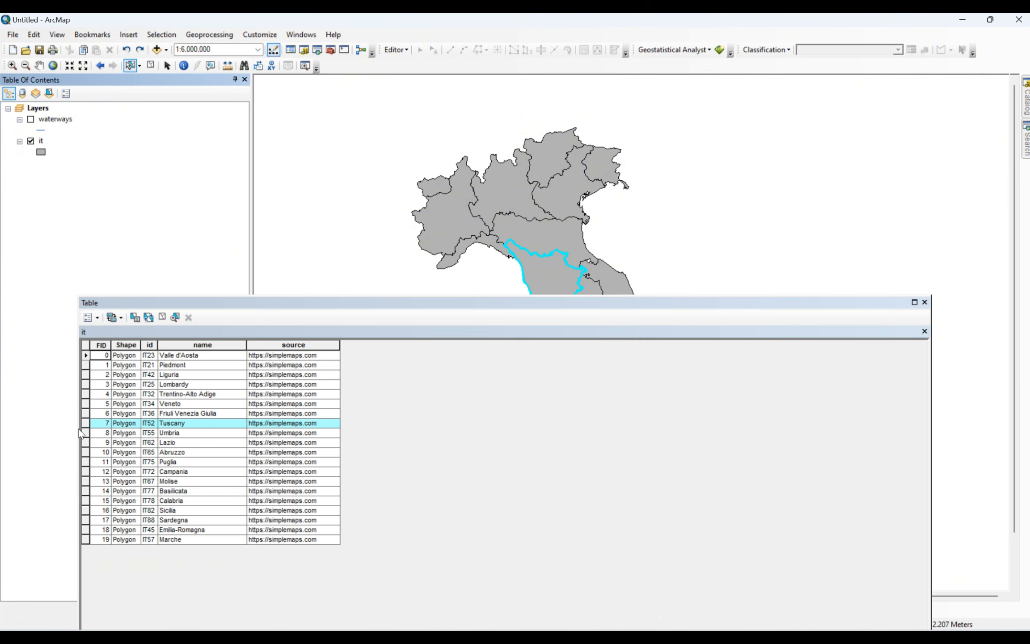
click(85, 404)
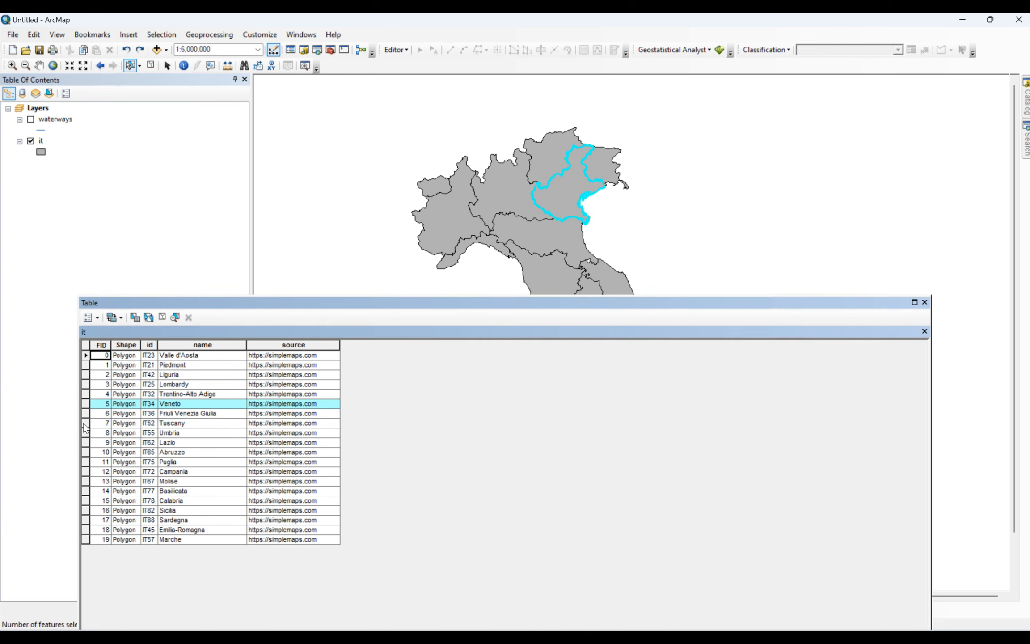
click(84, 424)
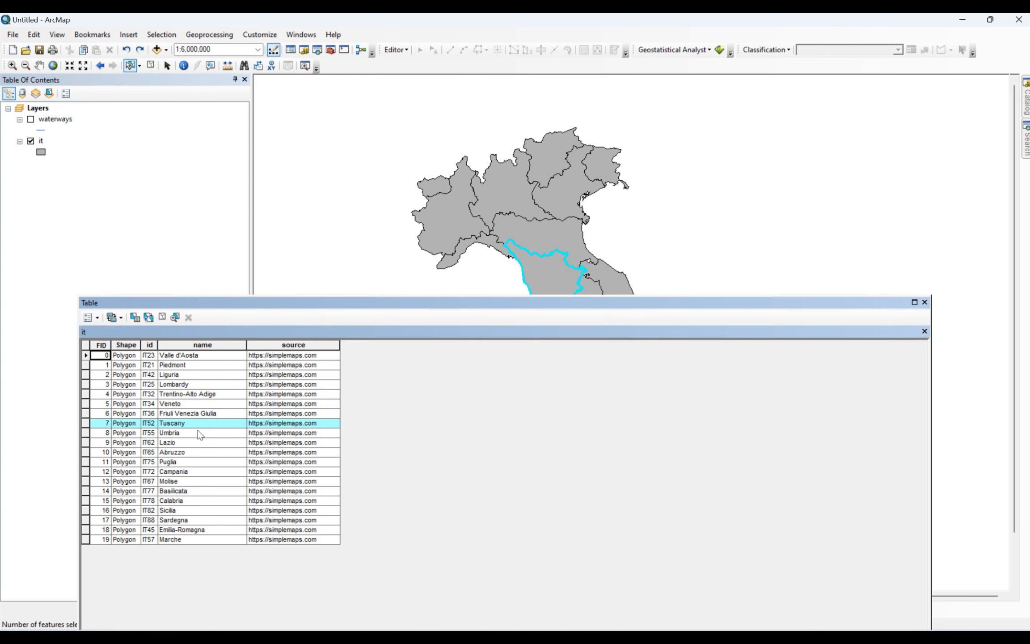
click(925, 302)
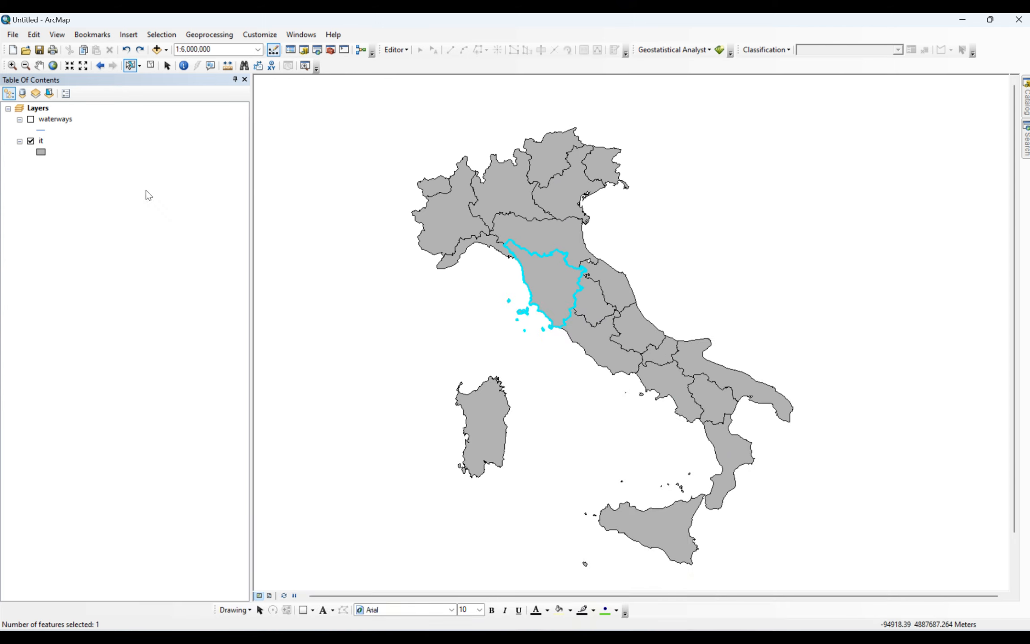
- Export the selected Tuscany feature to the Italy folder as a shapefile named New_layer and add it to the map
right_click(40, 141)
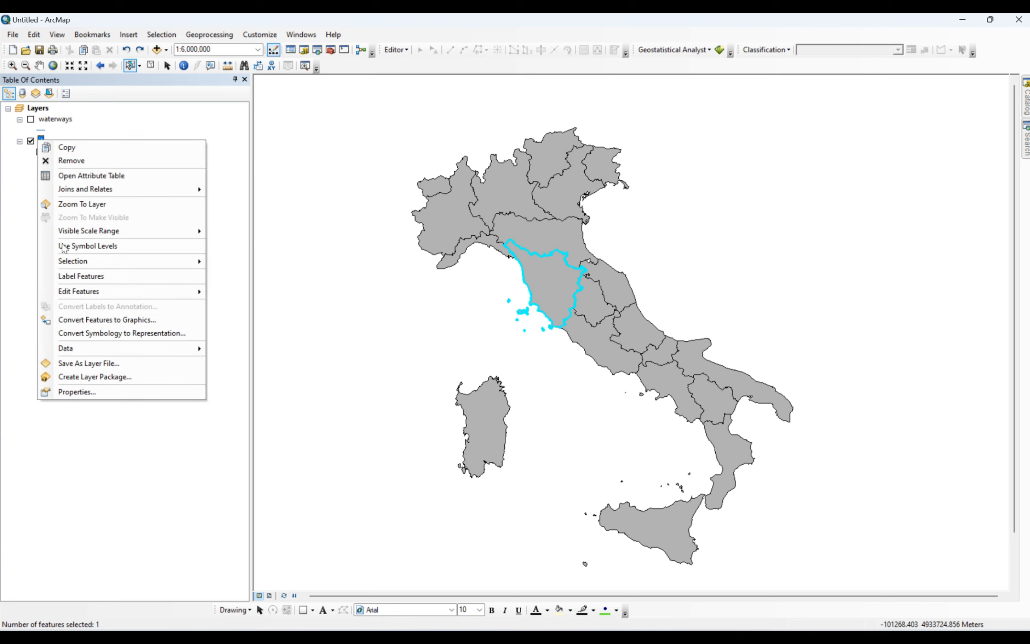
mouse_move(74, 354)
click(251, 364)
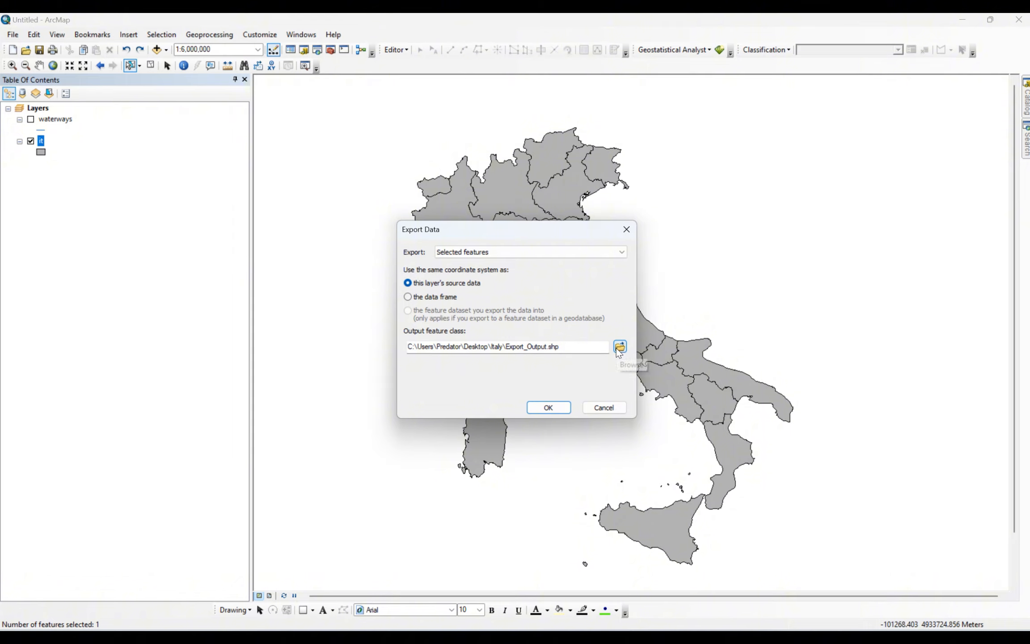
click(620, 347)
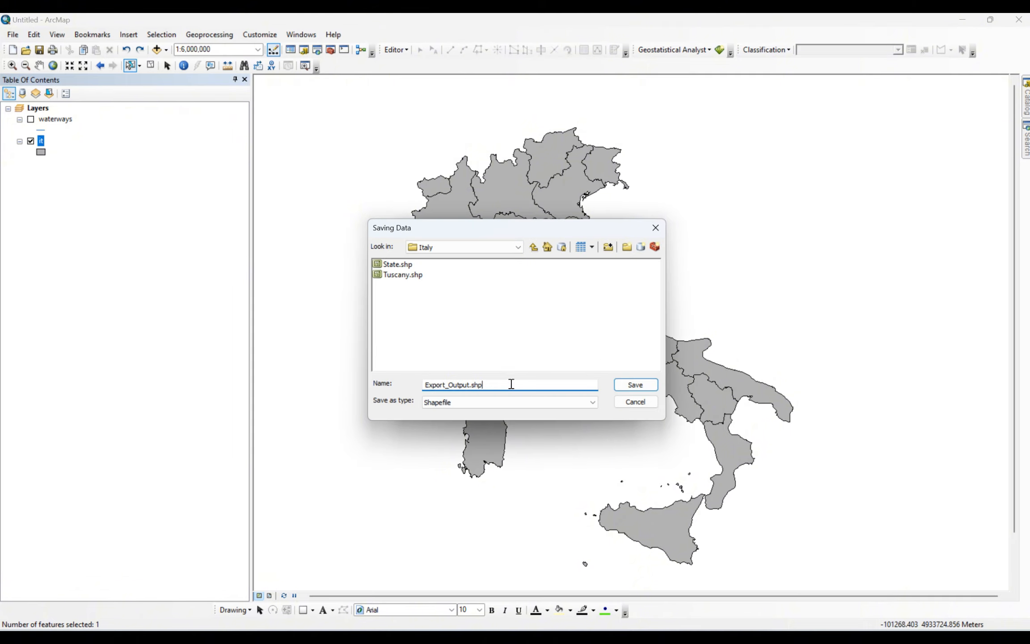
drag(512, 384, 307, 380)
text(New_layer)
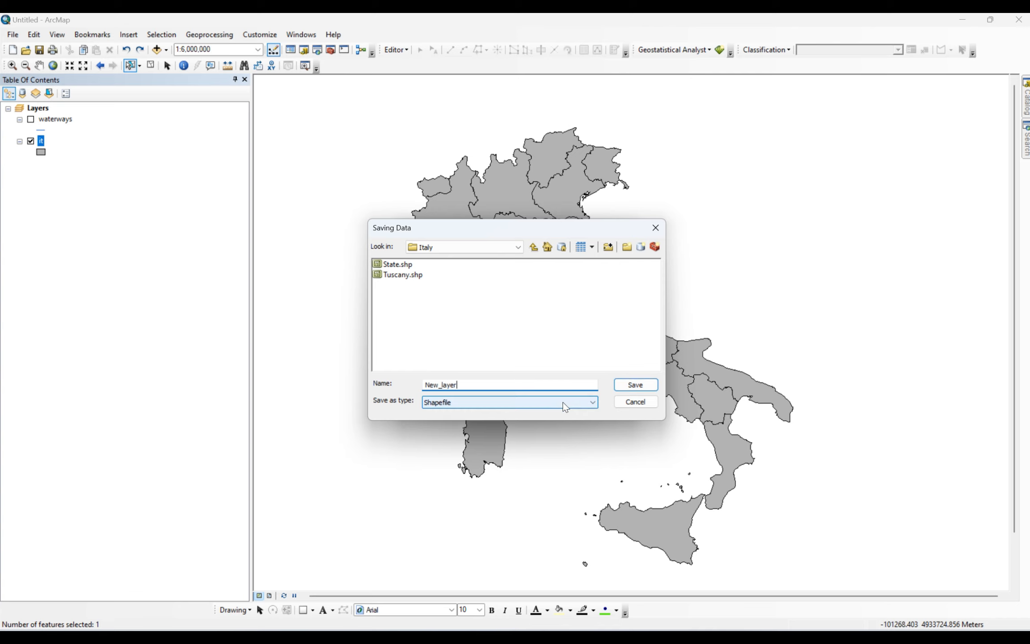
click(622, 386)
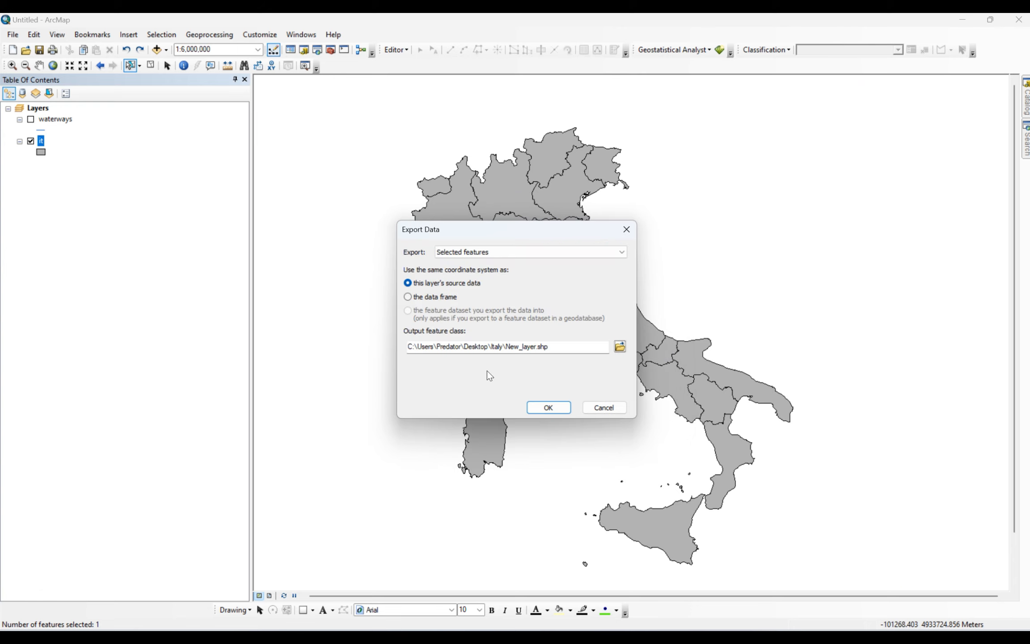
click(551, 406)
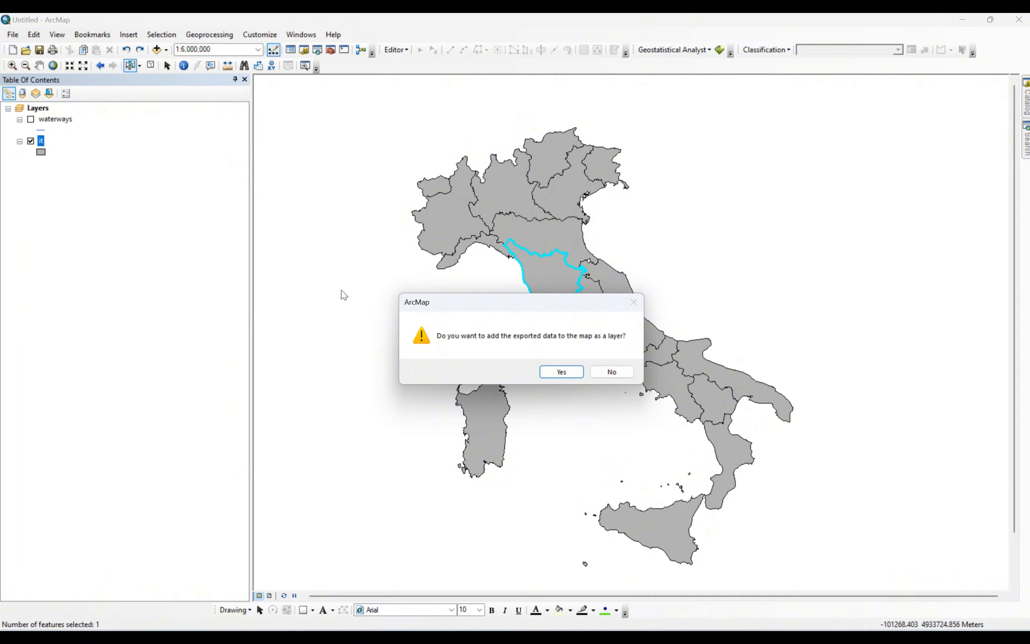
click(577, 372)
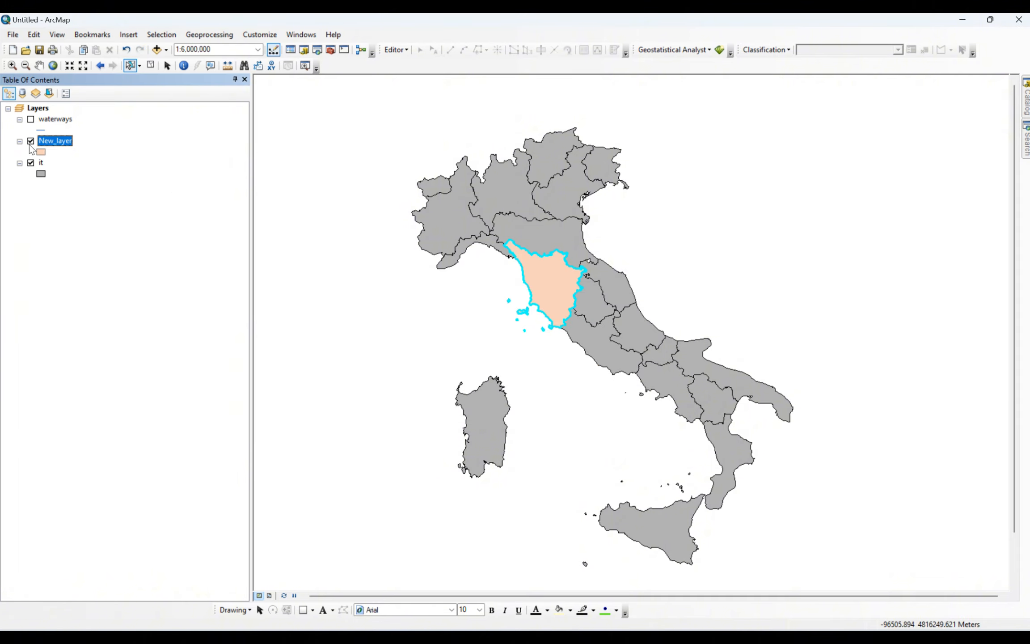
- Hide the "it" layer and restyle New_layer with a grey fill and a black outline of width 1
click(31, 163)
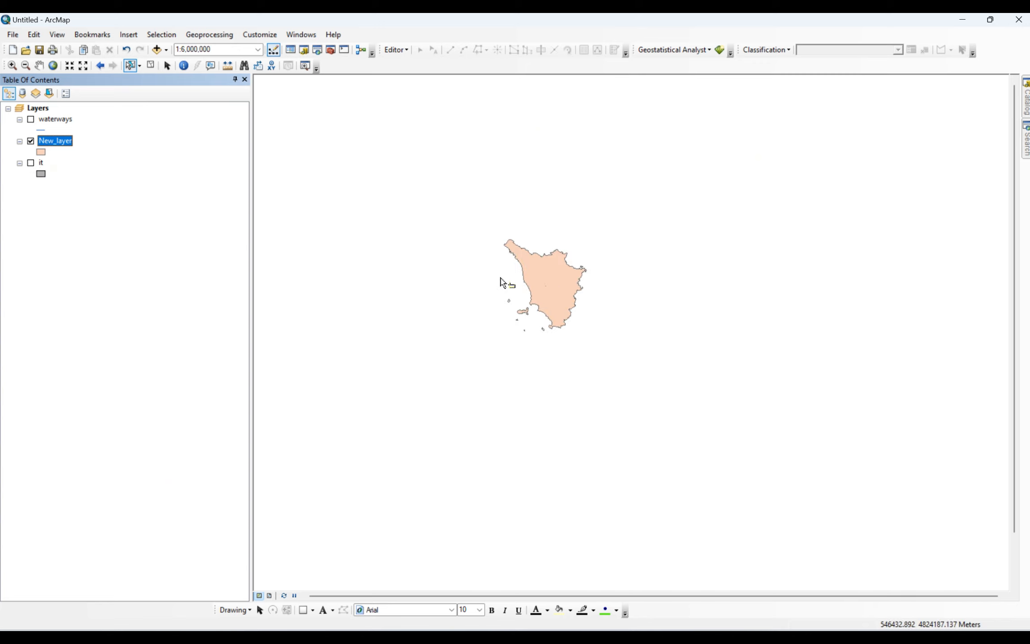
scroll(501, 277, up, 4)
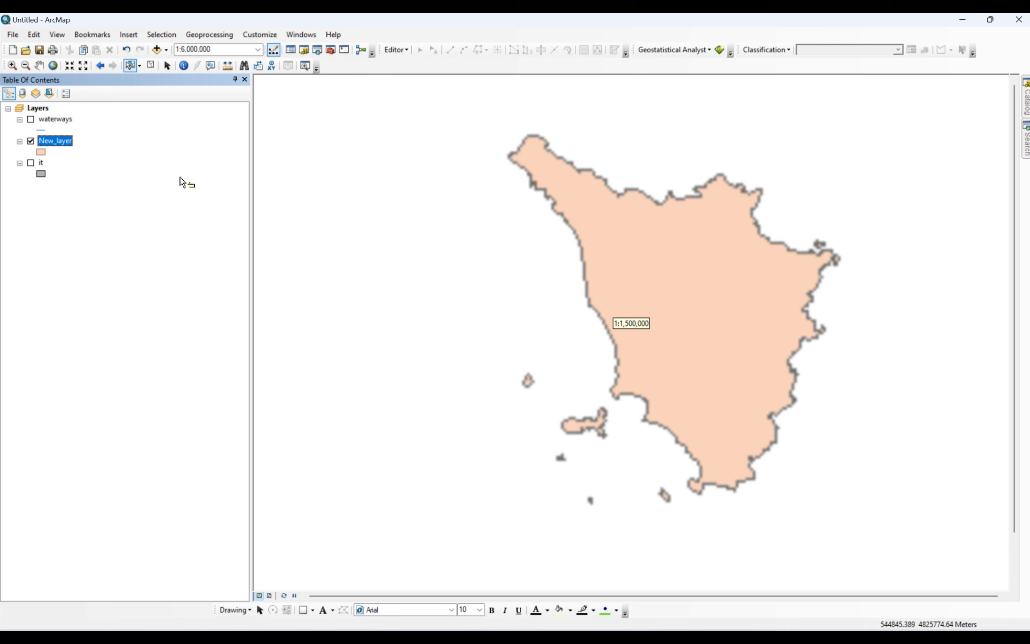
click(41, 153)
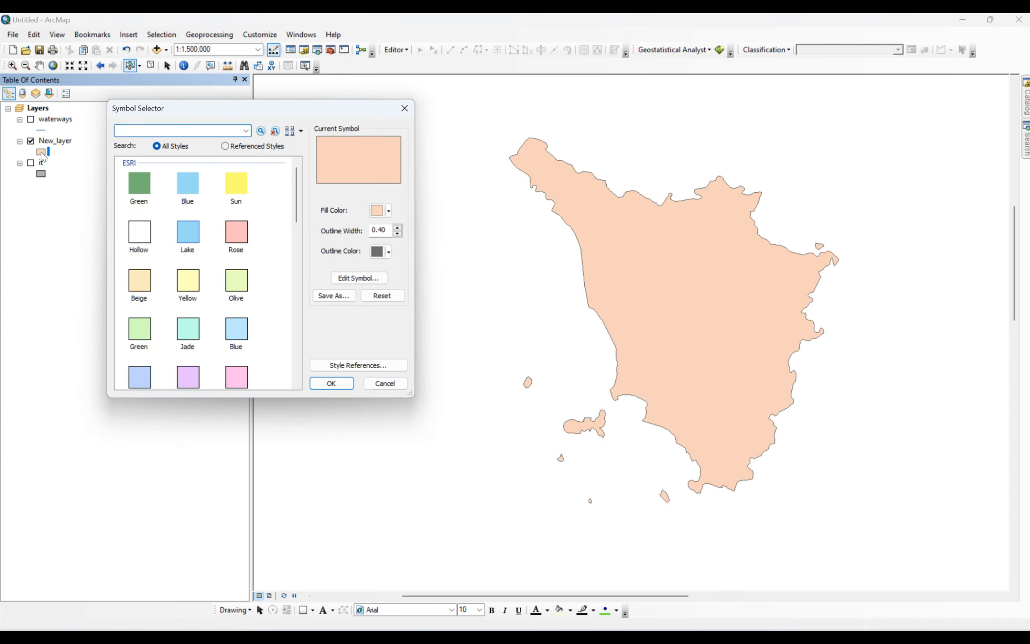
click(389, 211)
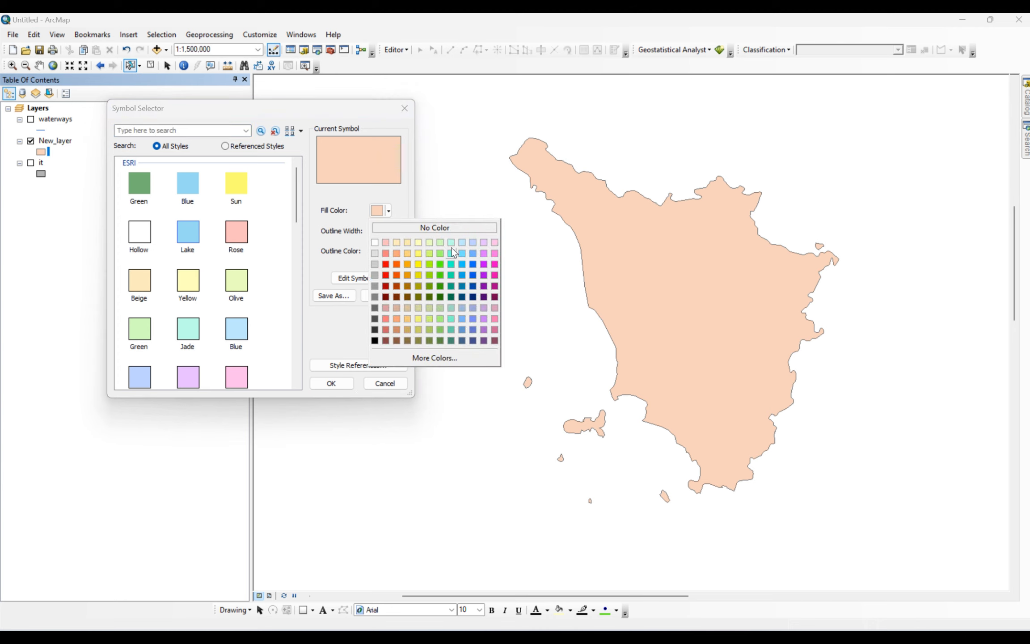
click(374, 274)
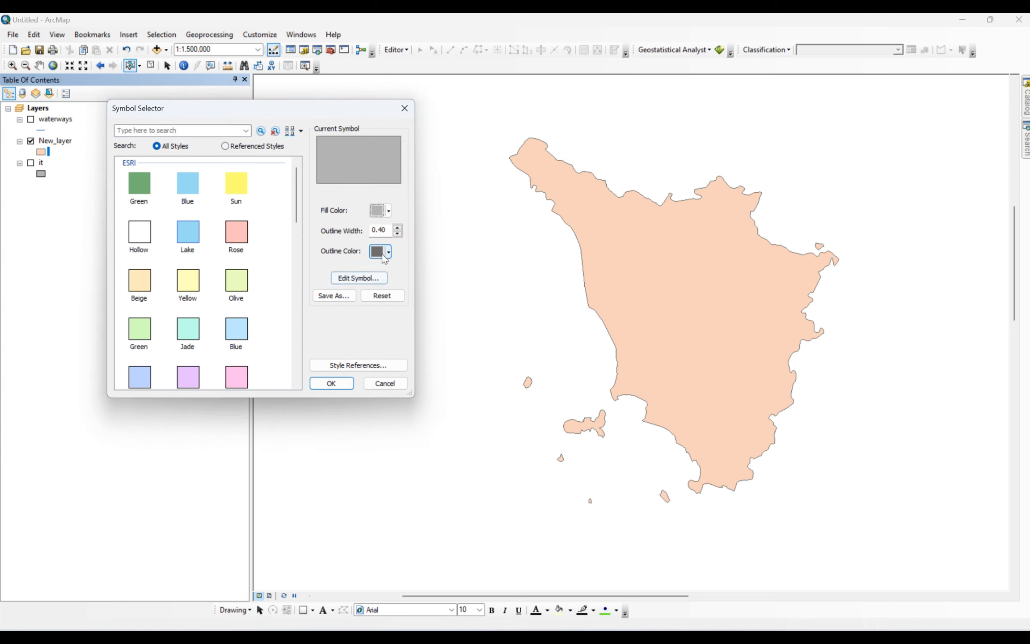
click(397, 227)
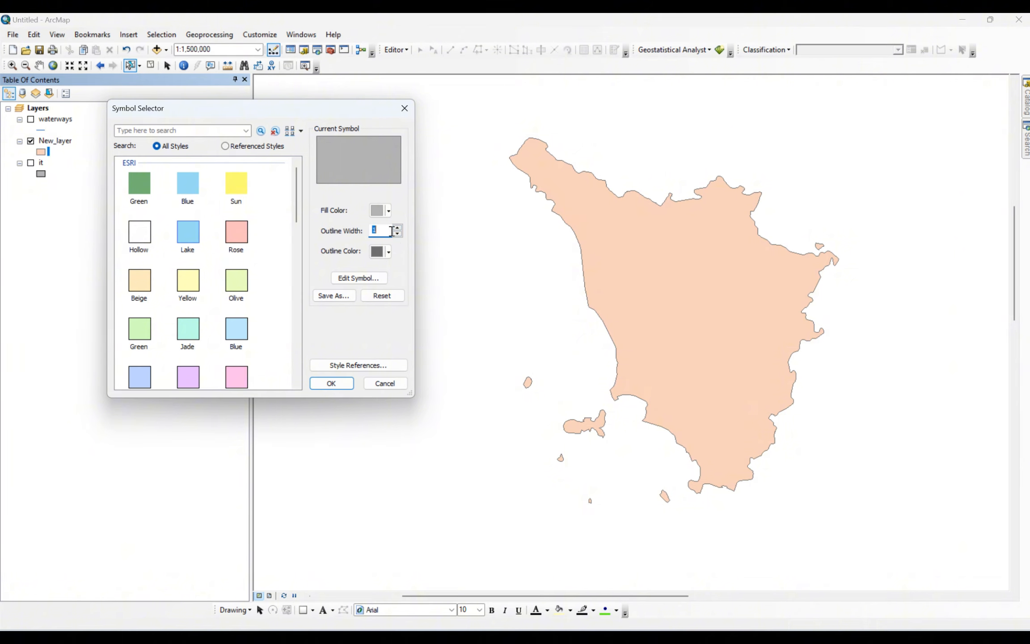
click(388, 251)
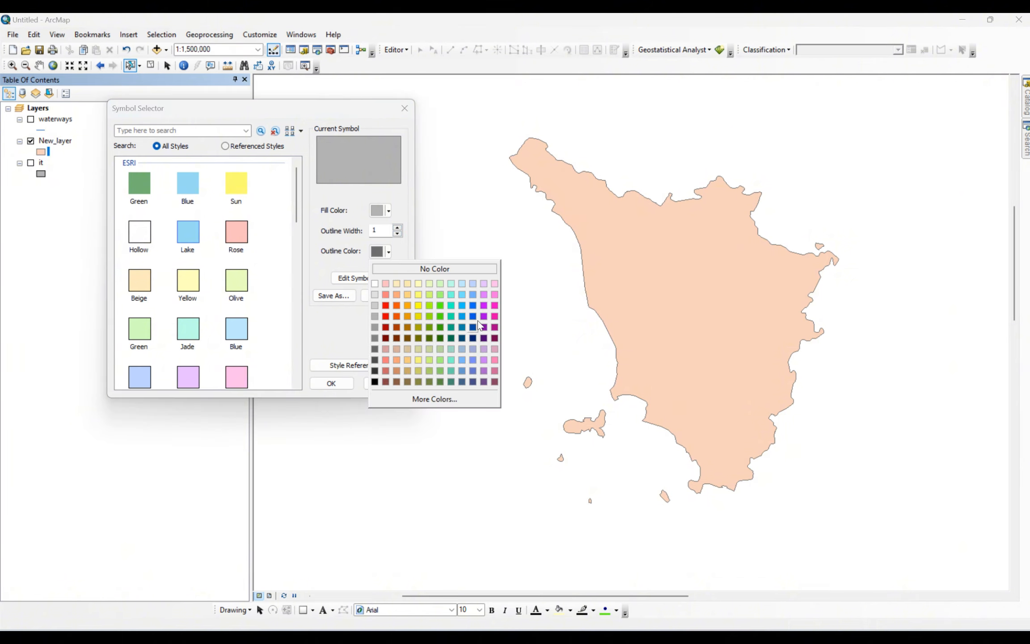
click(374, 382)
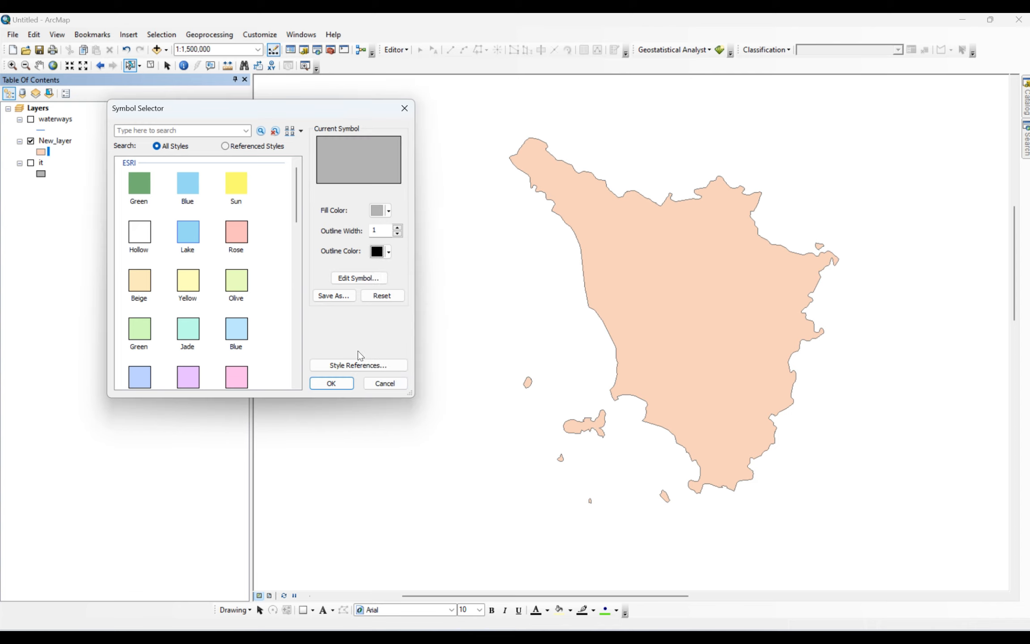
click(331, 383)
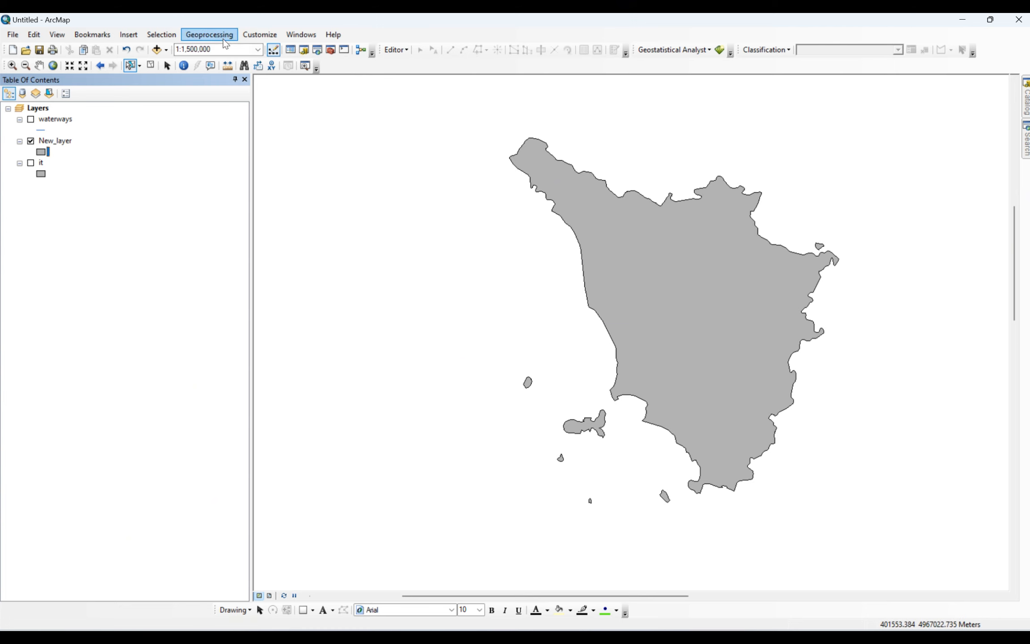
- Run the Clip tool on the waterways layer with New_layer as the clip features, keeping the default output location
click(209, 34)
click(213, 63)
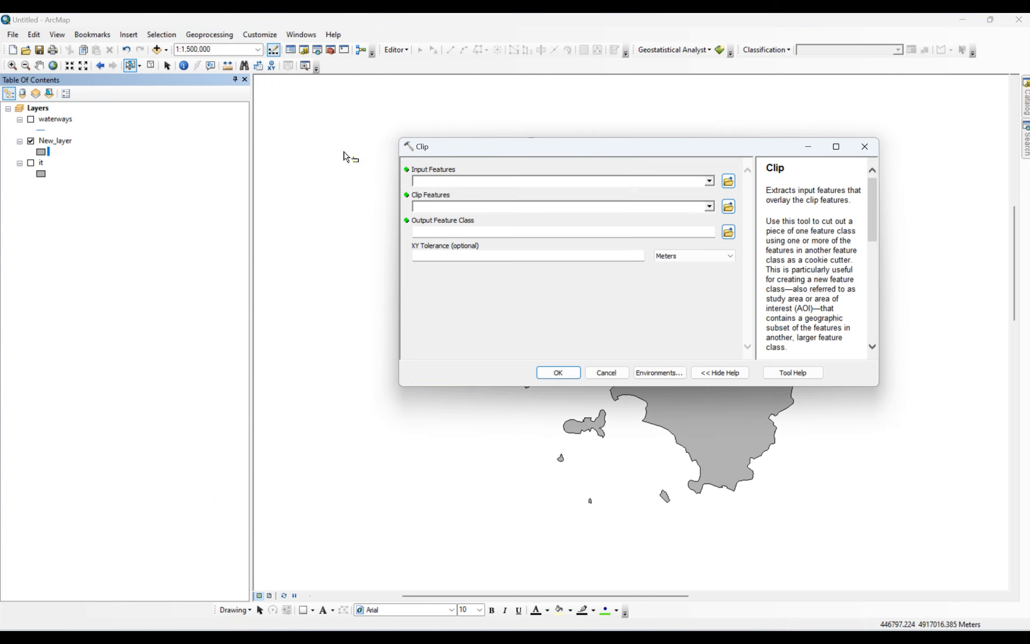
click(710, 181)
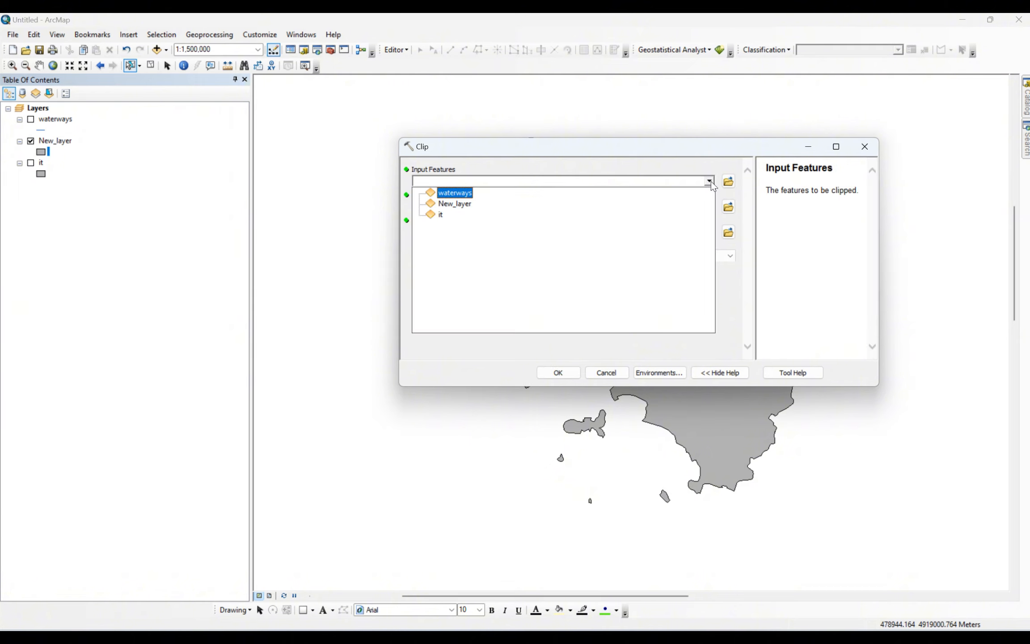
click(456, 193)
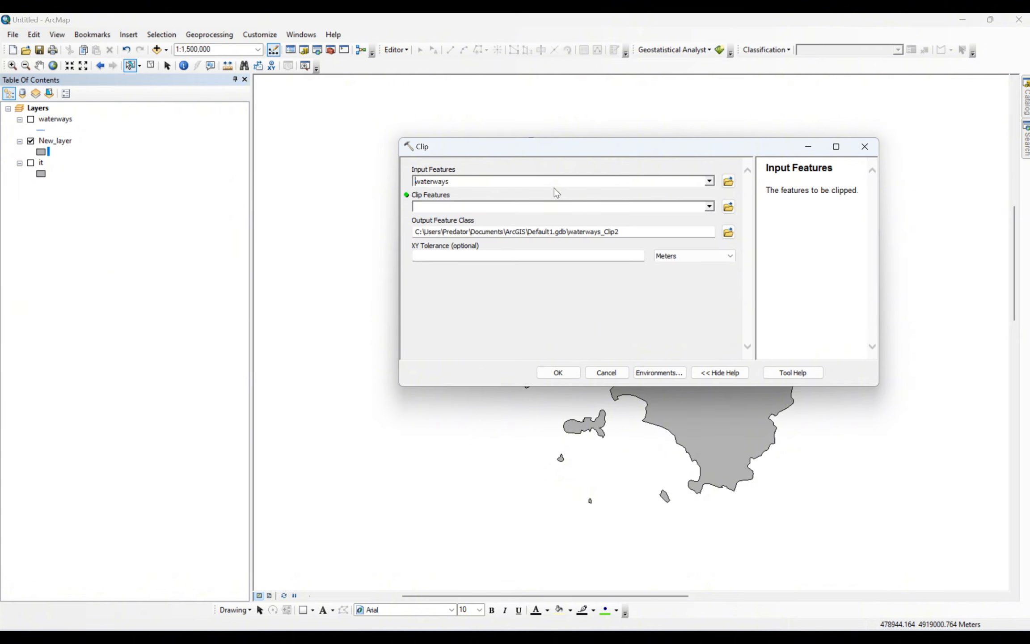
click(710, 206)
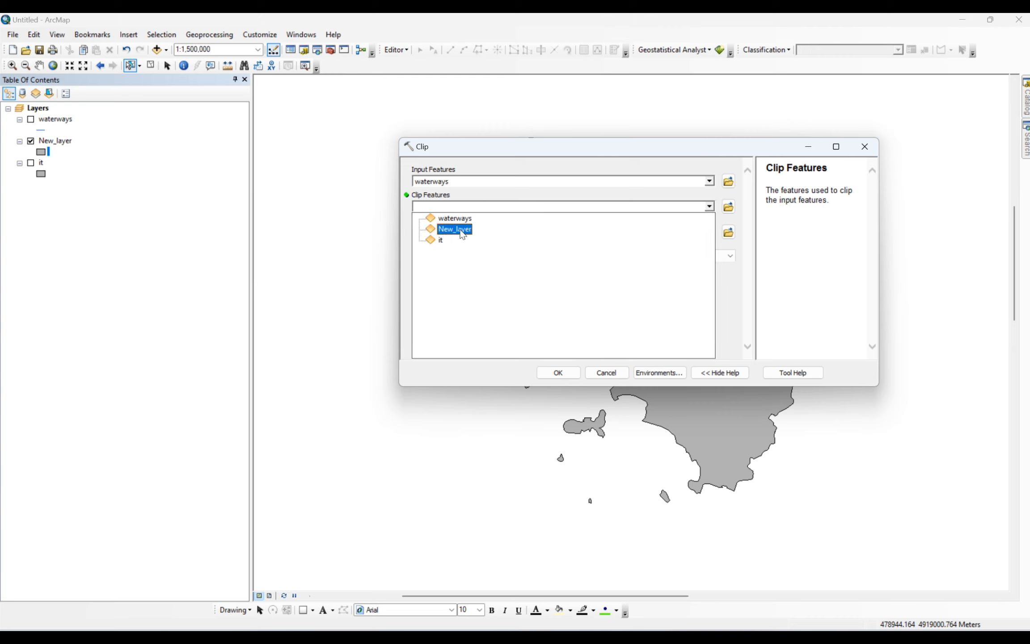
click(463, 235)
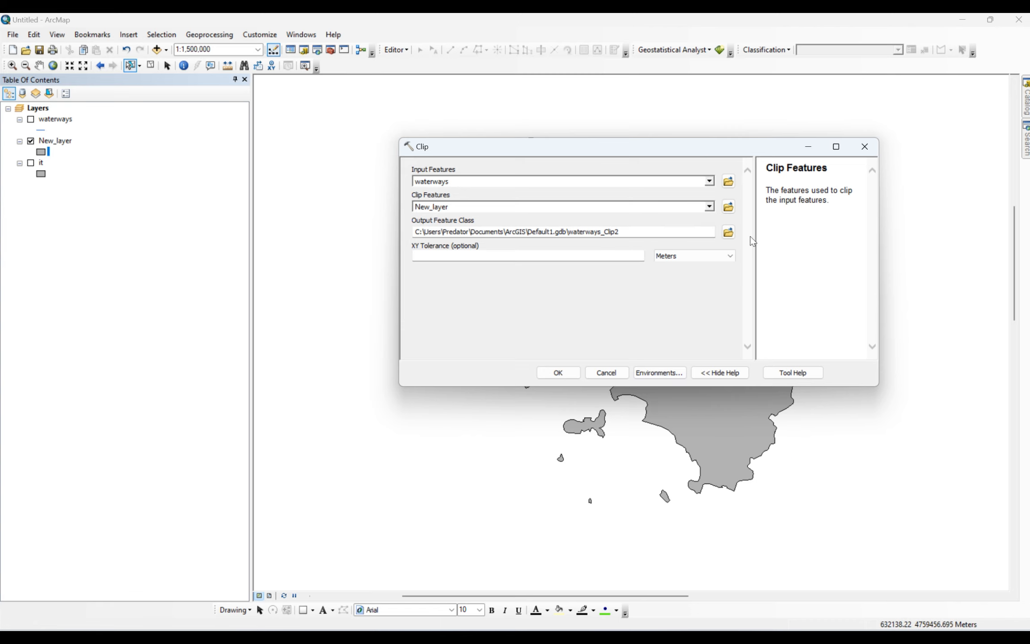
click(564, 373)
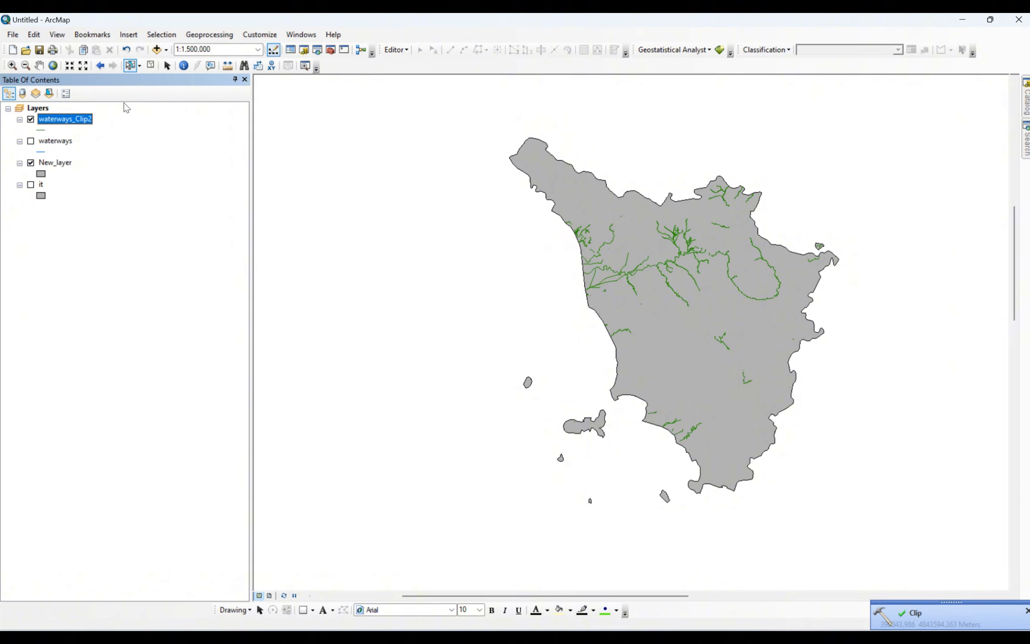
right_click(39, 142)
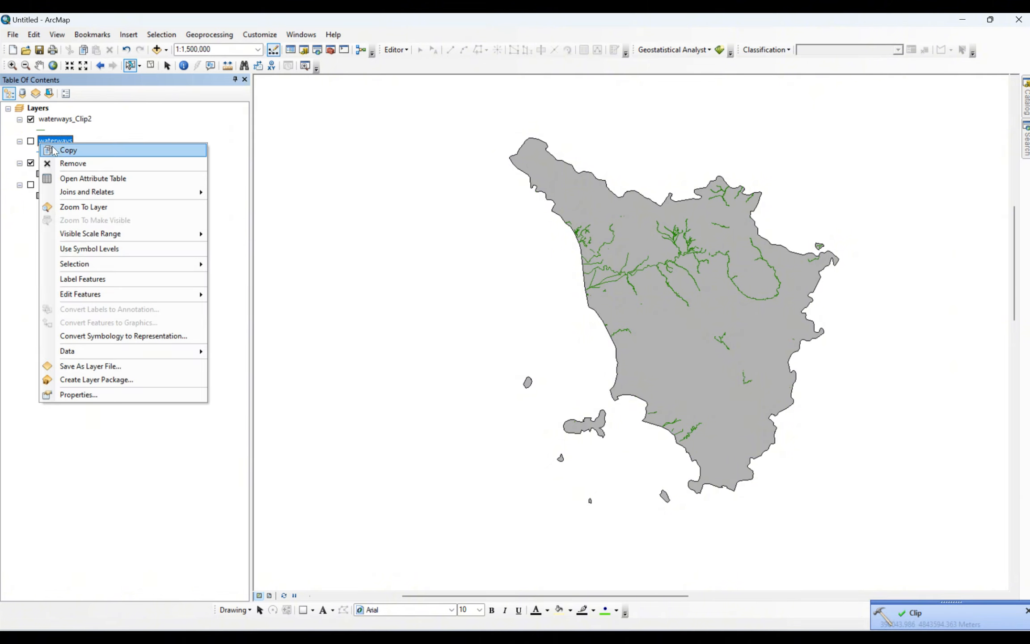
click(11, 146)
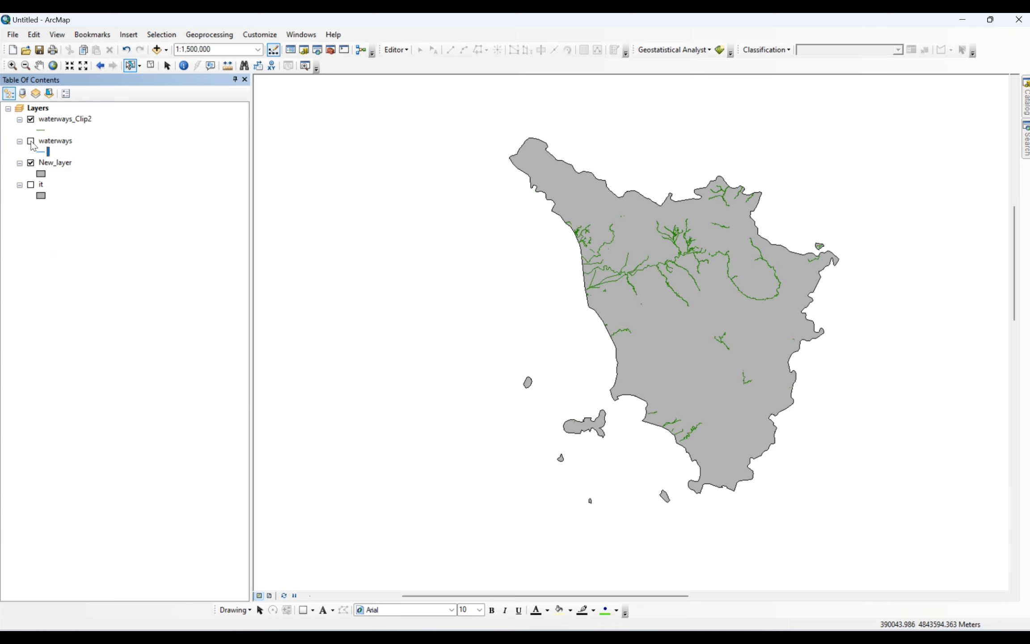
- Change the line color of the waterways_Clip2 layer to blue, keeping its width of 1.00
right_click(43, 147)
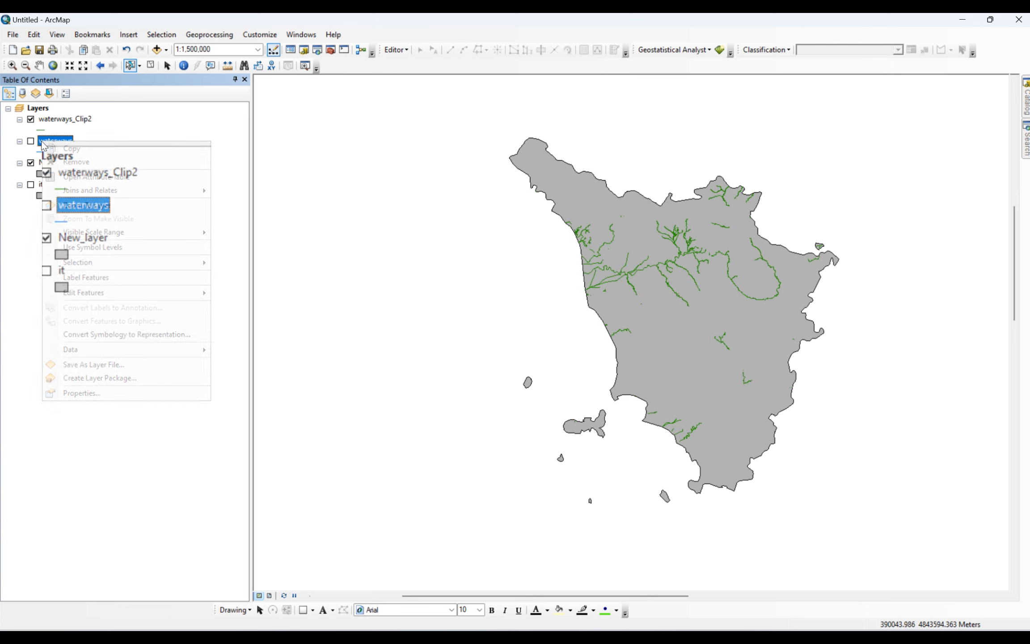
click(12, 150)
click(42, 132)
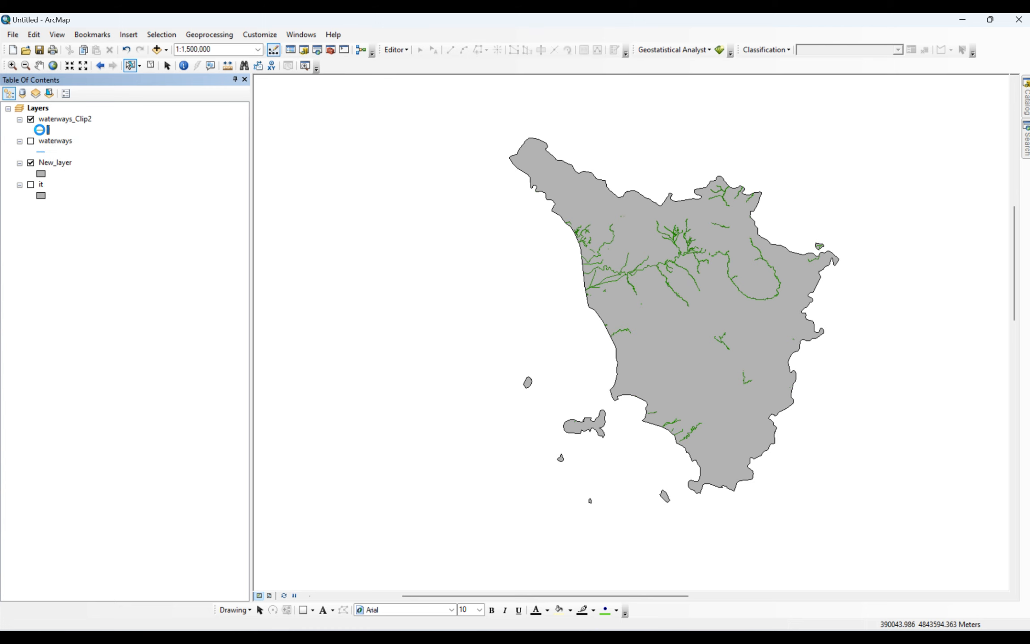
click(375, 212)
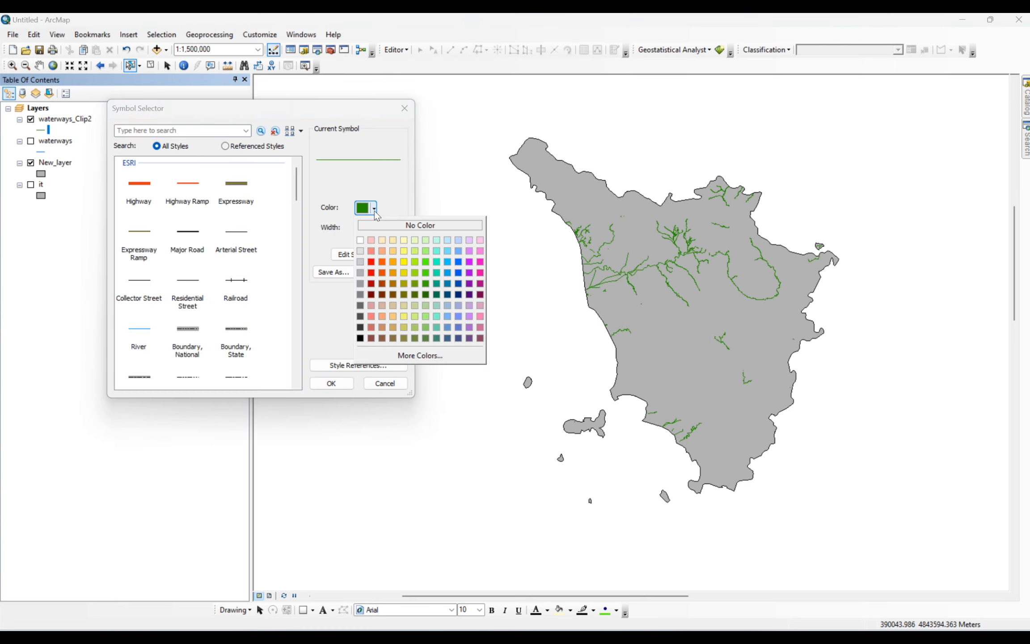
click(462, 263)
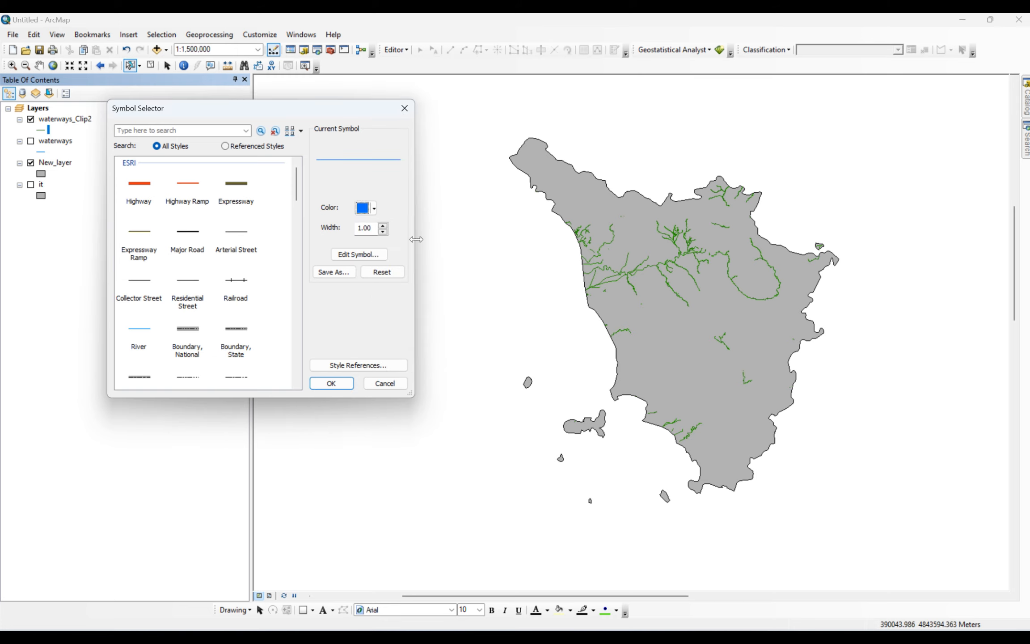
click(347, 379)
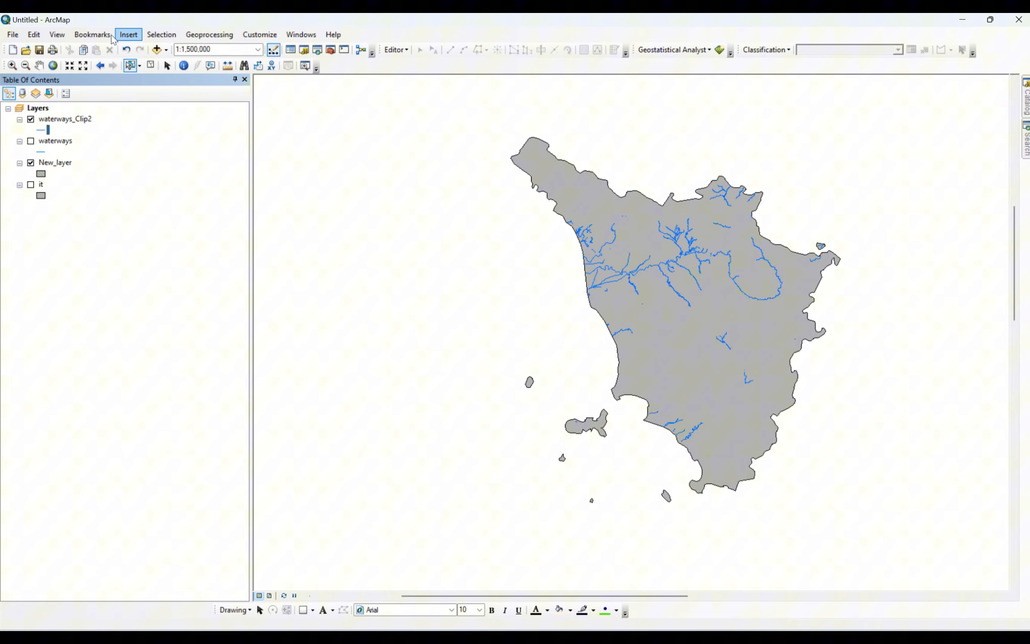
- Switch to the page layout view, close the floating Layout toolbar, and select the map's data frame
click(166, 66)
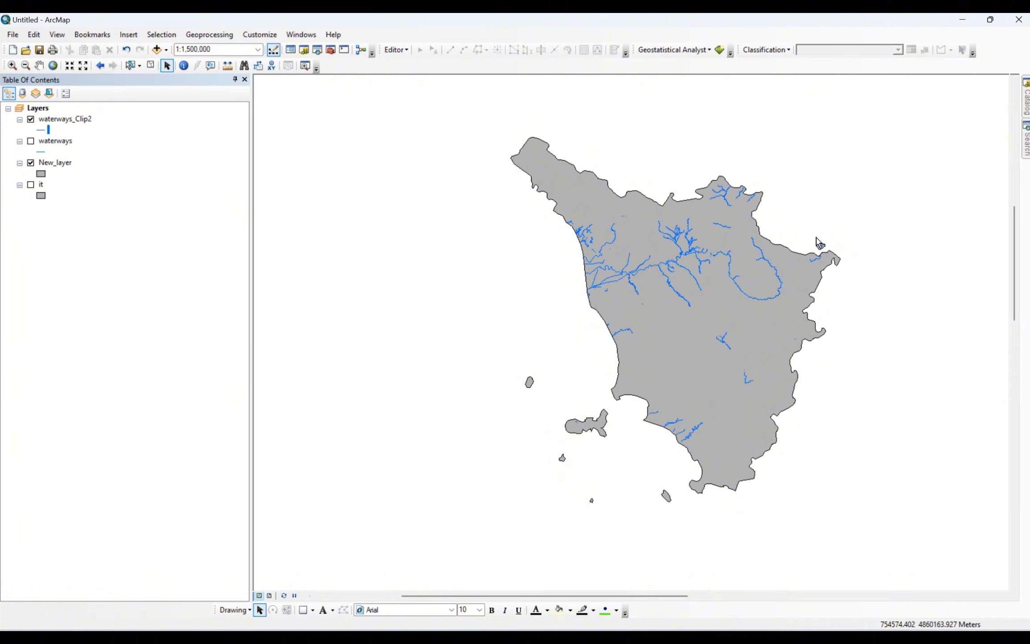
scroll(854, 223, up, 1)
scroll(854, 224, down, 2)
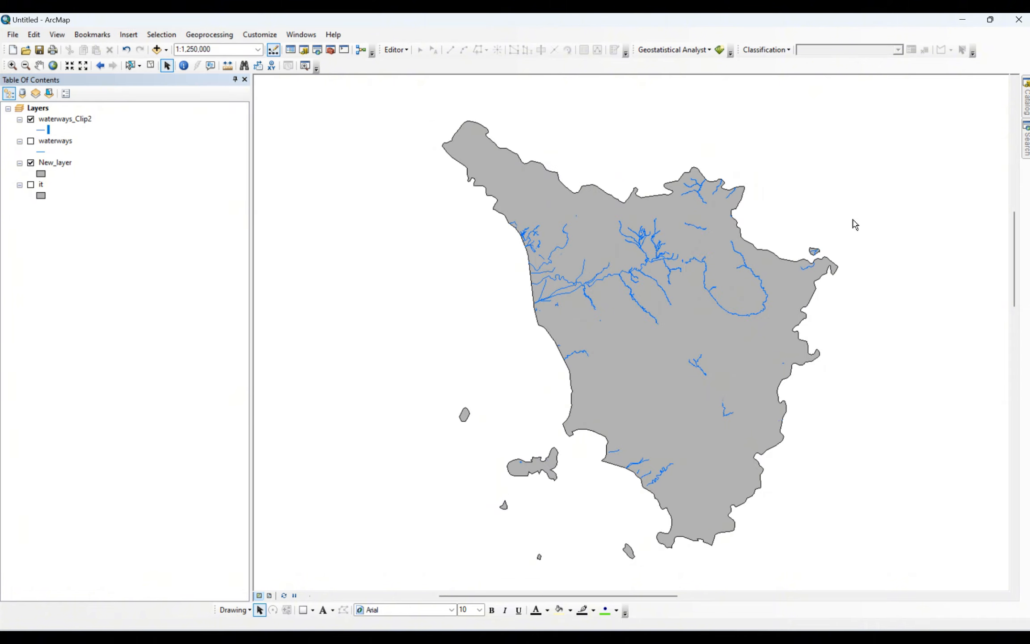
click(270, 596)
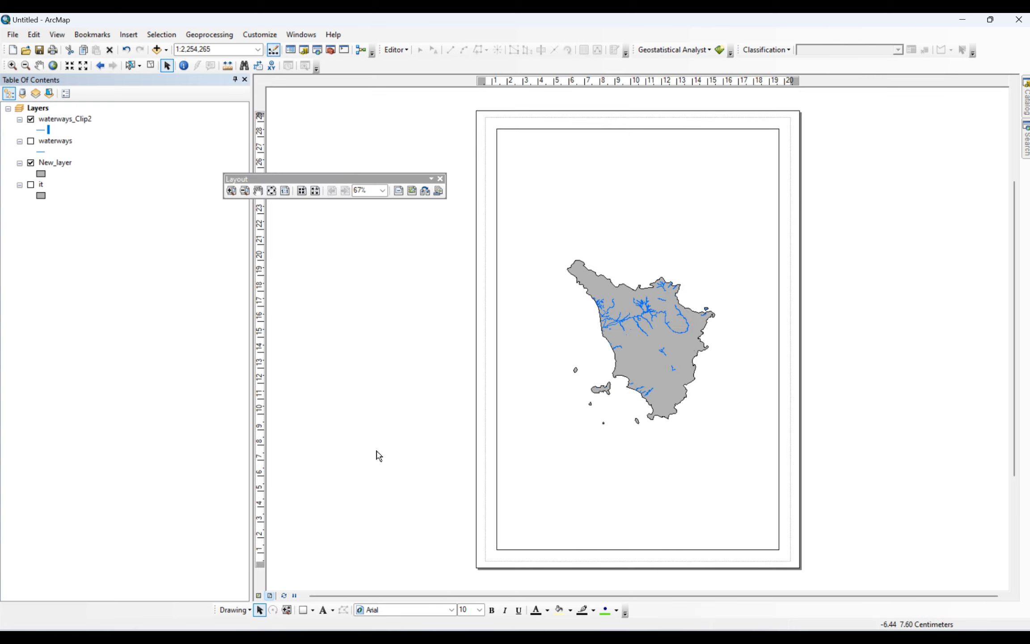
click(440, 179)
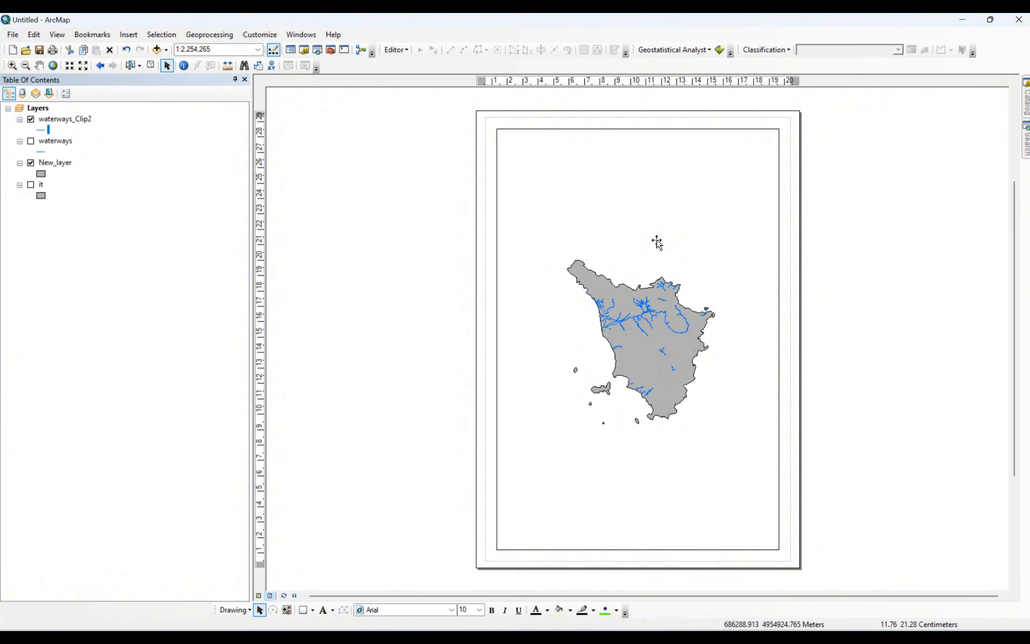
click(598, 152)
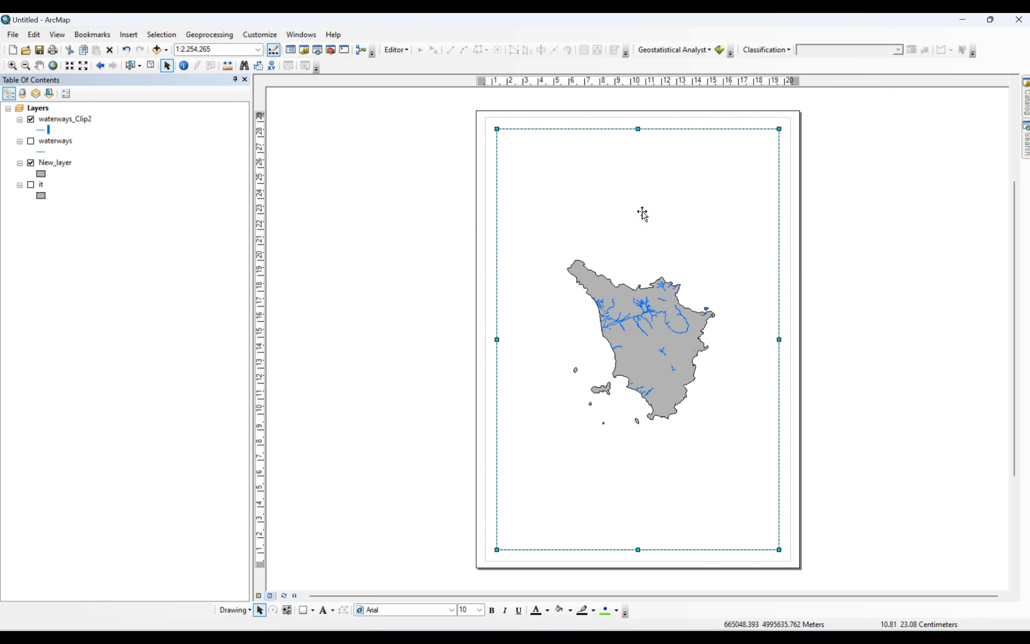
- Configure the page setup with A4 paper in portrait orientation, trying landscape before returning to portrait
click(13, 36)
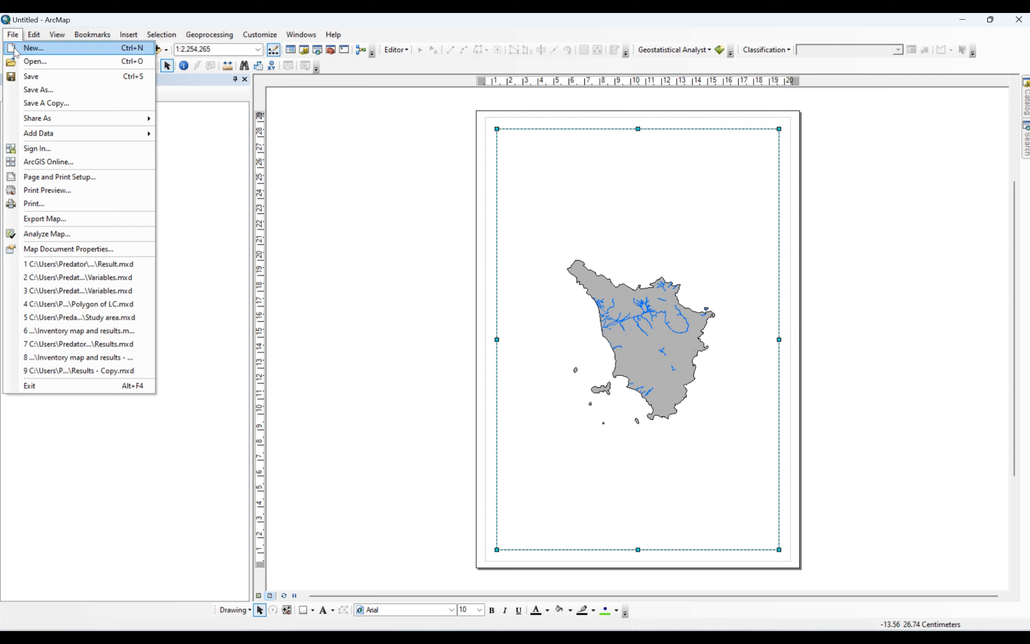
click(50, 178)
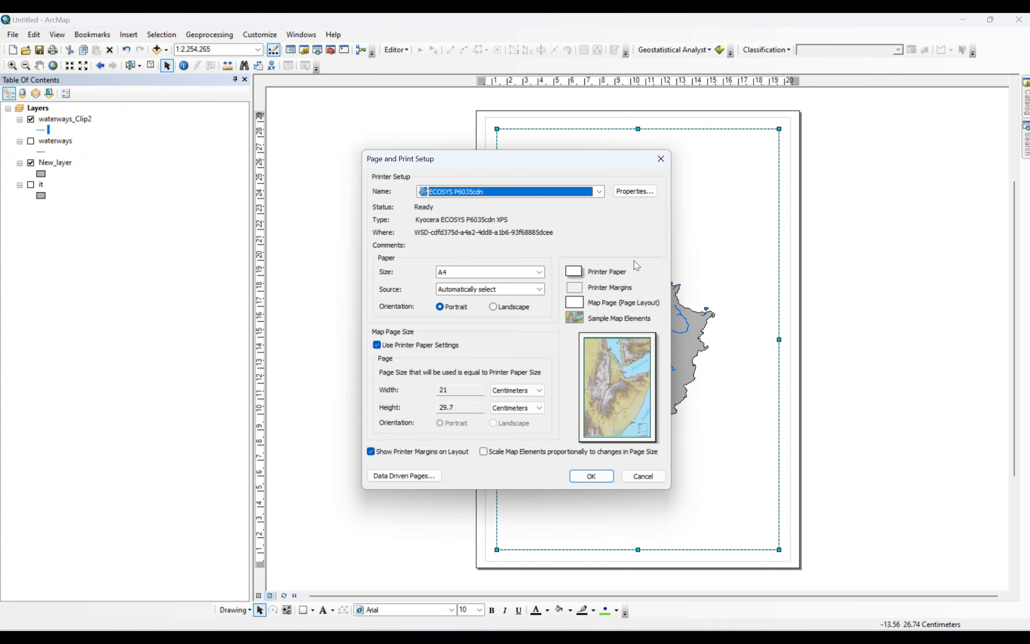
drag(595, 163, 445, 167)
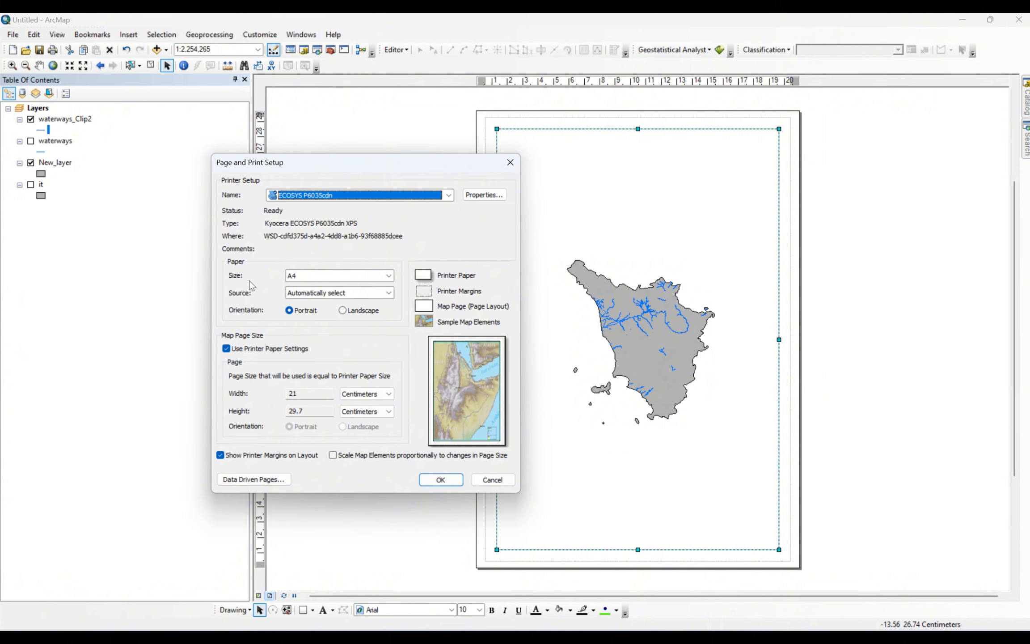
click(389, 275)
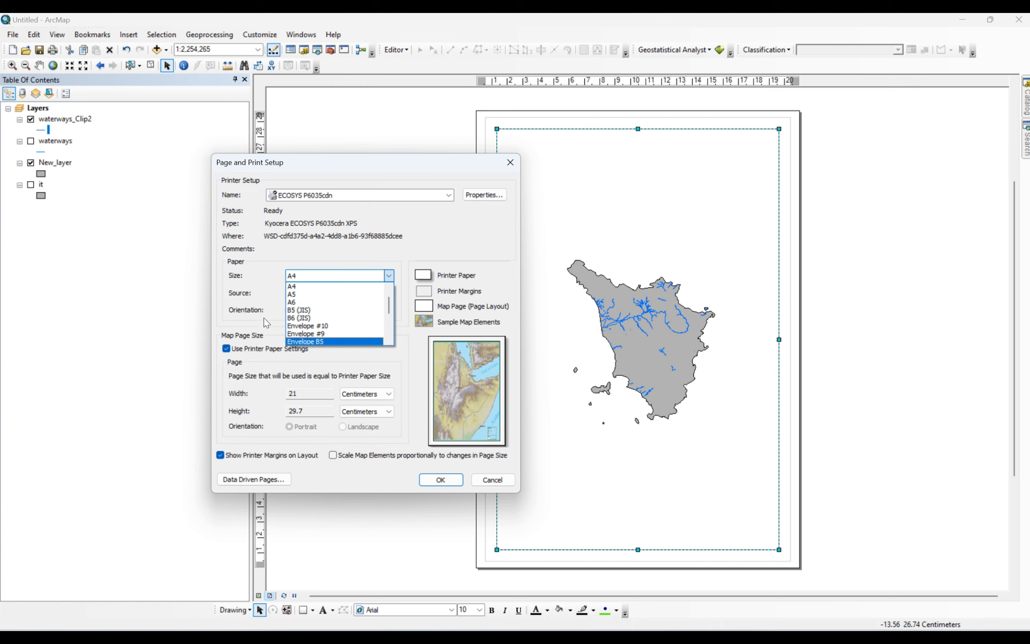
click(268, 276)
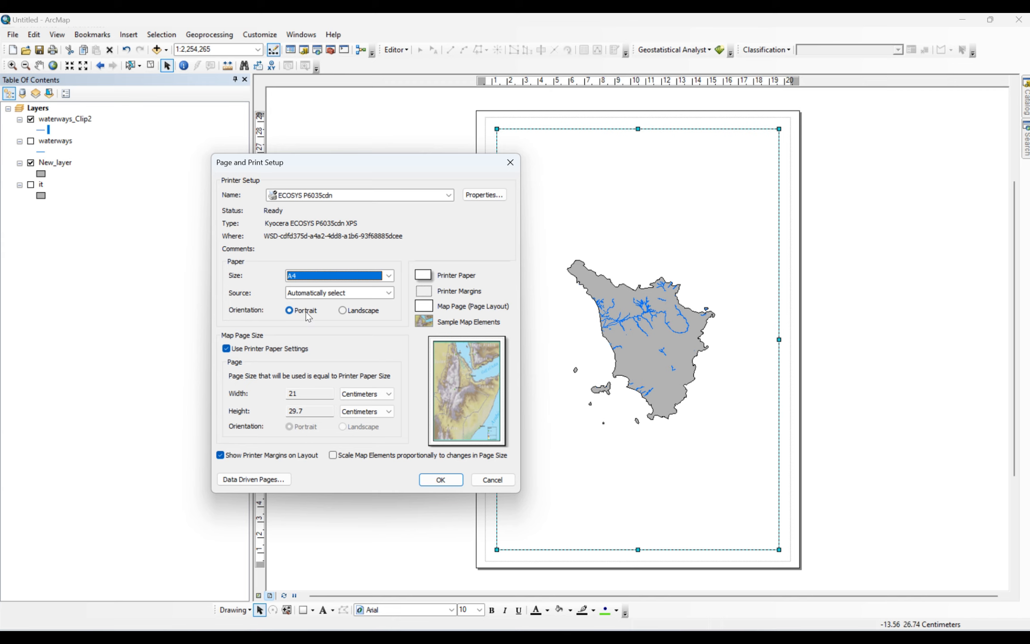
click(348, 310)
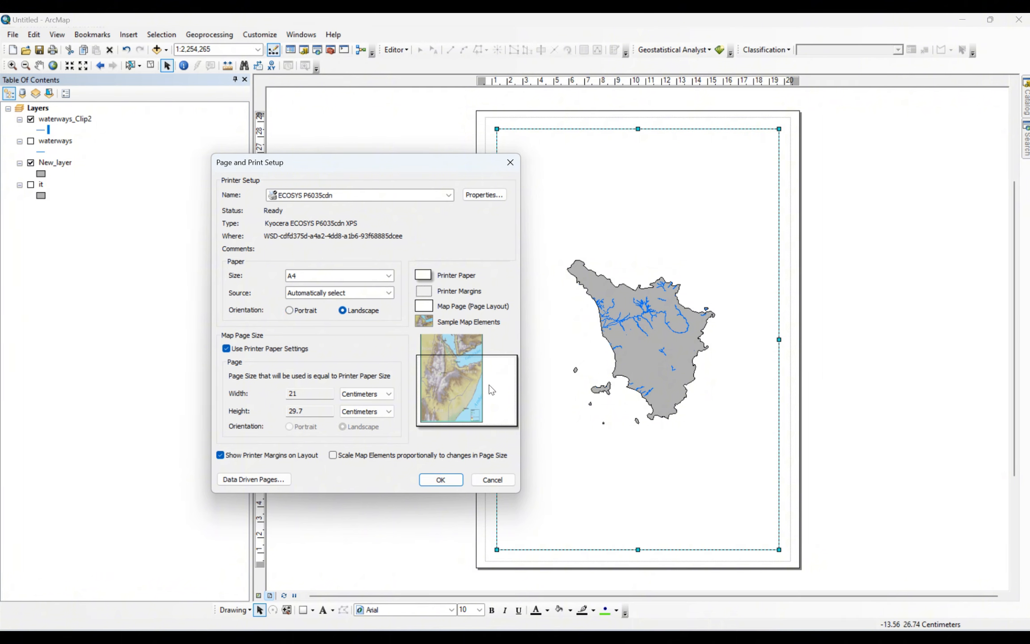
click(296, 315)
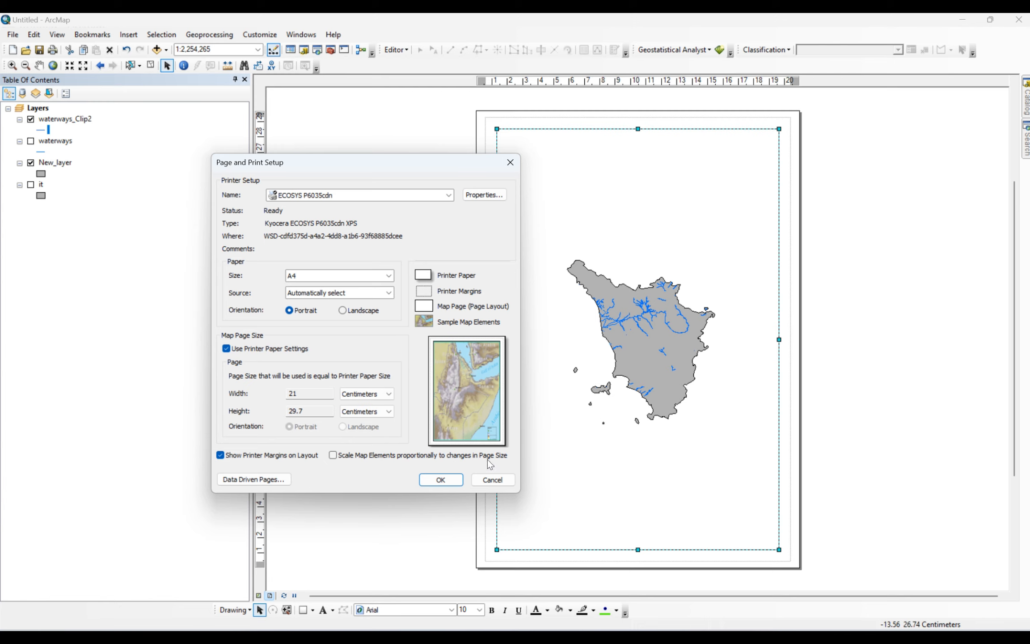
click(441, 480)
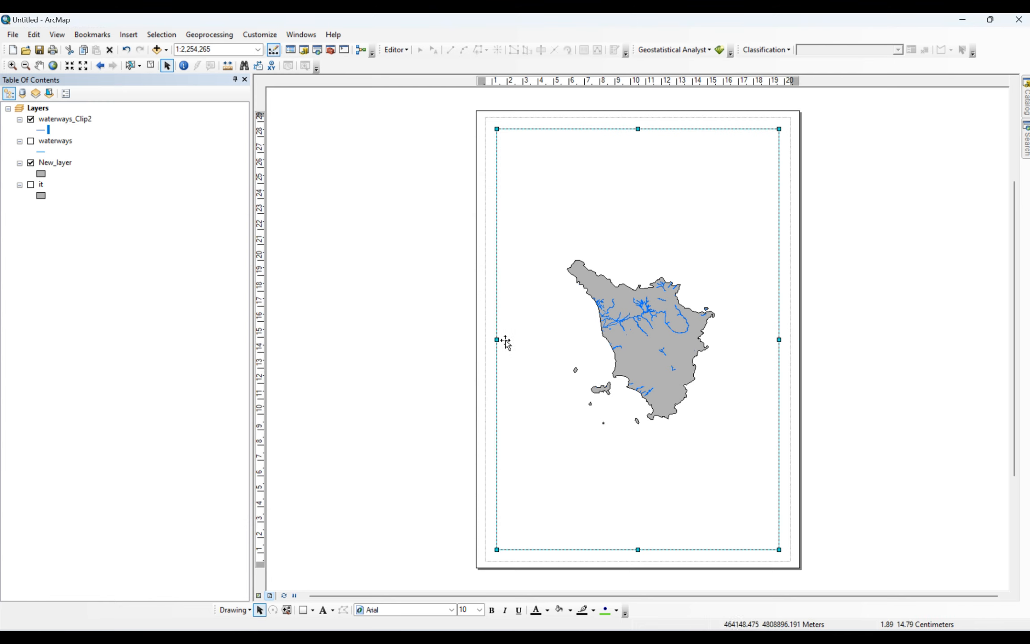
- Widen the main data frame on both sides to about 19.2 cm, close to the printer margins, and deselect it
drag(499, 340, 492, 344)
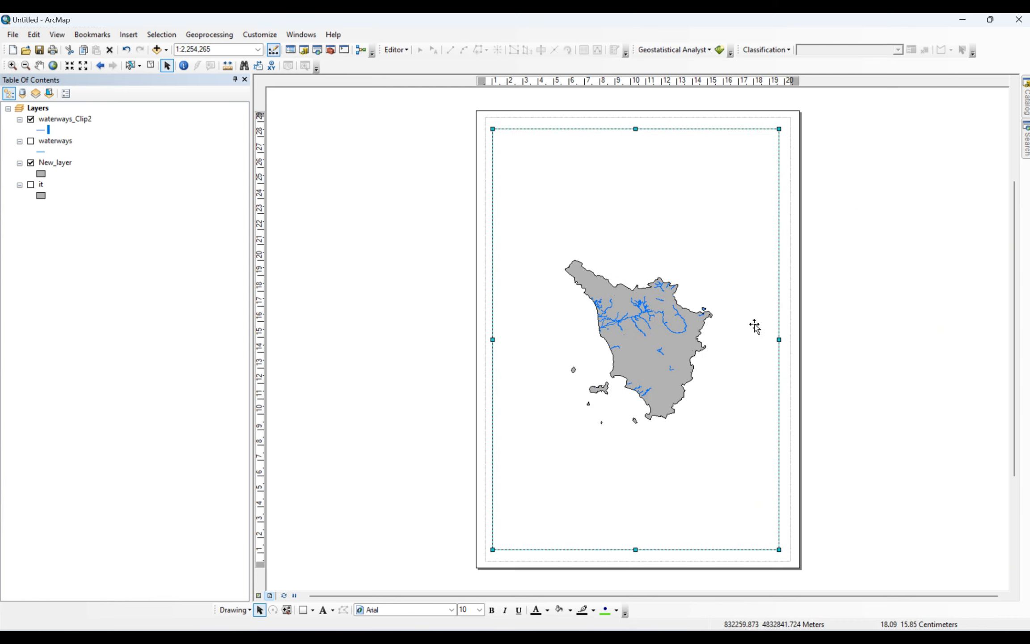
drag(777, 339, 785, 340)
drag(492, 340, 488, 339)
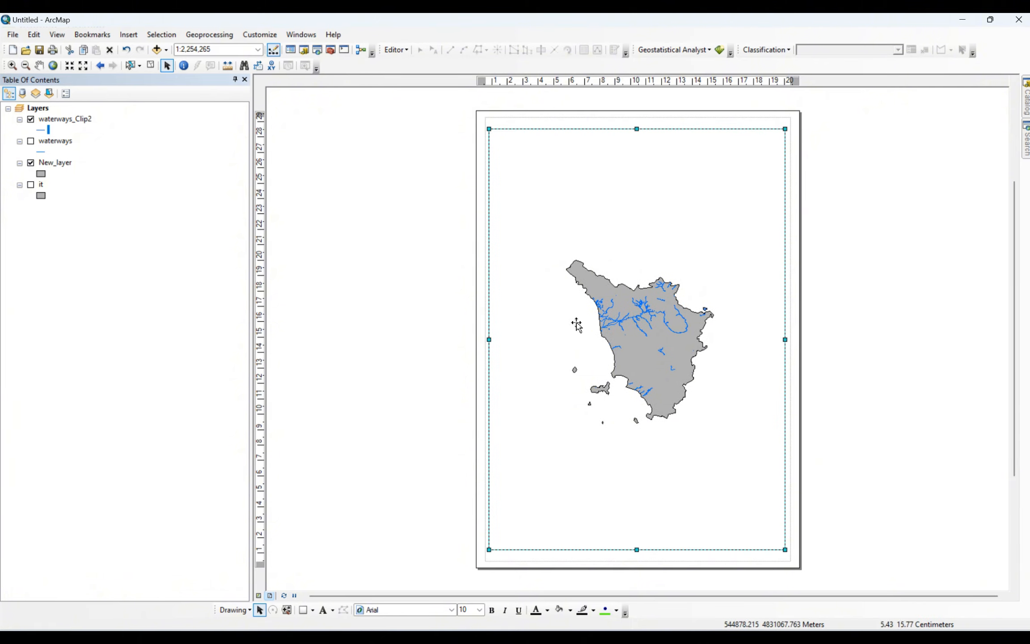
click(853, 181)
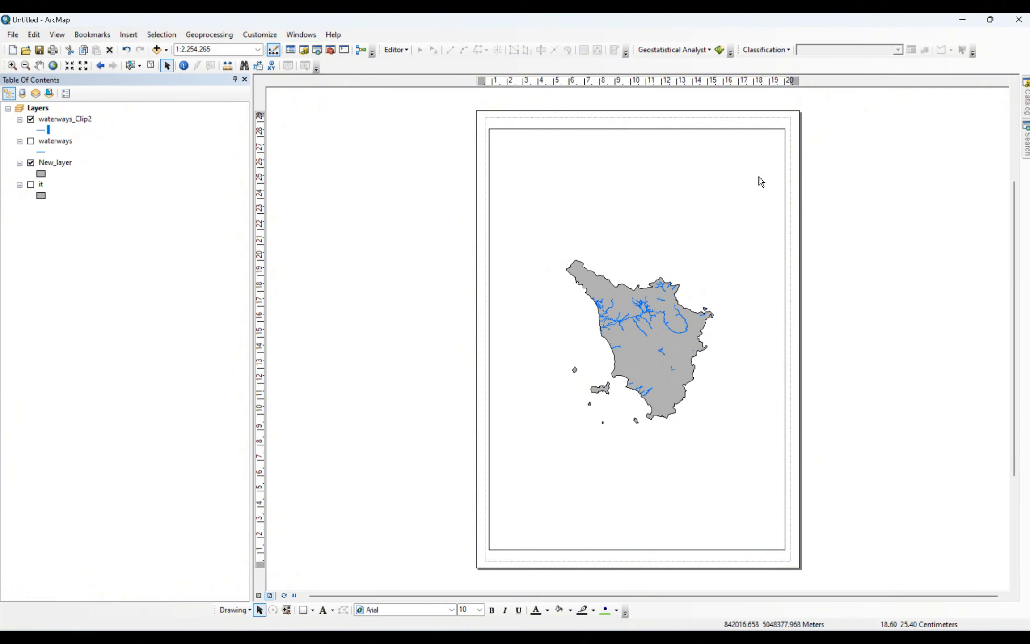
- Check the size and position settings in the main data frame's properties, and close them without changes
right_click(690, 180)
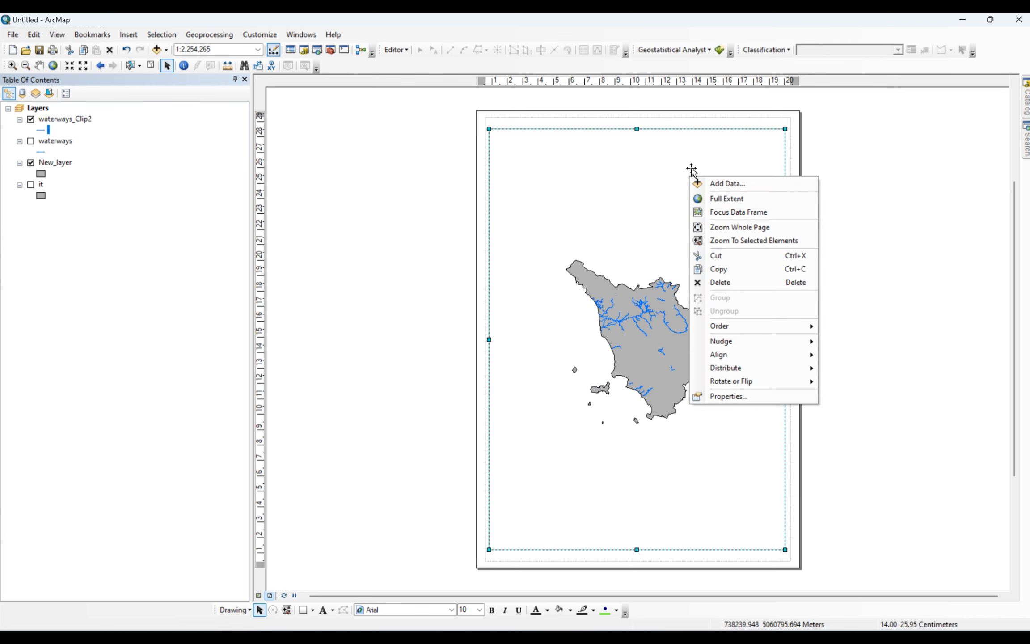
click(726, 397)
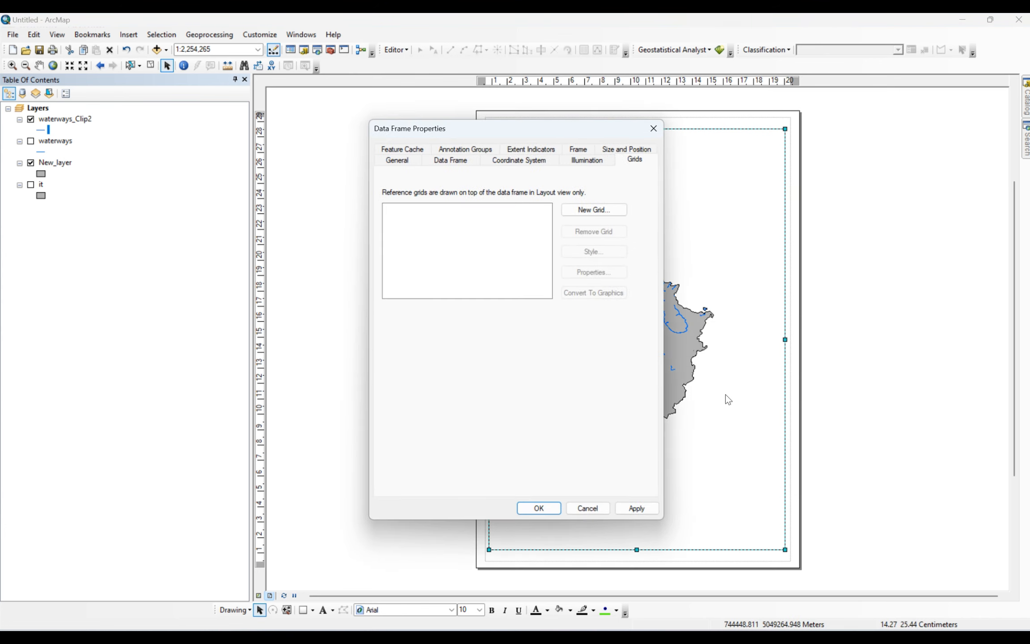
click(626, 152)
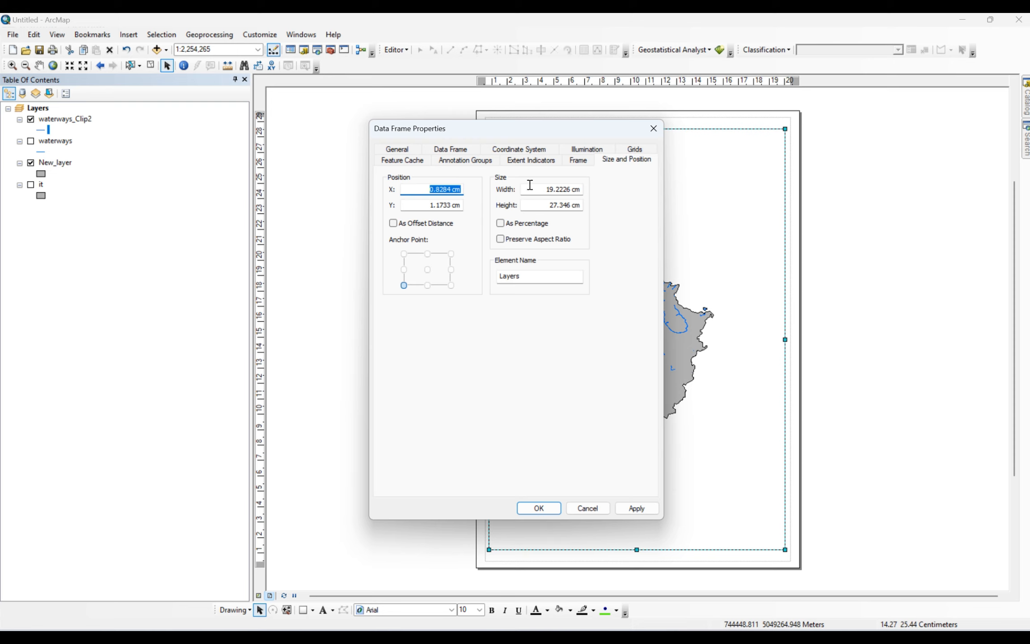
click(654, 128)
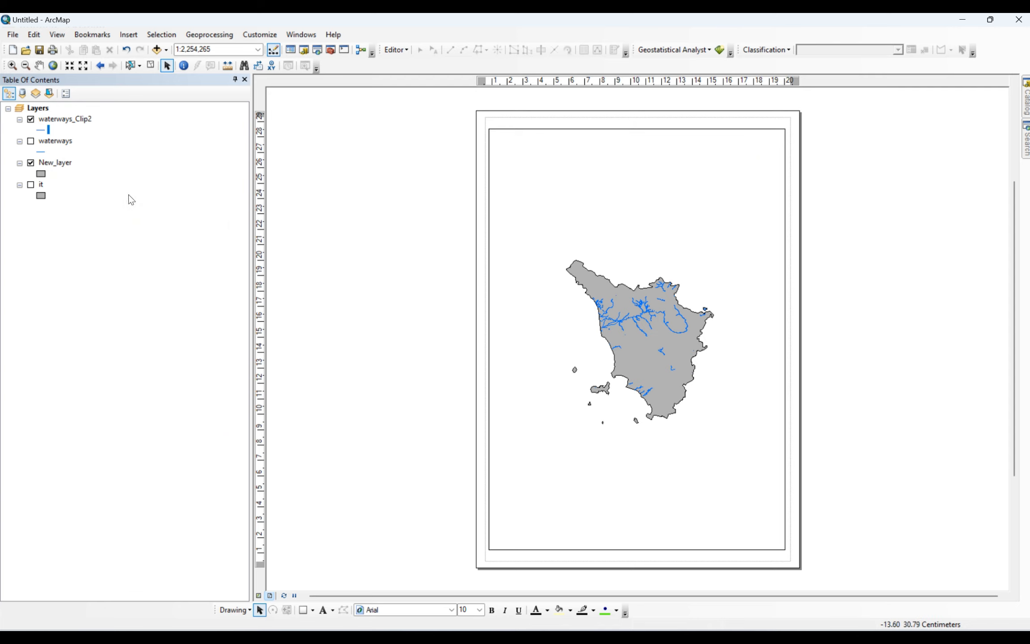
- Insert a new data frame in the main frame's upper-left corner and resize it to half the main frame's width
click(133, 35)
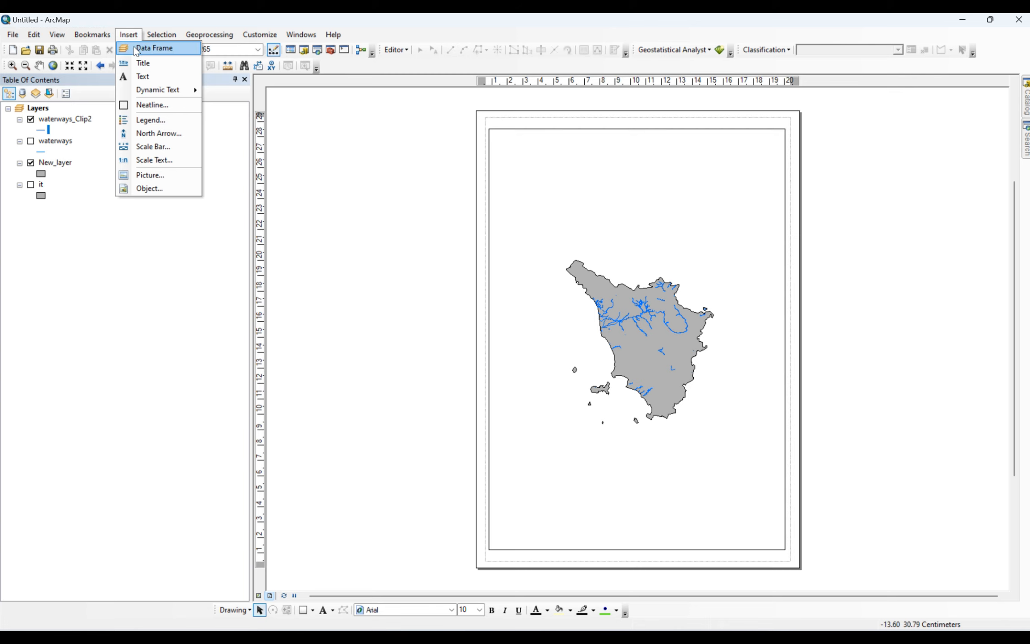
click(139, 48)
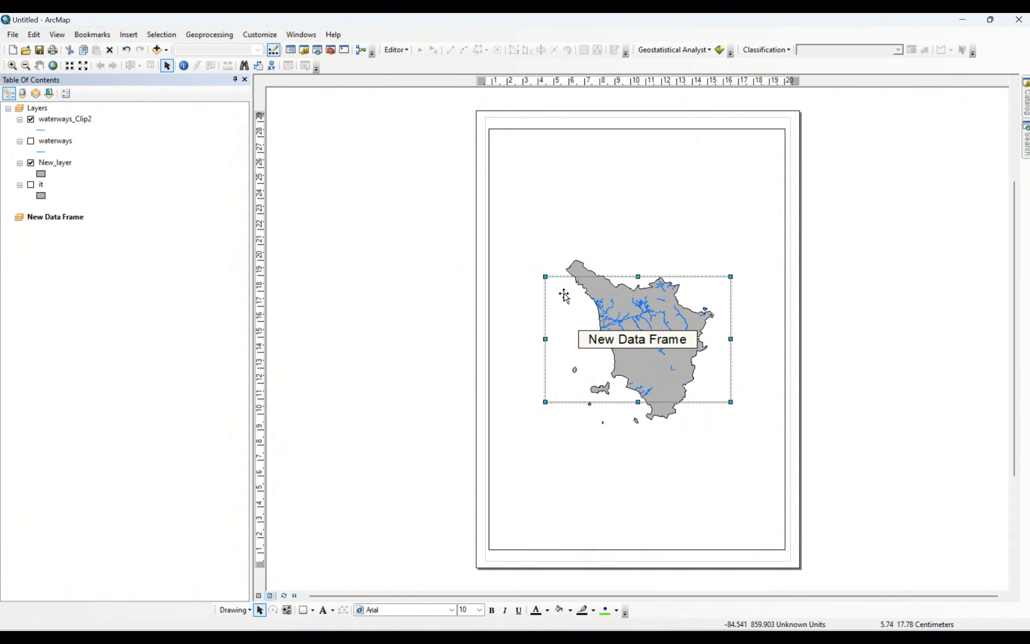
drag(565, 295, 510, 152)
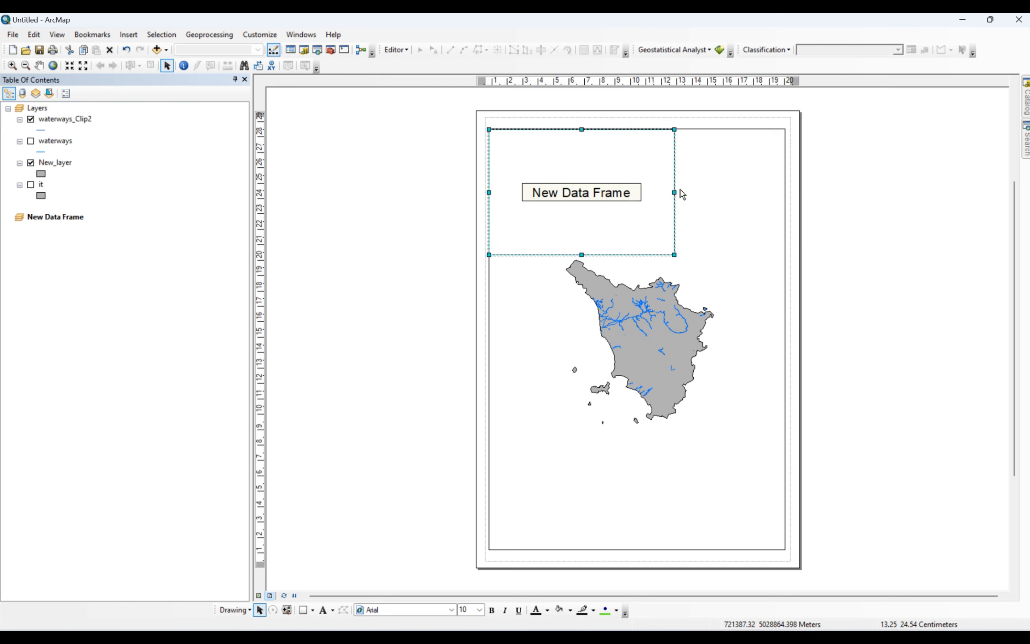
drag(673, 193, 637, 201)
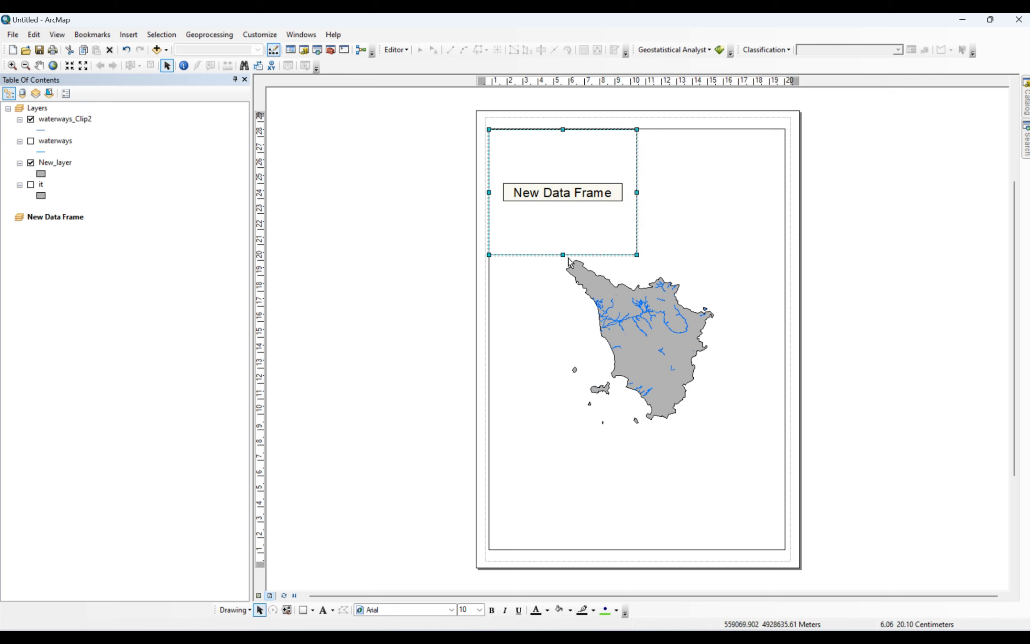
drag(564, 255, 548, 290)
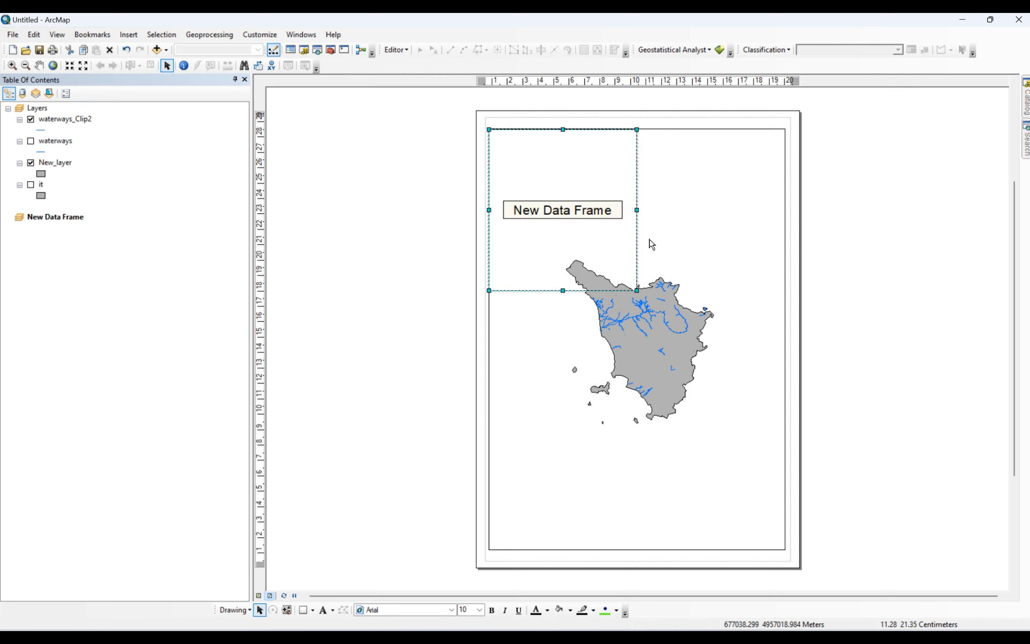
click(658, 209)
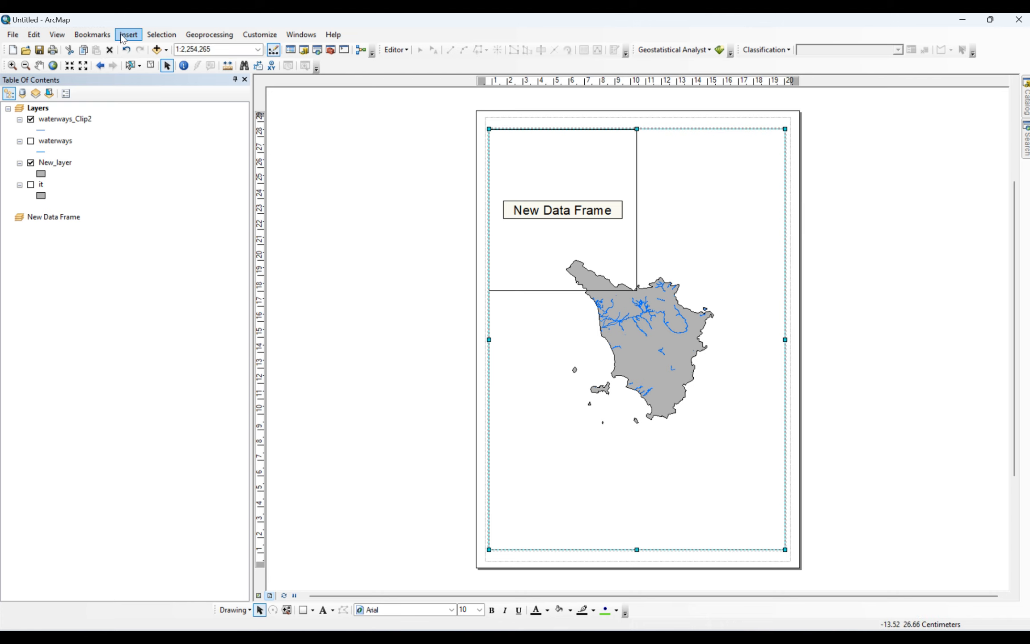
- Insert a second data frame, narrow it into the main frame's upper-right area, and activate the first inserted frame
click(128, 35)
click(139, 46)
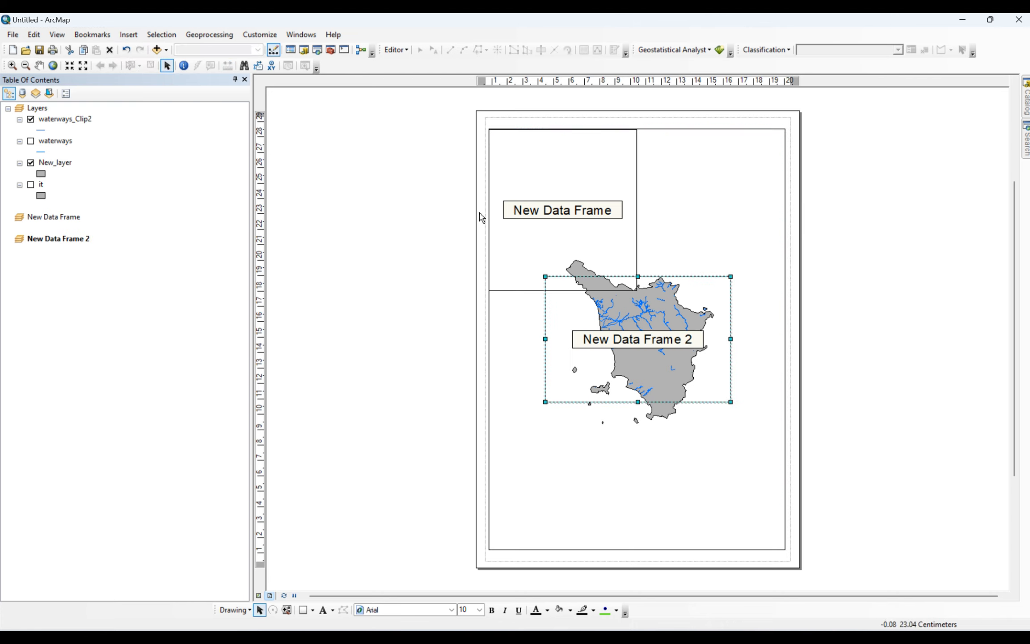
drag(575, 356, 679, 219)
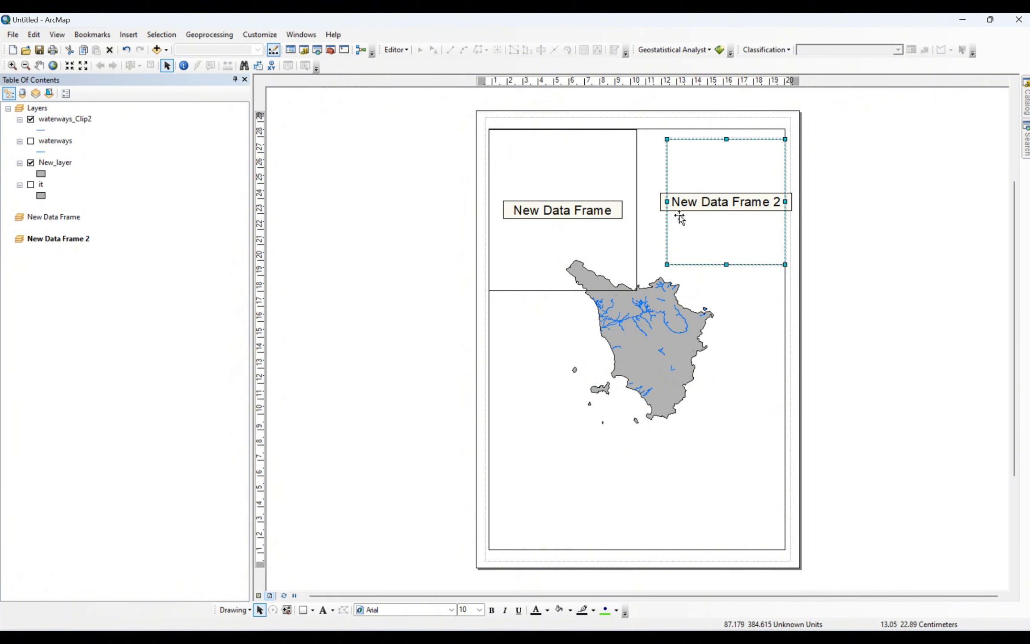
scroll(733, 111, up, 2)
scroll(733, 111, down, 4)
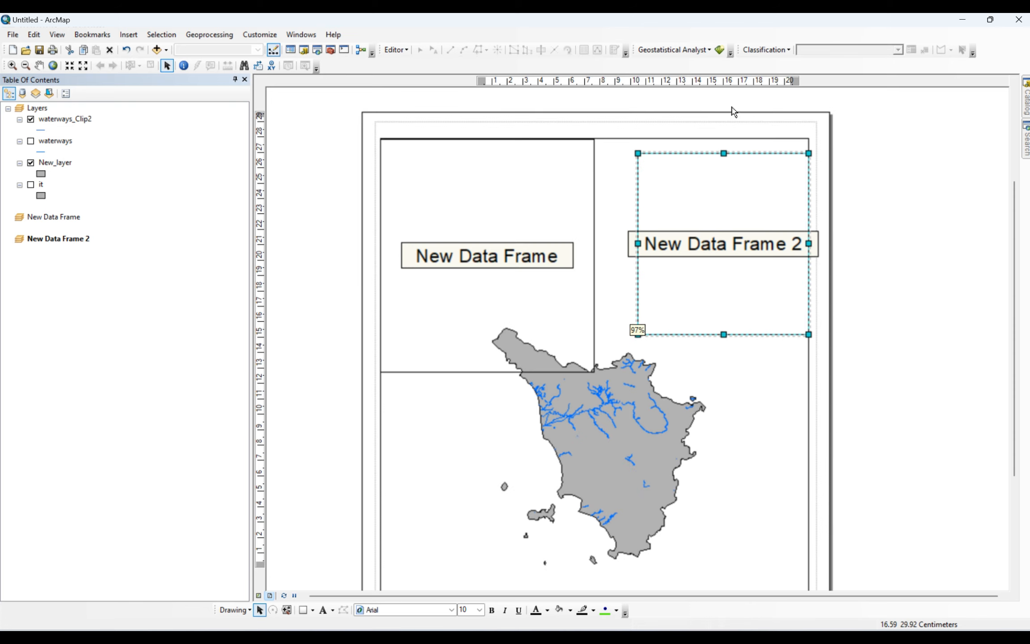
click(418, 332)
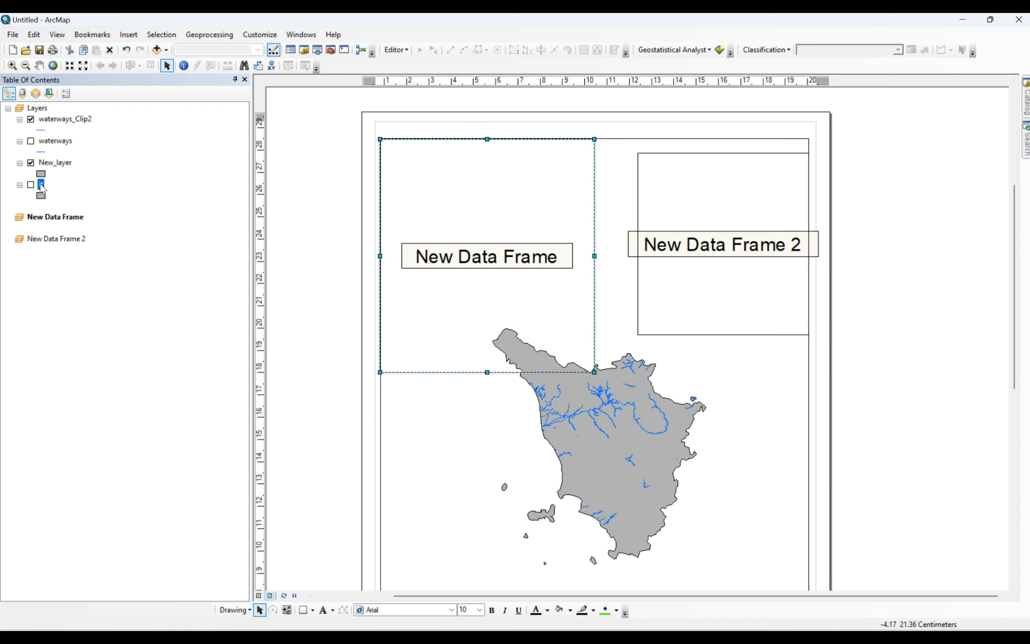
- Show a copy of the it layer in New Data Frame without selected features, and hide waterways_Clip2 and New_layer in the main frame
drag(41, 188, 67, 223)
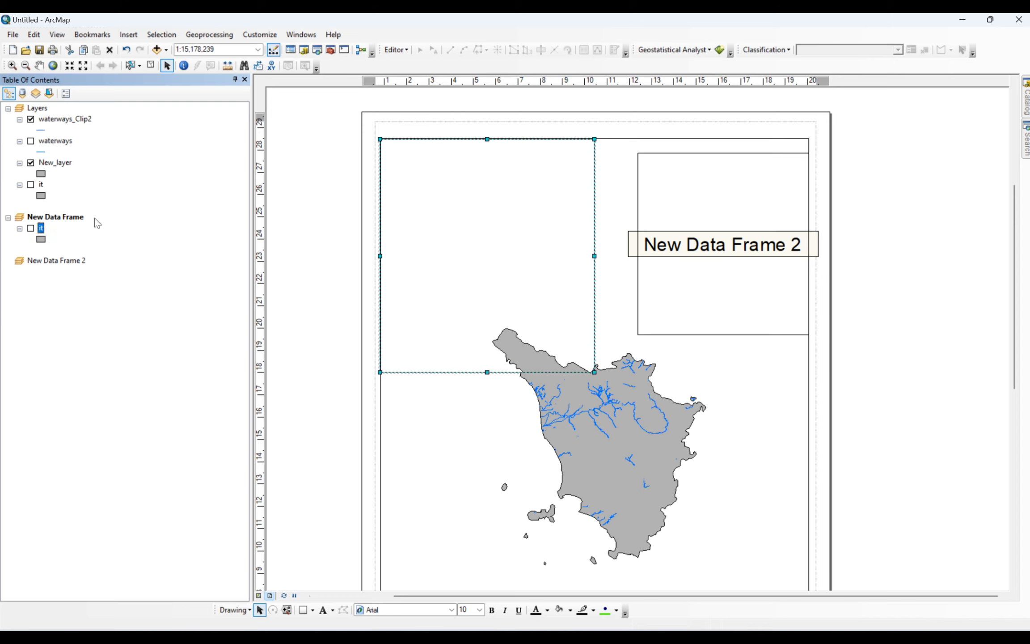
click(30, 229)
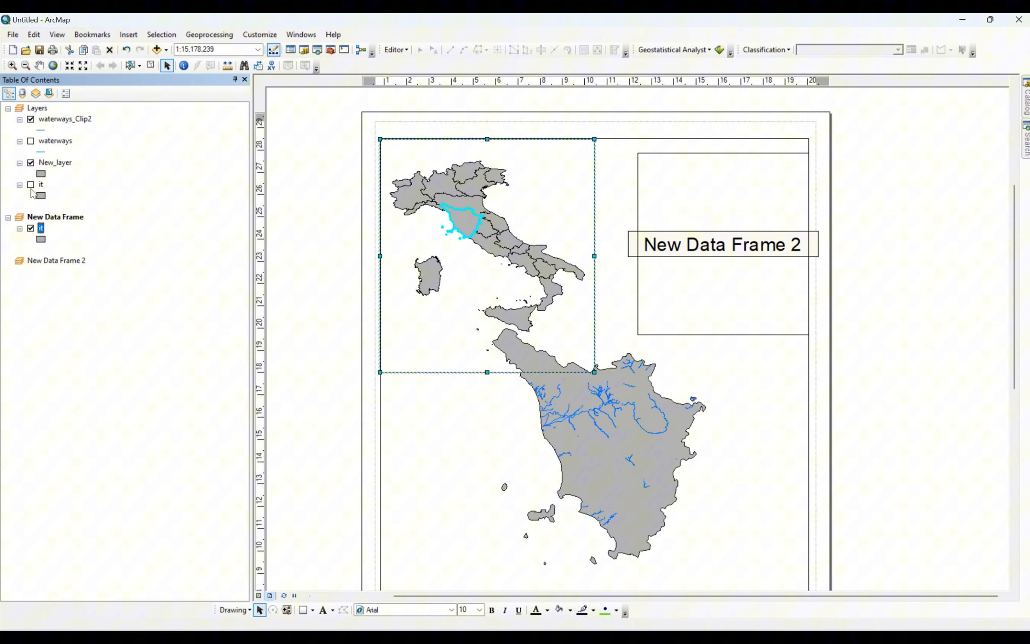
click(30, 119)
click(31, 163)
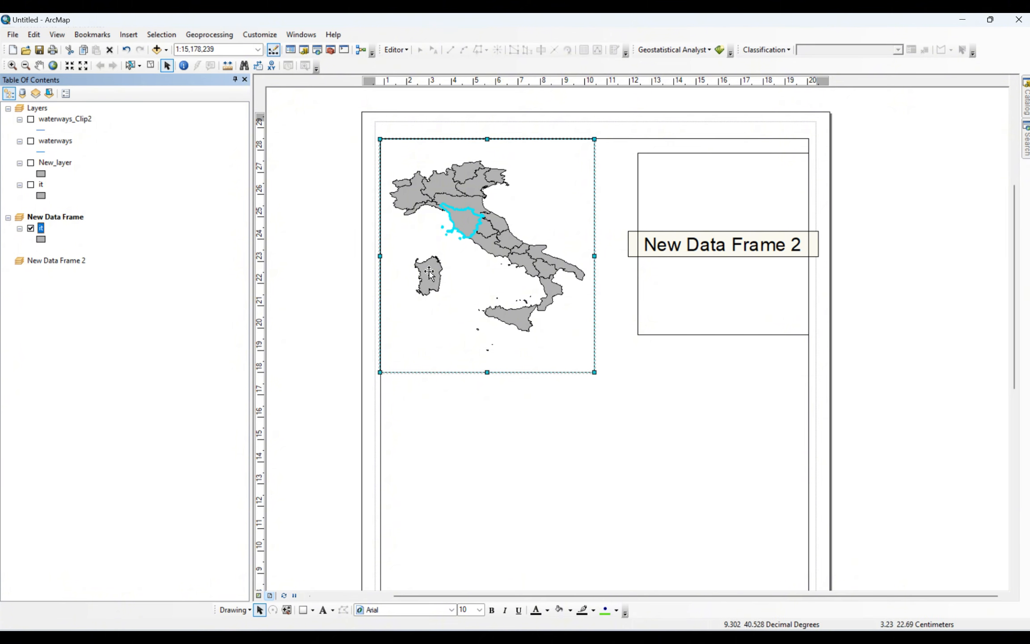
click(151, 65)
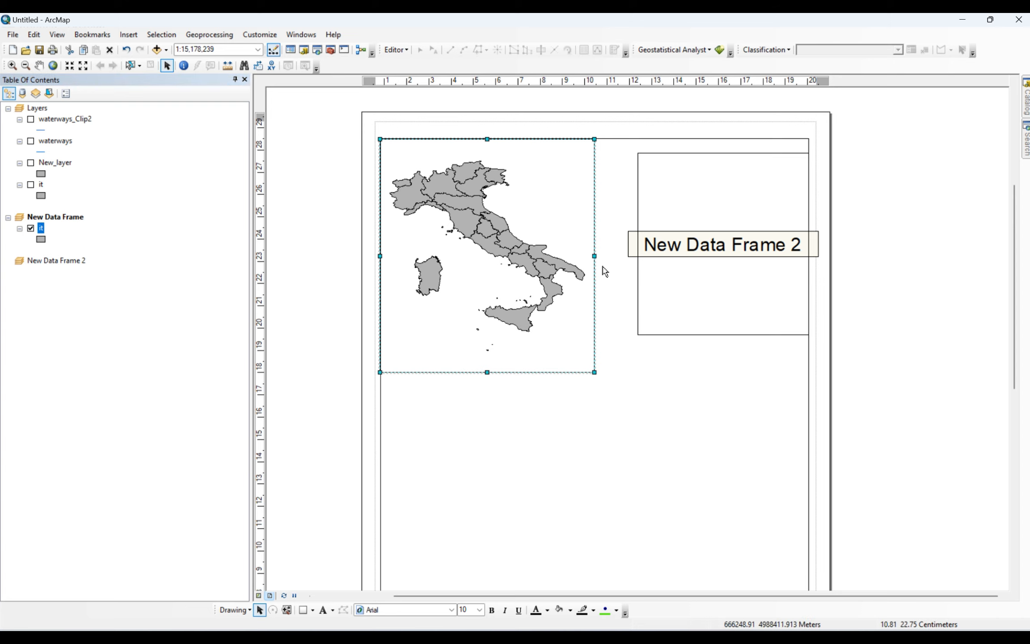
- Activate New Data Frame 2, and copy New_layer and waterways from the main frame into it with both layers visible
click(665, 194)
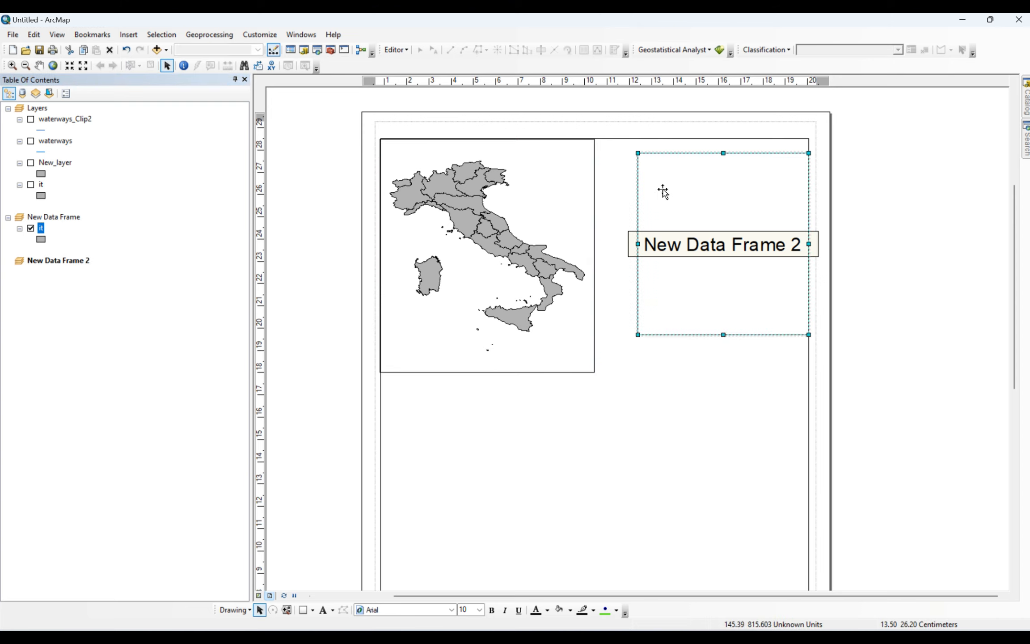
drag(60, 170, 57, 271)
drag(62, 143, 47, 270)
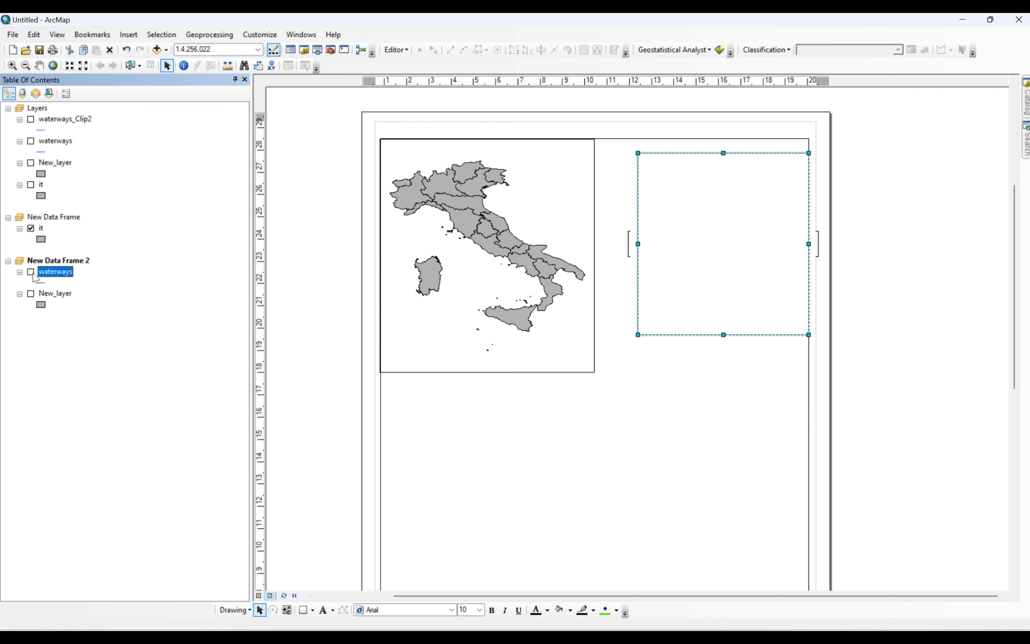
click(31, 272)
click(31, 294)
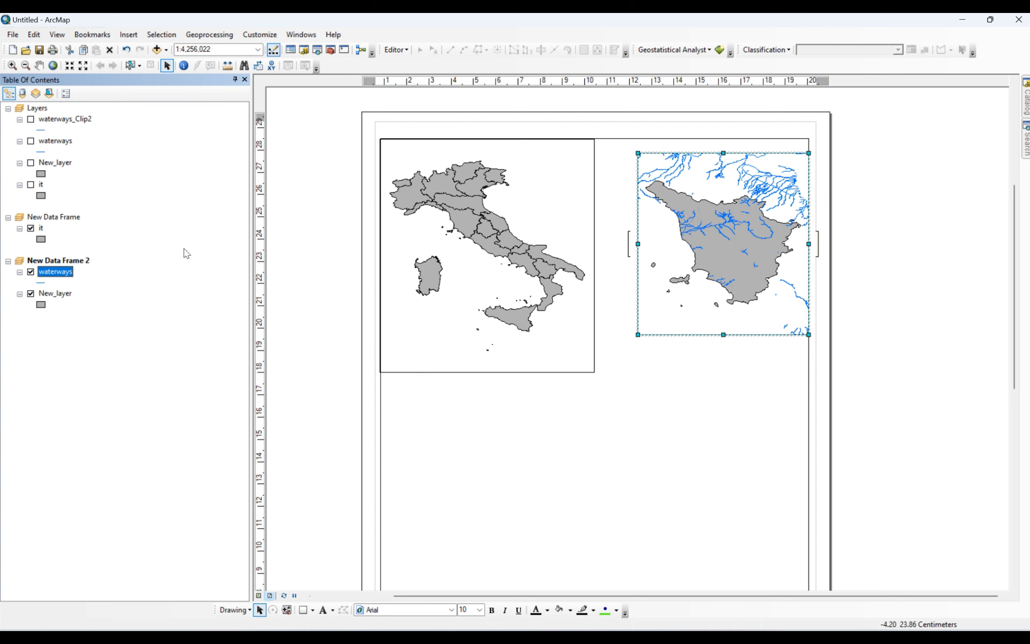
- Replace the waterways layer in New Data Frame 2 with a copy of waterways_Clip2, and shift the frame slightly left and down
drag(68, 122, 53, 289)
click(62, 275)
right_click(62, 274)
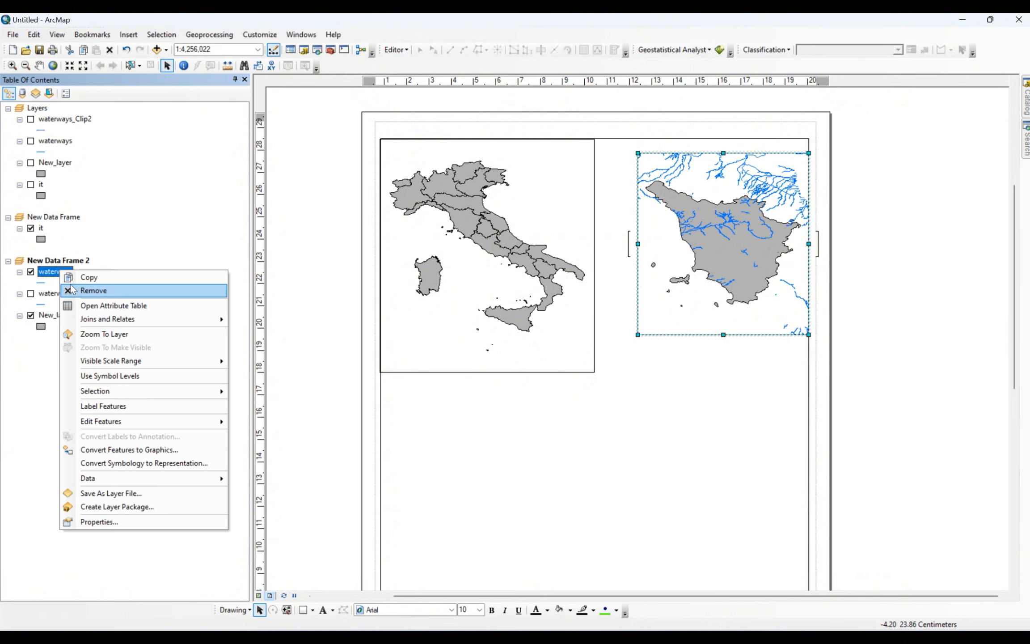
click(85, 287)
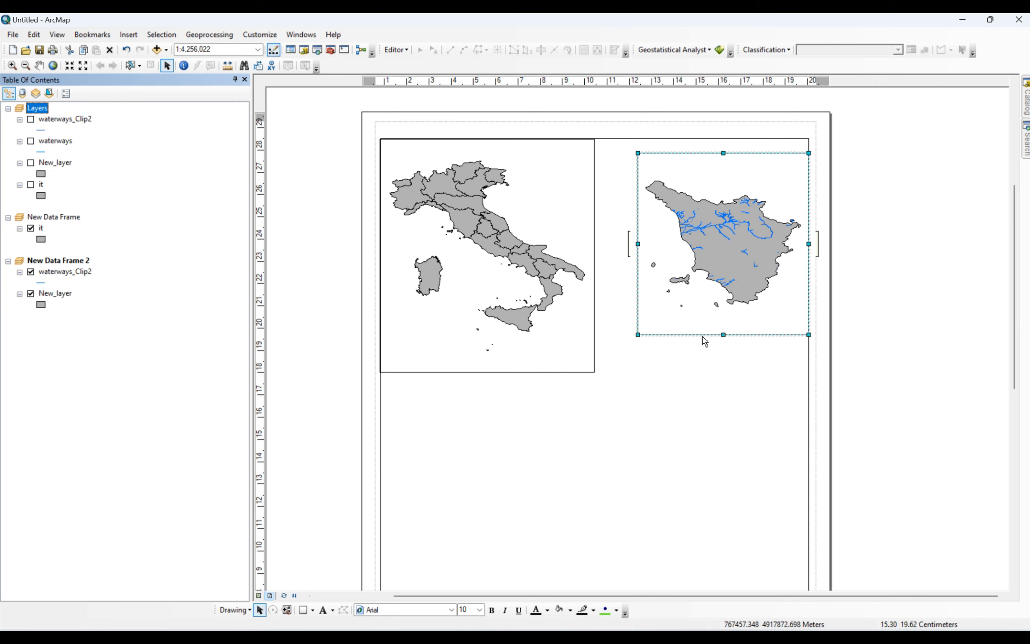
drag(703, 335, 688, 339)
click(767, 378)
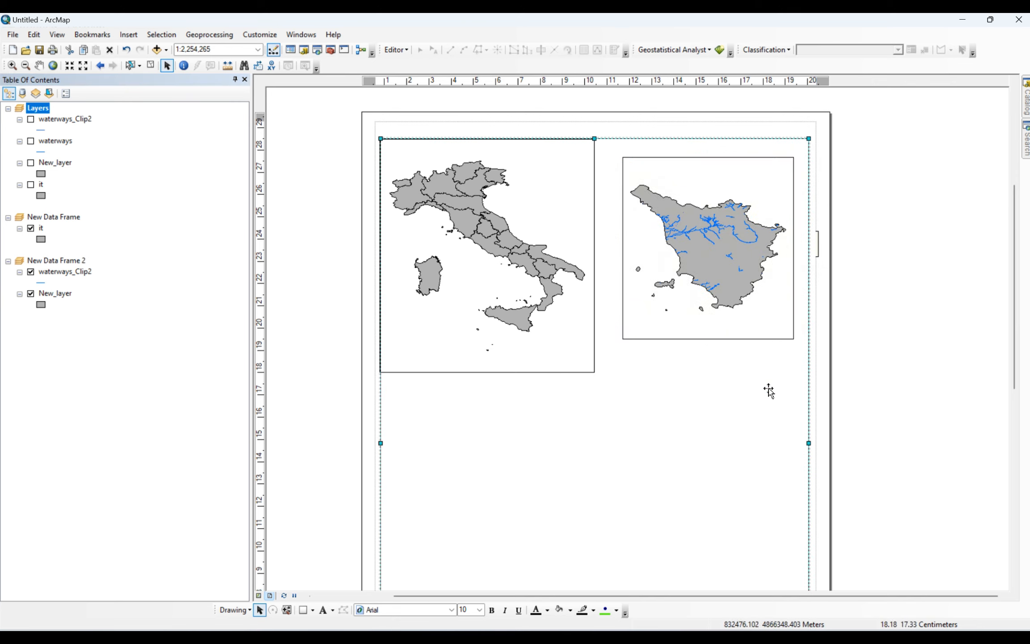
scroll(602, 112, up, 3)
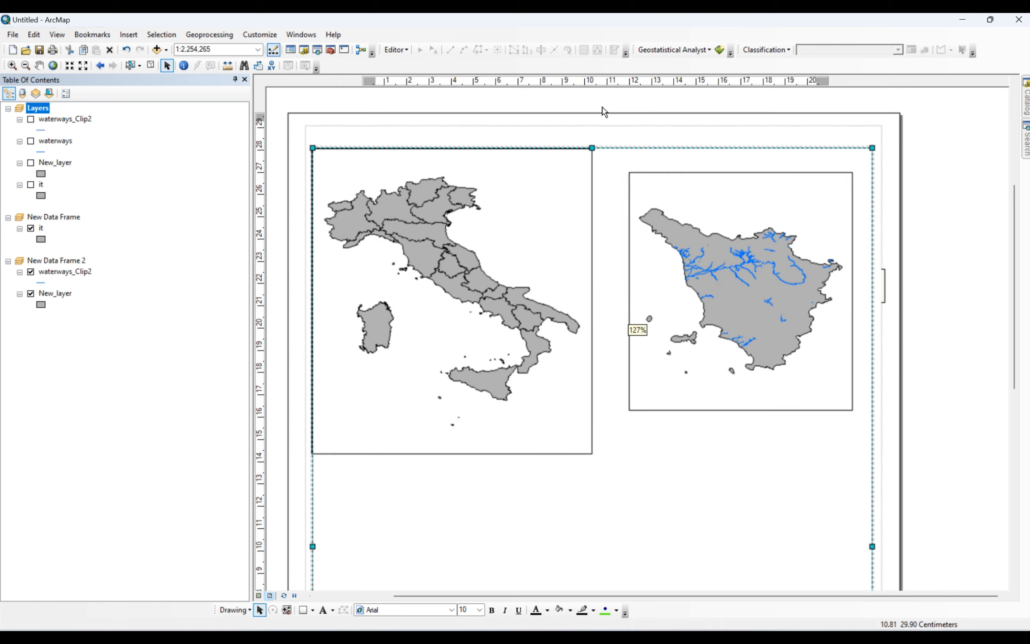
scroll(934, 127, down, 1)
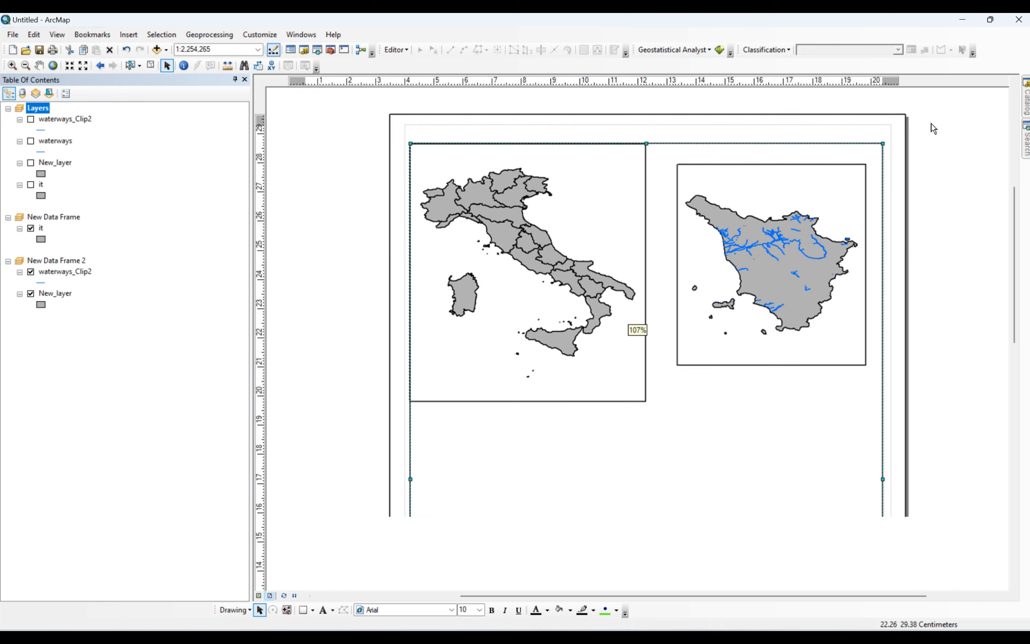
scroll(659, 107, up, 2)
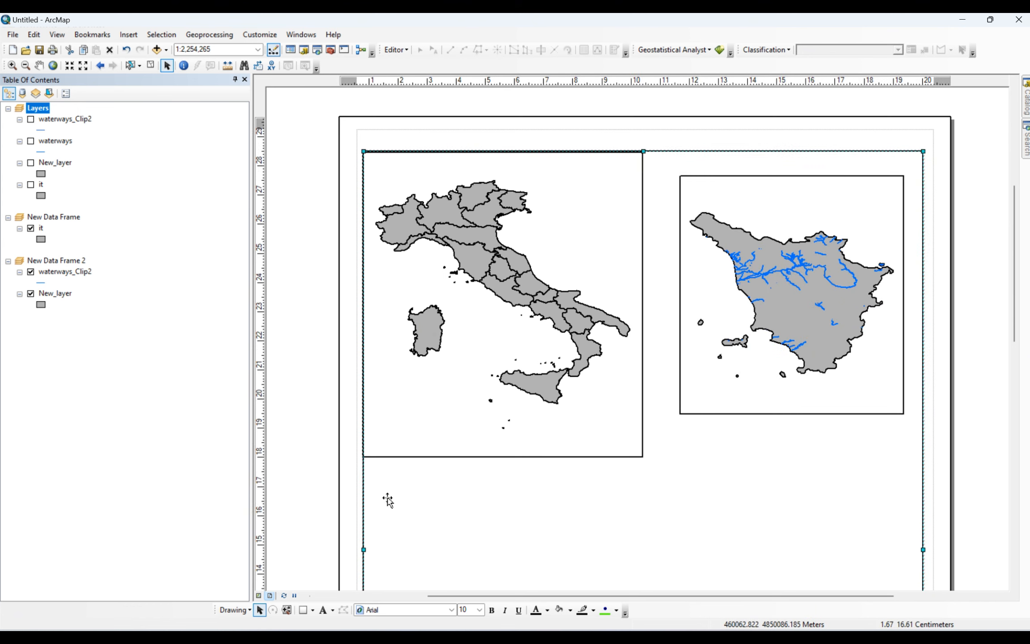
right_click(388, 500)
click(422, 496)
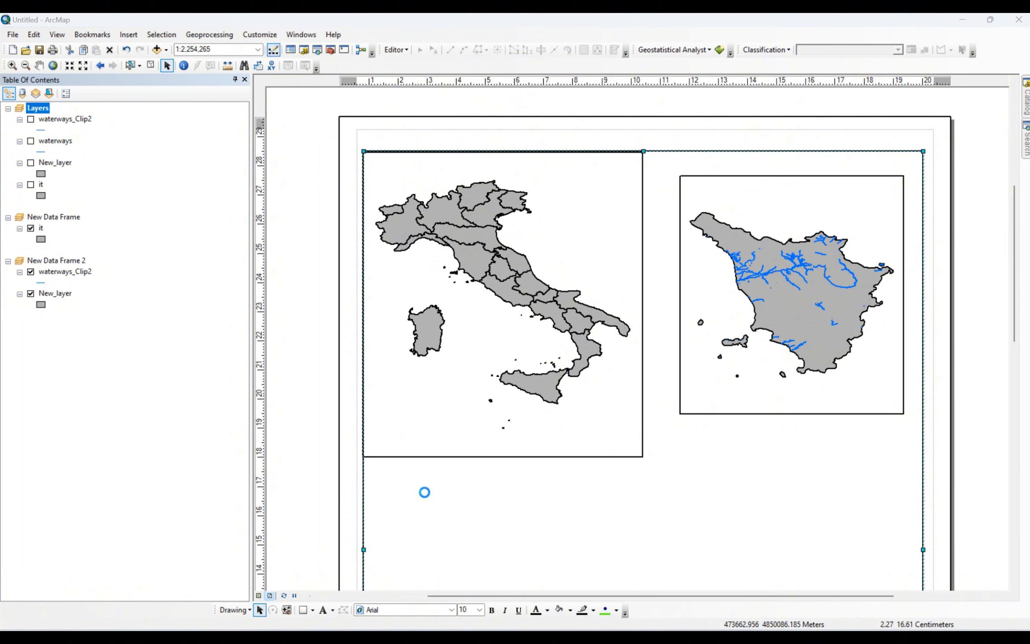
click(588, 507)
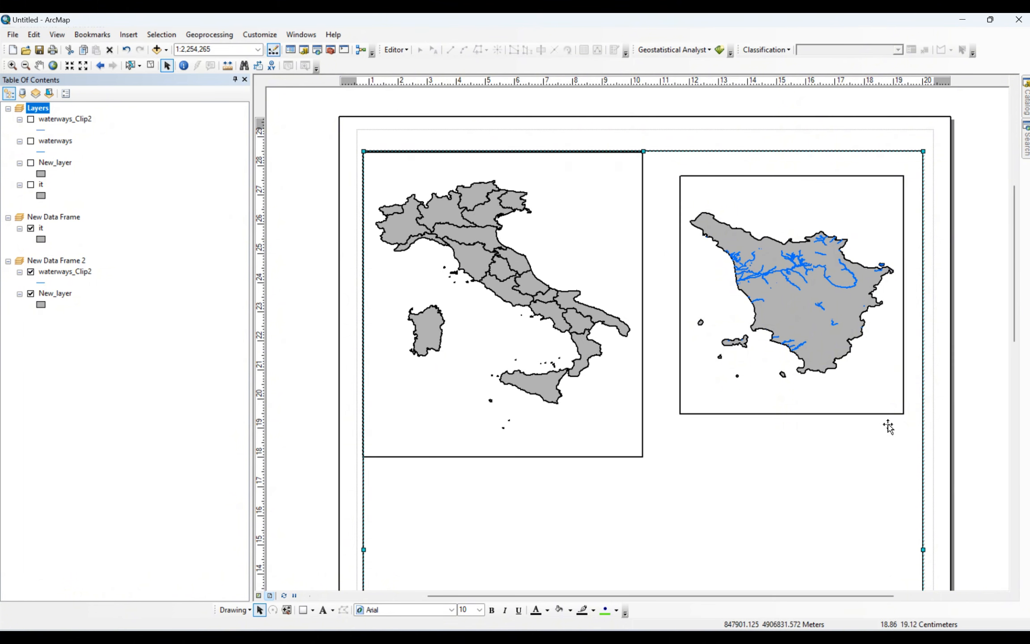
- Set the main data frame's border to None and deselect the frame
click(975, 380)
click(924, 442)
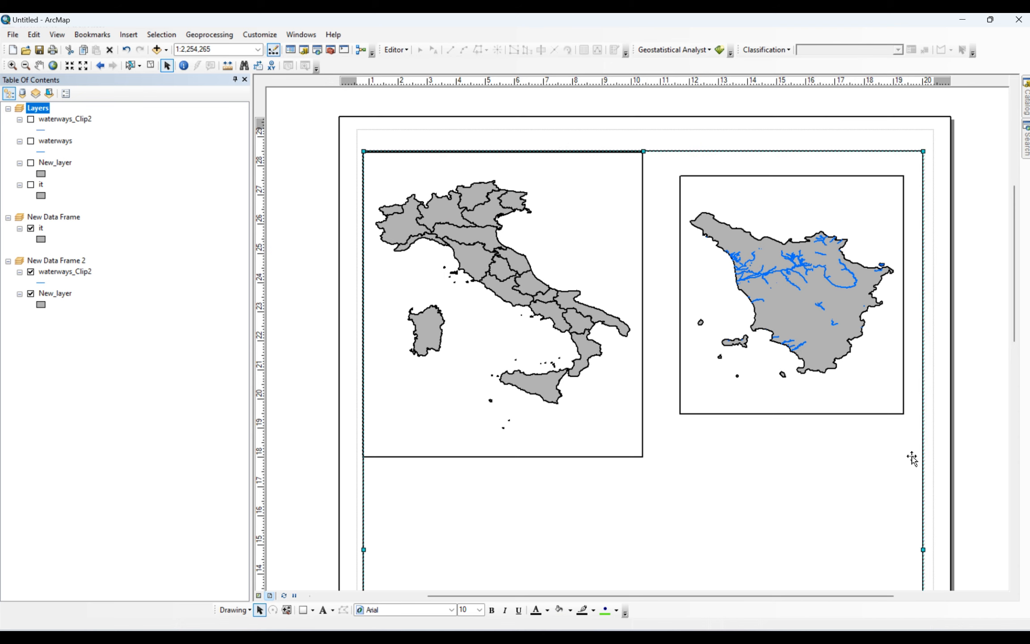
right_click(923, 456)
click(922, 453)
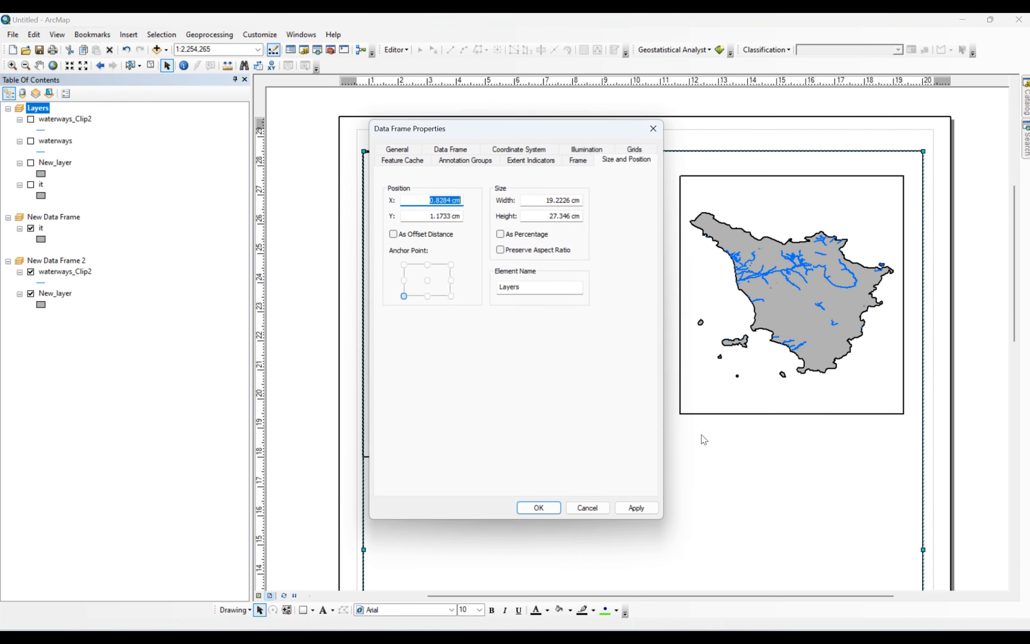
click(575, 163)
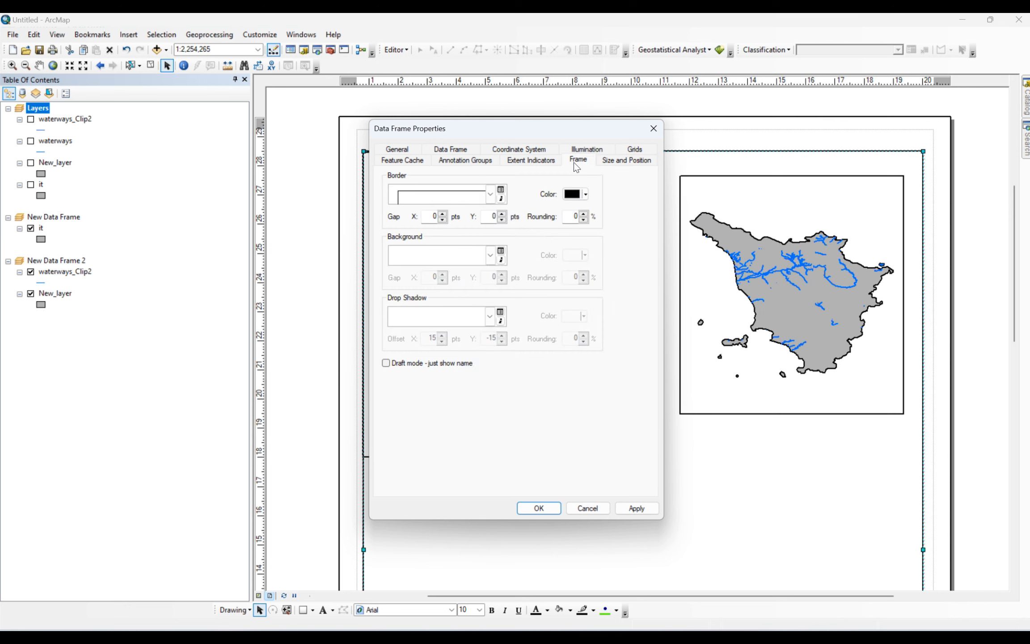
click(492, 197)
scroll(463, 223, up, 3)
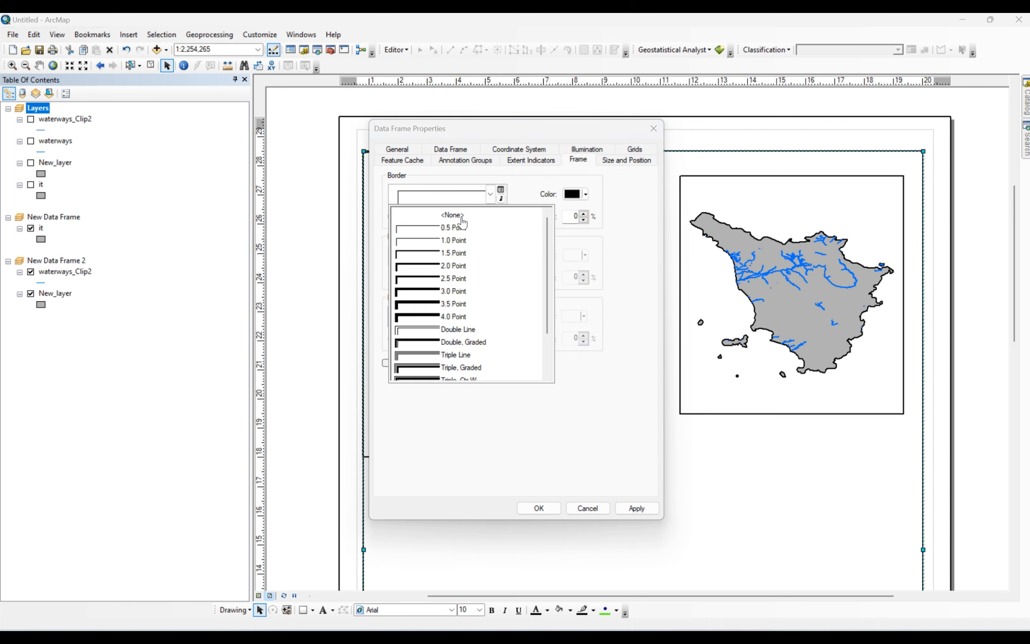
click(425, 219)
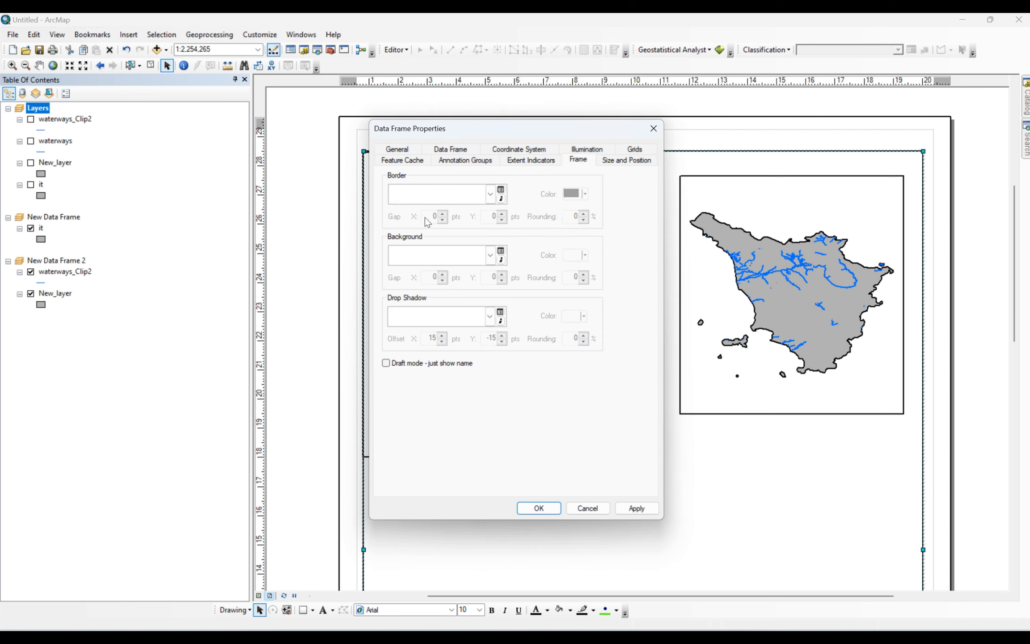
click(530, 510)
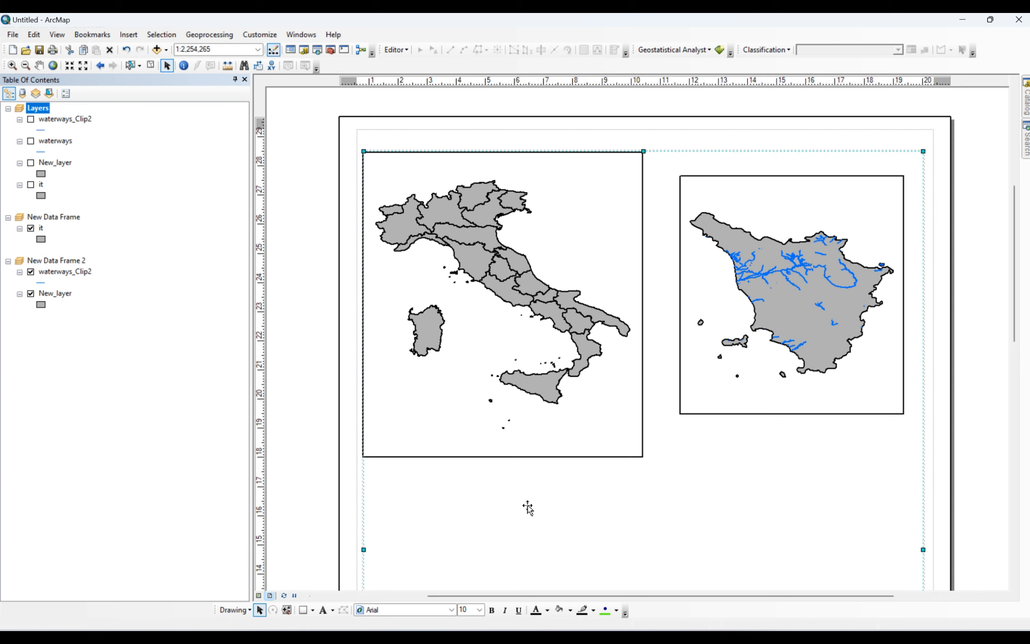
click(309, 384)
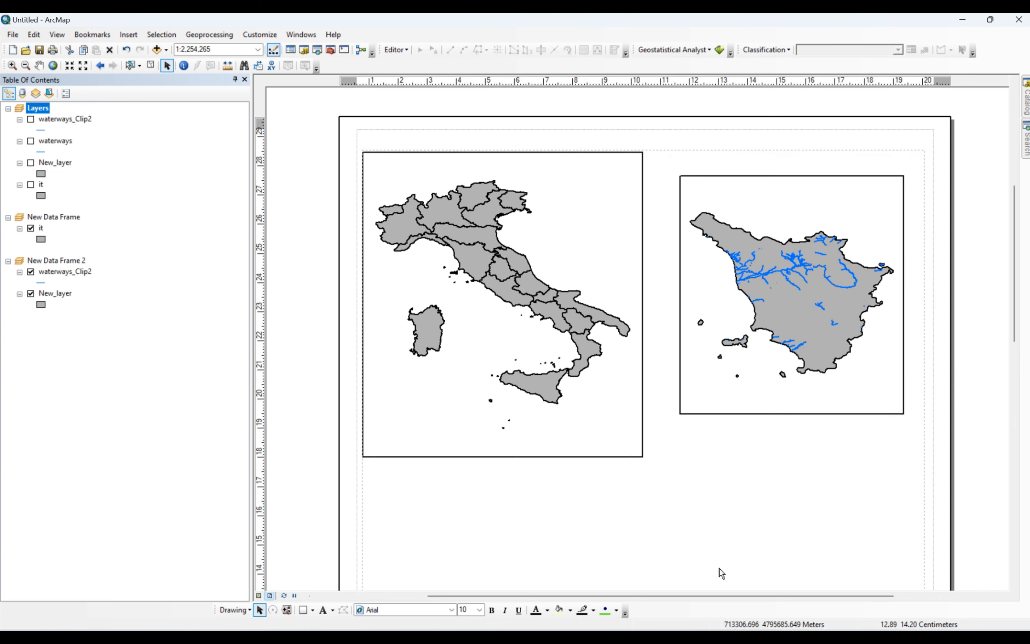
- Nudge the Italy frame slightly up and right, and extend the main frame's top and sides to the printer margins, about 20 cm wide
click(443, 558)
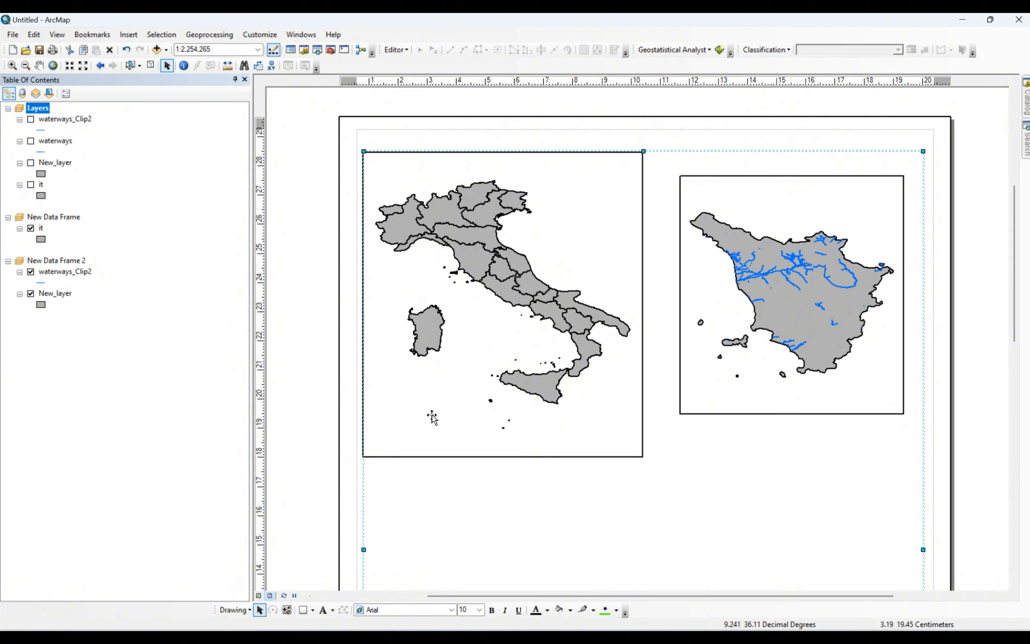
mouse_move(433, 415)
mouse_down()
mouse_move(413, 385)
mouse_move(447, 422)
mouse_move(444, 413)
mouse_up()
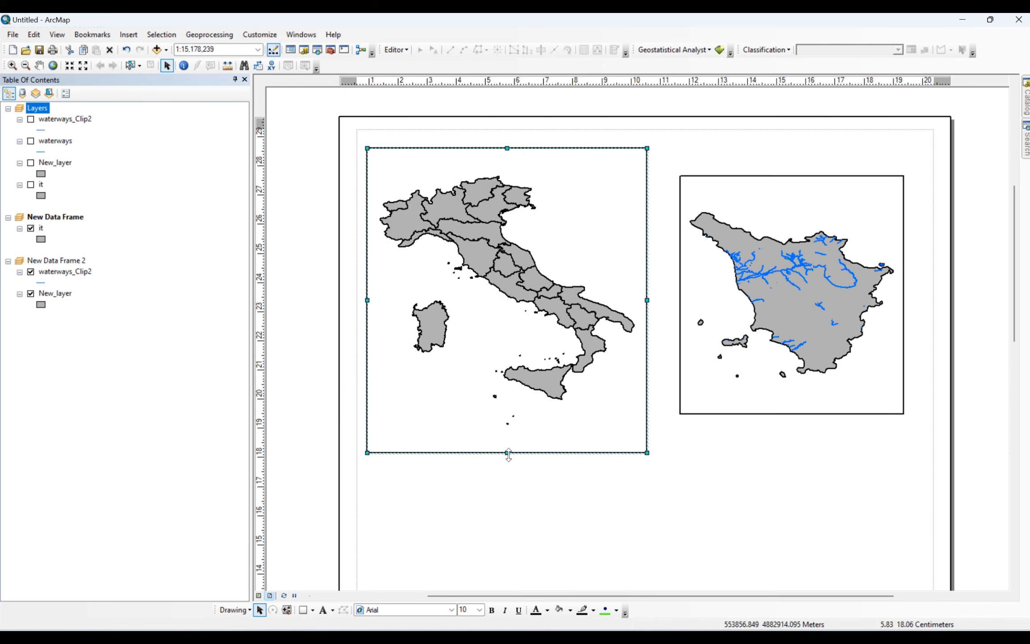
click(389, 523)
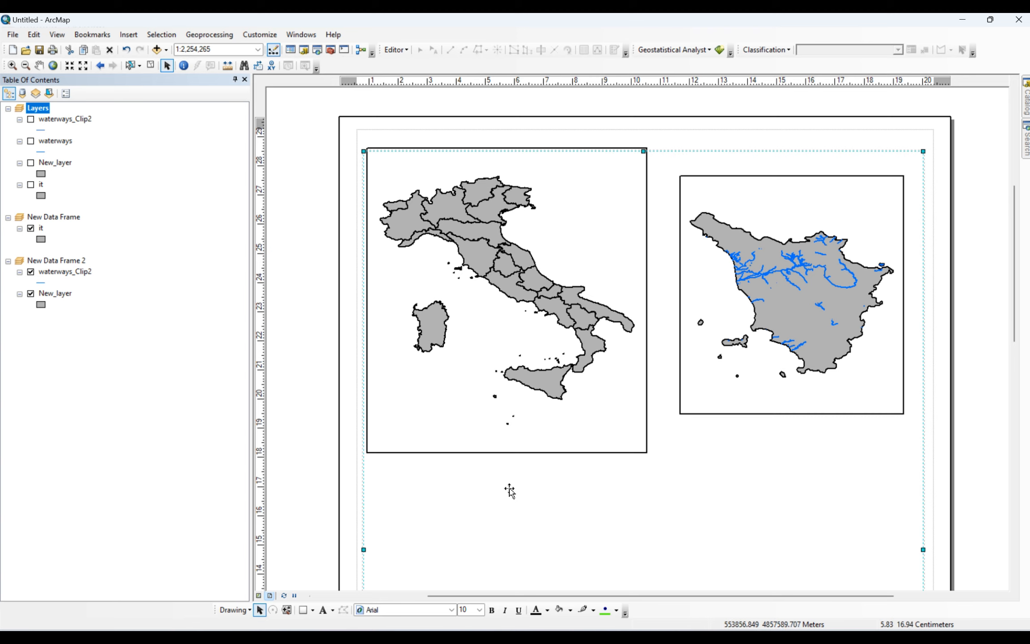
drag(645, 151, 646, 131)
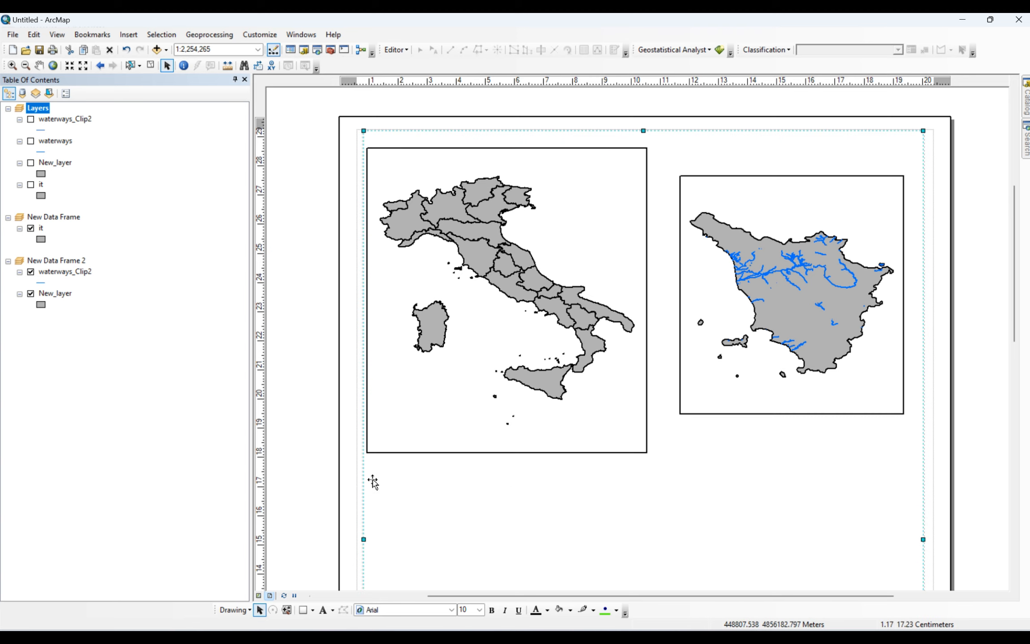
drag(363, 539, 352, 540)
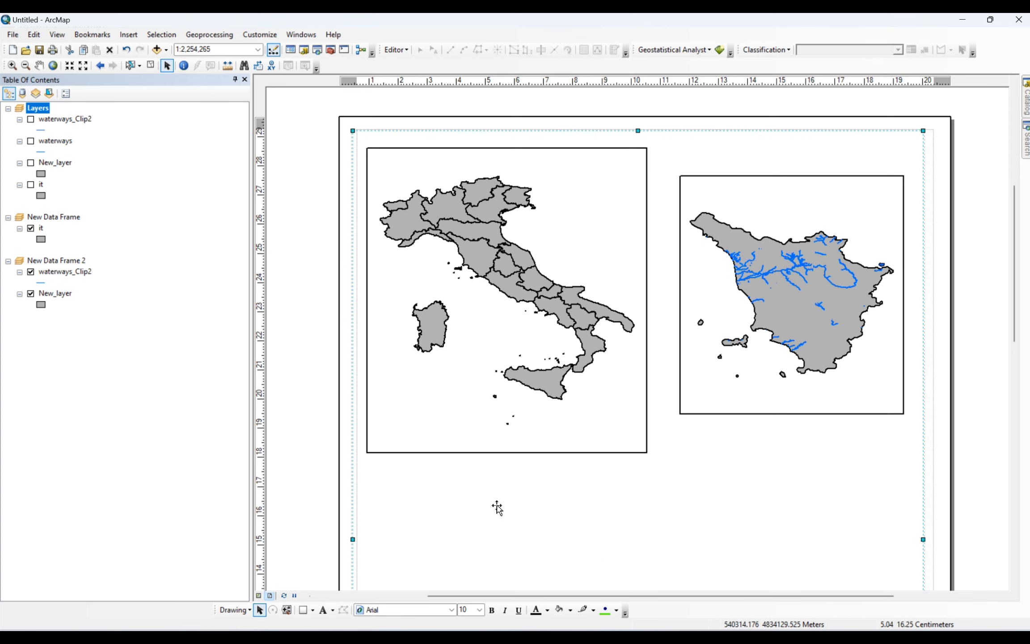
drag(924, 539, 938, 546)
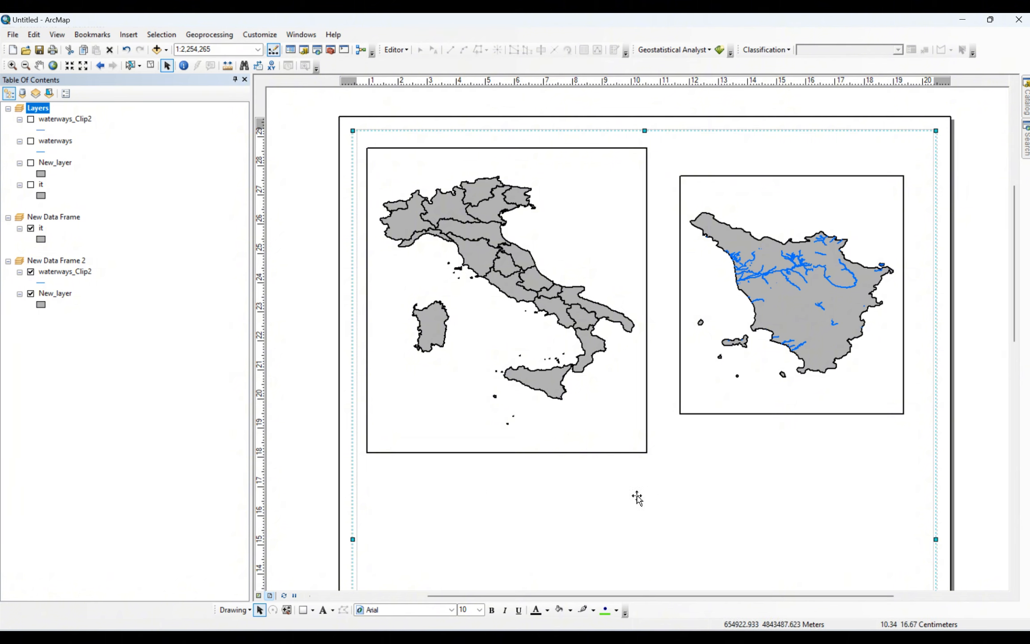
click(329, 255)
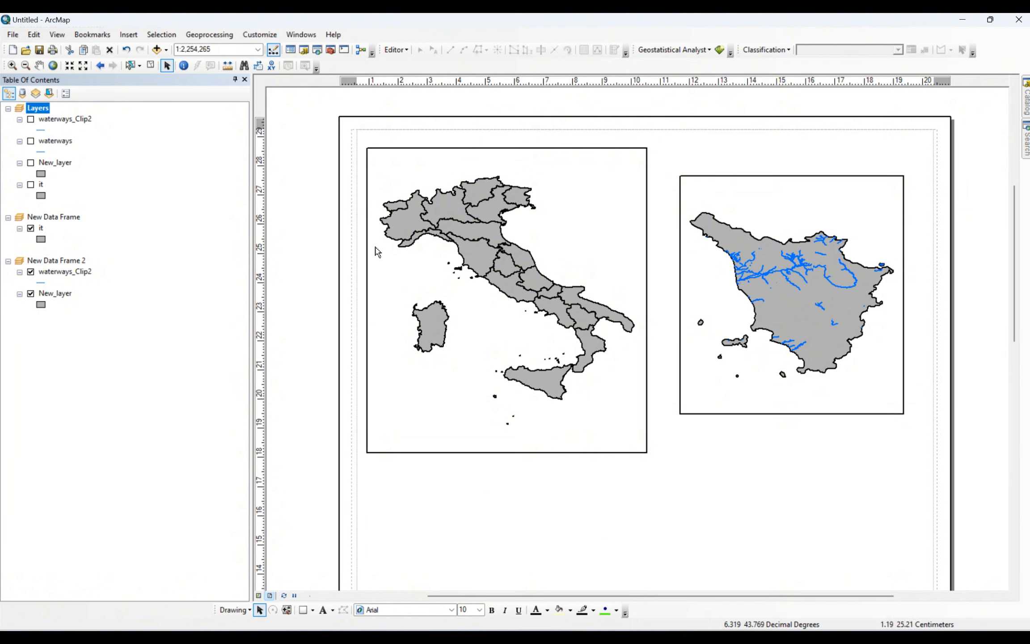
- Extend the Italy frame's left edge slightly outward, and apply a 2.0 Point border to the frame
click(395, 271)
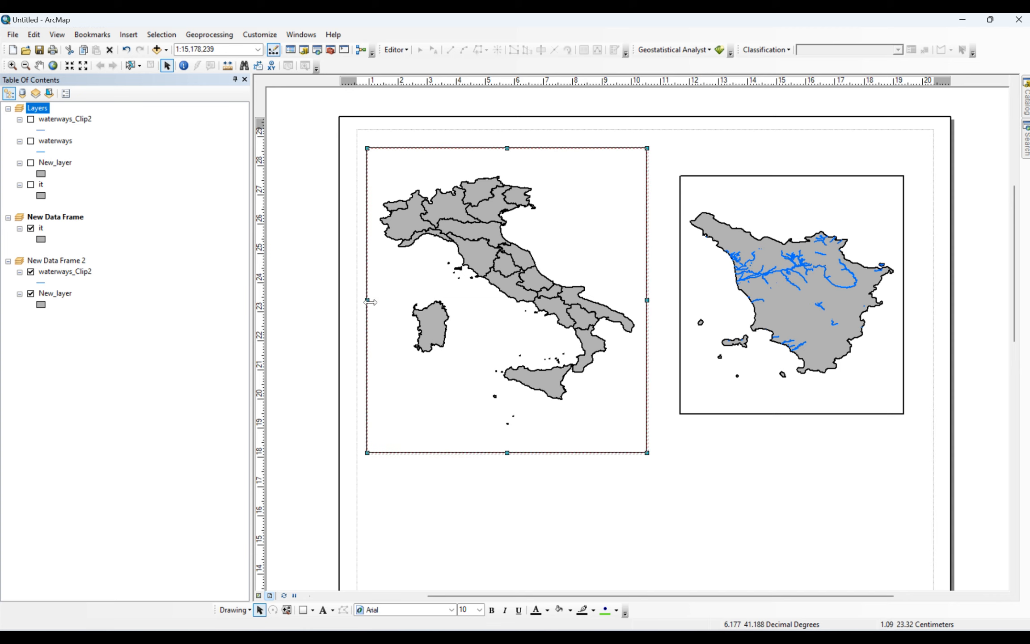
drag(367, 300, 363, 308)
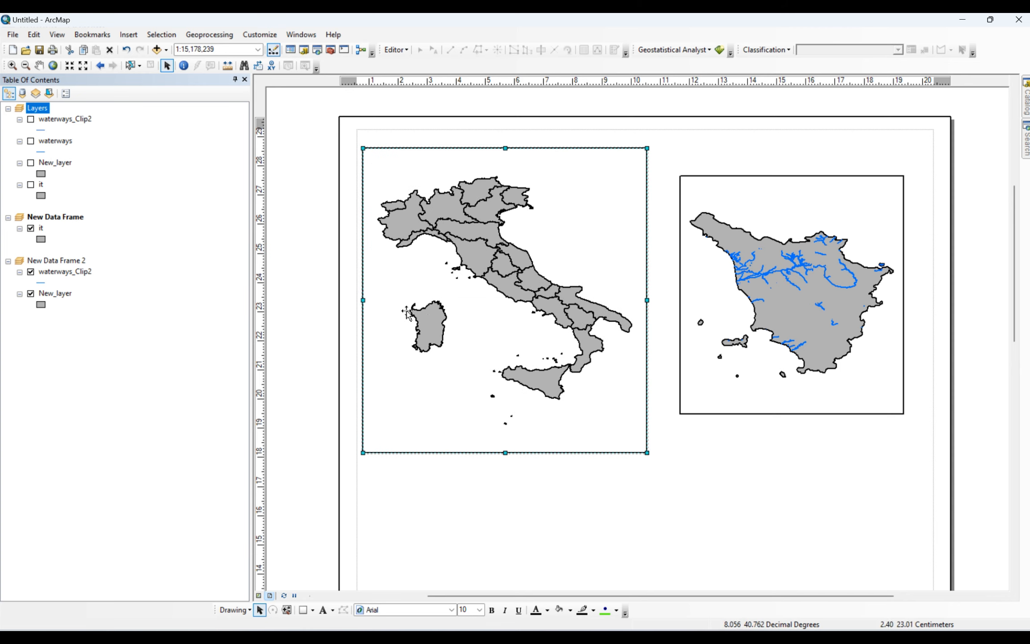
right_click(387, 293)
click(417, 512)
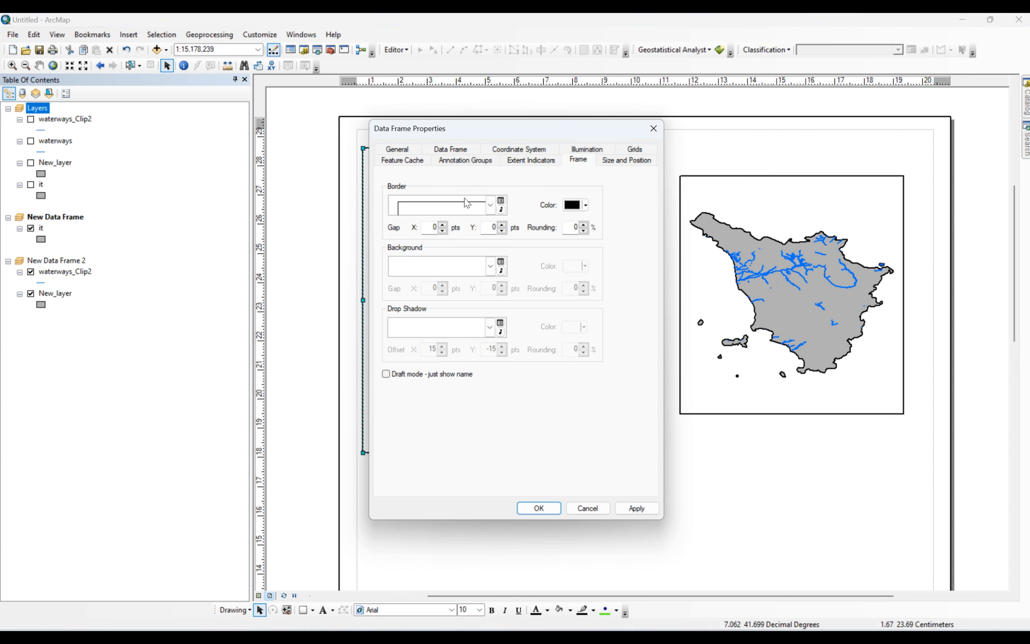
click(494, 208)
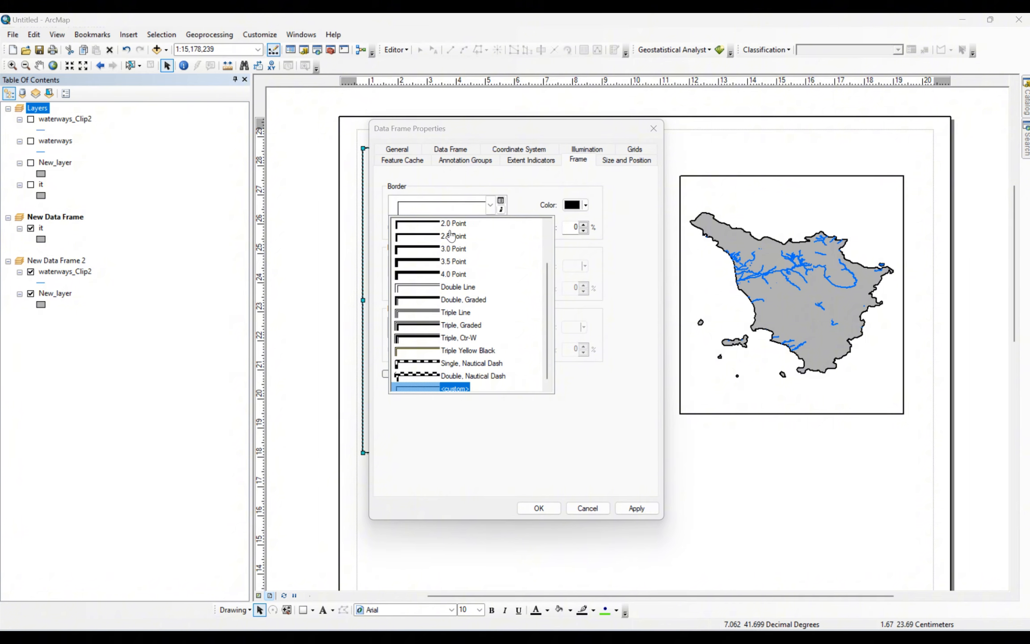
scroll(438, 230, up, 2)
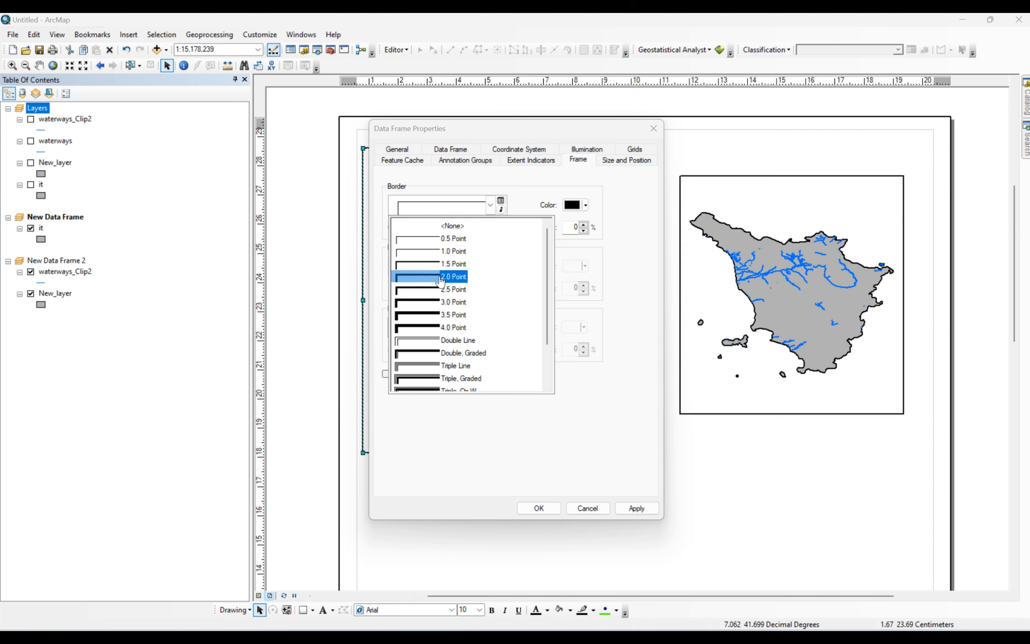
click(441, 278)
click(635, 508)
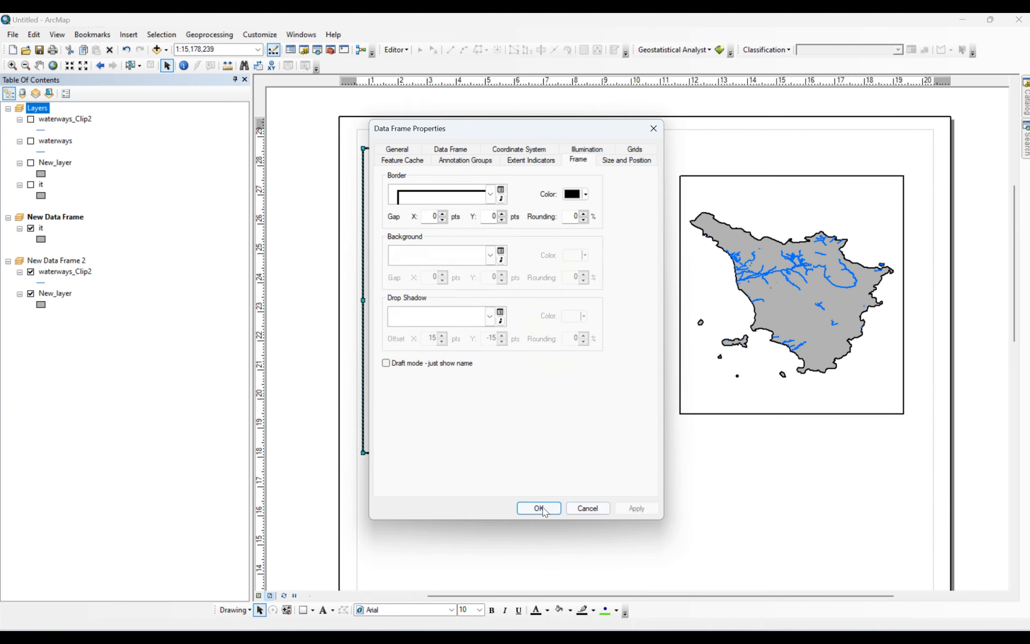
- Accept the border settings for the Italy frame and deselect it
click(538, 507)
click(317, 433)
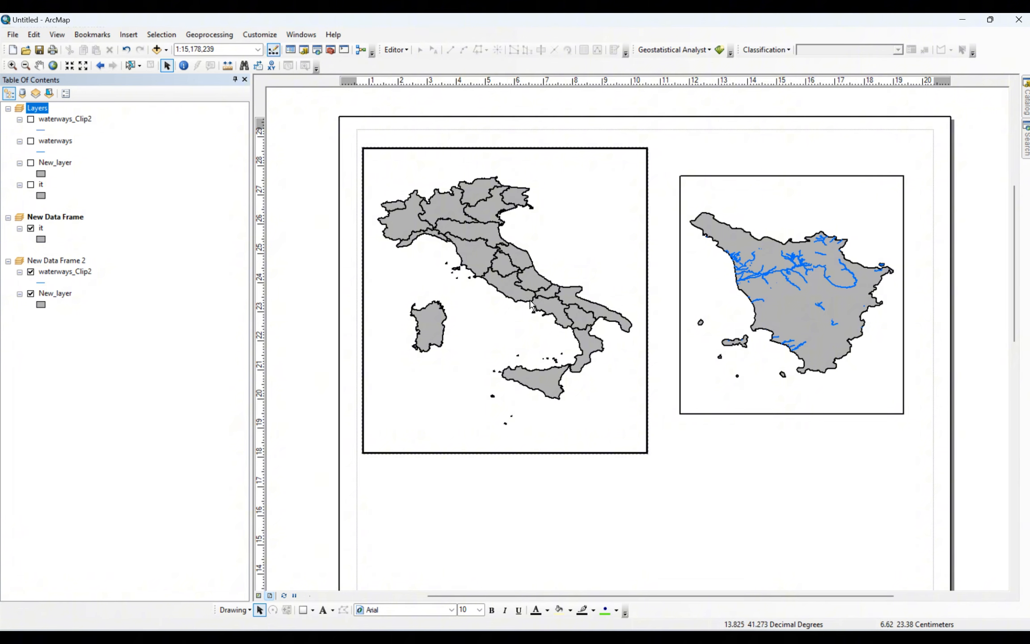
- Set the symbol of the it layer in New Data Frame to a darker gray fill with a blue outline
right_click(42, 233)
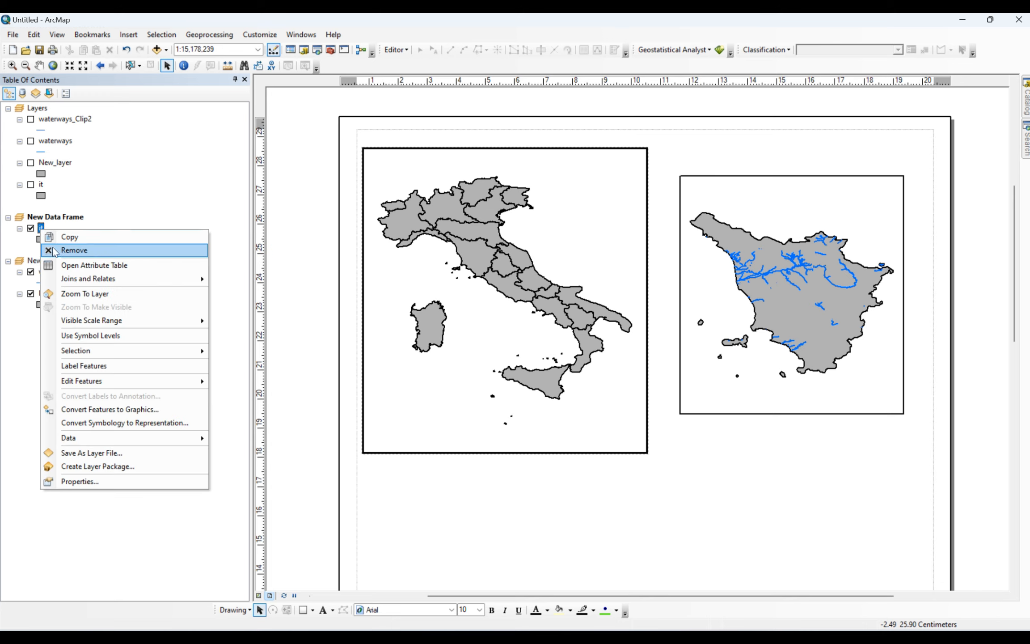
click(88, 481)
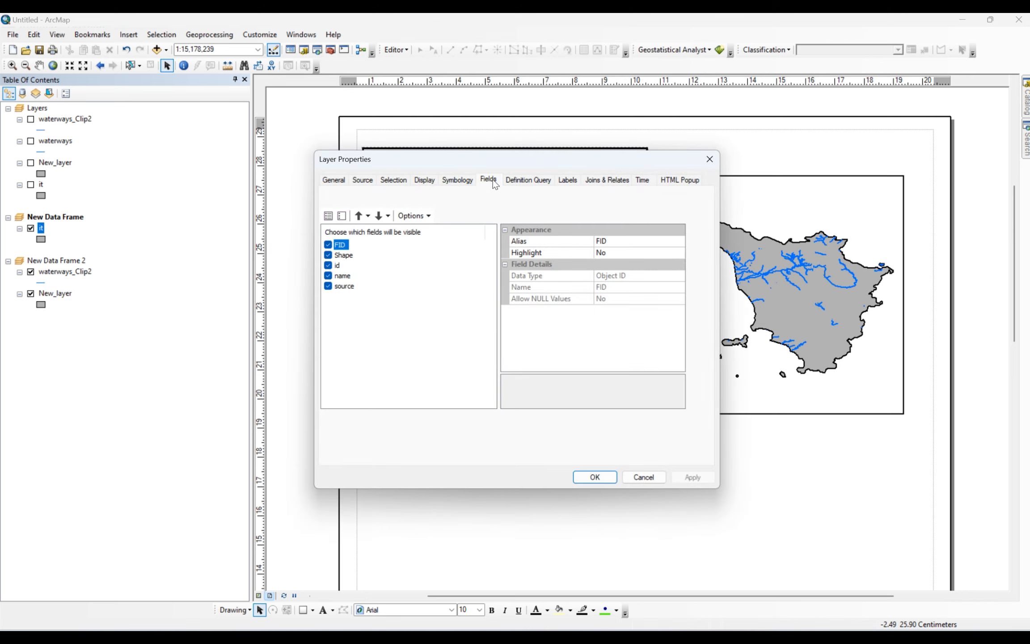
click(467, 180)
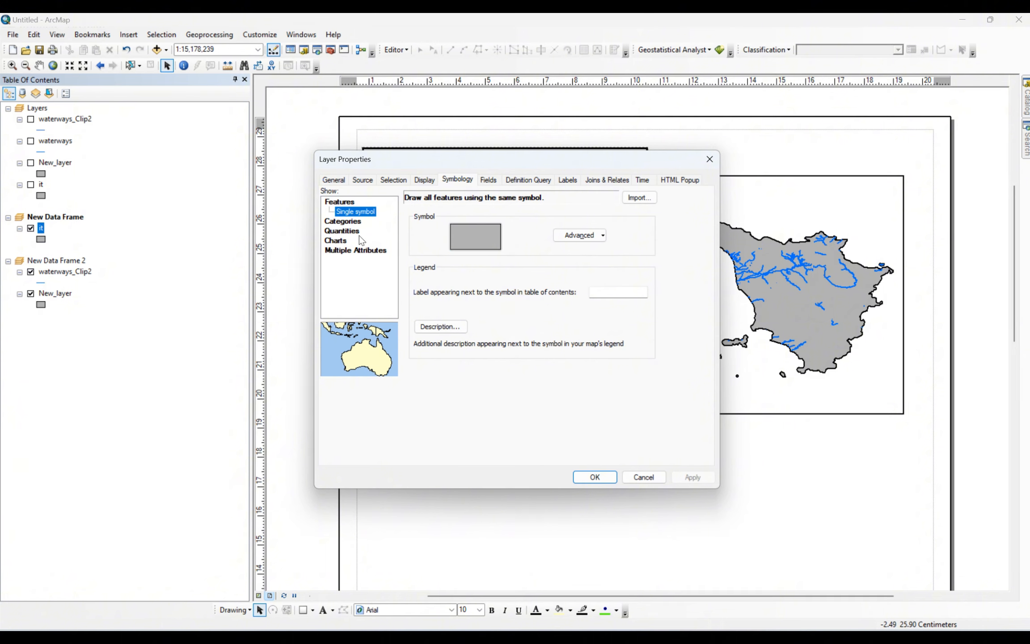
click(454, 235)
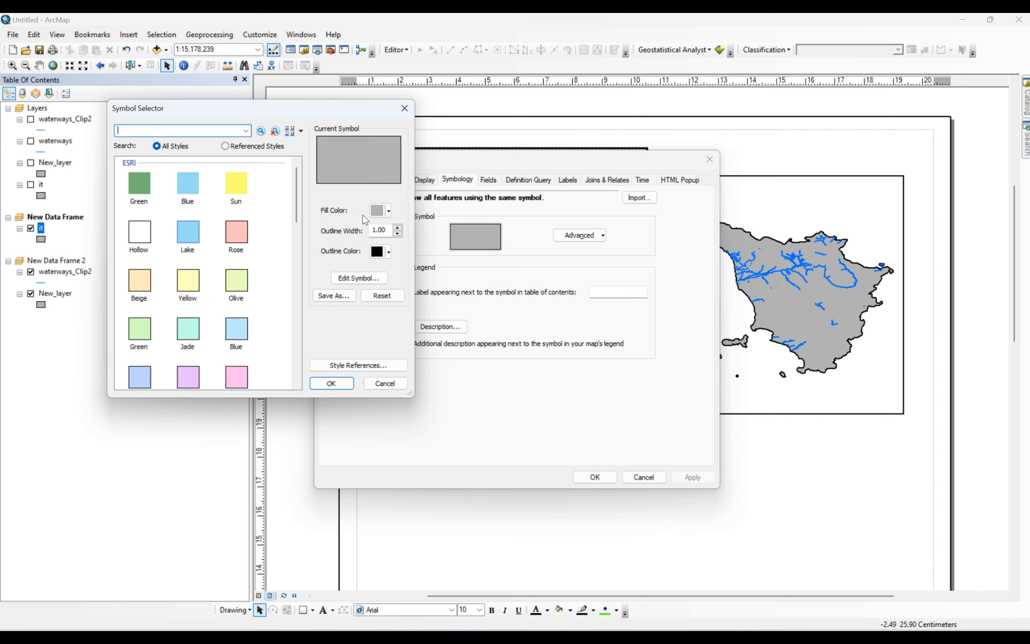
click(389, 212)
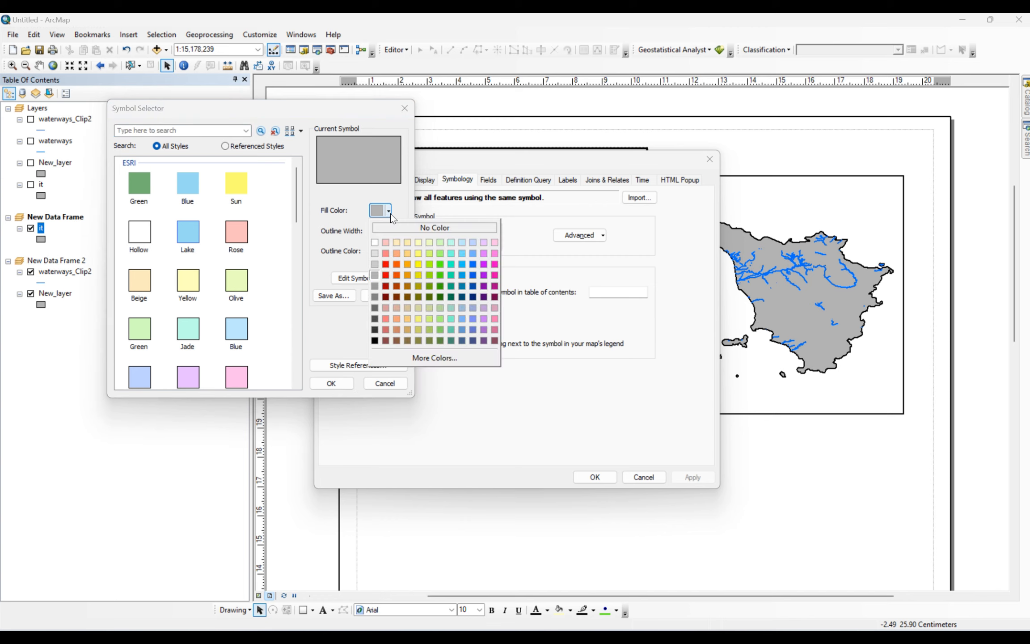
click(376, 287)
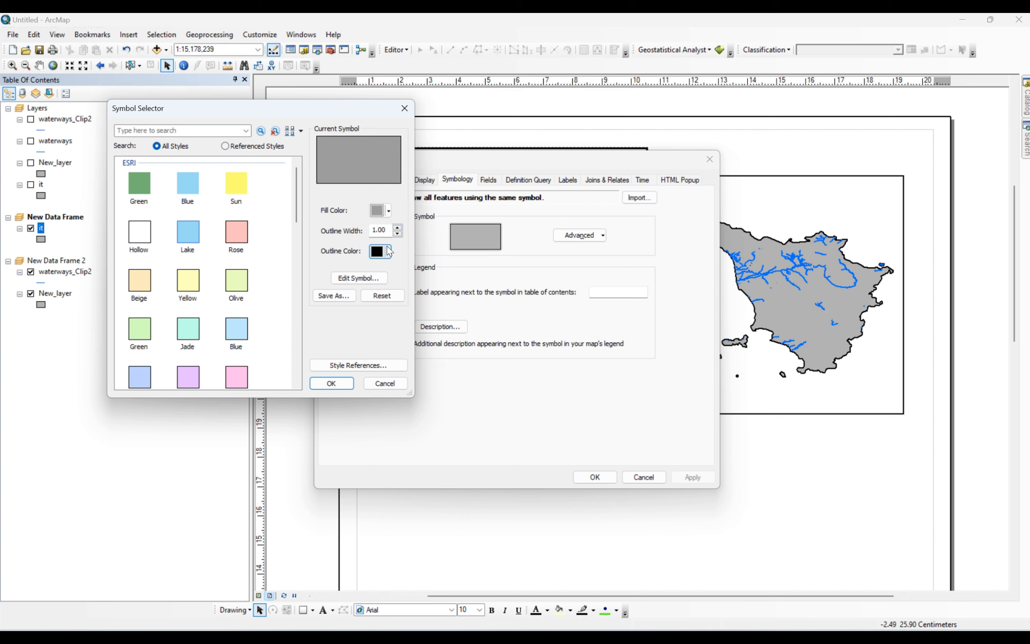
click(389, 254)
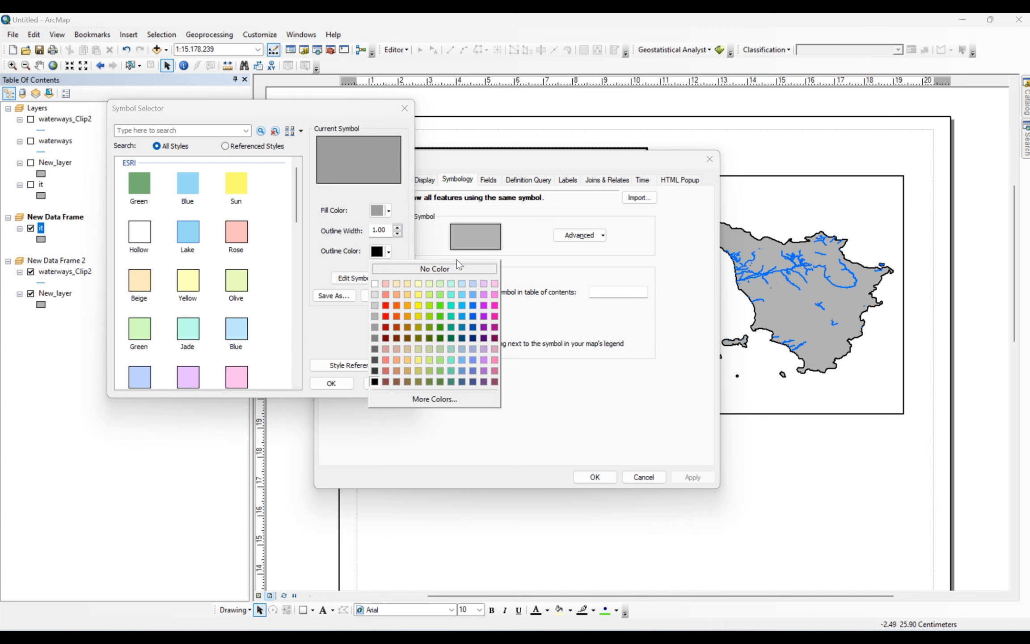
click(473, 306)
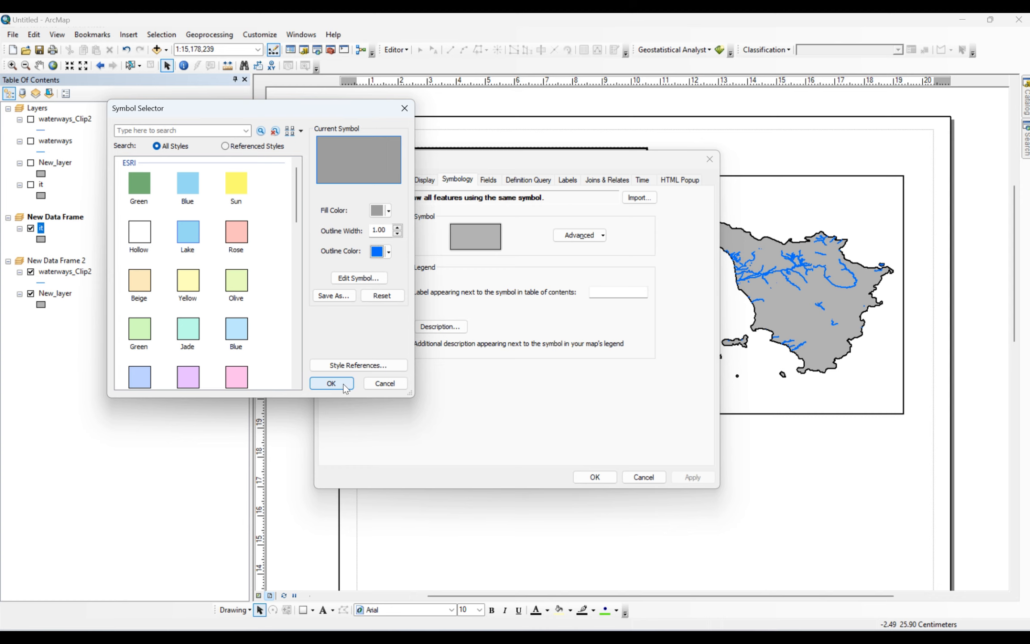
click(331, 384)
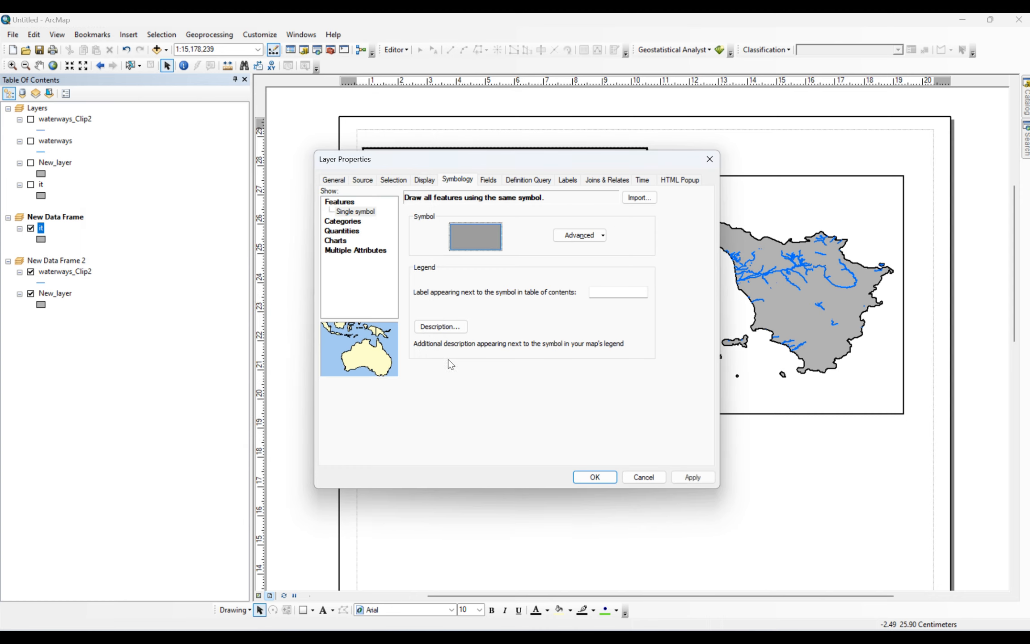
click(689, 476)
click(600, 479)
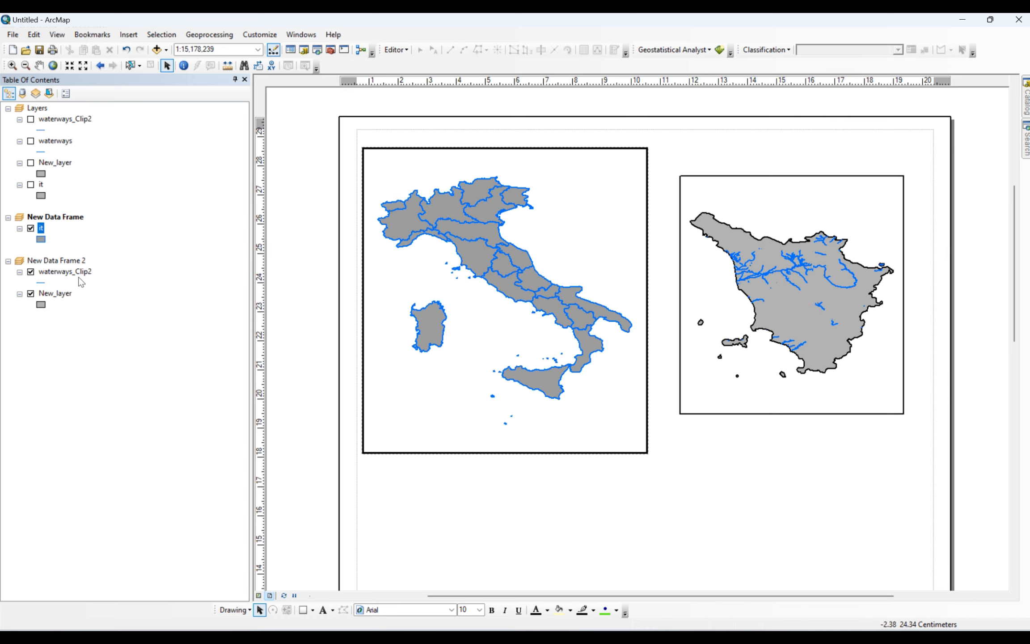
- Change the outline color of the it layer in New Data Frame to dark gray
click(40, 239)
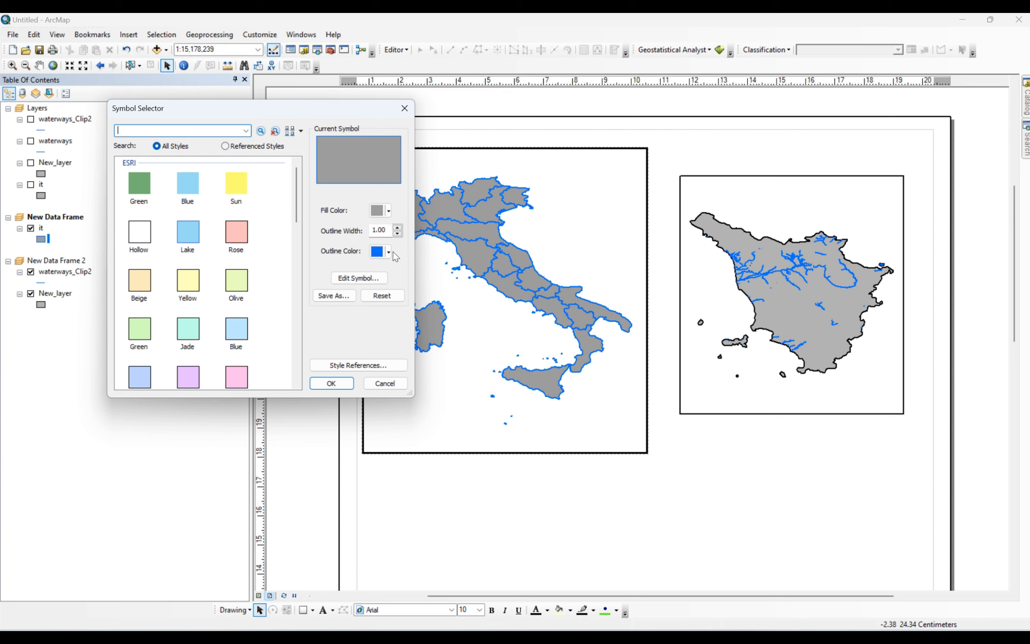
click(391, 252)
click(382, 367)
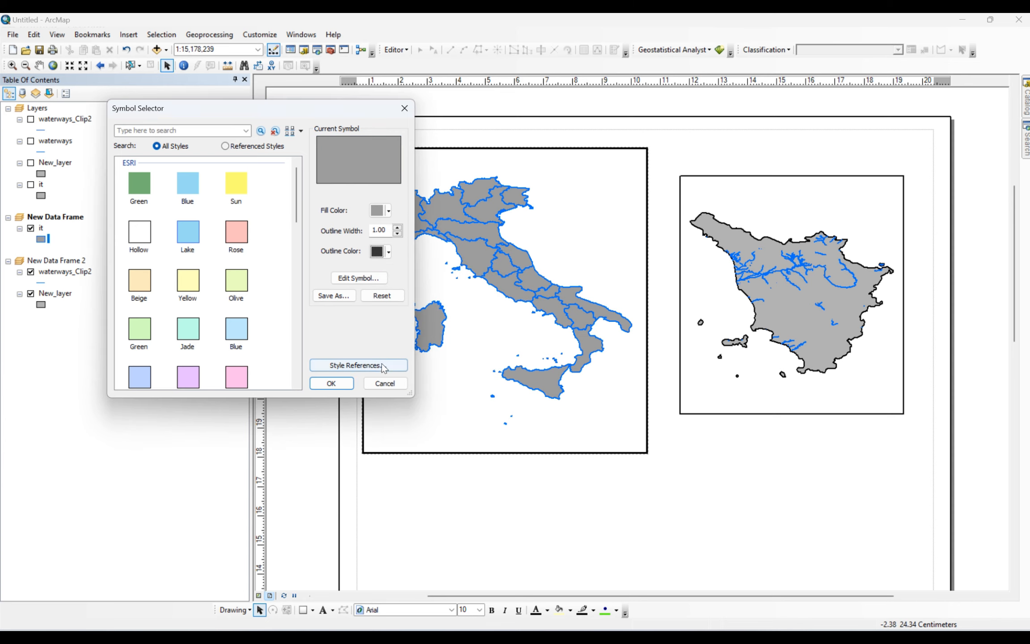
click(322, 381)
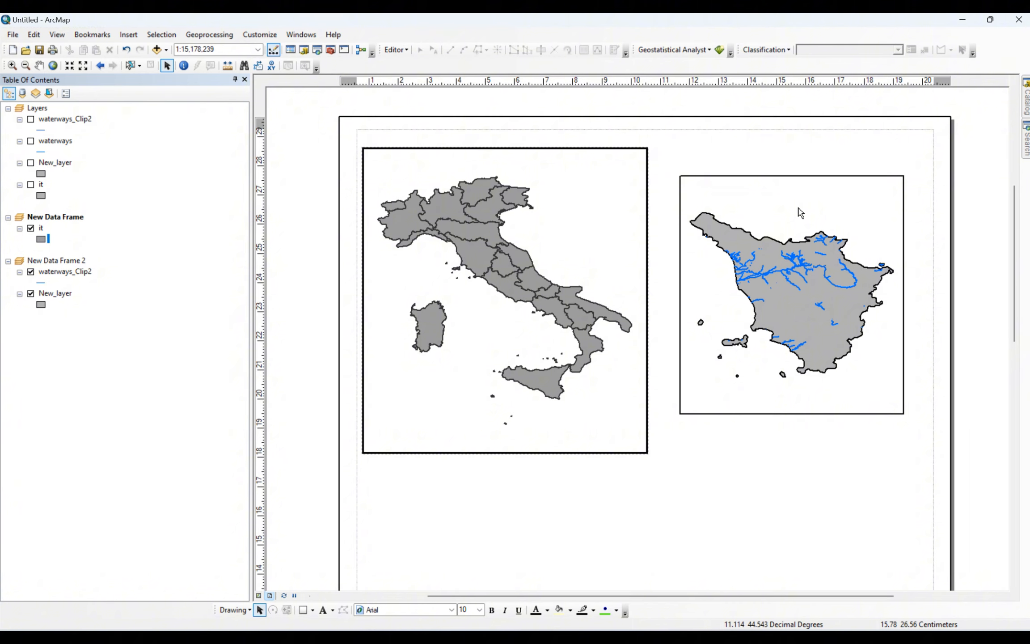
- Apply a 1.5 Point border to the Tuscany frame
click(799, 211)
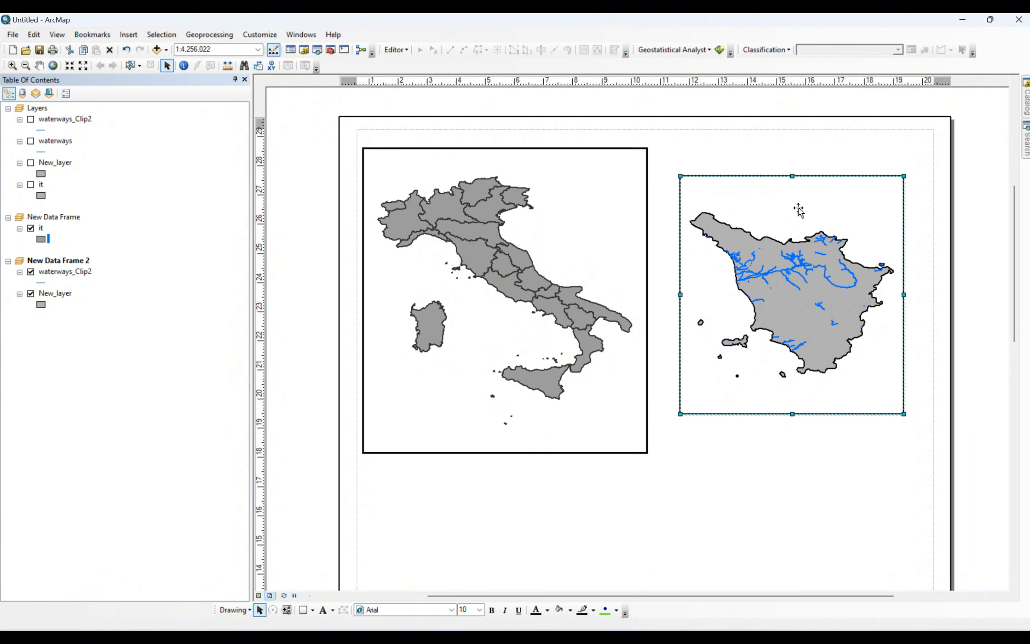
right_click(800, 211)
click(811, 427)
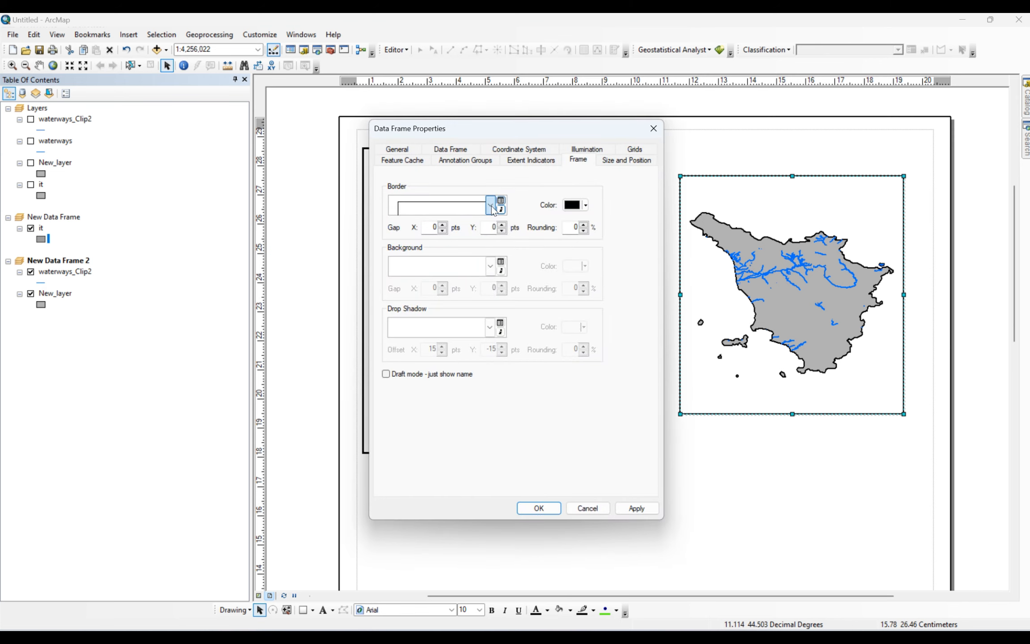
click(490, 206)
scroll(474, 228, up, 1)
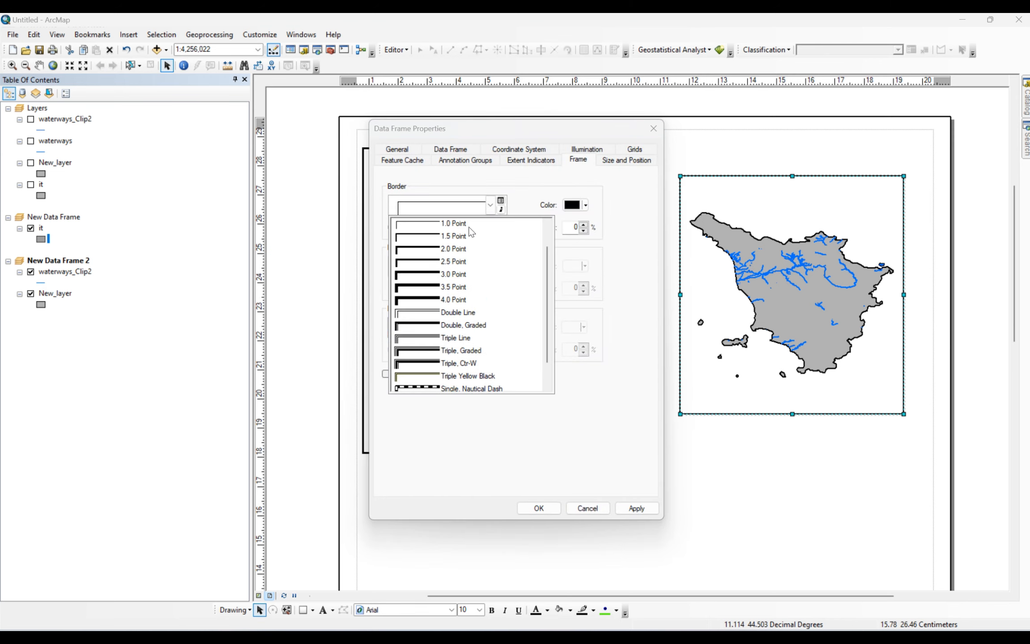
click(436, 237)
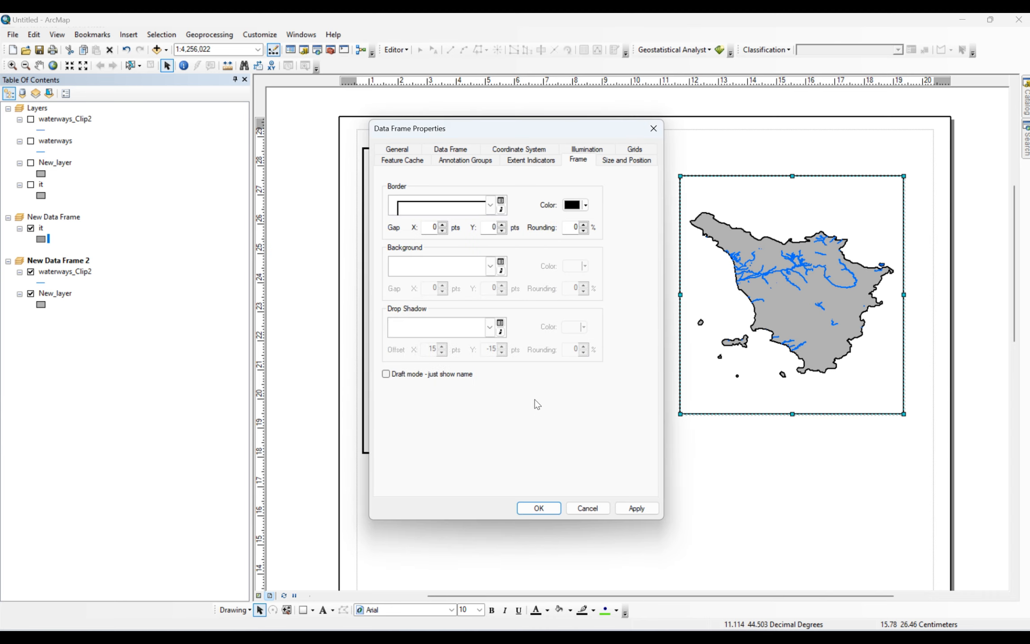
click(538, 508)
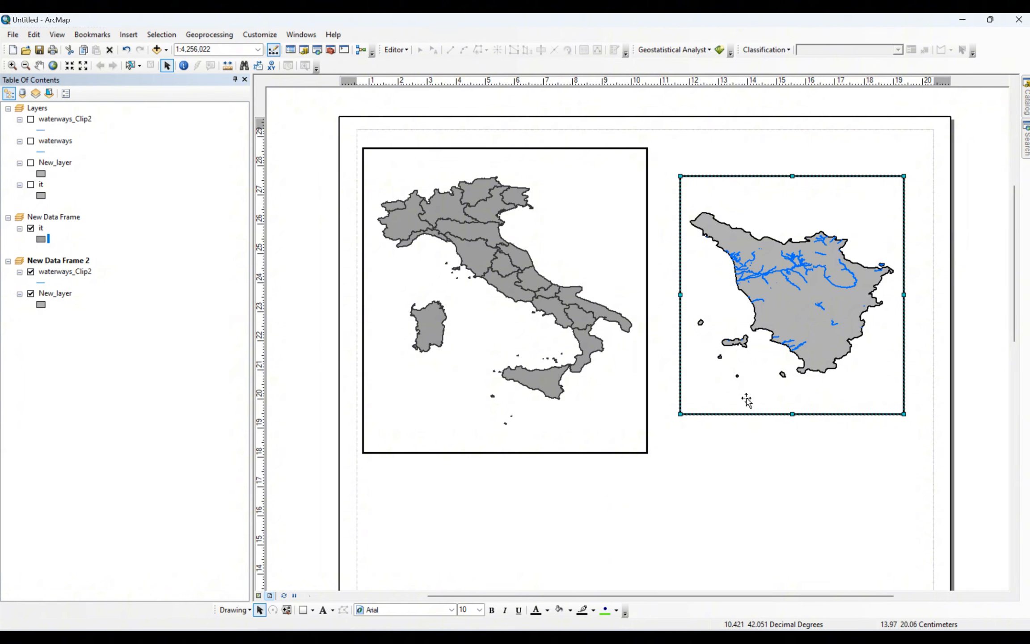
- Shift the Tuscany frame slightly toward the page's right margin and enlarge it to about 8.2 by 8.6 cm
drag(756, 412, 811, 422)
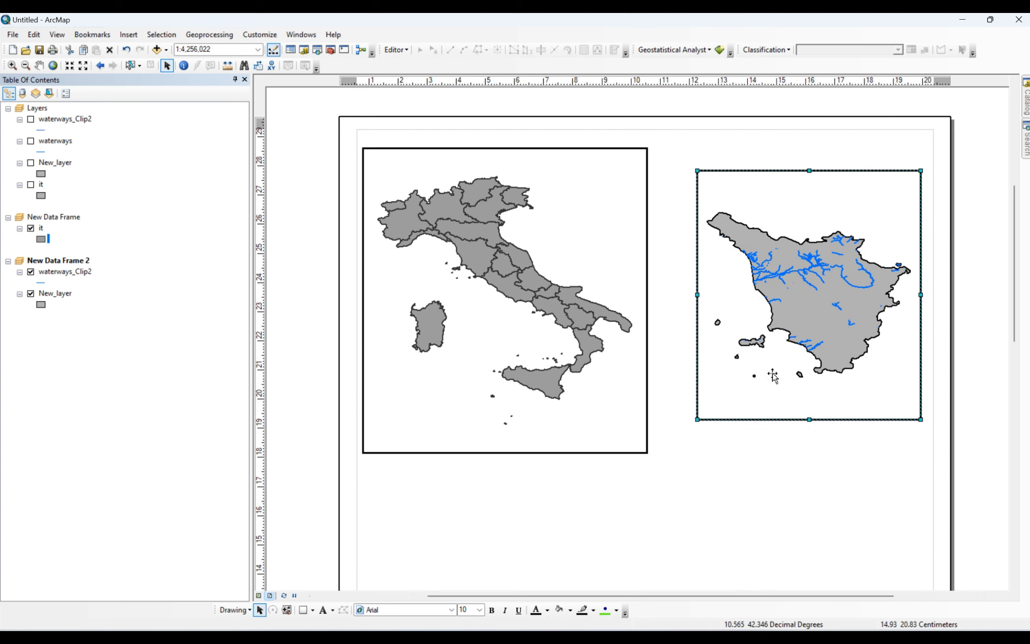
drag(698, 298, 685, 304)
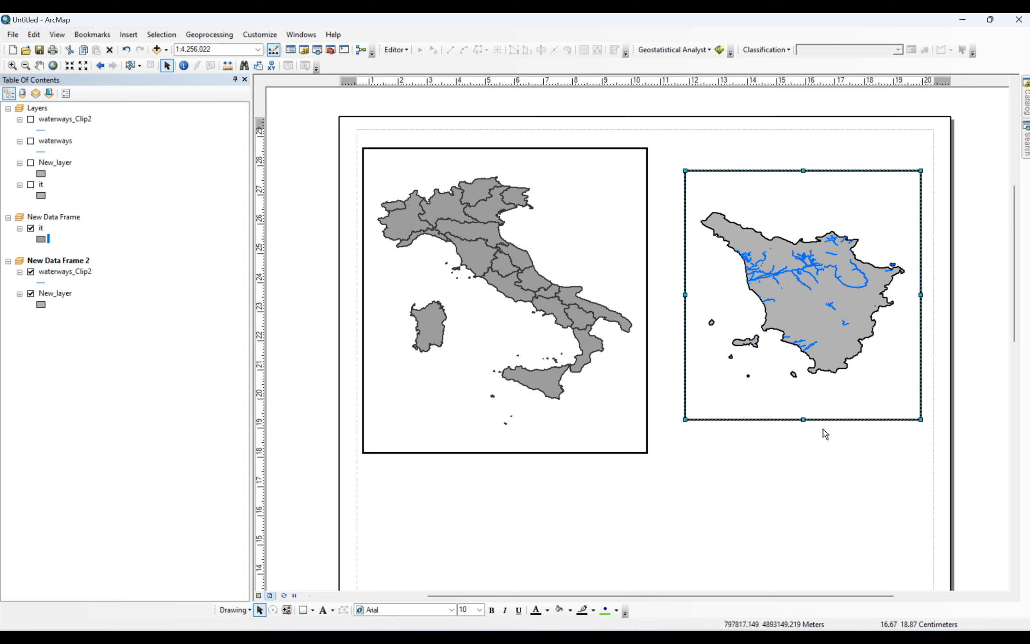
drag(923, 296, 926, 295)
drag(688, 297, 692, 297)
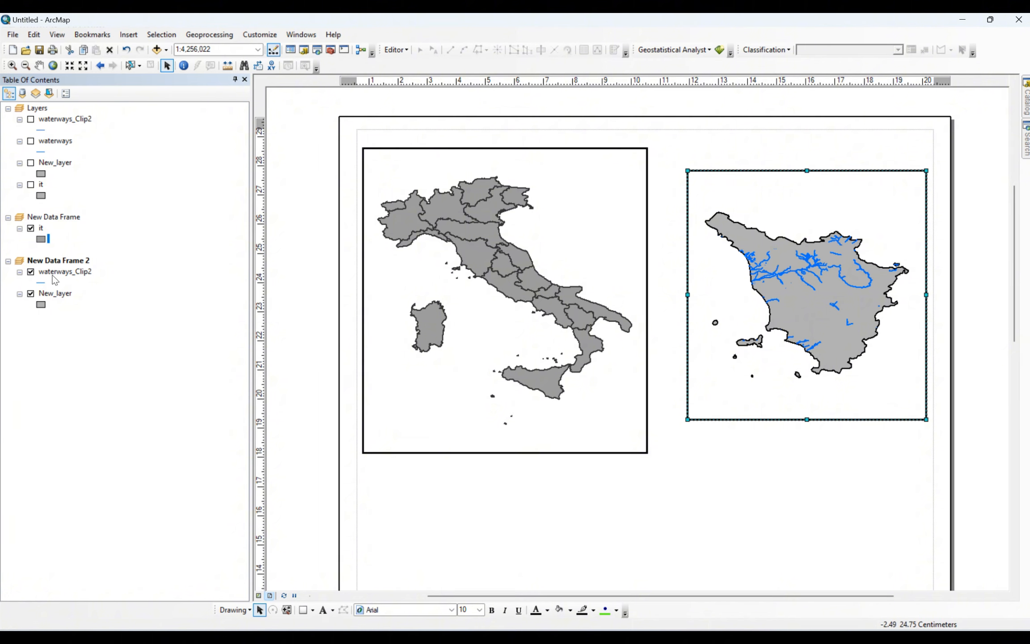
- Set the fill color of New_layer in New Data Frame 2 to dark gray
click(41, 306)
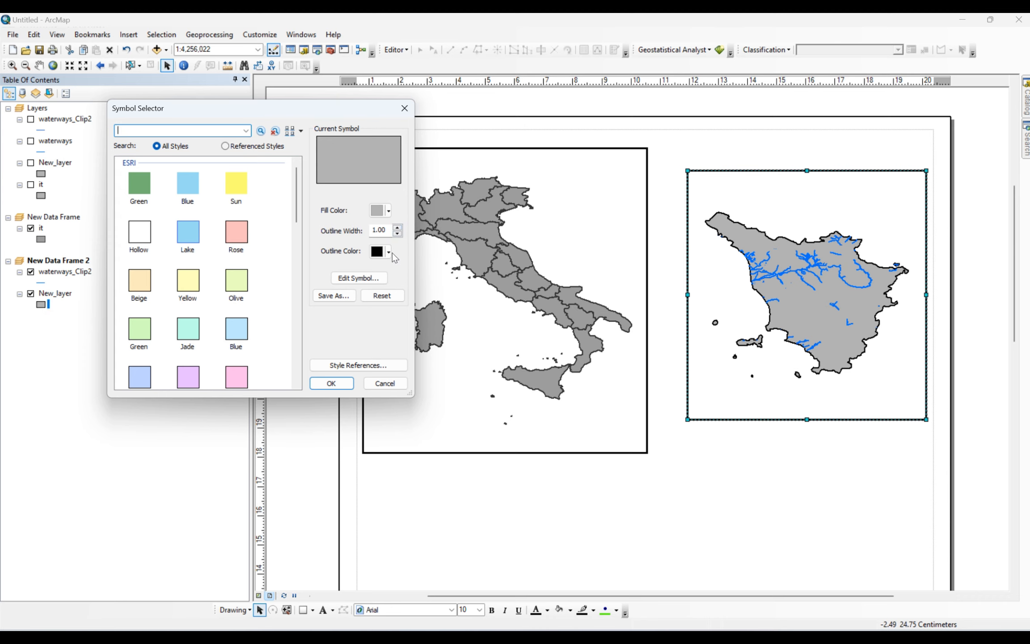
click(388, 211)
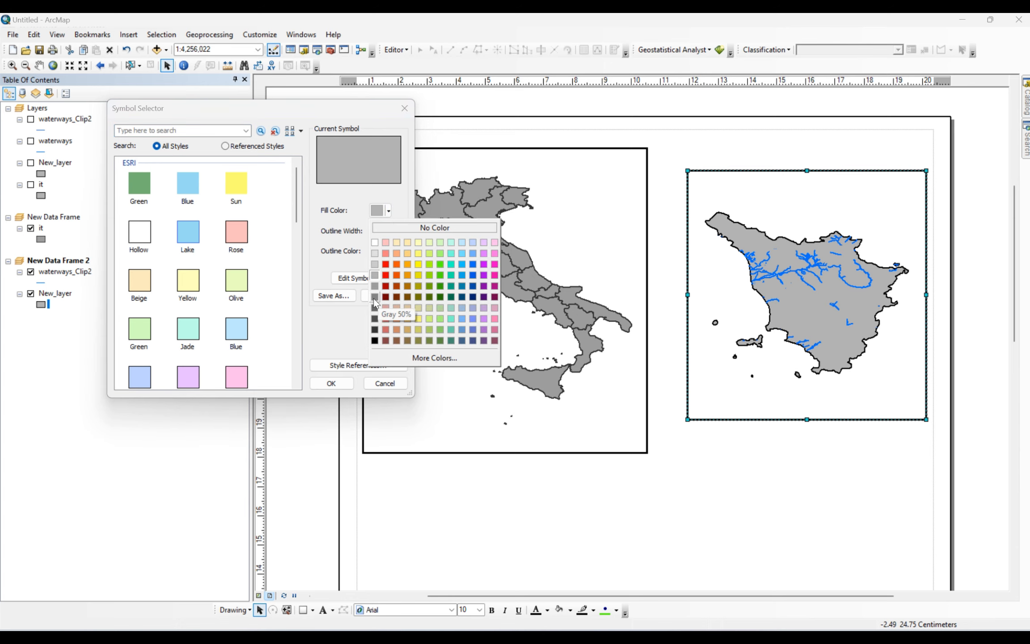
click(374, 300)
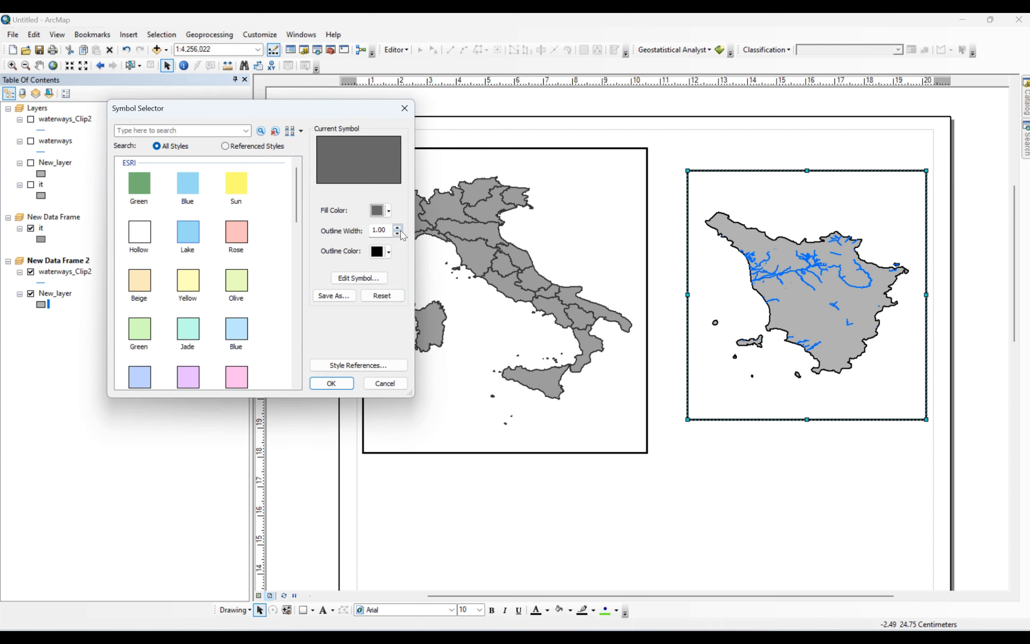
click(345, 386)
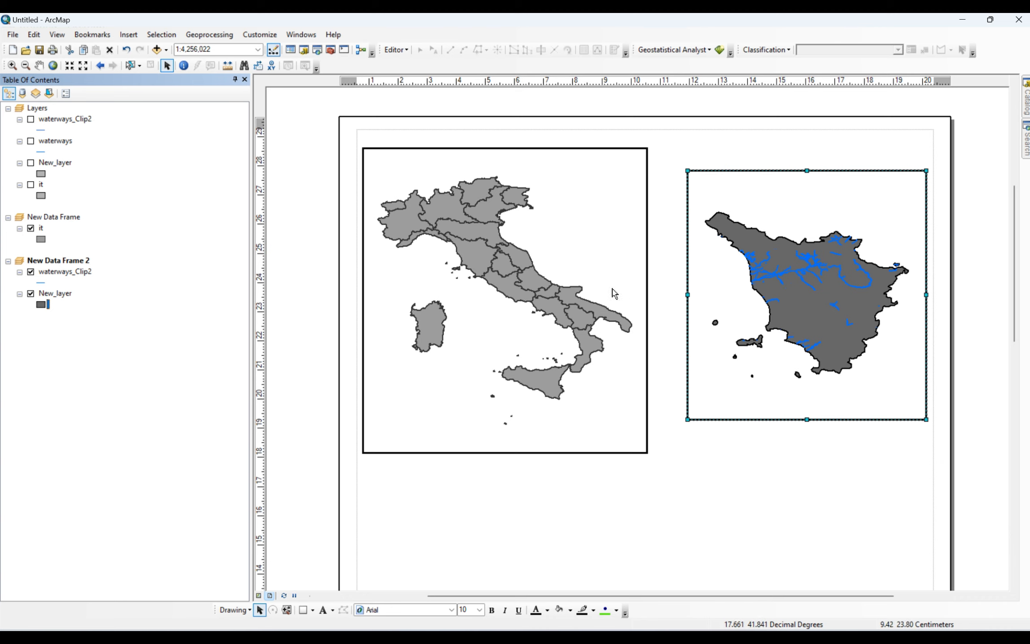
- Give the waterways_Clip2 lines in New Data Frame 2 a darker blue color and a width of 2
click(41, 282)
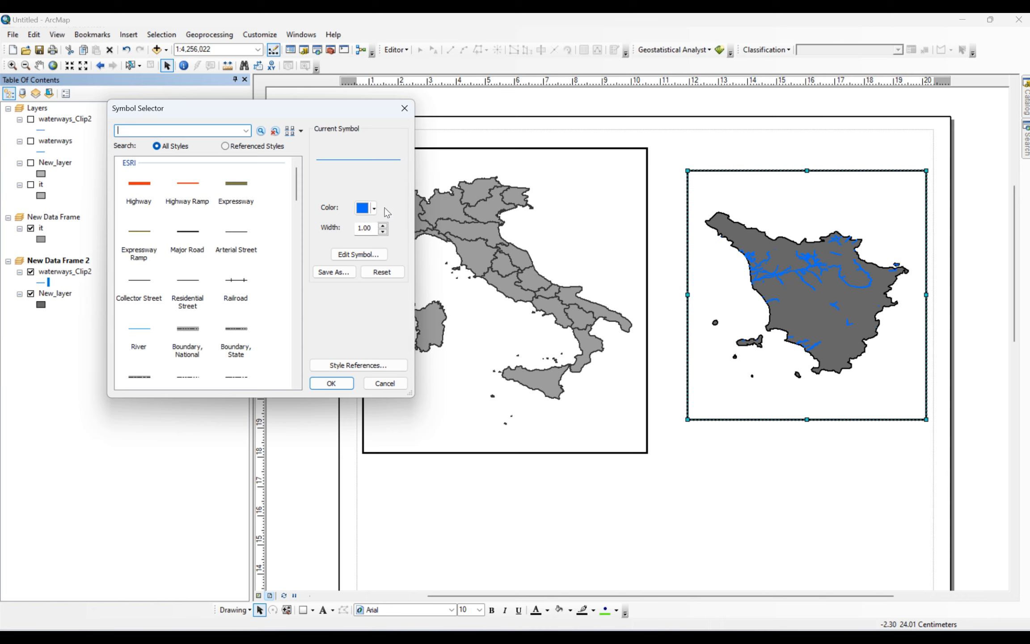
click(373, 208)
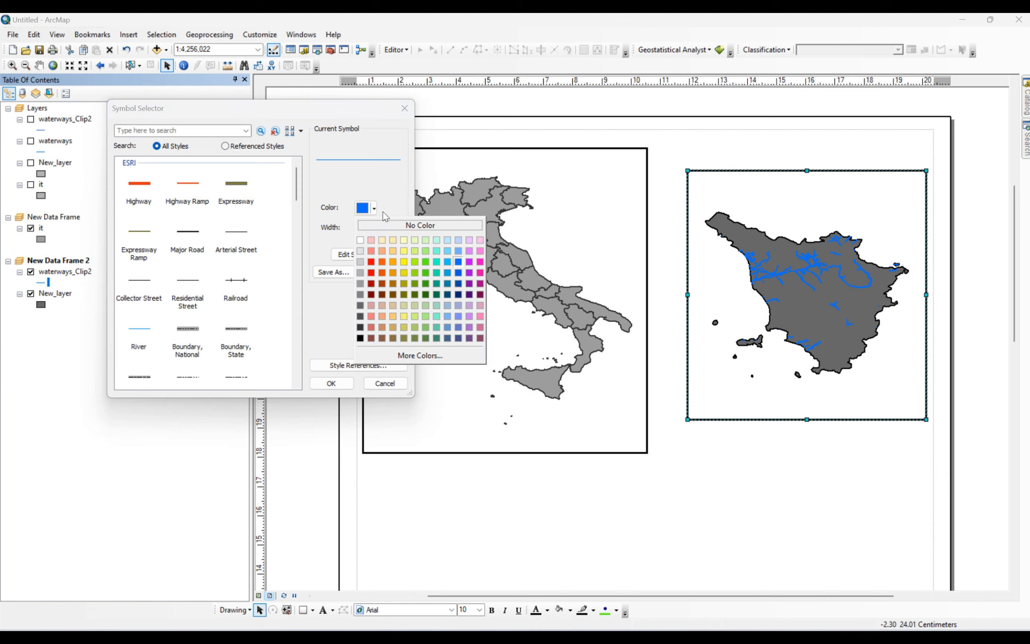
click(458, 273)
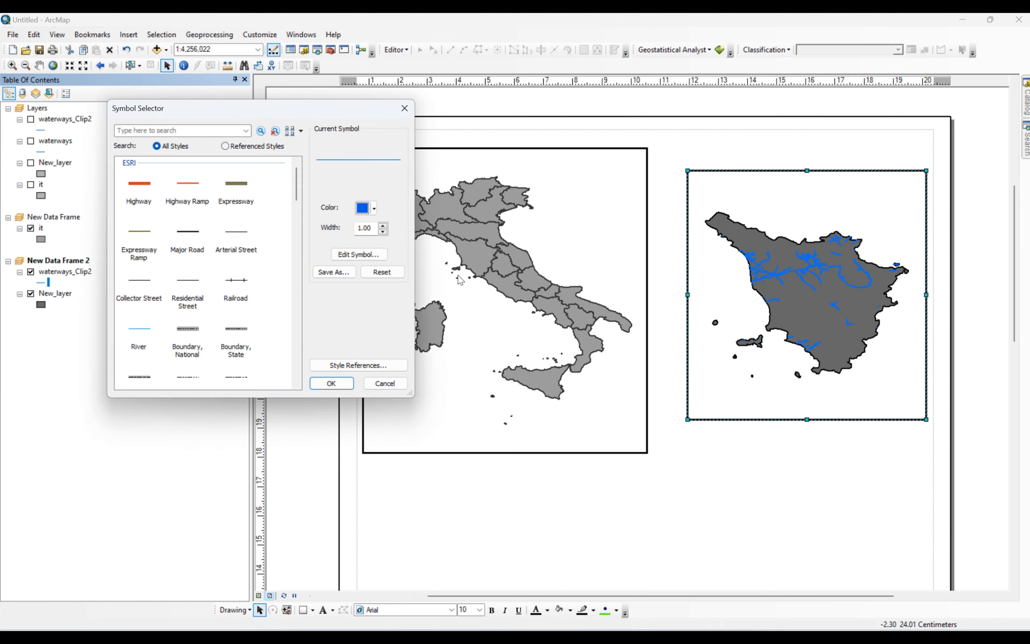
click(384, 226)
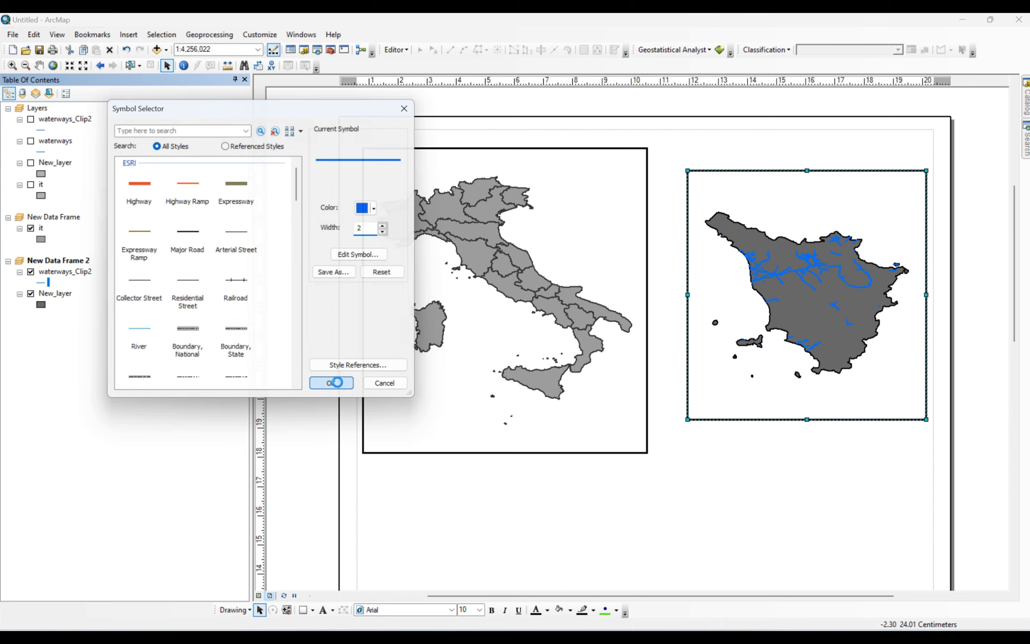
click(339, 384)
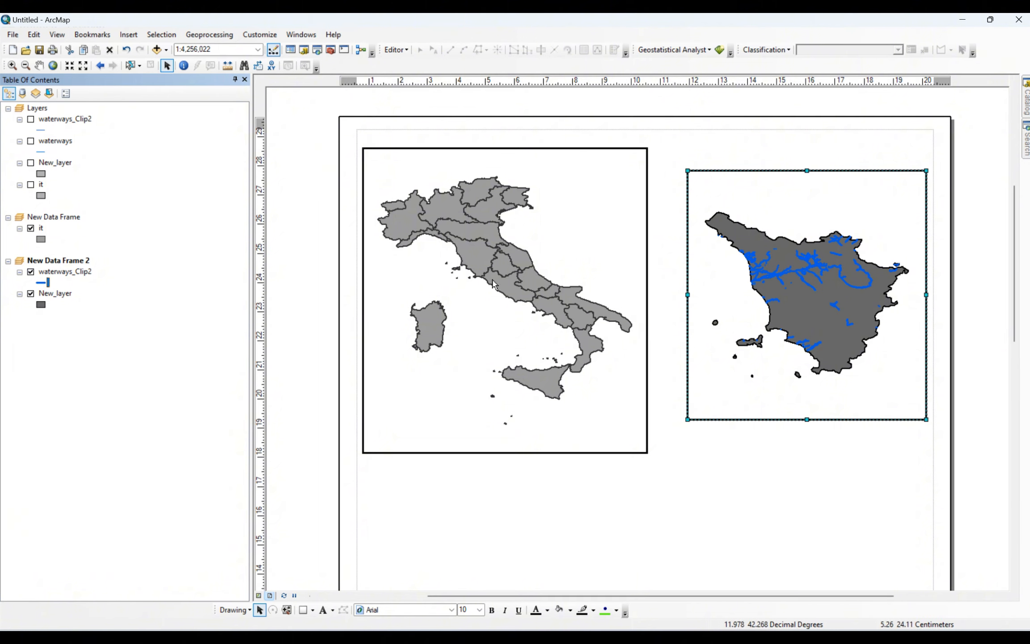
- Copy New_layer from New Data Frame 2 into New Data Frame above the it layer, and deselect the Italy frame
click(546, 197)
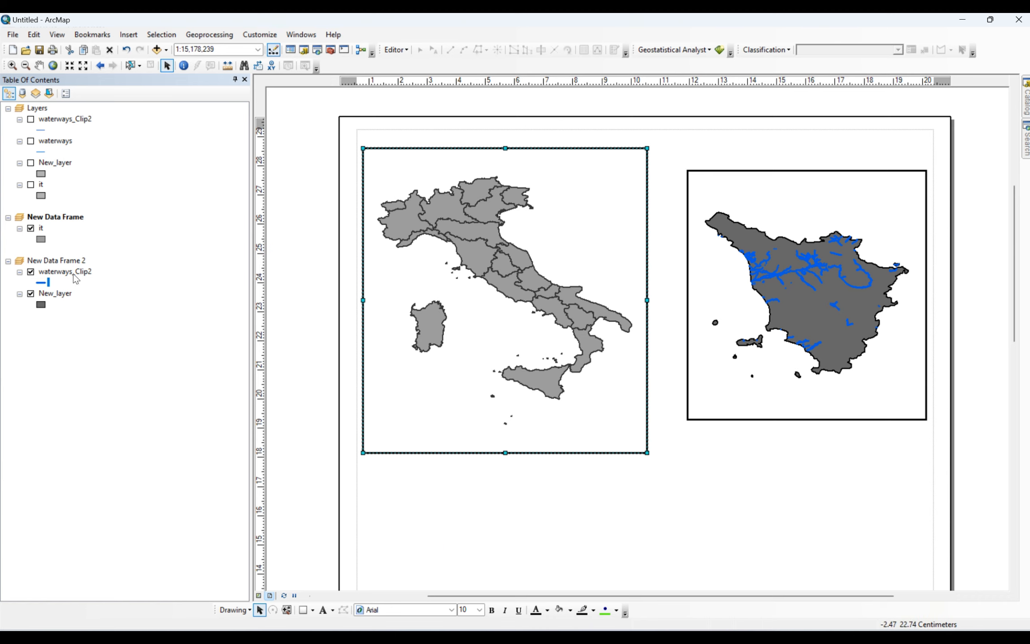
click(46, 295)
mouse_move(46, 297)
mouse_down()
mouse_move(31, 247)
mouse_move(50, 200)
mouse_move(50, 222)
mouse_up()
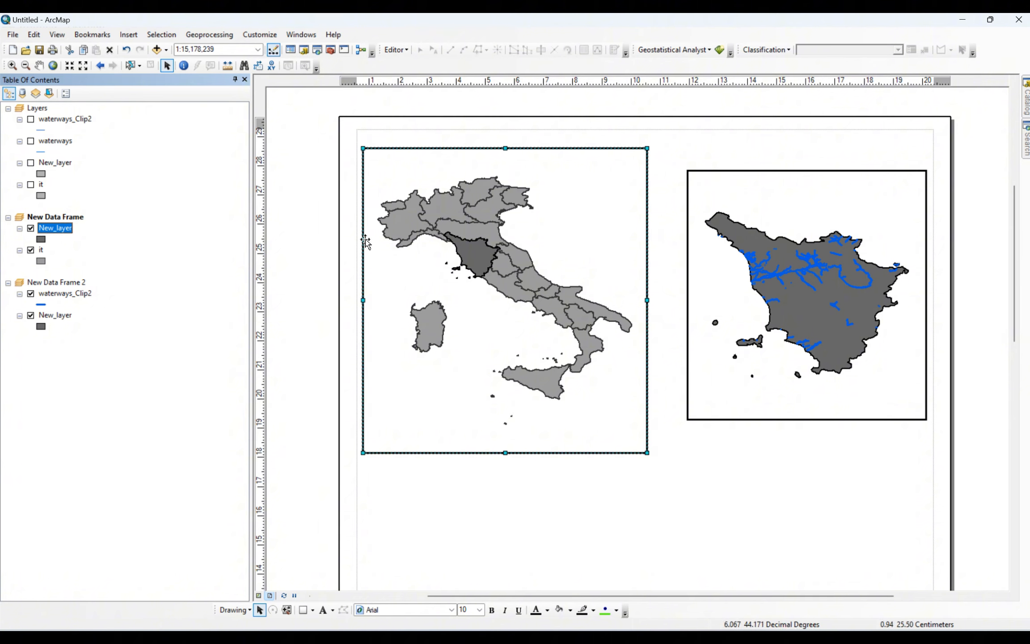
click(335, 259)
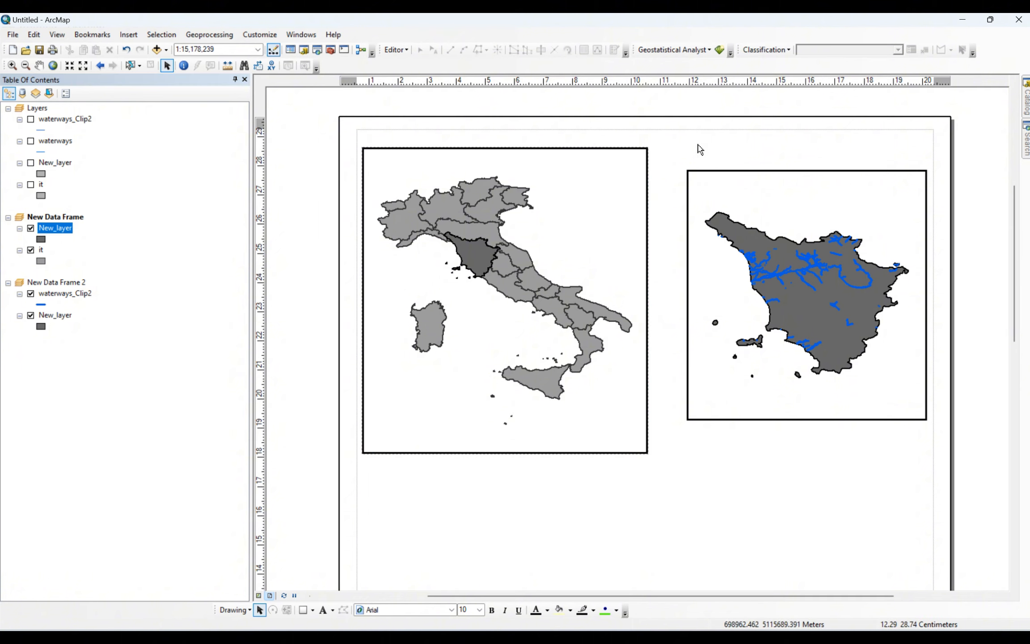
- Start a new reference grid for the Tuscany data frame, choosing the Graticule type that divides the map by meridians and parallels
click(699, 171)
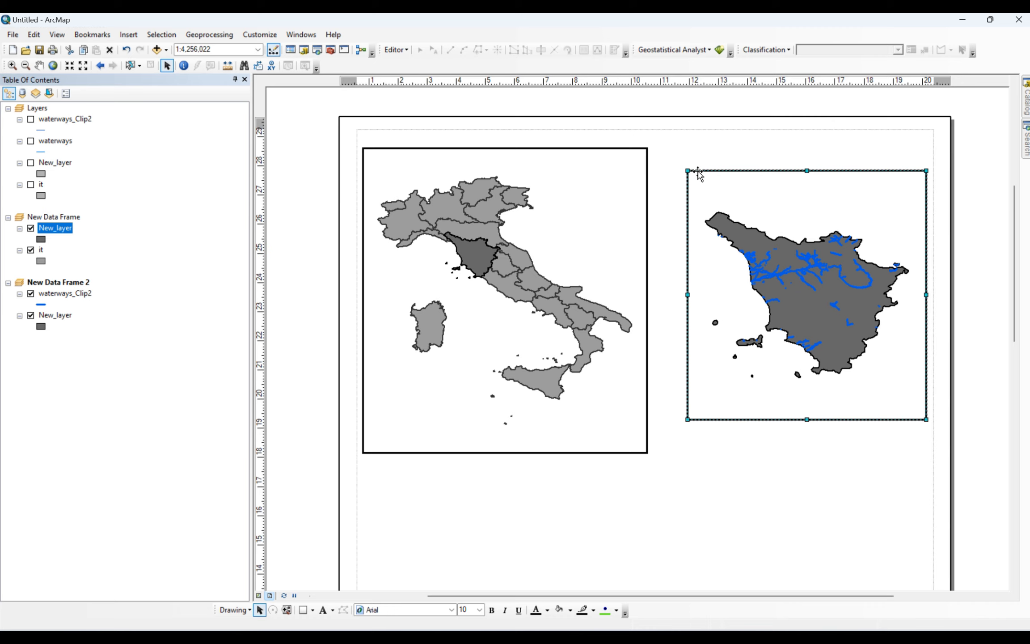
right_click(742, 192)
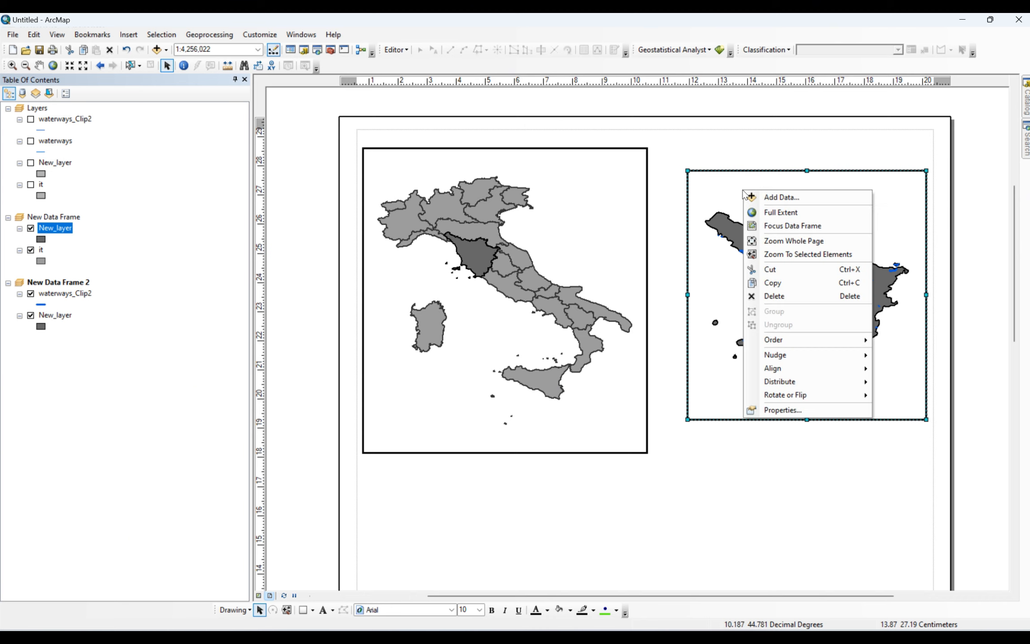
click(769, 411)
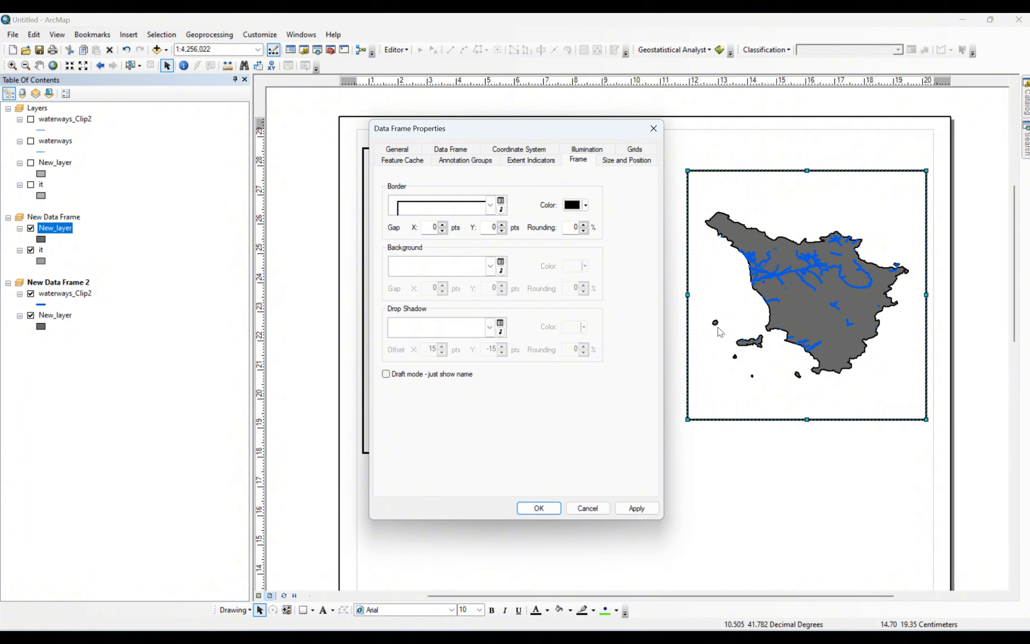
click(629, 151)
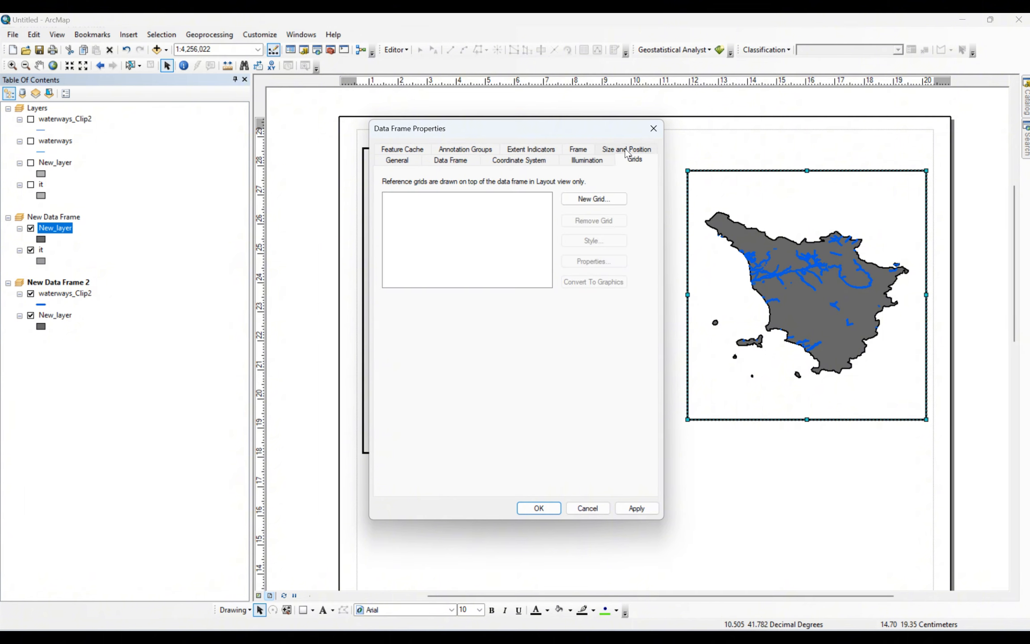
click(586, 200)
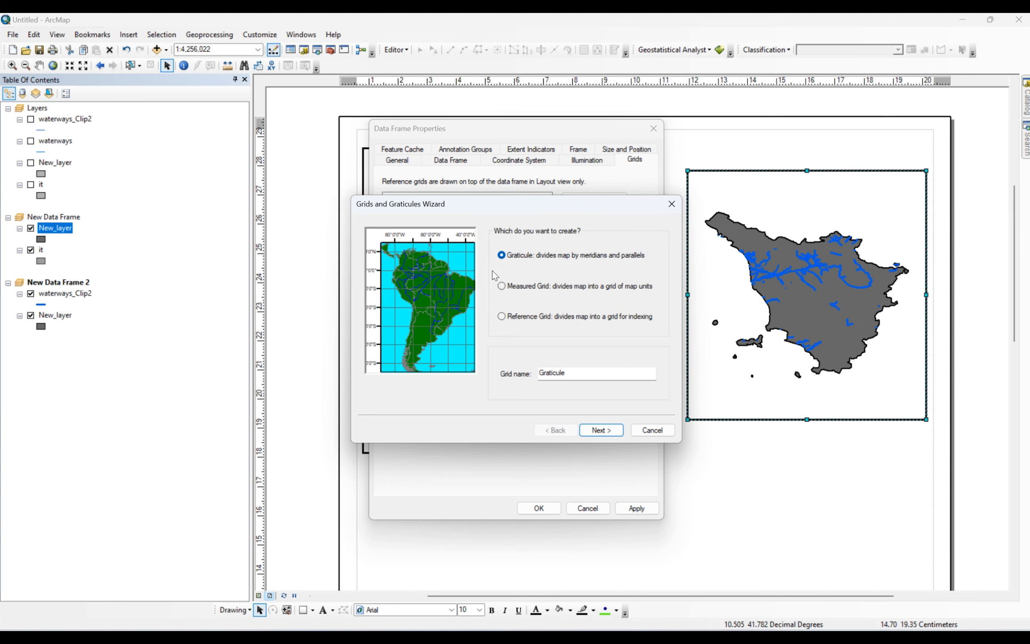
click(502, 286)
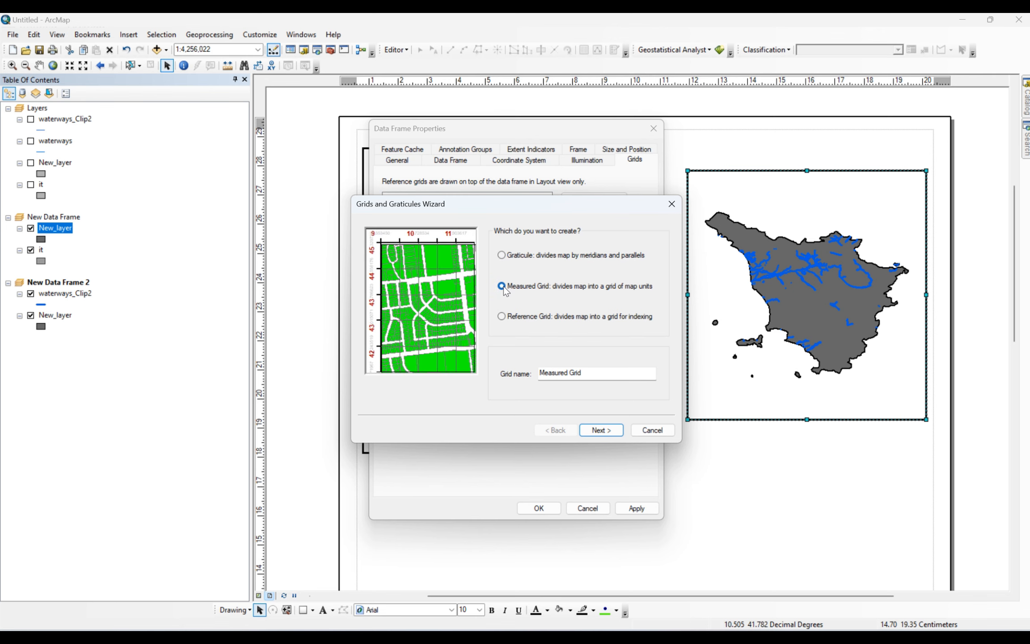
click(502, 255)
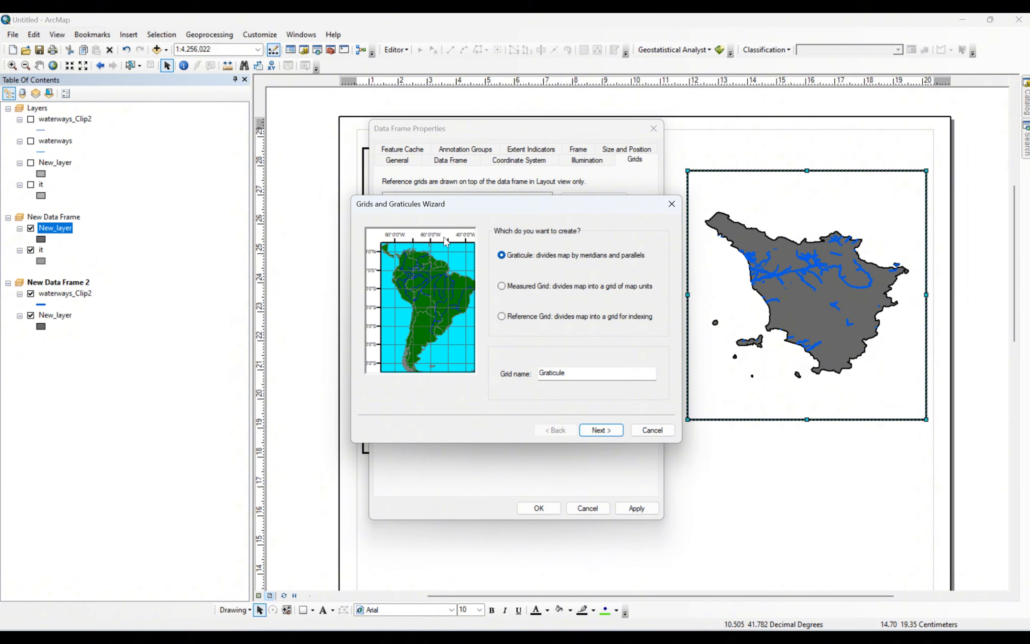
click(601, 430)
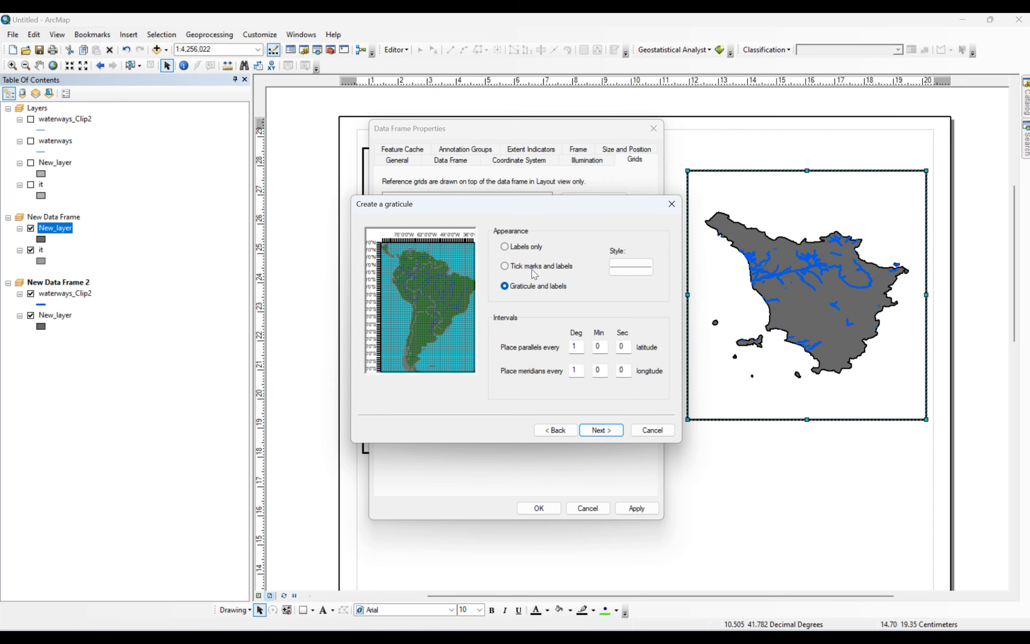
- Create the graticule with labels only, 1-degree intervals and a simple border, and apply it to the Tuscany frame
click(521, 247)
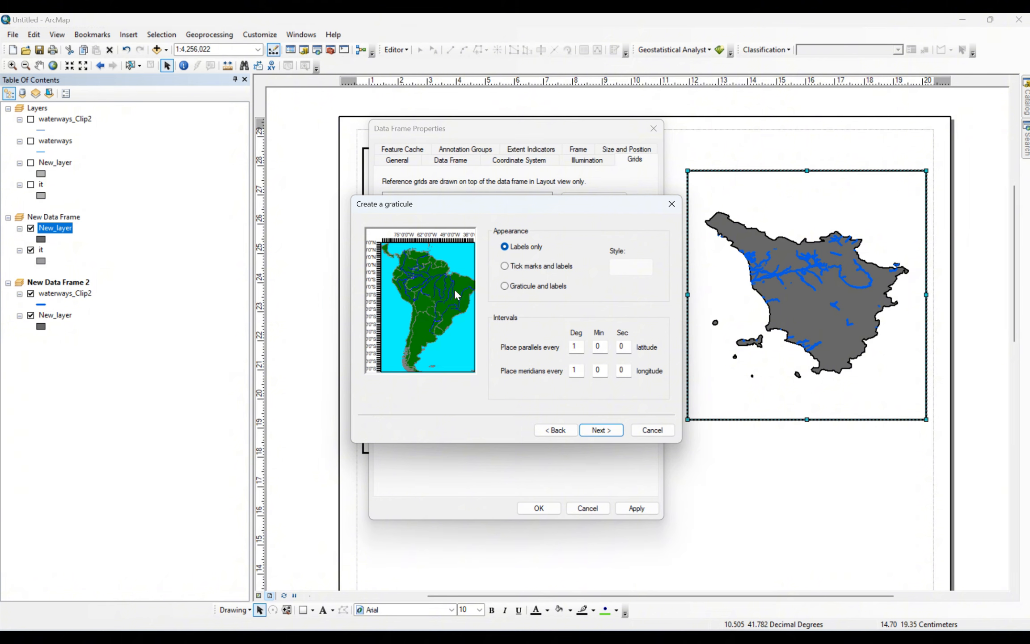
click(505, 267)
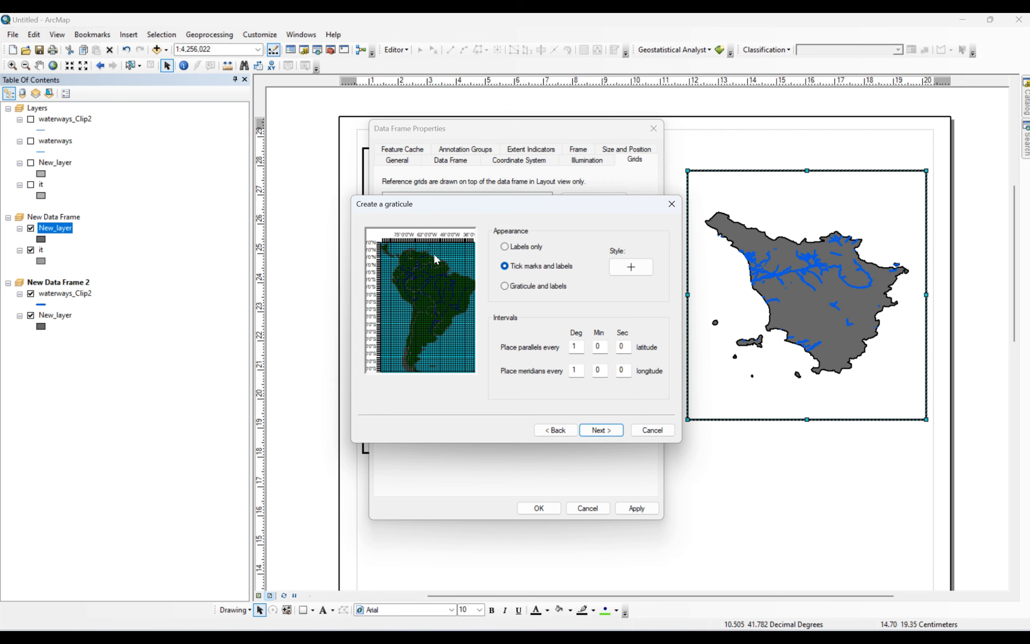
click(504, 287)
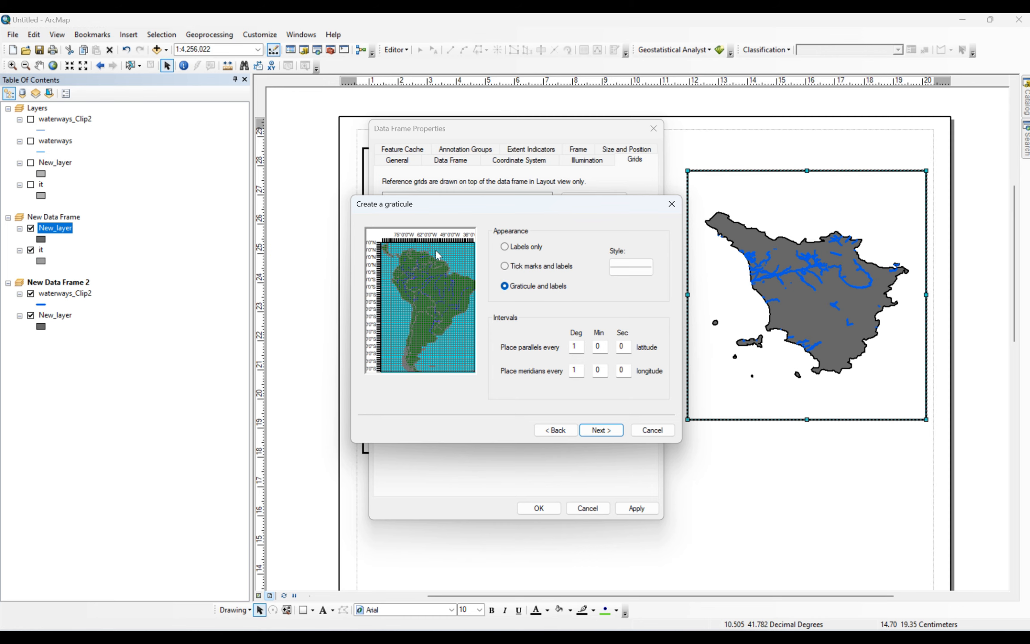
click(516, 247)
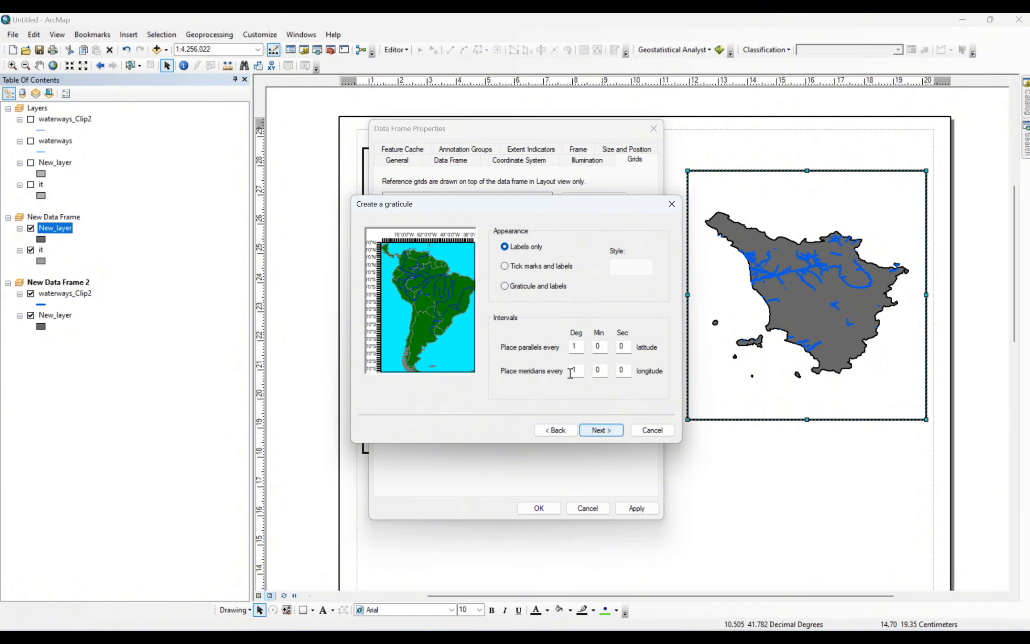
click(599, 429)
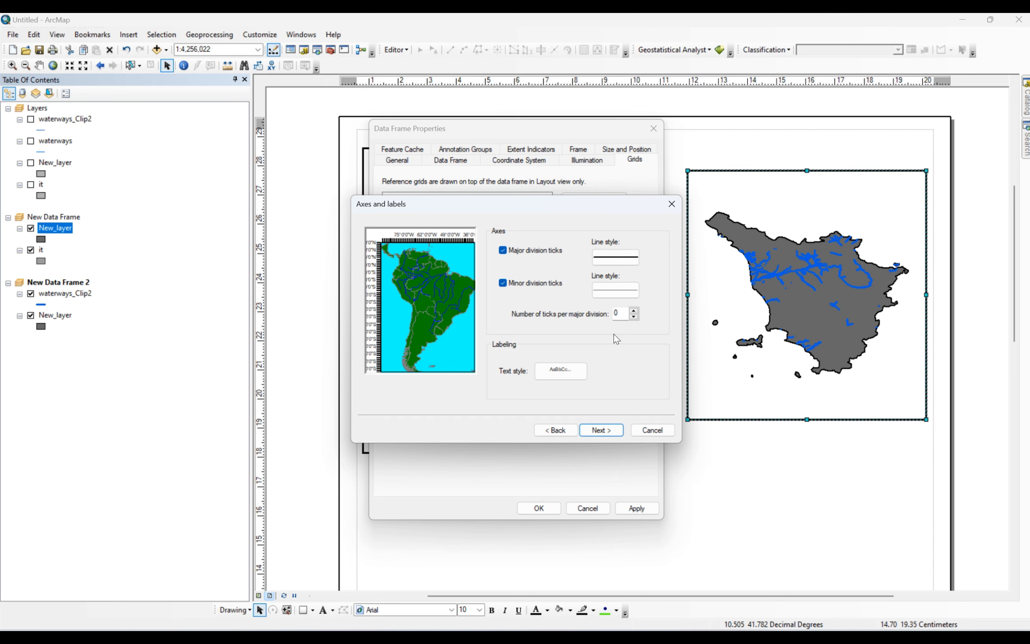
click(609, 431)
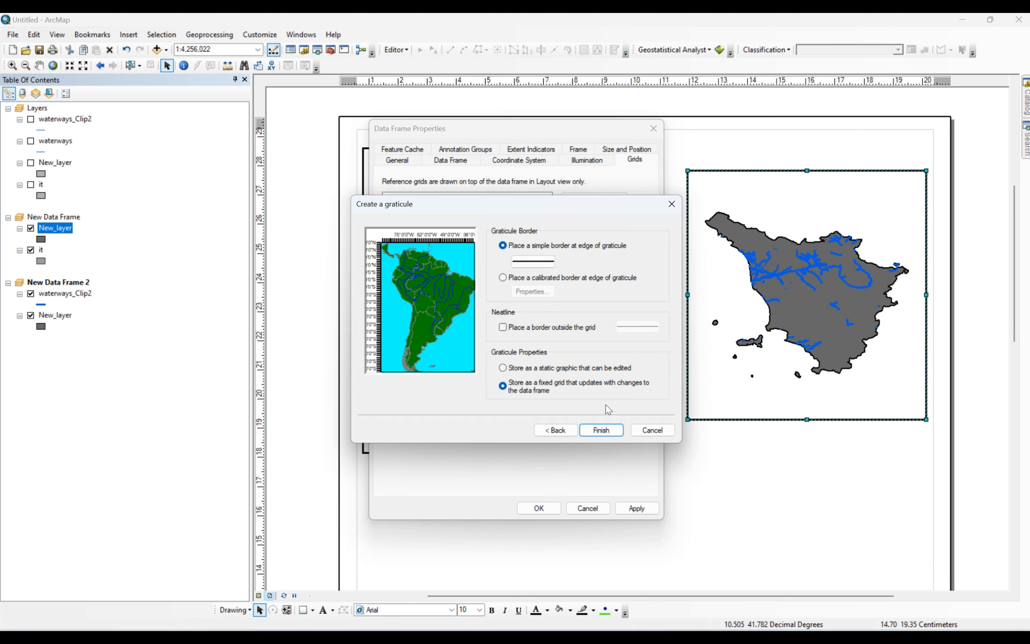
click(602, 430)
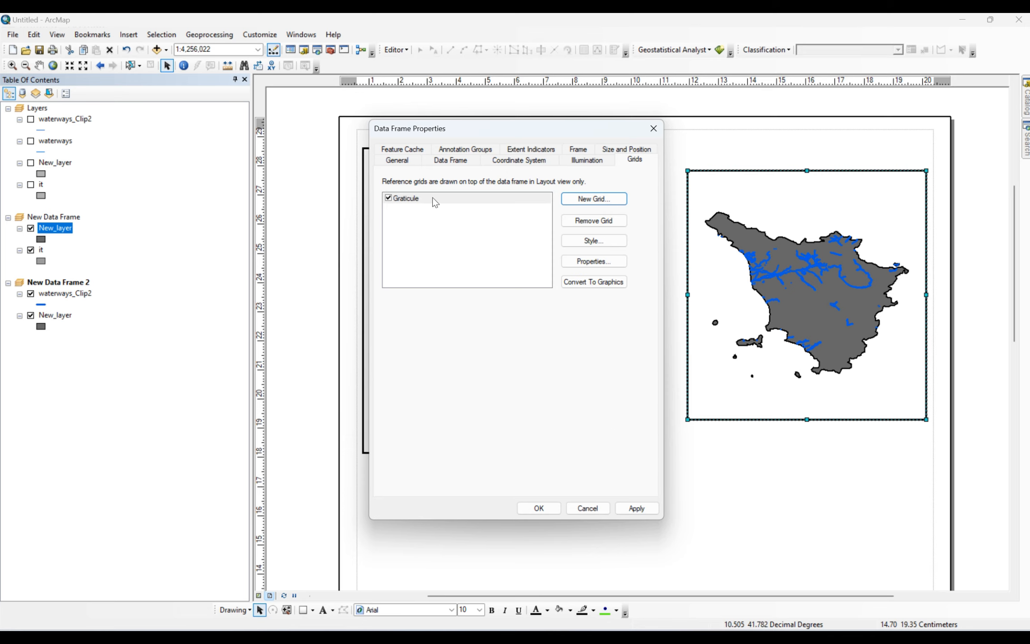
click(637, 509)
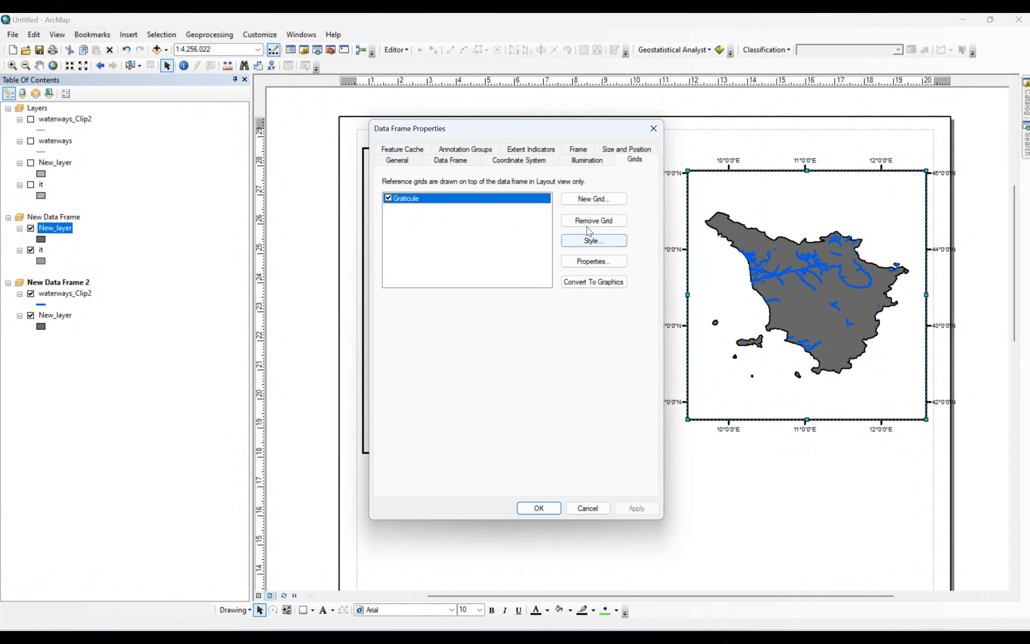
drag(614, 126, 536, 126)
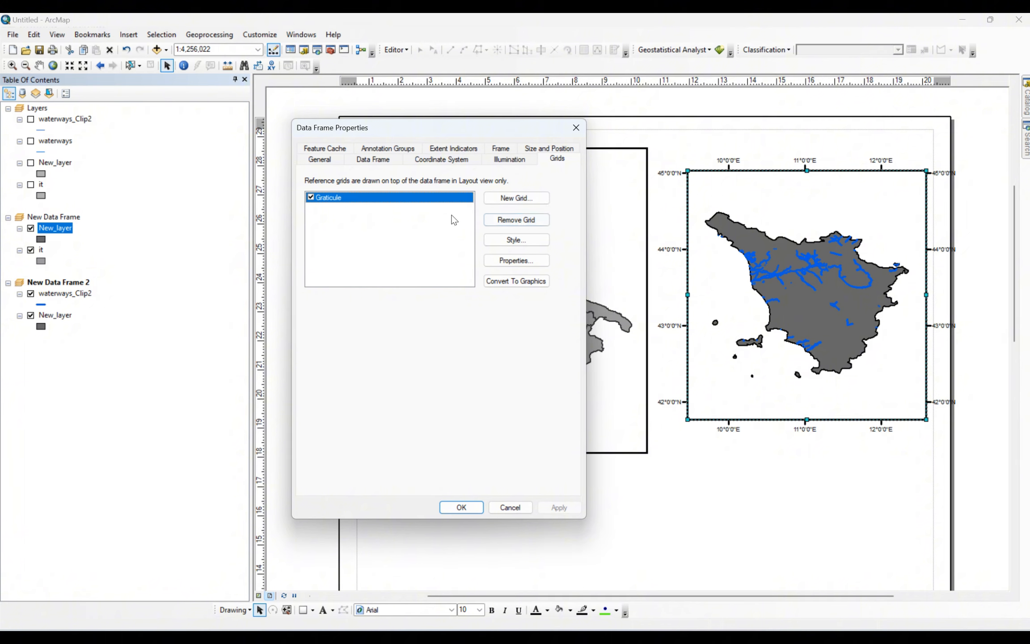
click(514, 241)
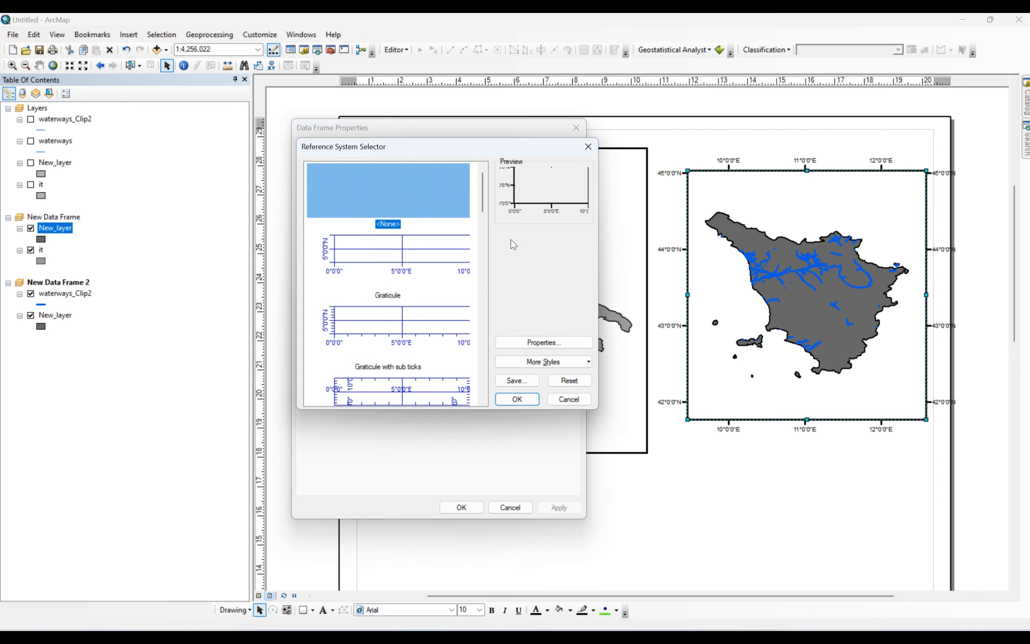
scroll(436, 268, down, 6)
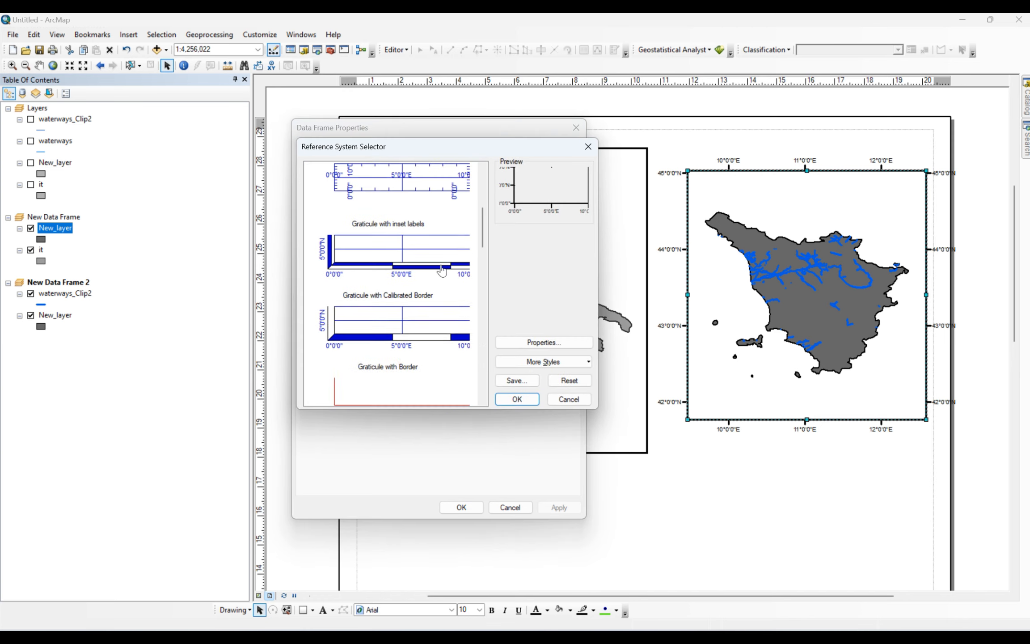
scroll(442, 271, up, 3)
click(588, 147)
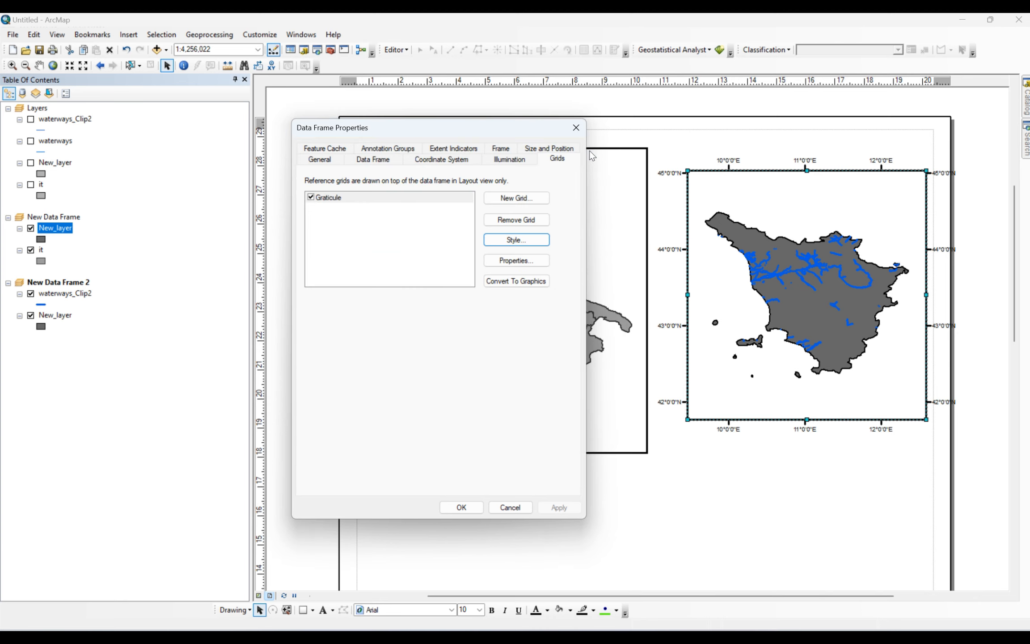
- Set the graticule's label font to Times New Roman at size 12, keeping the black color
click(516, 260)
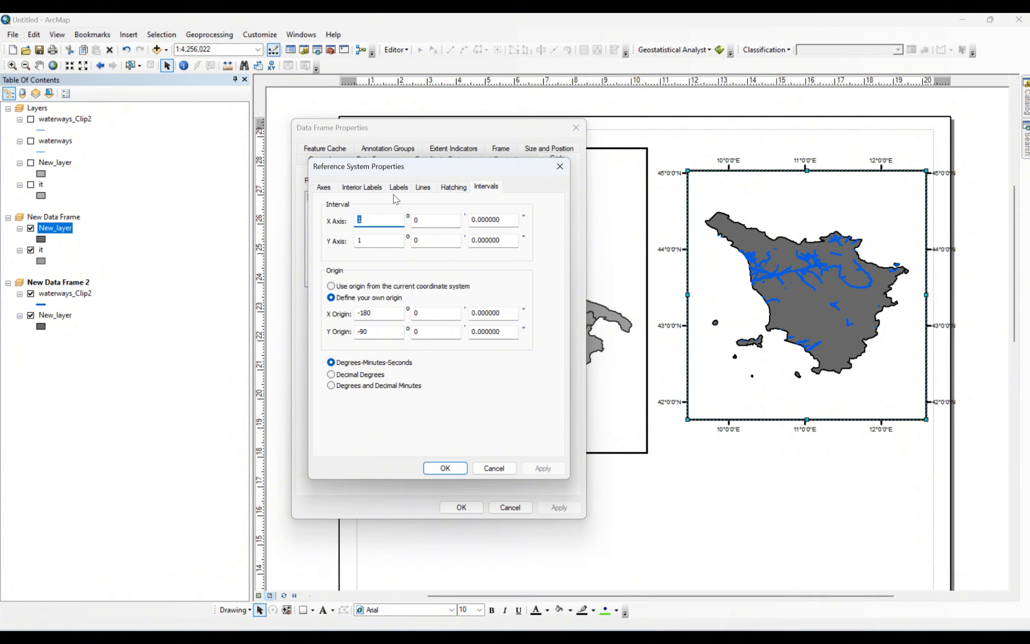
click(325, 189)
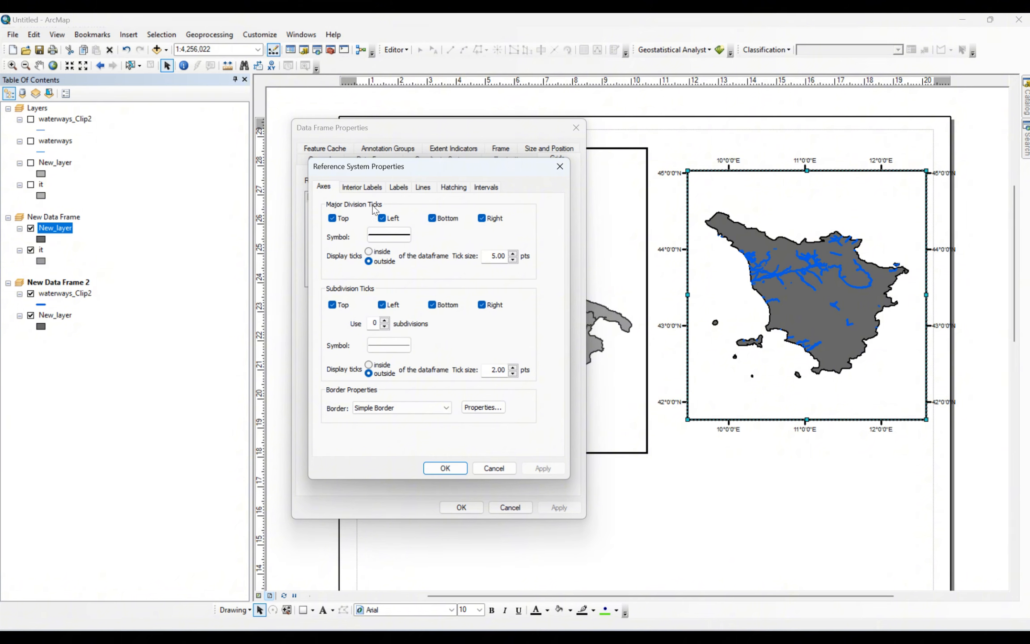
click(370, 189)
click(331, 187)
click(362, 189)
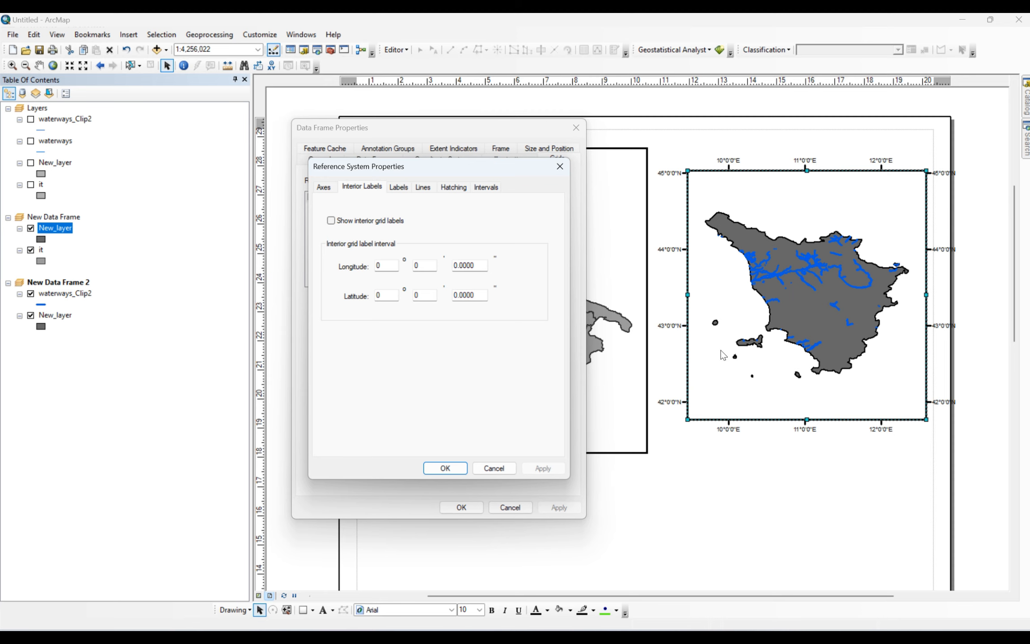
click(407, 189)
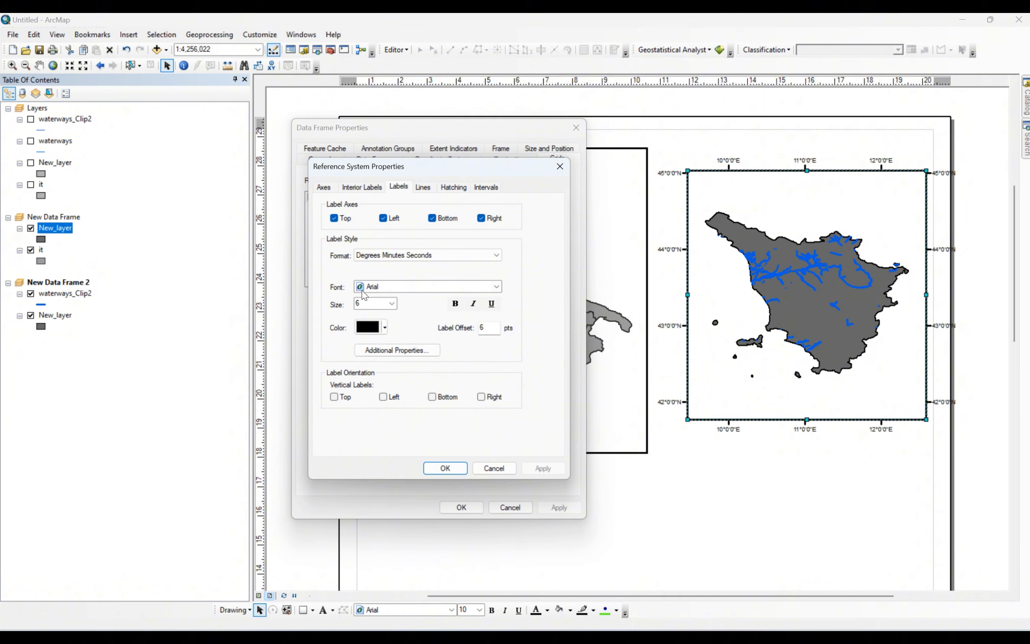
click(497, 287)
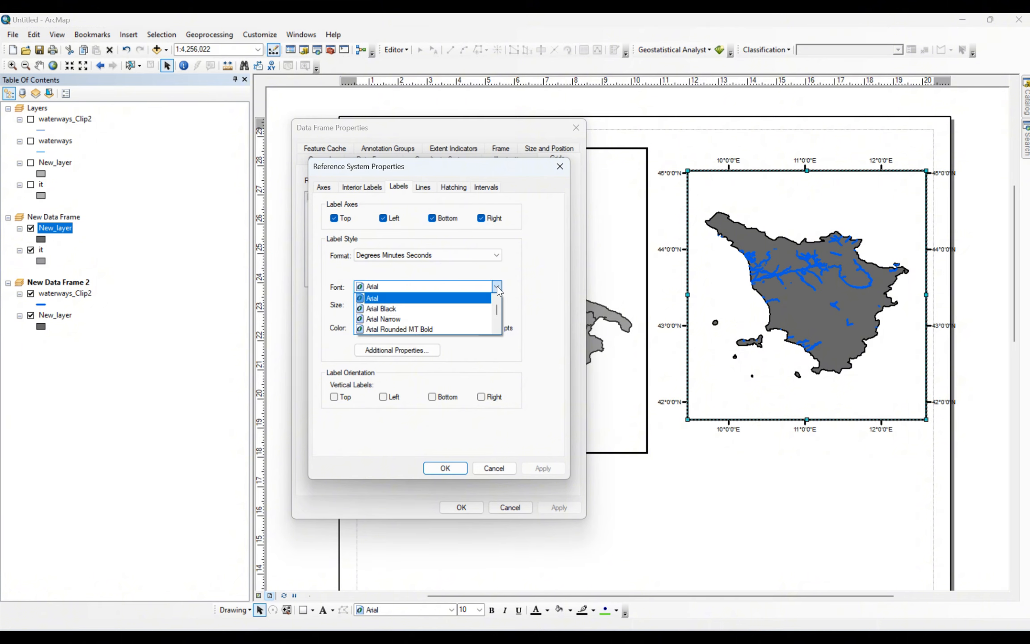
text(ti)
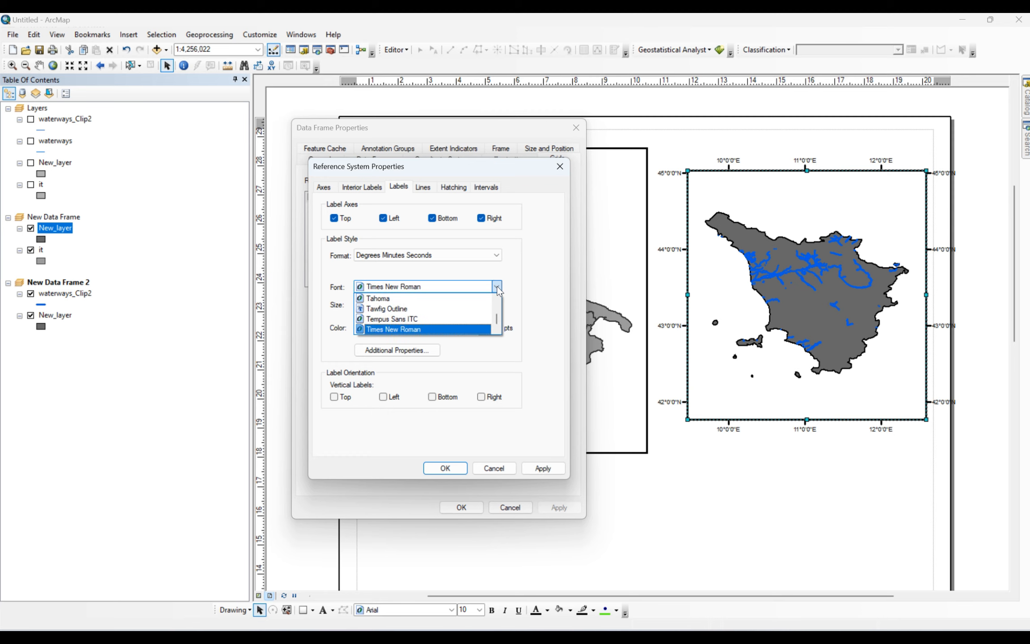
click(418, 329)
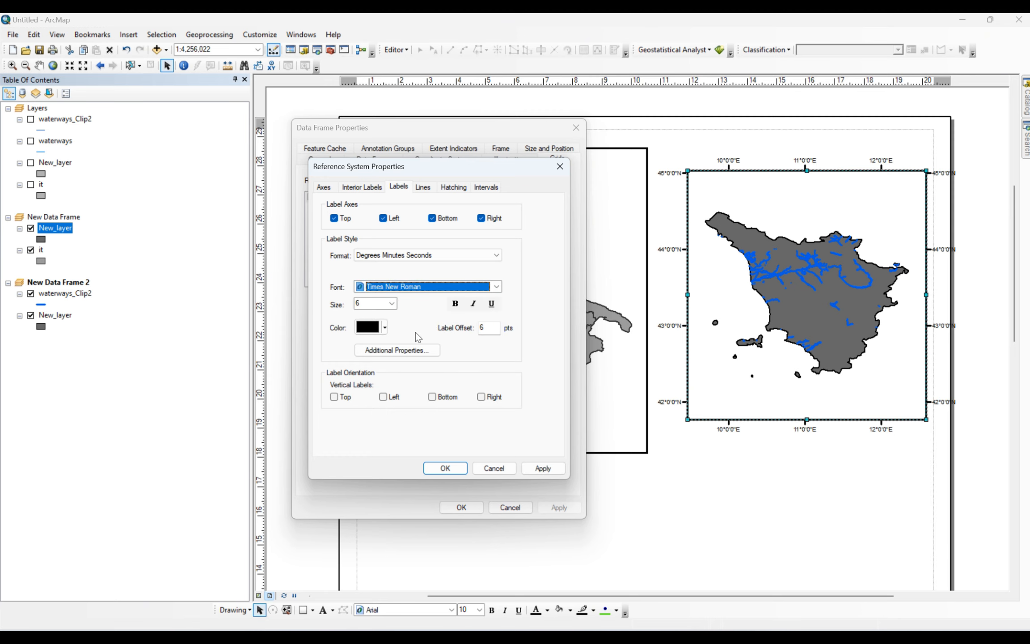
click(392, 303)
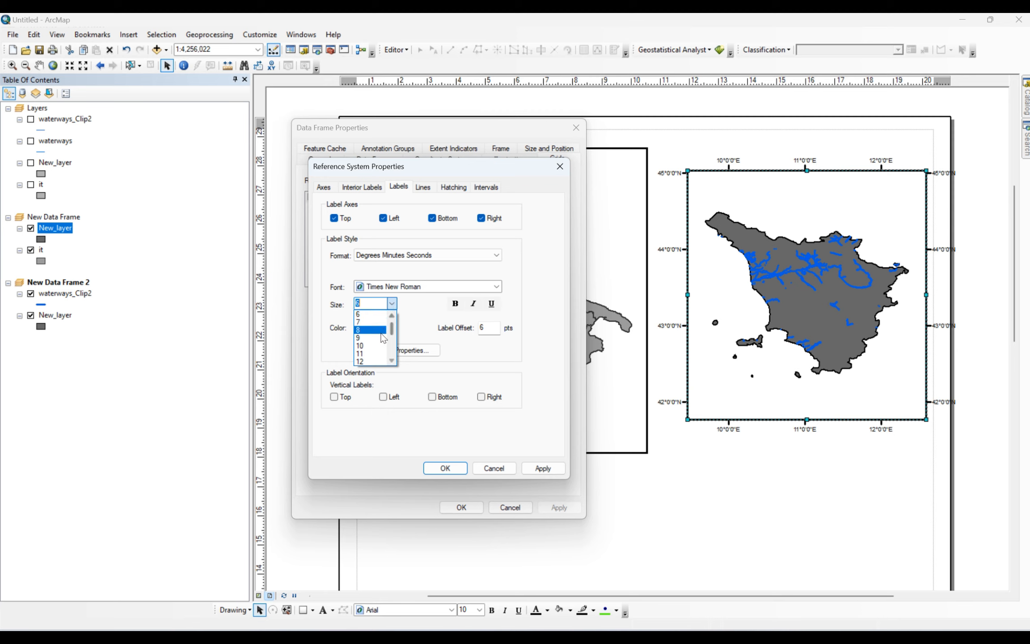
click(366, 361)
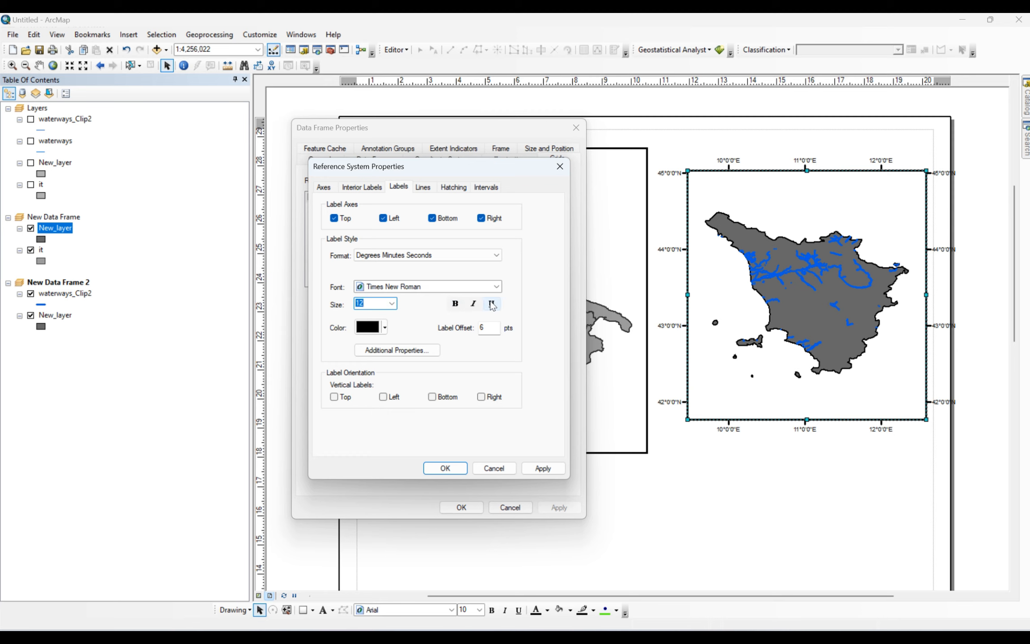
click(385, 328)
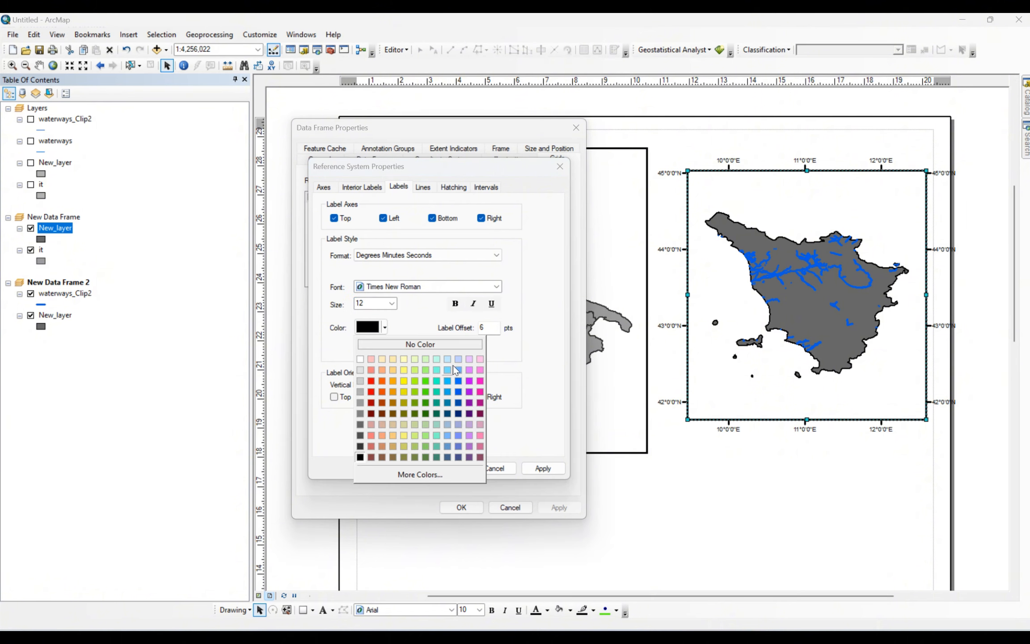
click(508, 359)
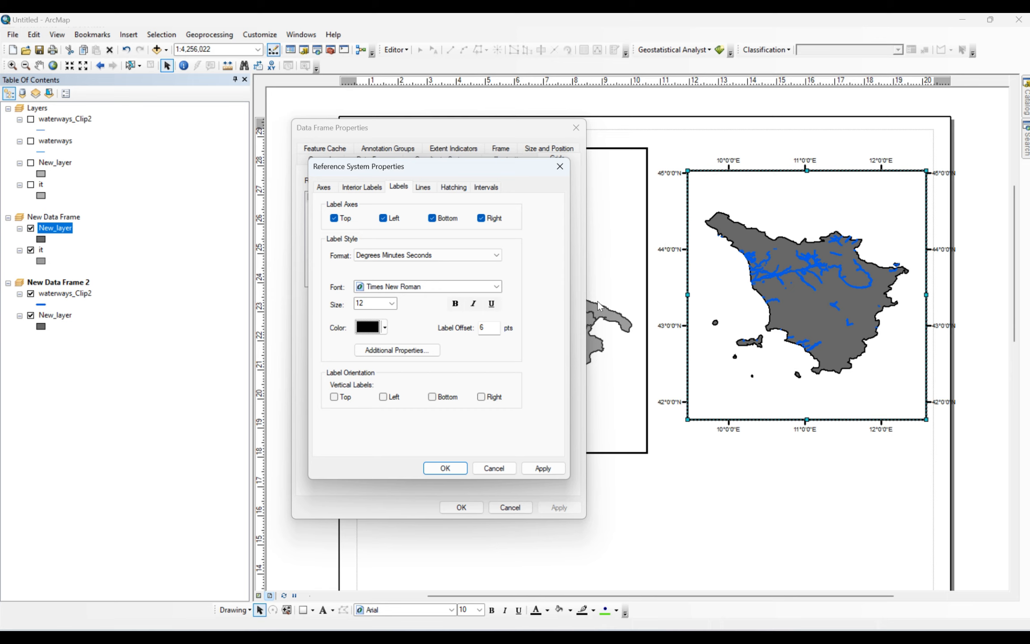
- Orient the graticule's left and right labels vertically and apply the label settings to the Tuscany frame
click(481, 397)
click(383, 398)
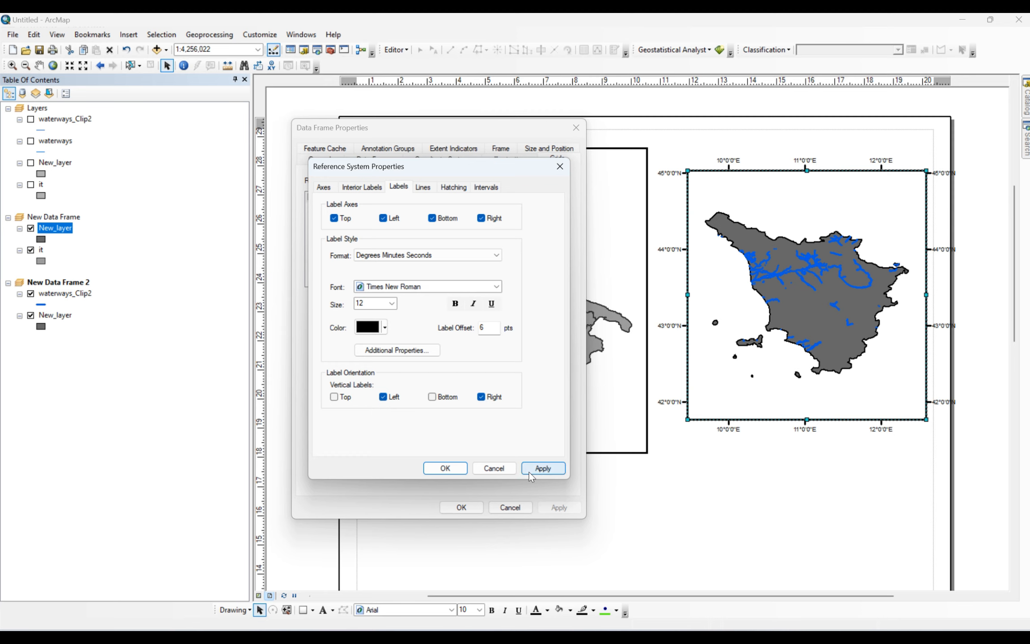
click(446, 469)
click(559, 507)
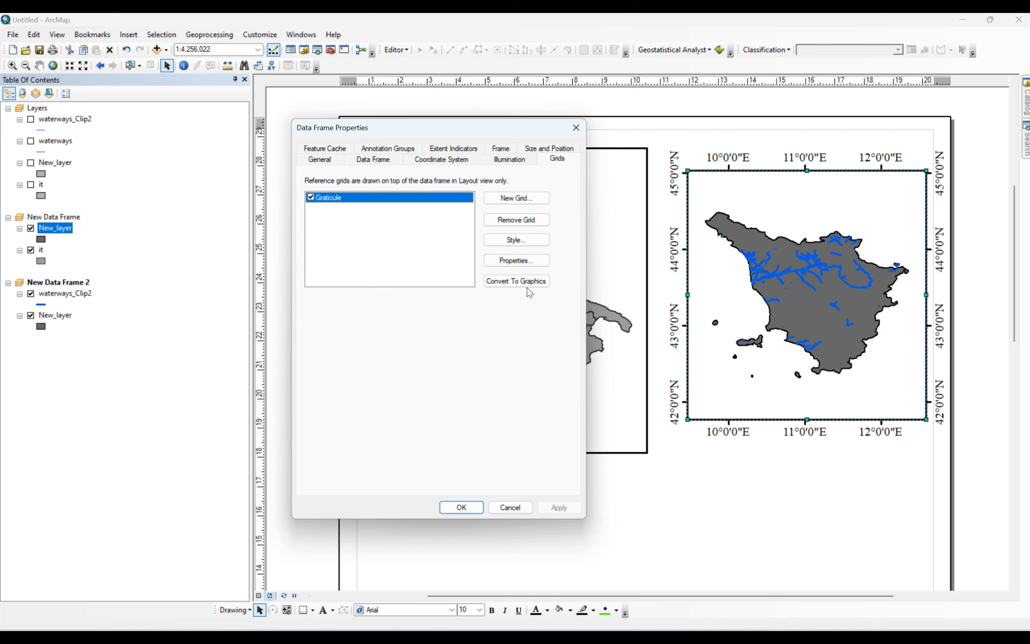
- Set the Tuscany graticule's label size to 10 and apply the change to the label settings
click(510, 263)
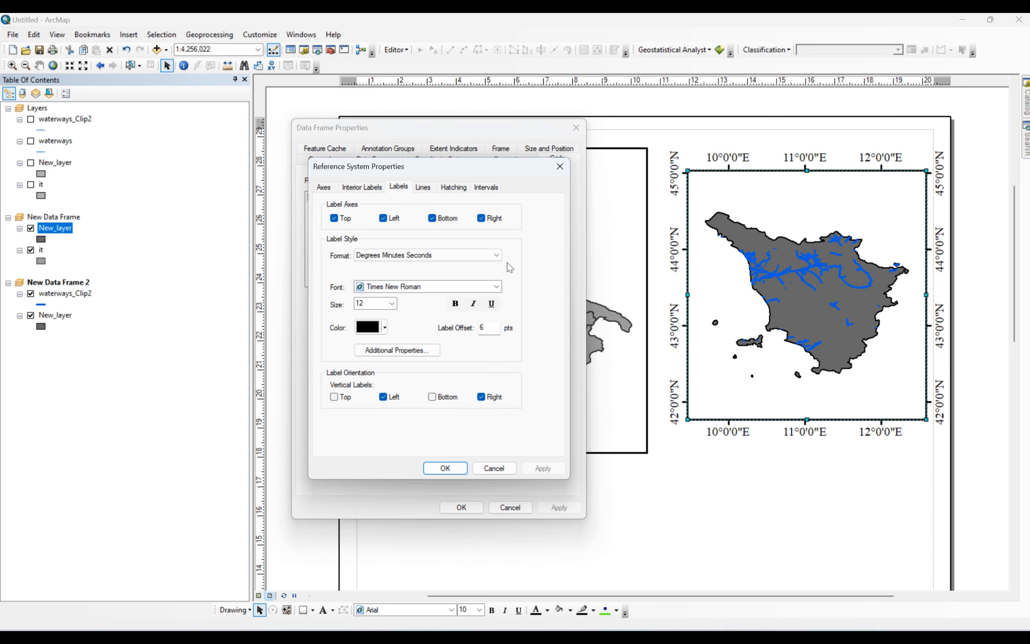
click(391, 303)
scroll(393, 317, up, 1)
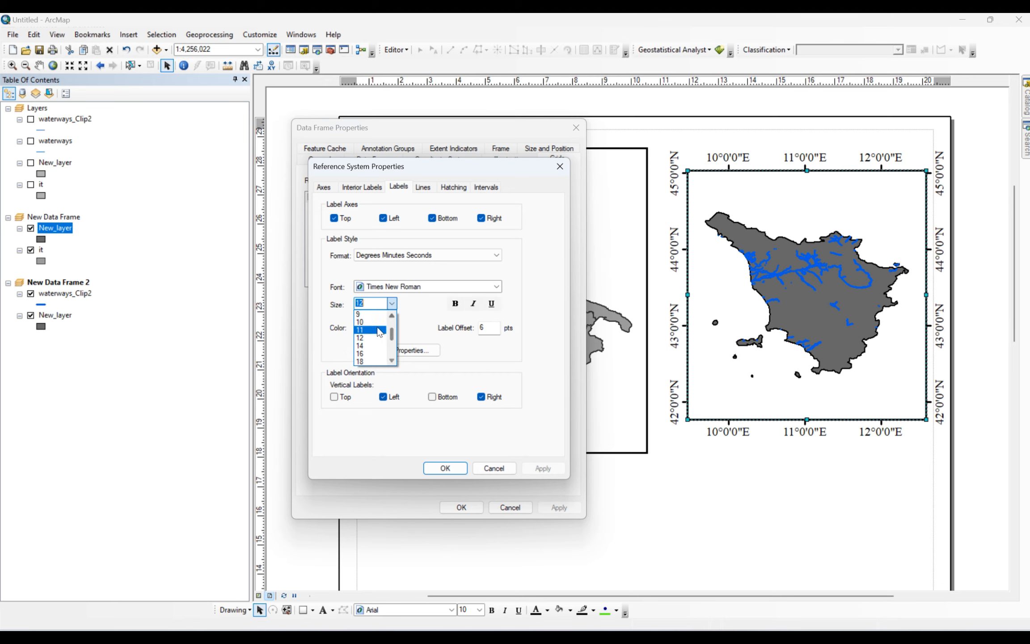
click(373, 324)
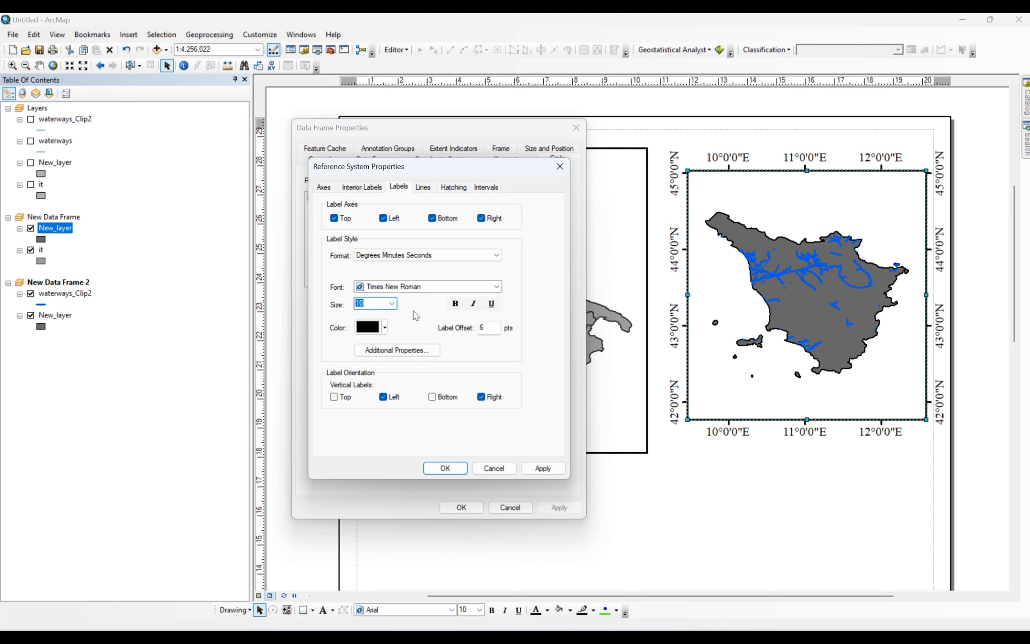
click(542, 470)
- Set the Tuscany graticule's X and Y axis intervals to 2 degrees and apply the grid to the frame
click(436, 188)
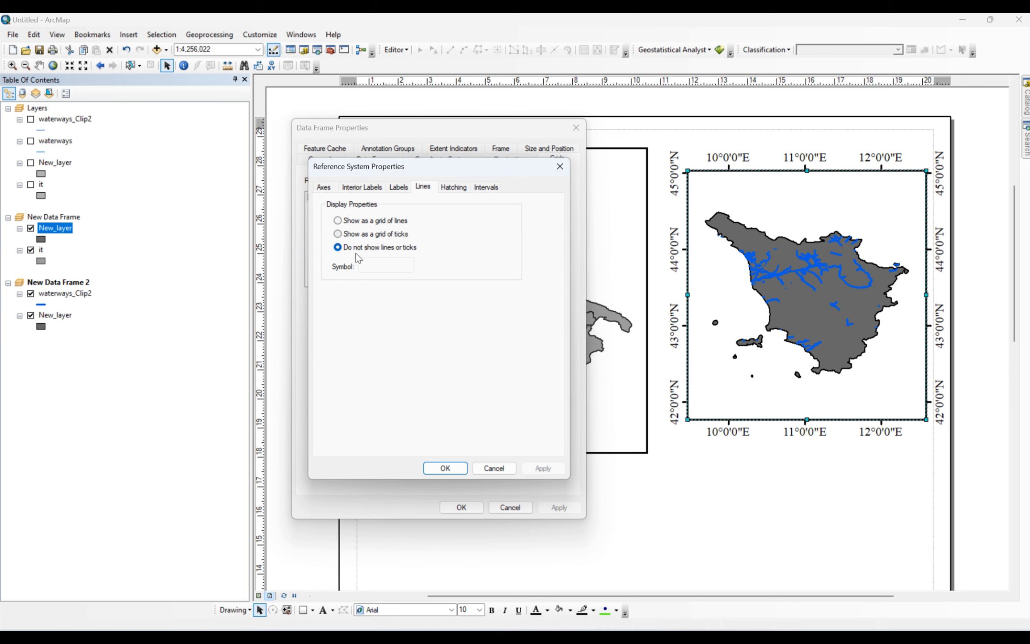
click(445, 189)
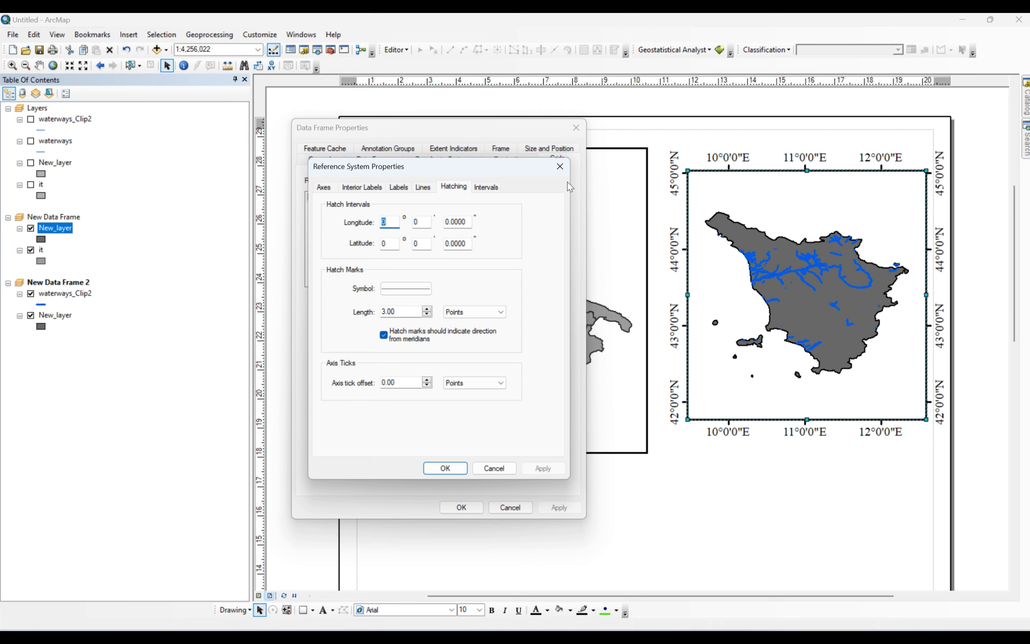
click(492, 188)
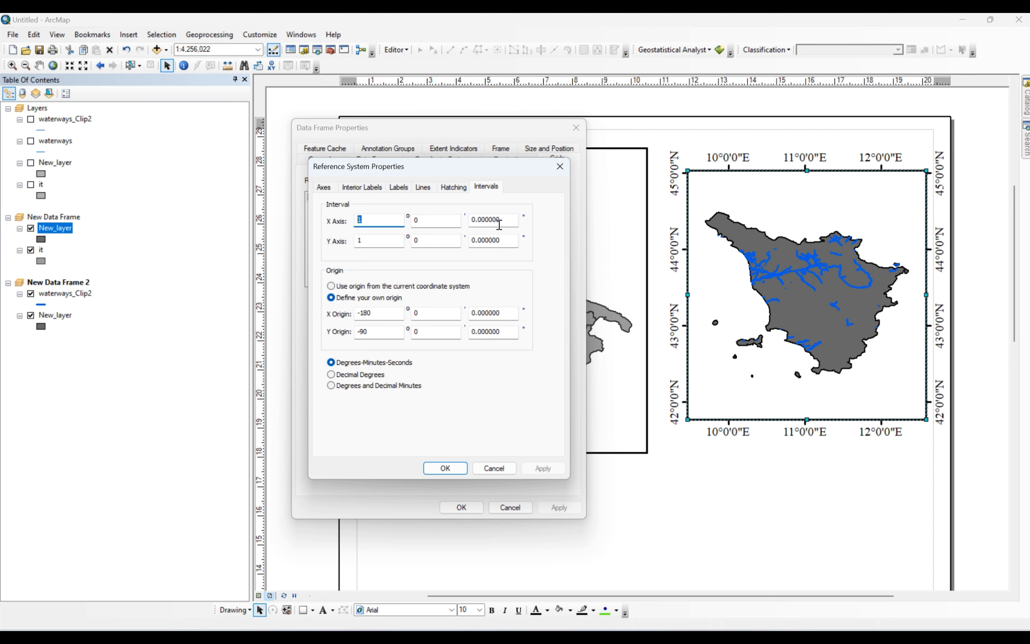
text(2)
double_click(366, 241)
text(2)
click(451, 467)
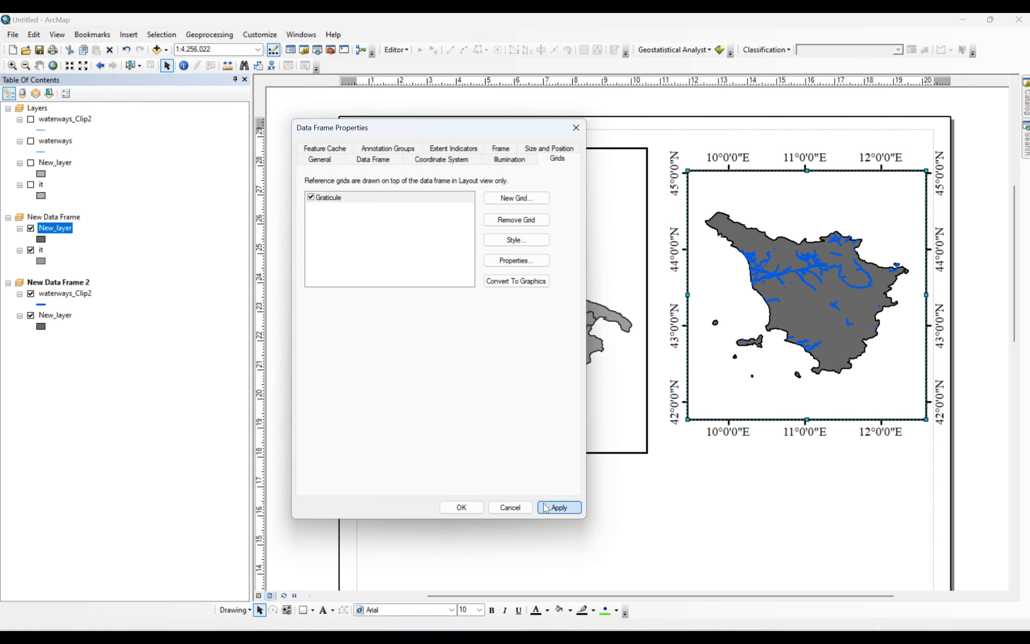
click(545, 507)
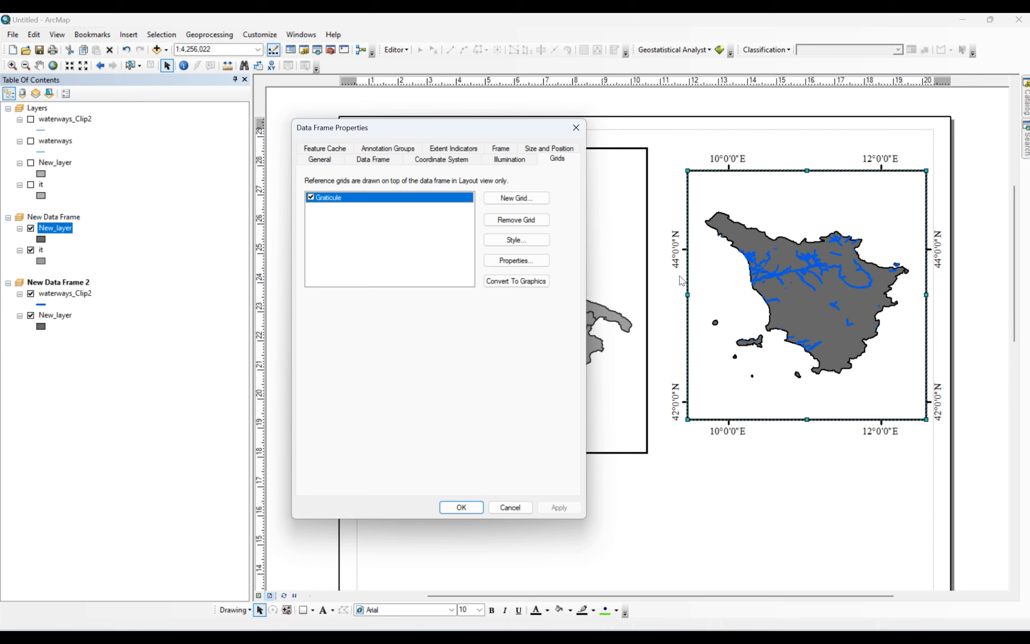
click(460, 508)
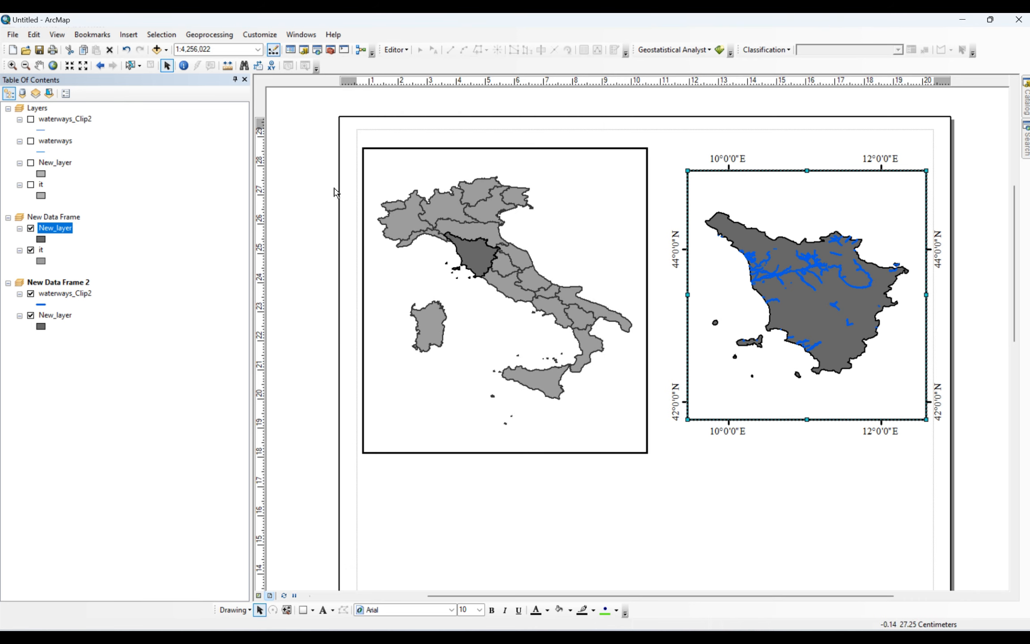
click(336, 193)
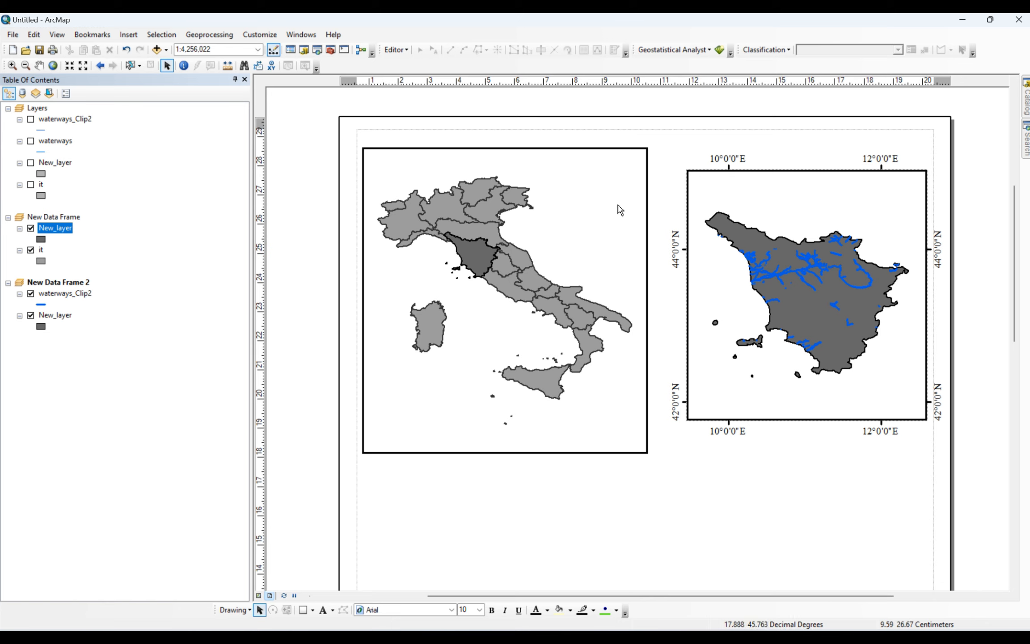
- Insert an ESRI North 7 north arrow for the Italy frame and place it in the frame's upper-right corner
click(397, 431)
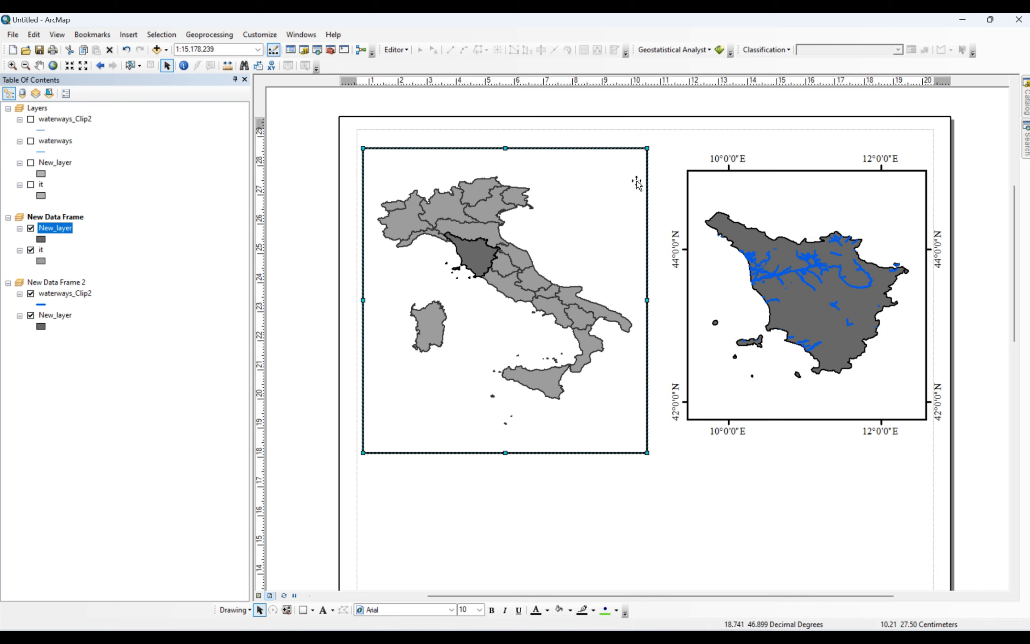
click(129, 35)
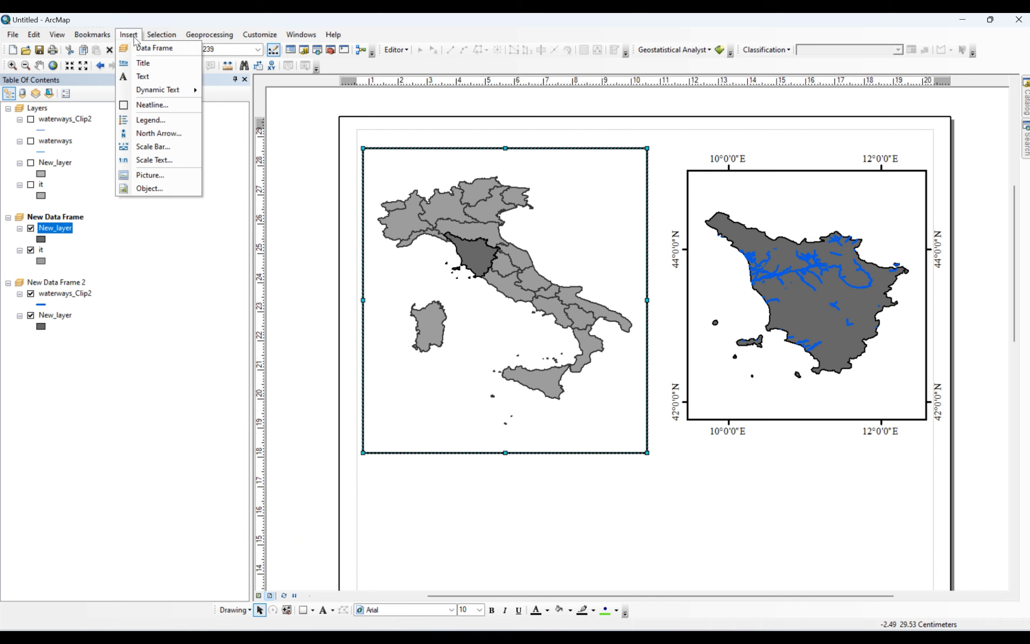
click(149, 139)
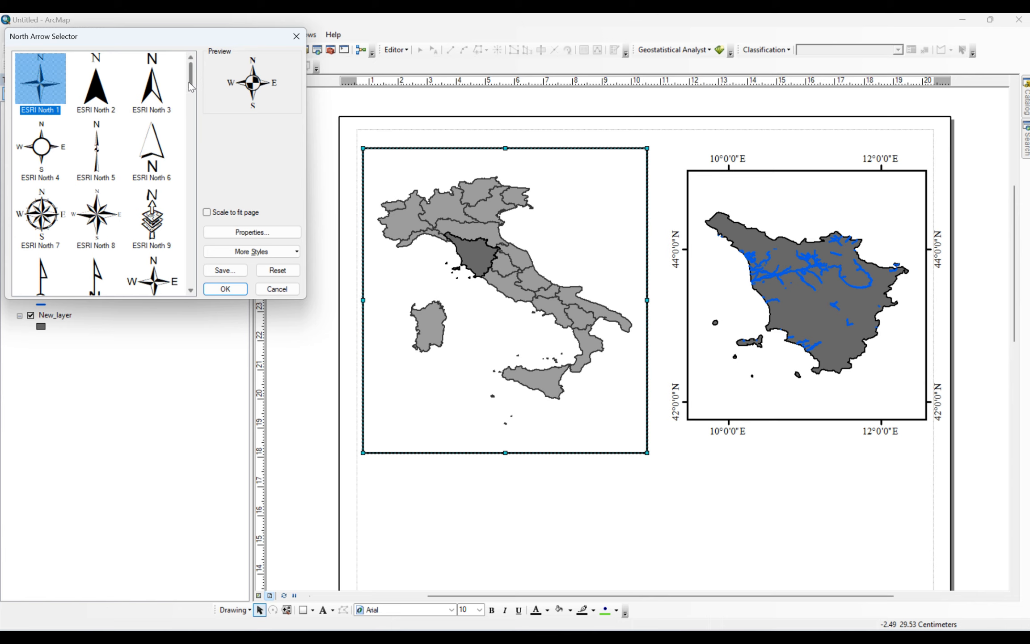
click(50, 215)
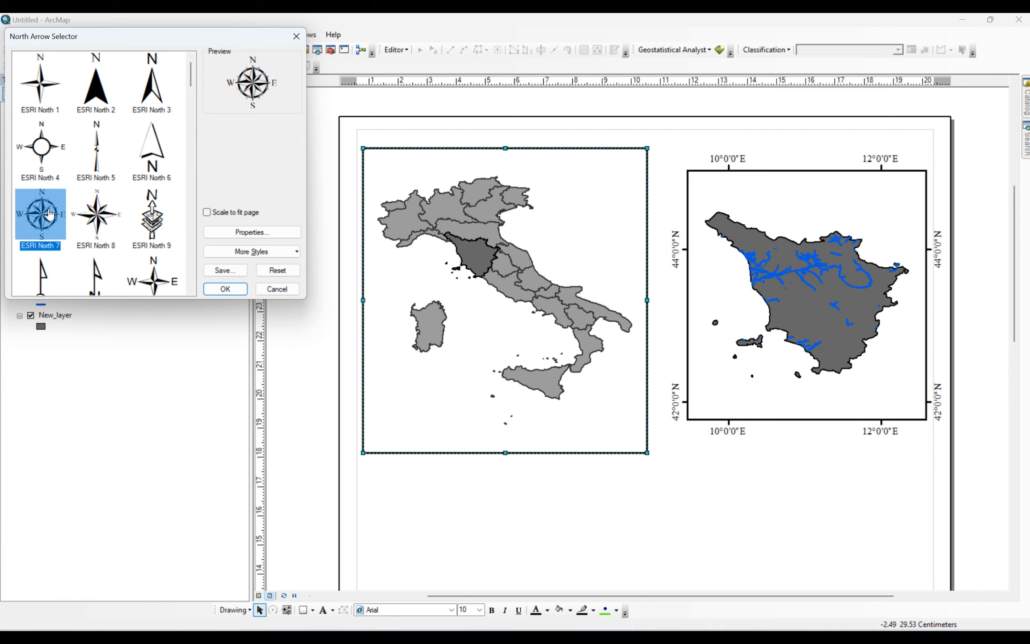
click(215, 291)
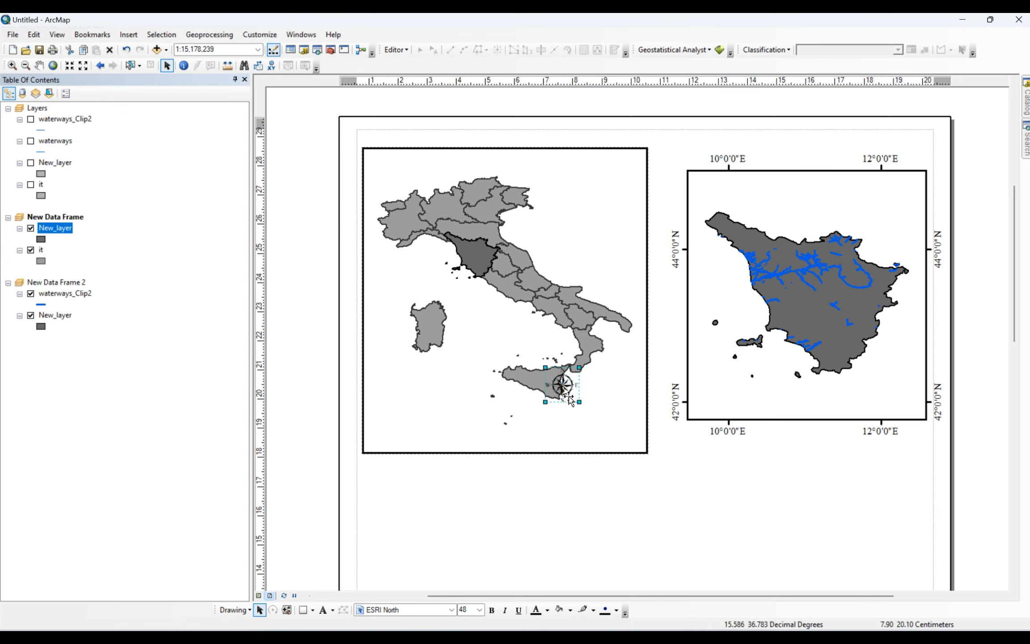
drag(567, 397, 612, 185)
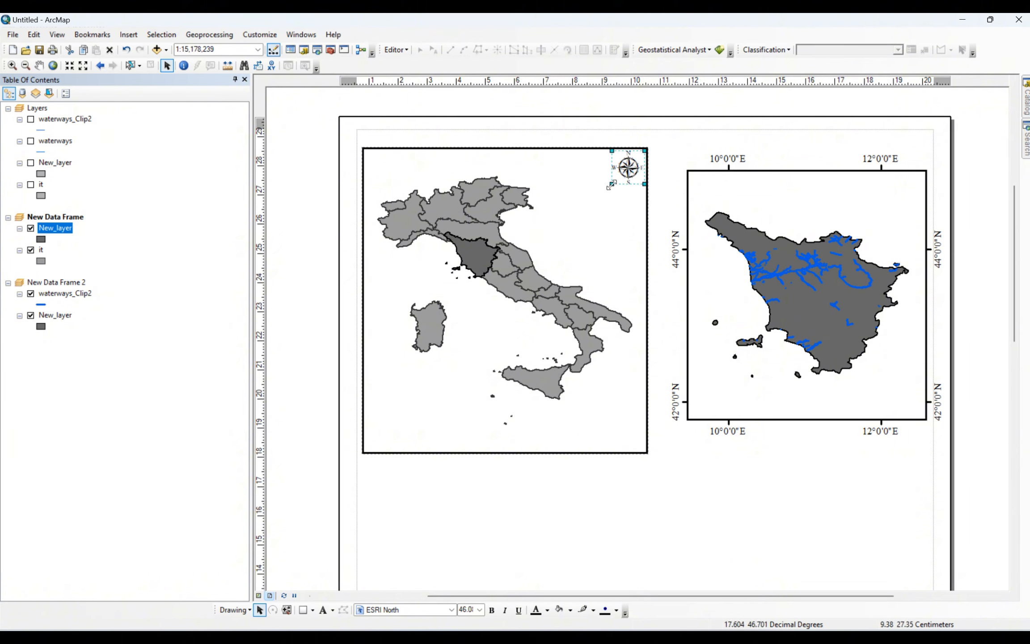
- Examine the Italy north arrow's marker font and color, frame border, and size and position properties without changing them
right_click(629, 180)
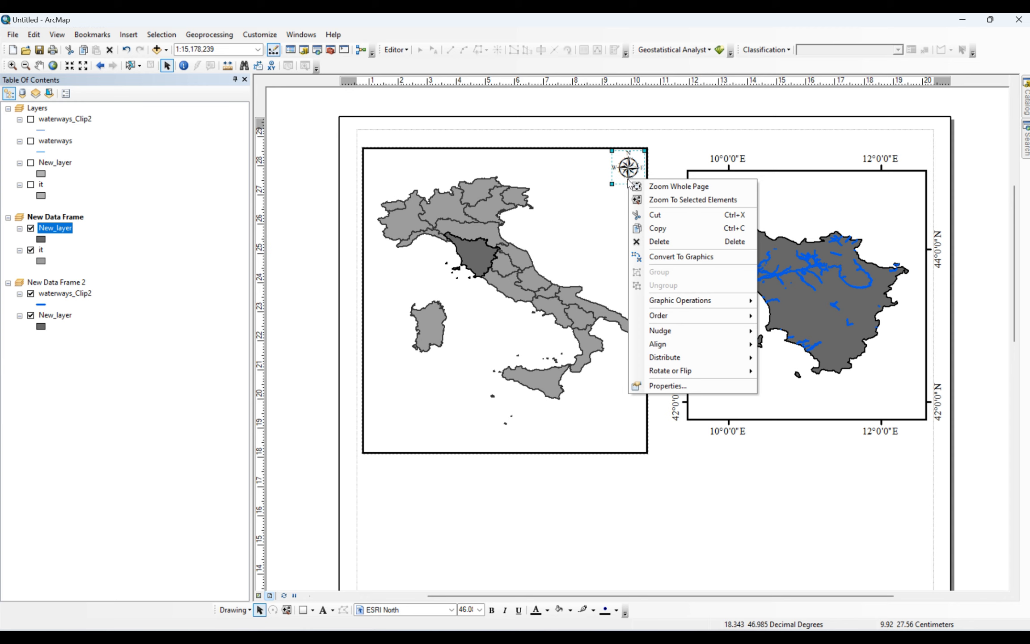
click(647, 385)
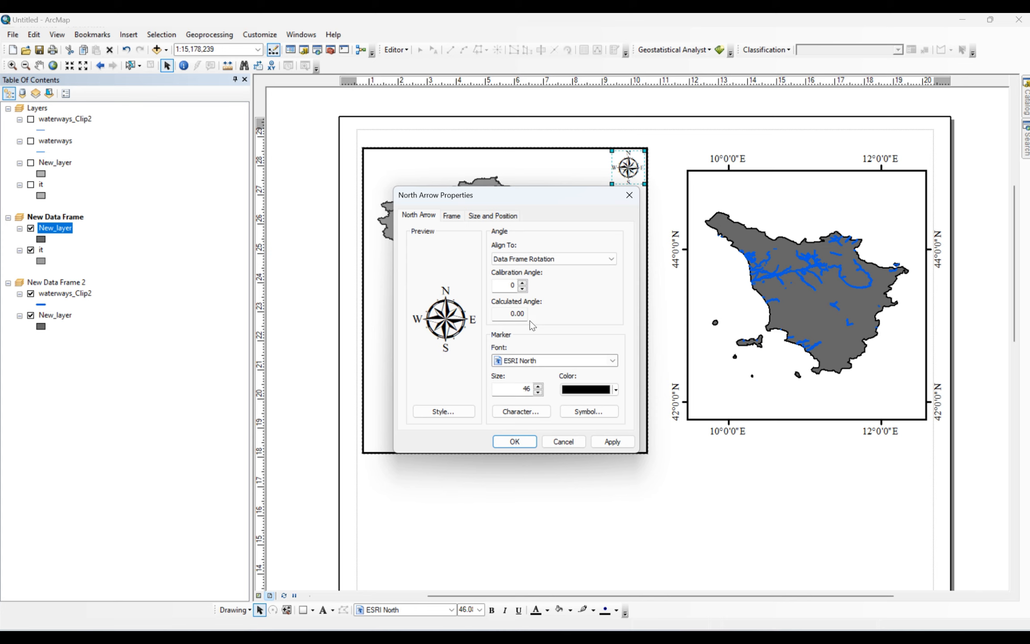
click(487, 216)
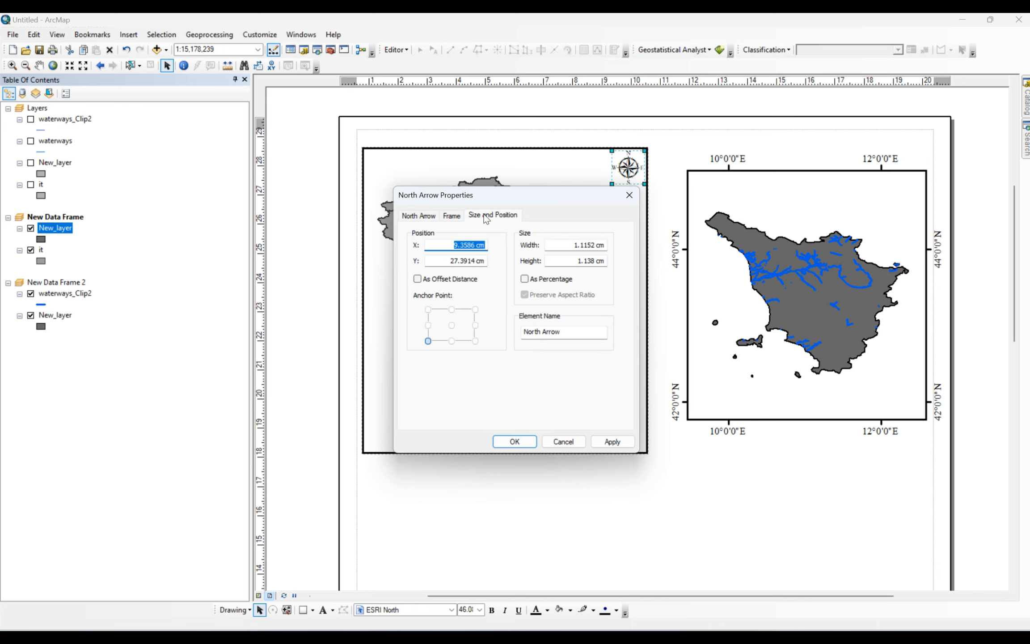
click(456, 215)
click(432, 217)
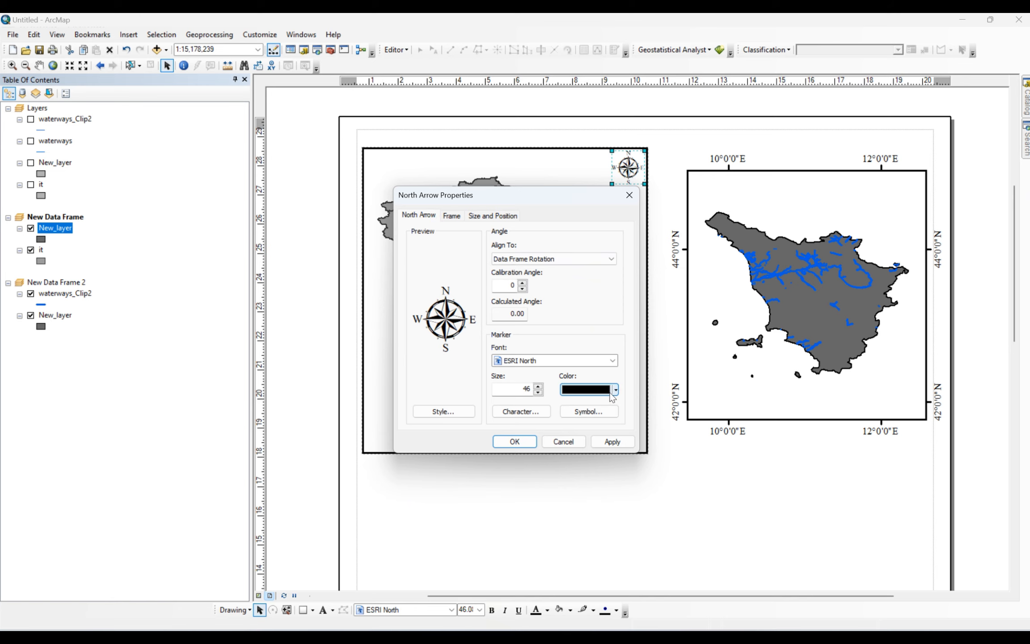
click(618, 390)
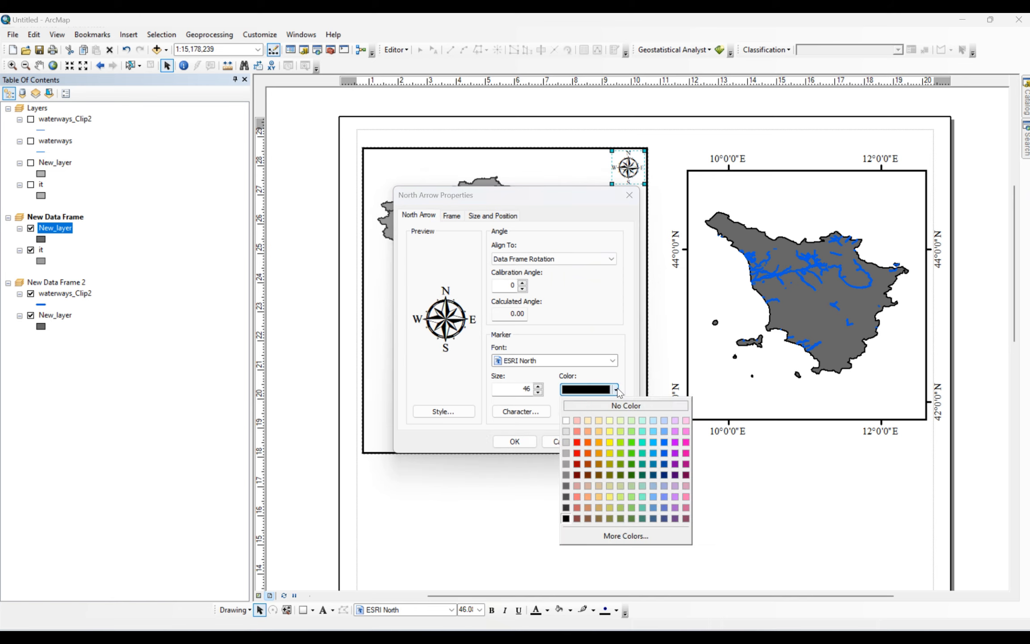
click(624, 381)
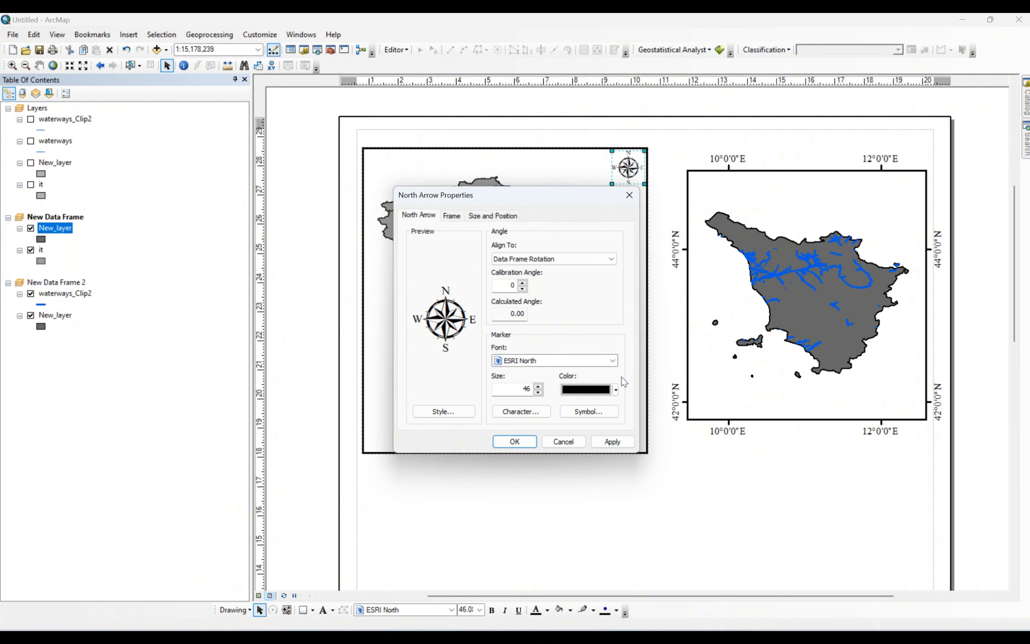
click(619, 364)
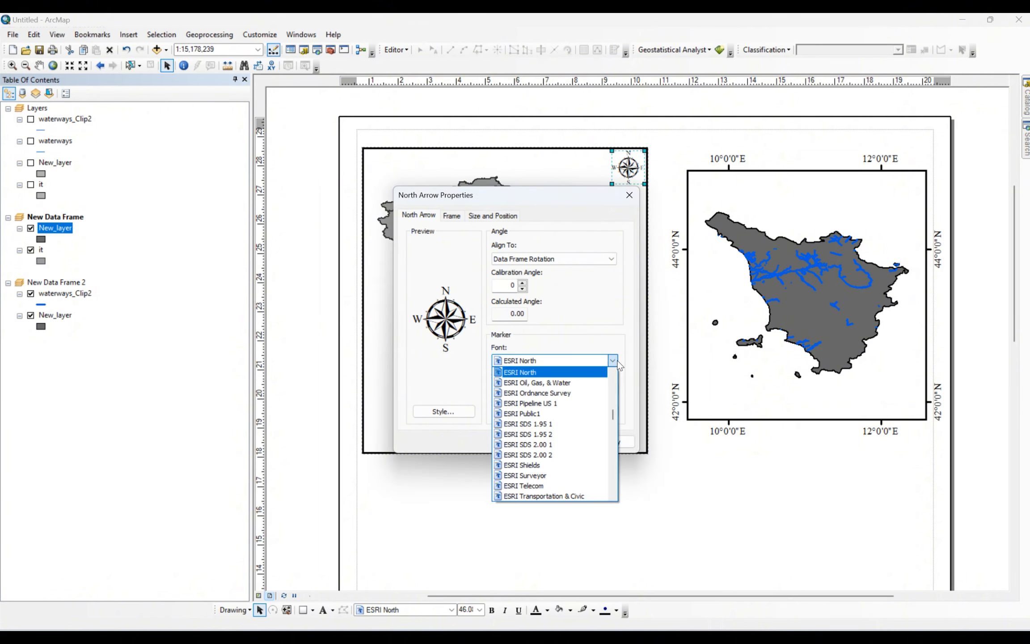
click(621, 355)
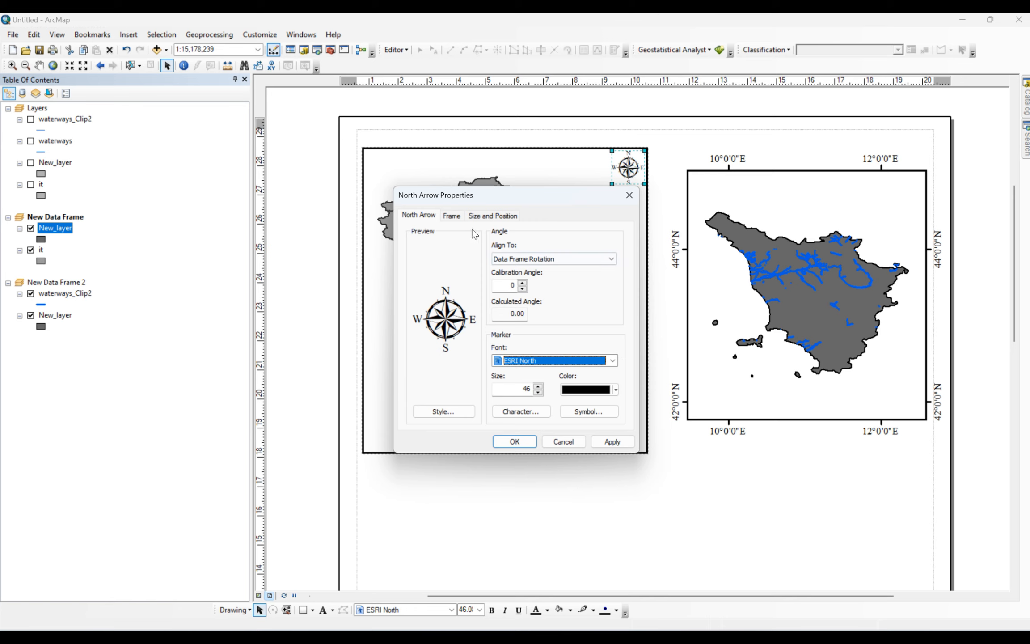
click(456, 217)
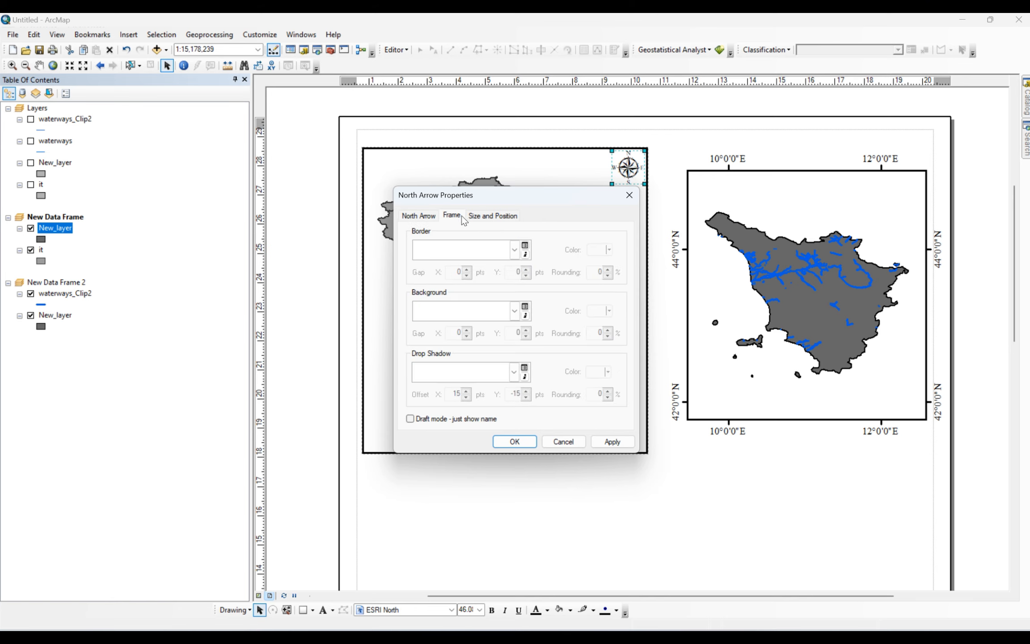
click(516, 251)
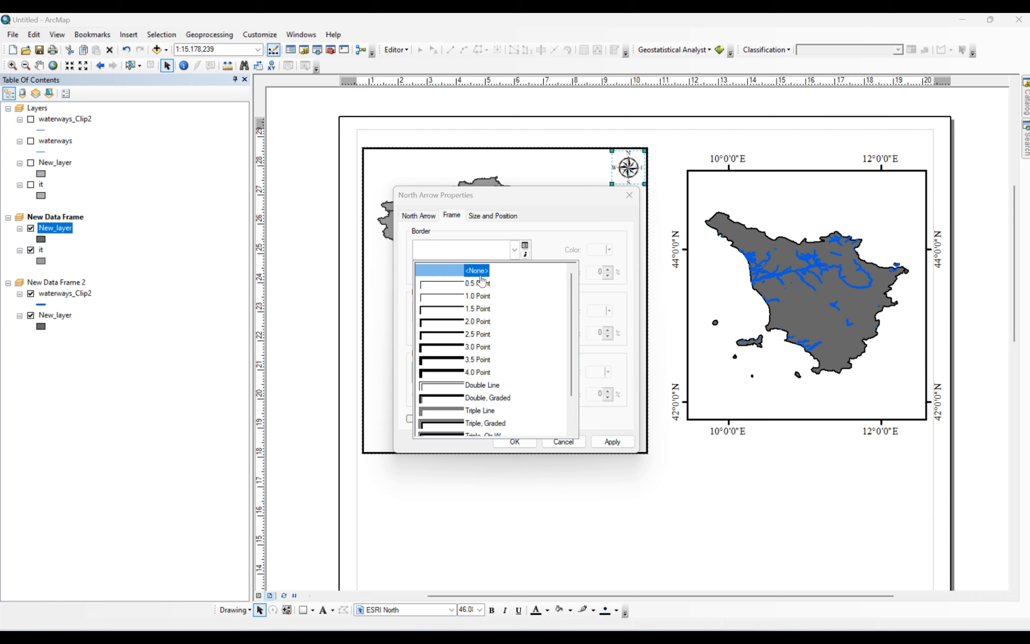
click(579, 216)
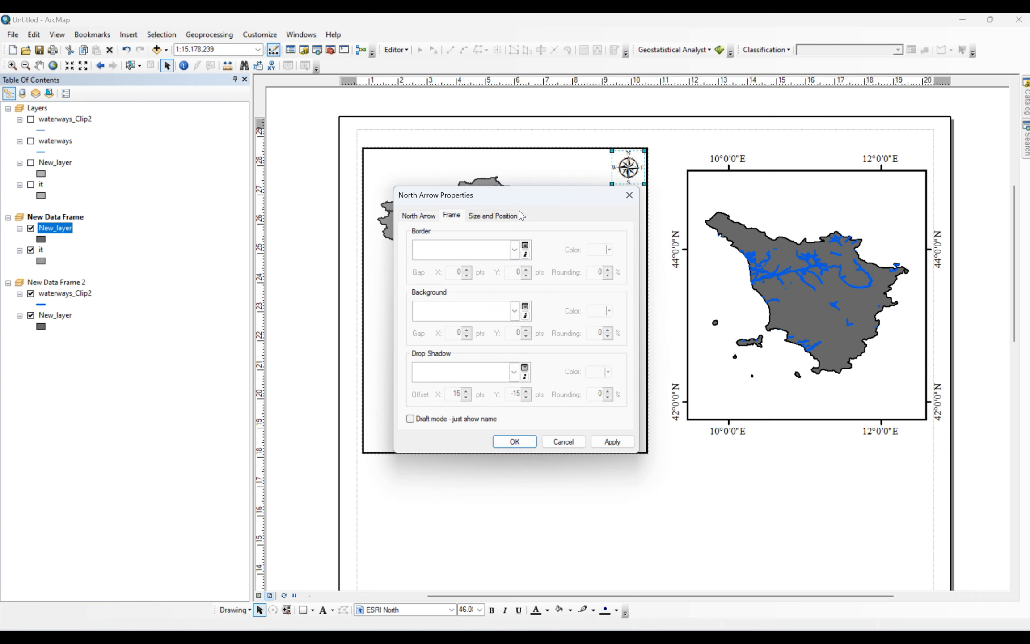
click(504, 216)
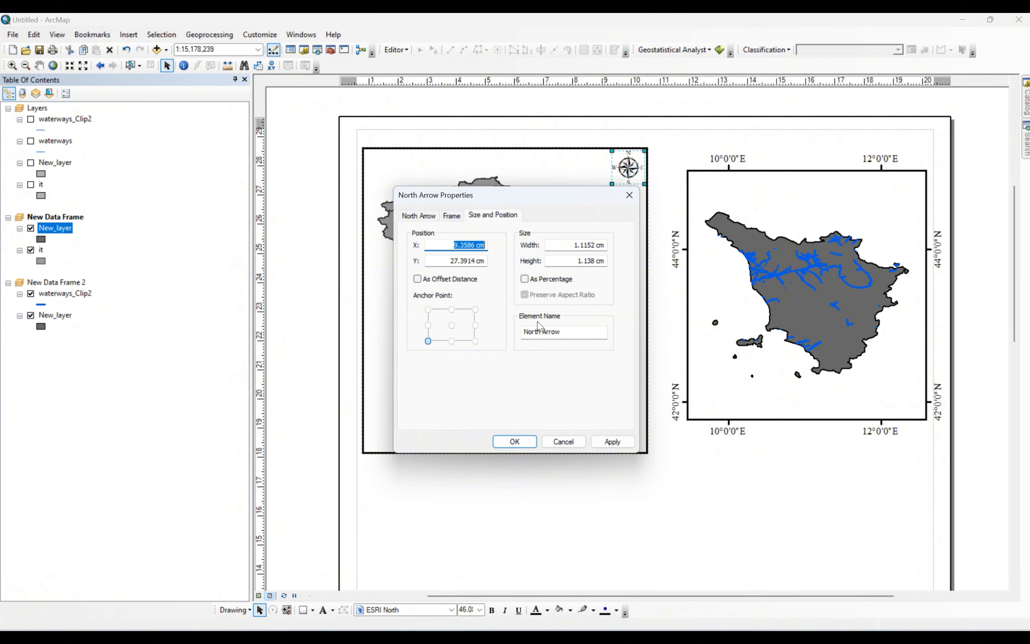
click(563, 442)
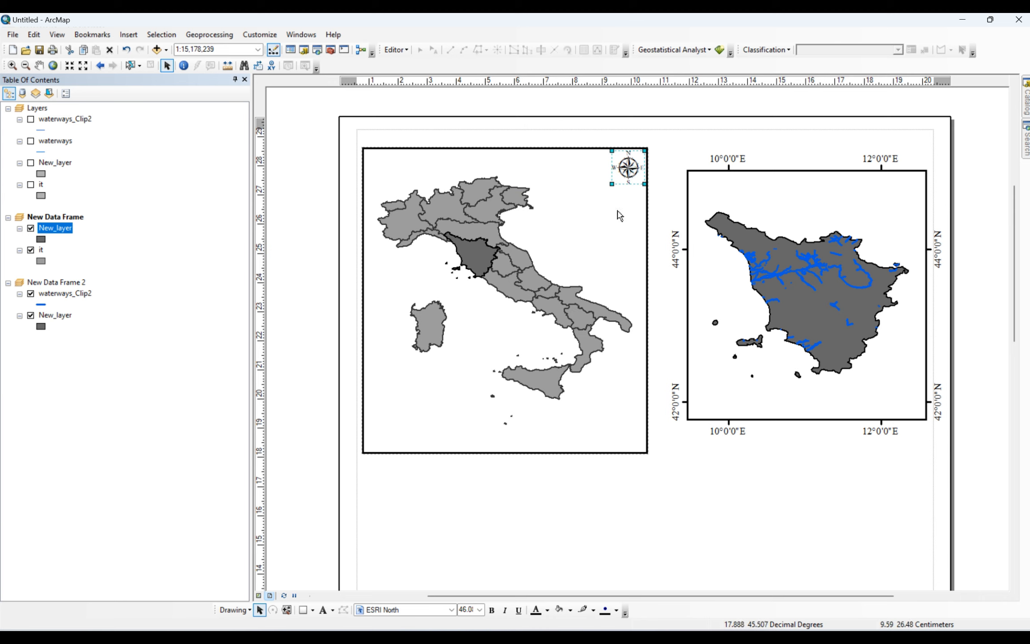
- Insert an ESRI North 7 north arrow for the Tuscany frame and place it in the frame's upper-right corner
click(722, 196)
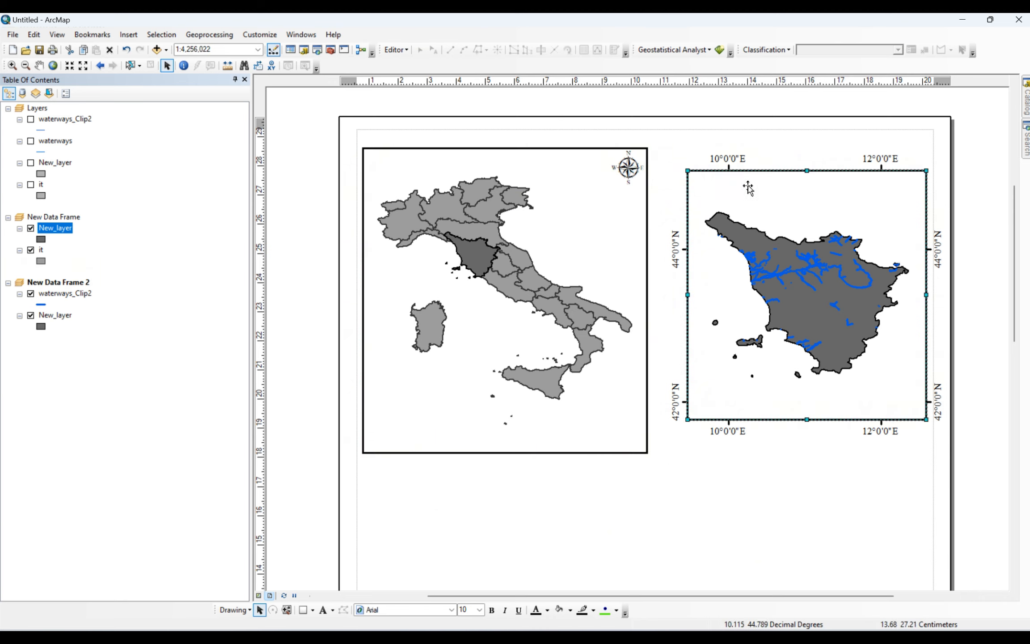
click(128, 34)
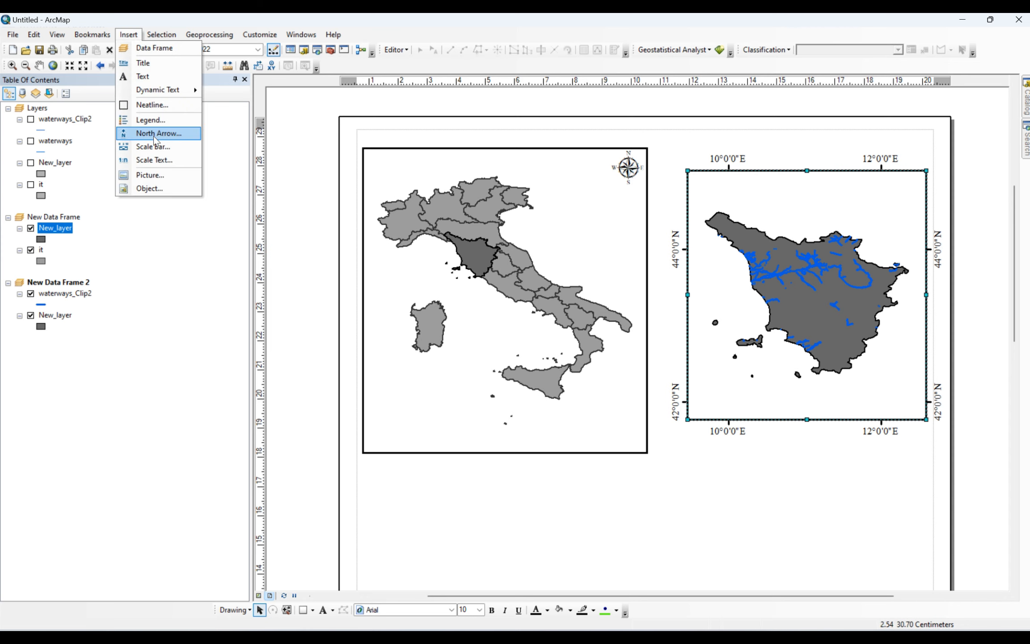
click(154, 136)
click(41, 222)
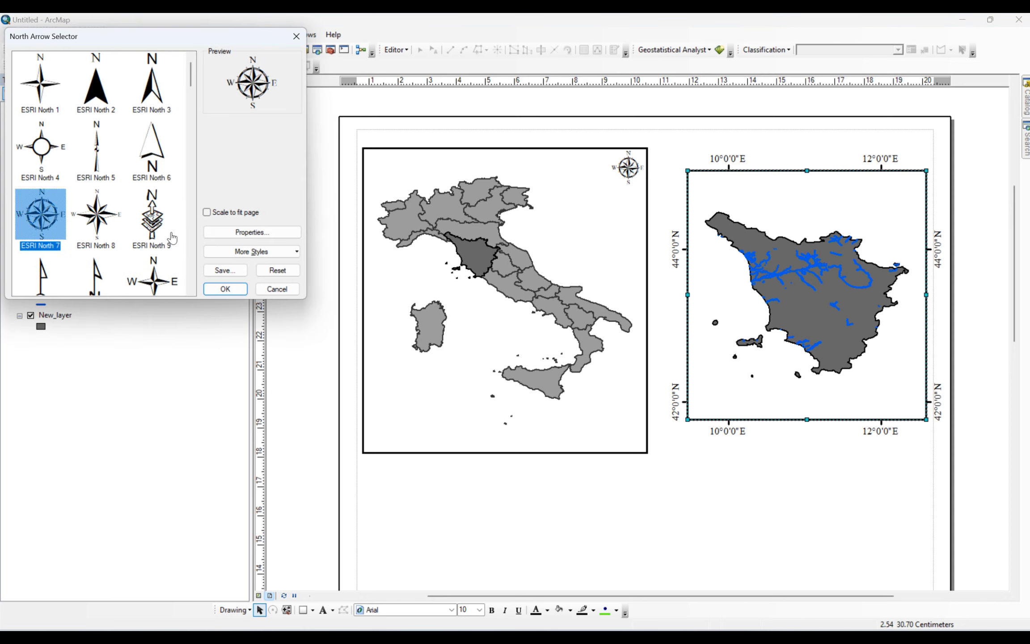
click(224, 289)
drag(557, 396, 903, 202)
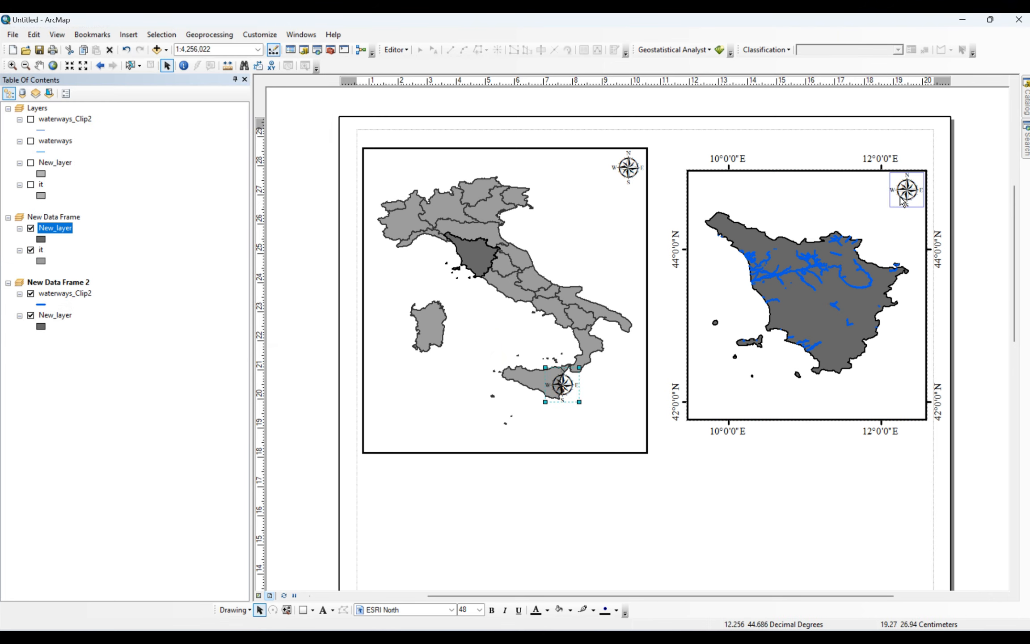
click(872, 212)
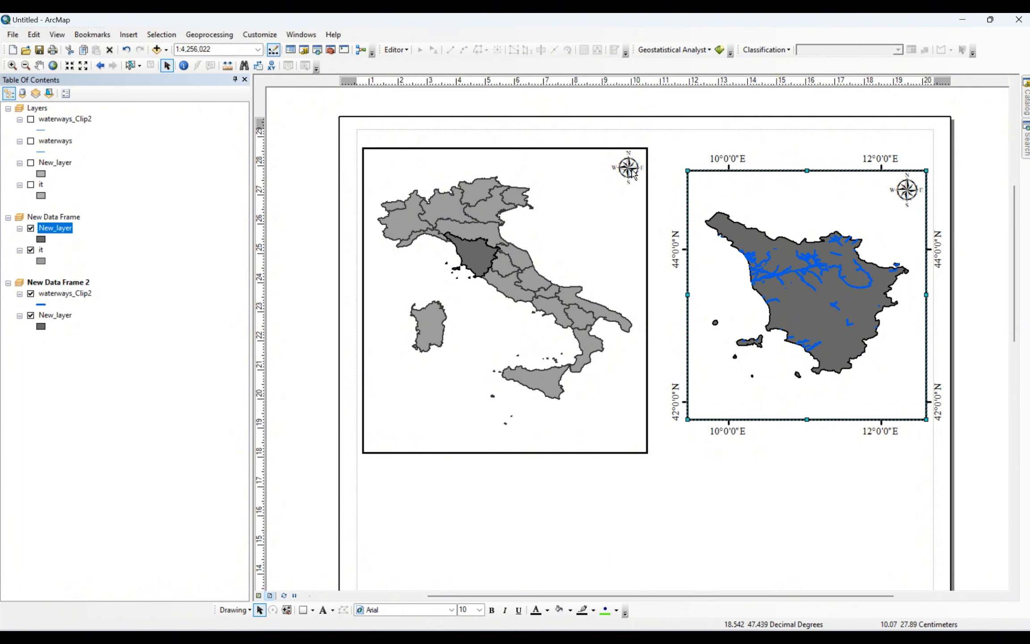
- Insert a Scale Line 2 scale bar for the Italy frame and place it in the frame's lower-left corner
click(695, 149)
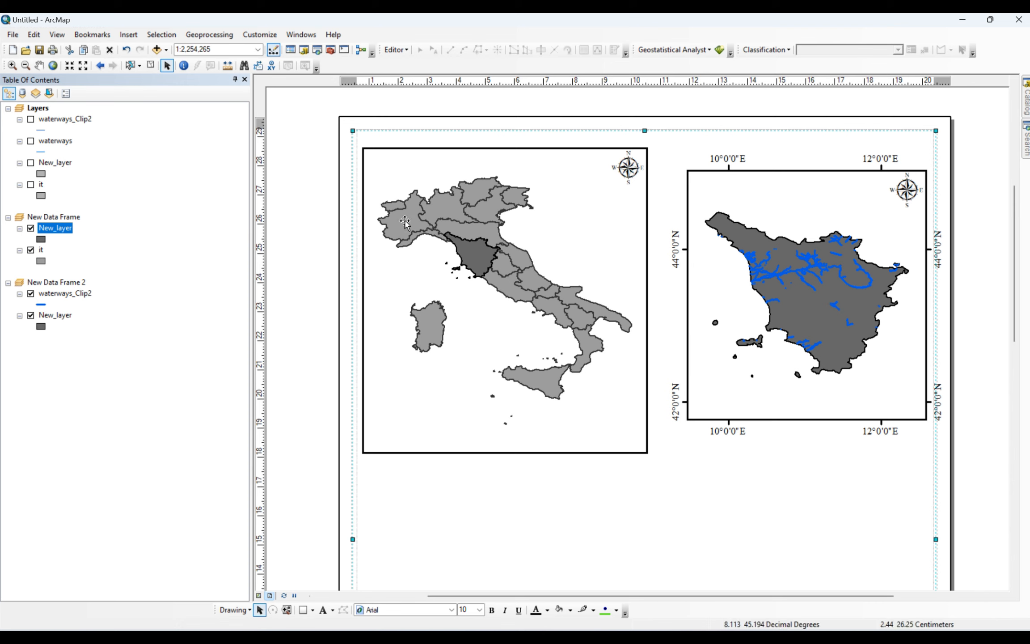
click(457, 439)
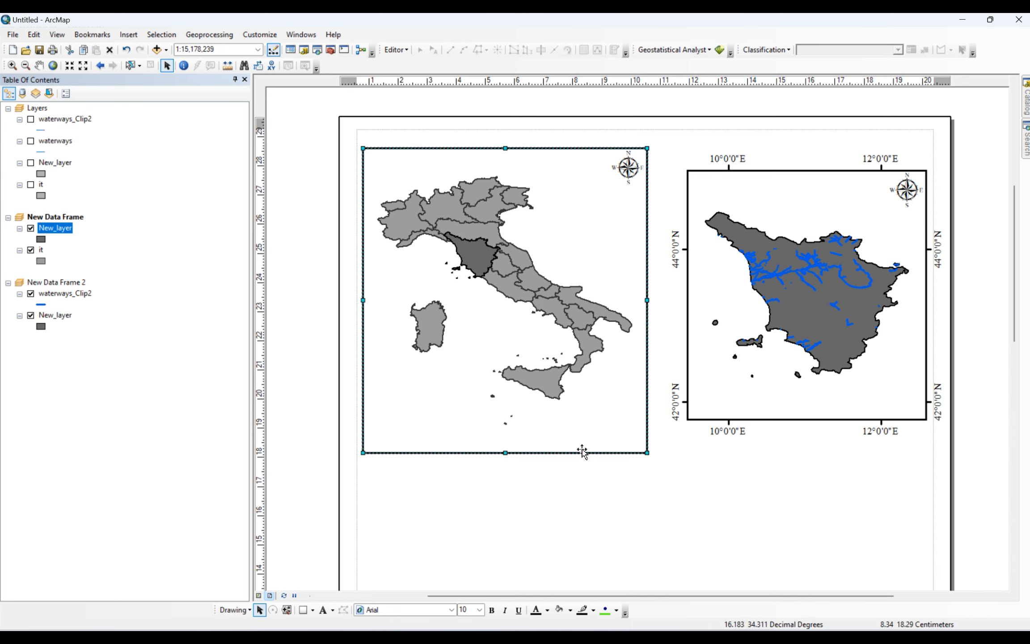
click(129, 38)
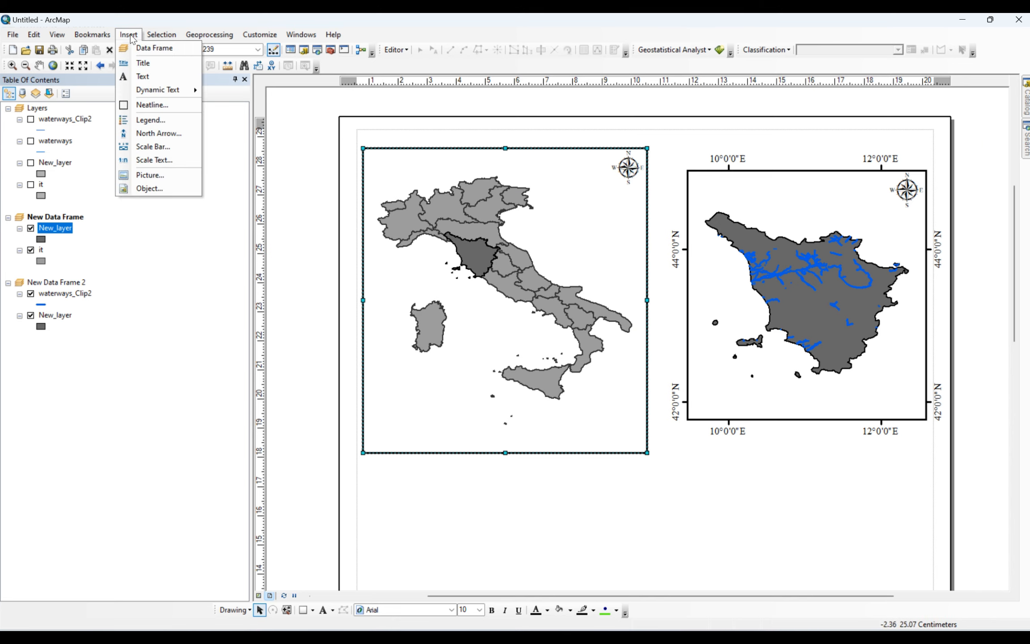
click(153, 148)
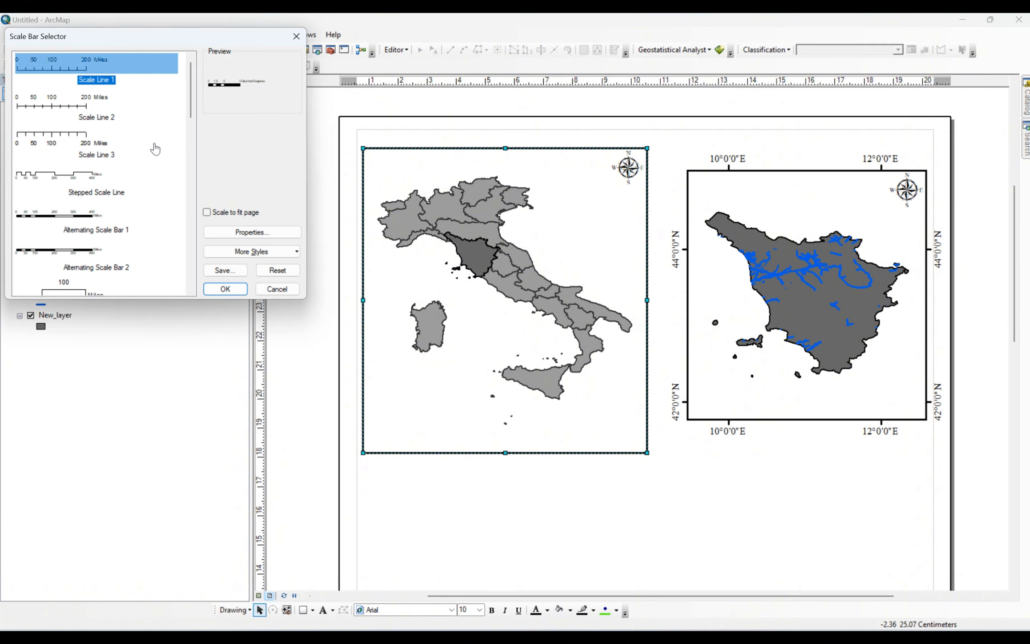
scroll(81, 200, down, 10)
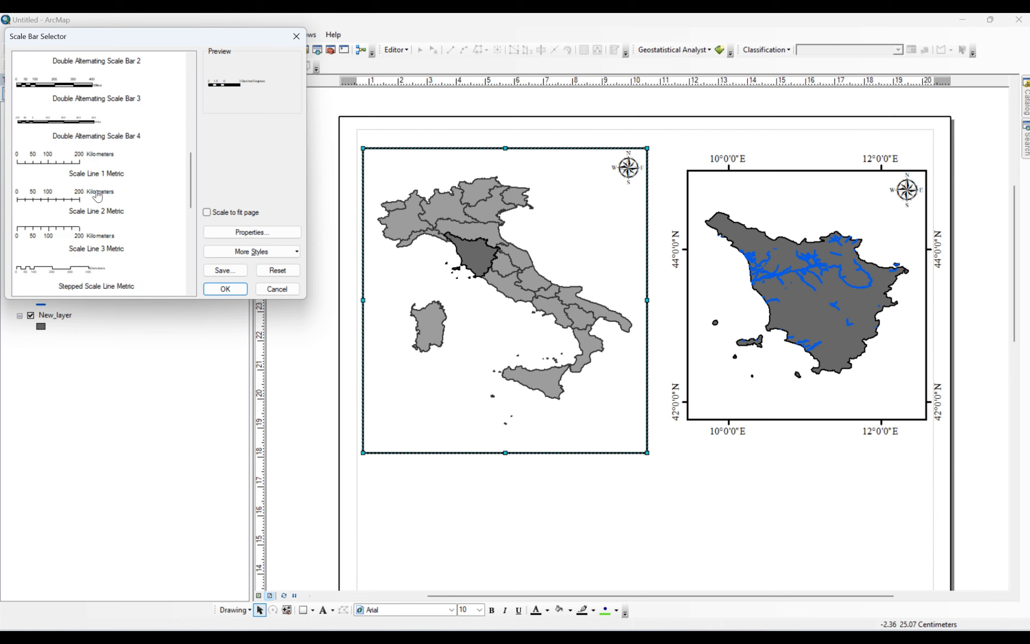
scroll(98, 196, down, 9)
scroll(98, 196, up, 15)
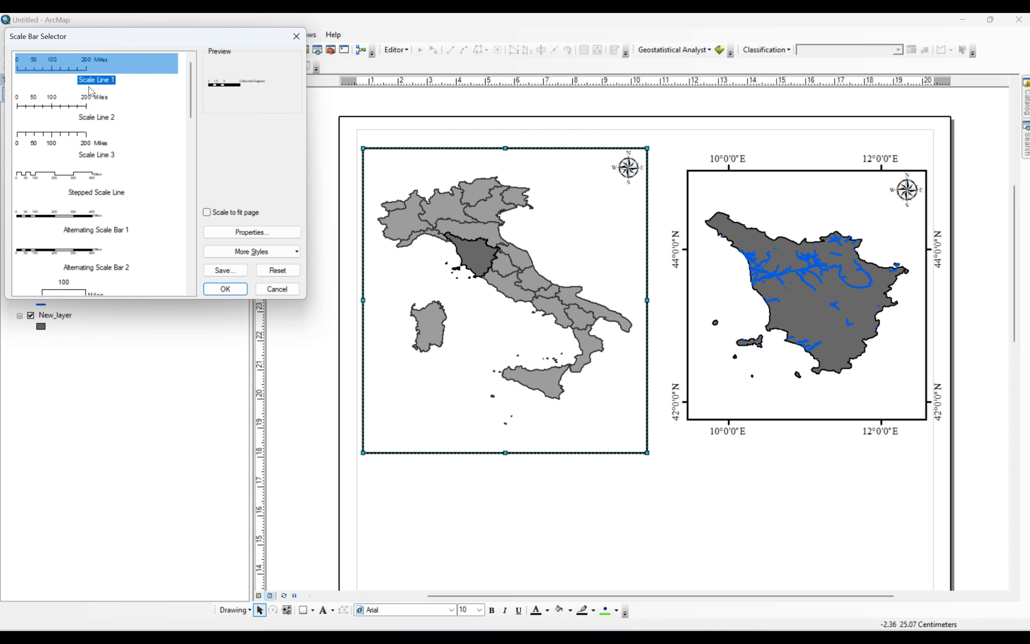
click(63, 109)
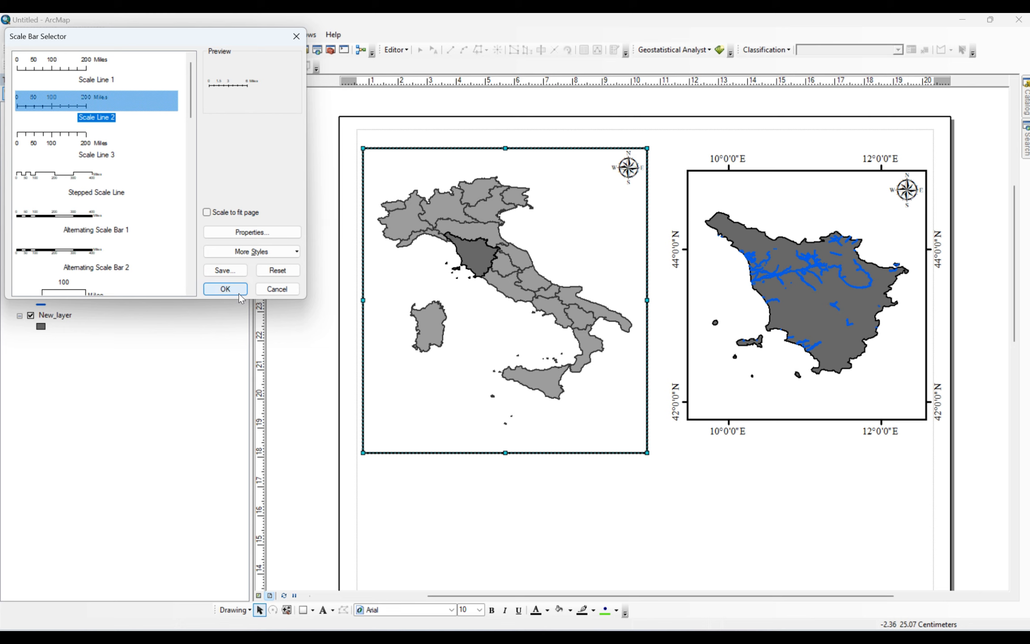
click(225, 289)
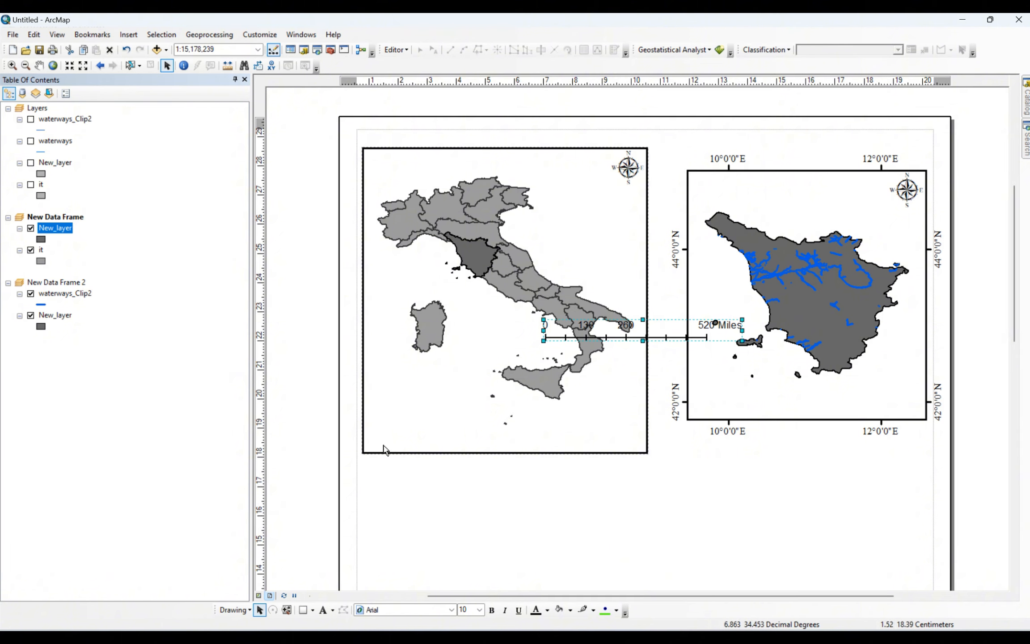
drag(631, 338, 457, 442)
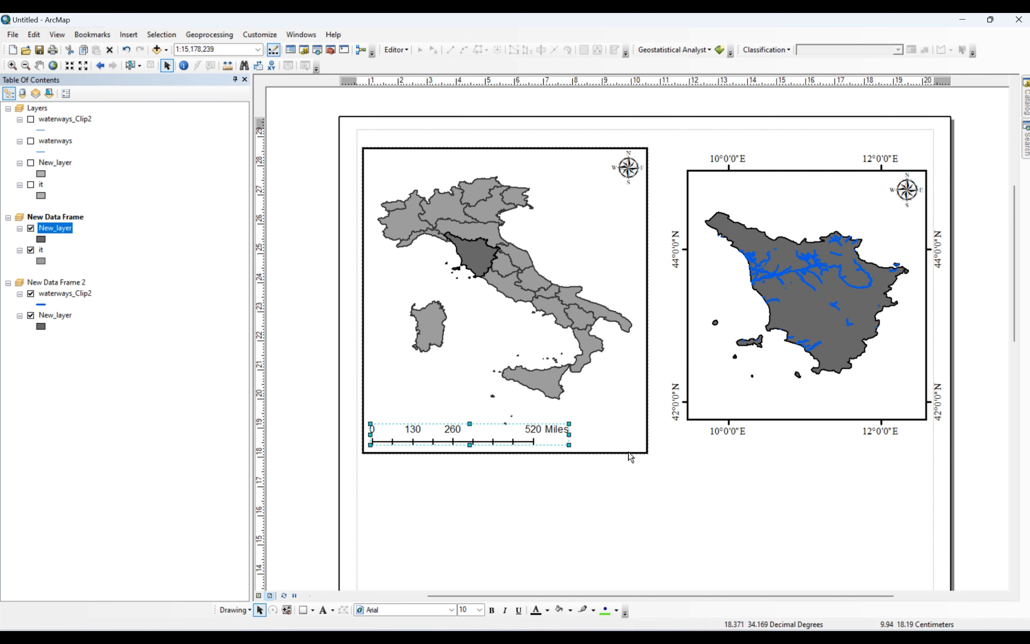
- Set the Italy scale bar's division units to Kilometers, its label to Km and the label gap to 4 pt
right_click(542, 434)
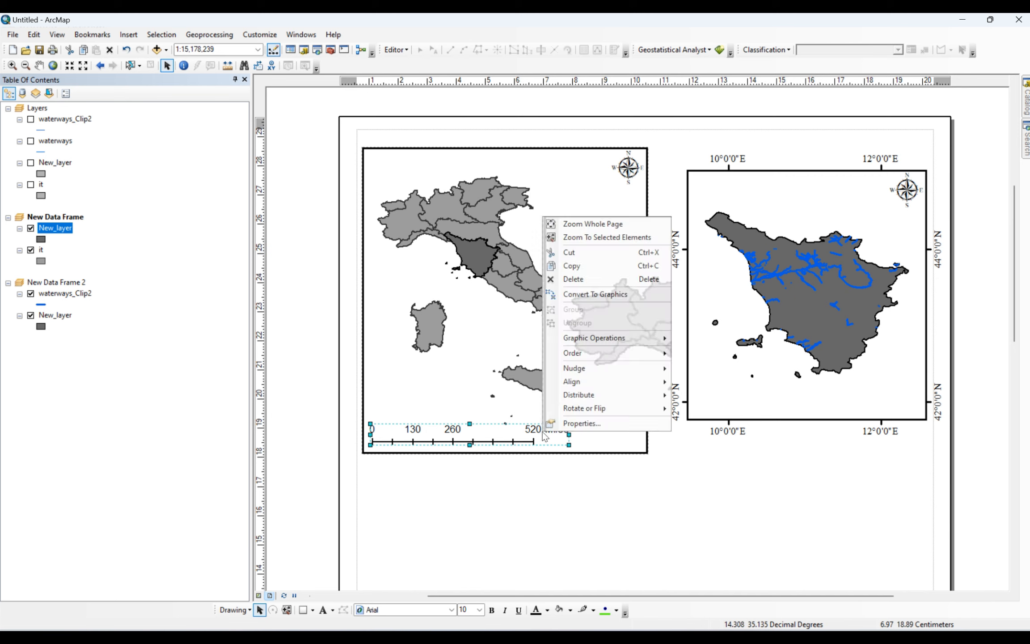
click(562, 424)
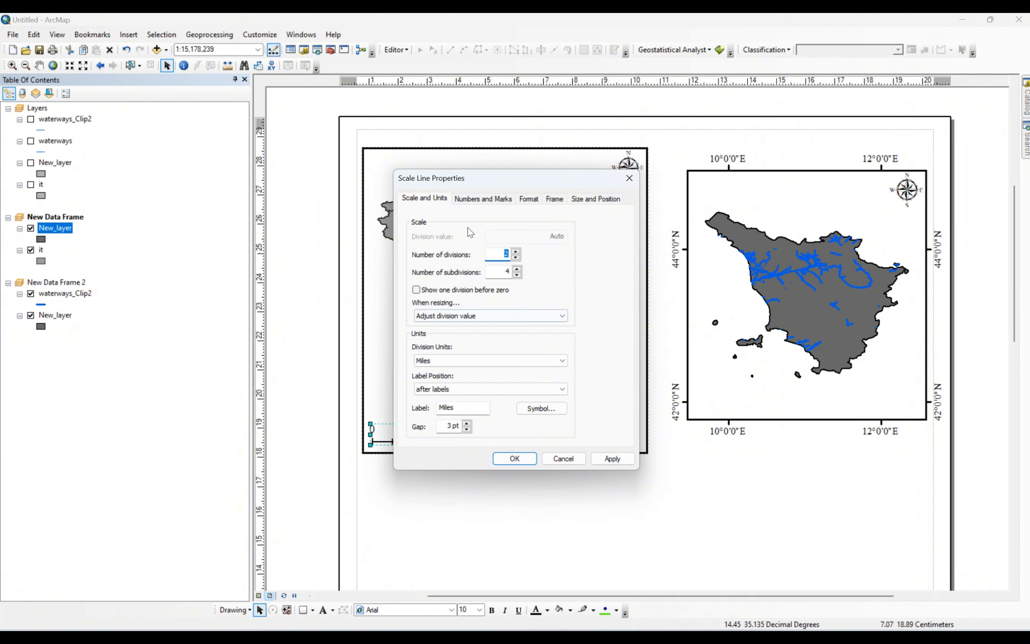
drag(533, 181, 791, 207)
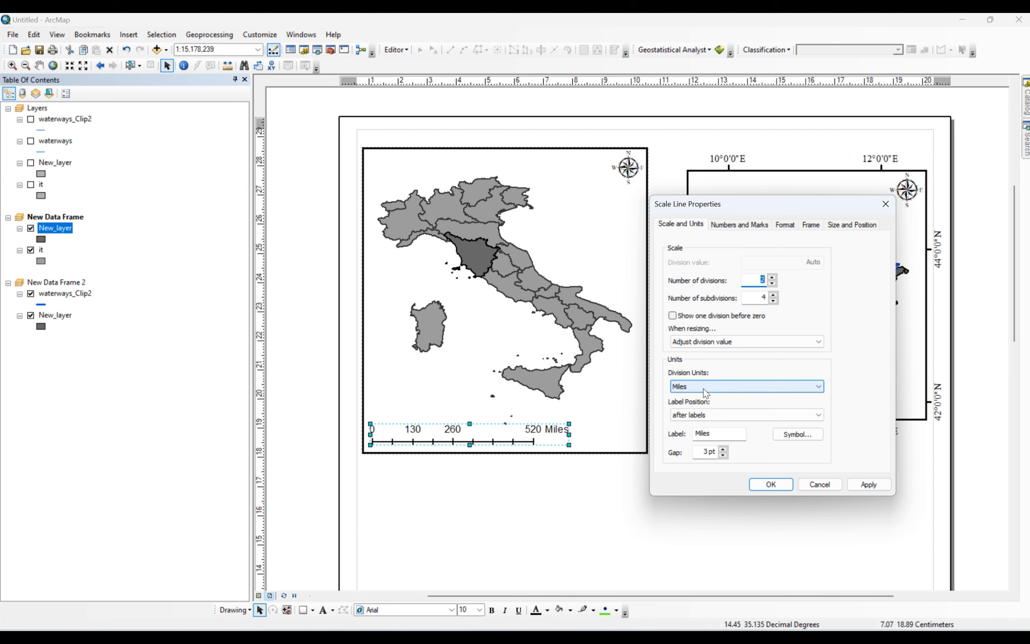
click(723, 391)
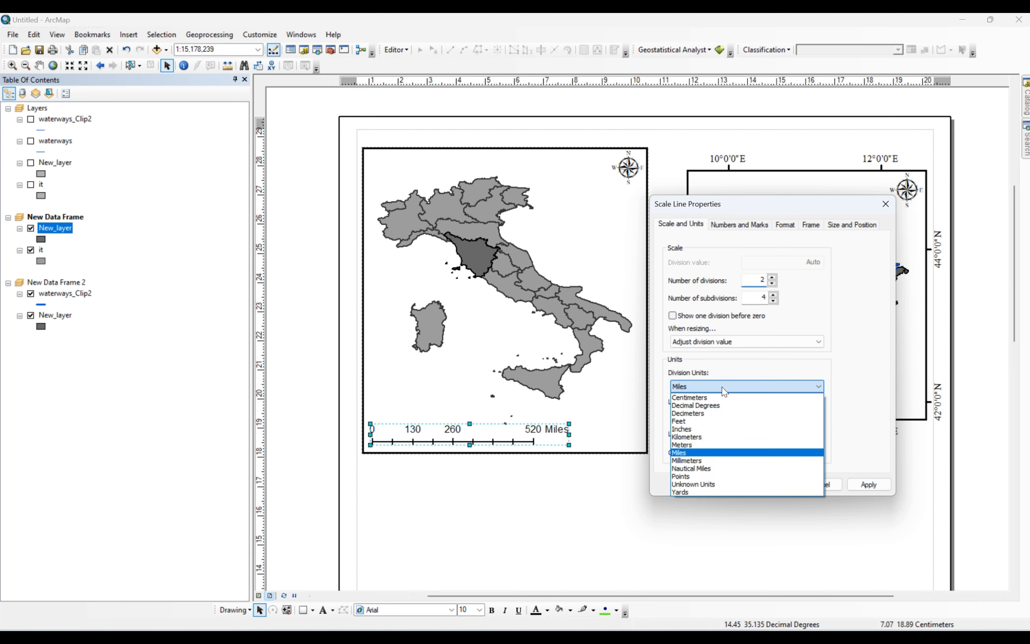
click(711, 436)
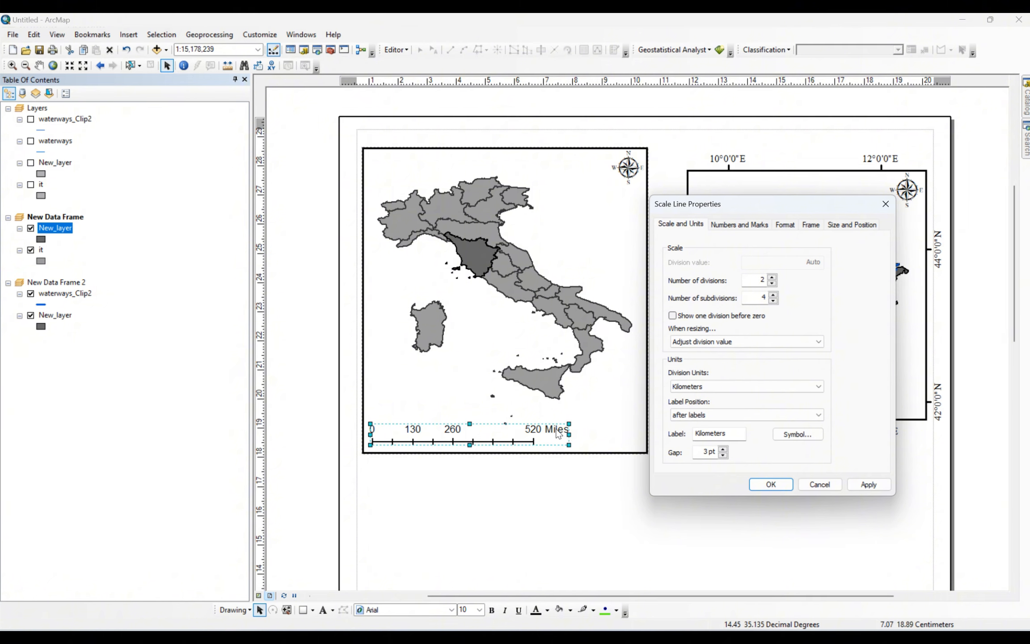
click(715, 416)
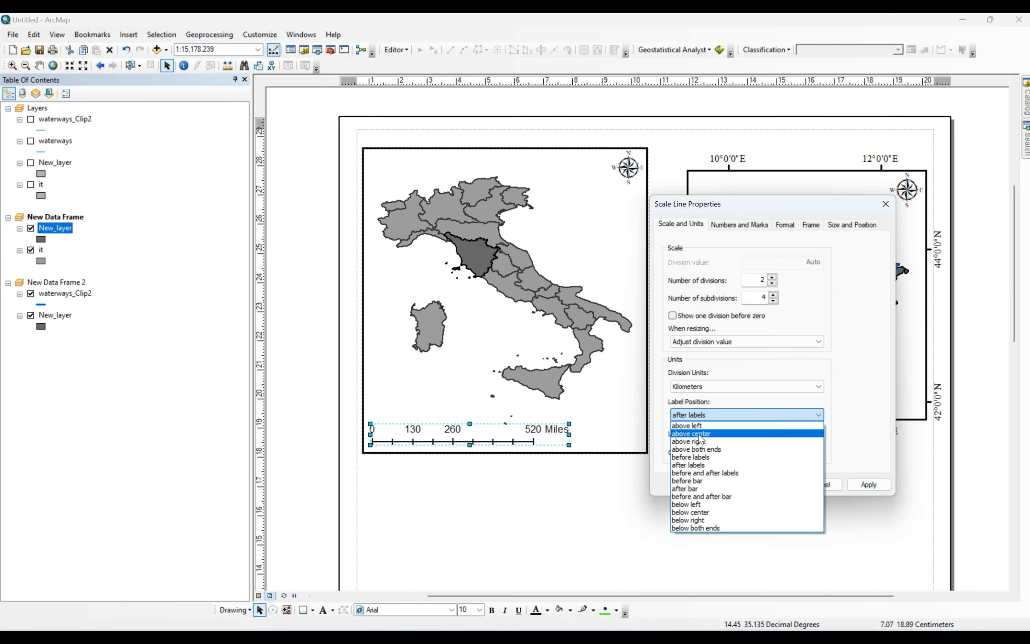
click(778, 404)
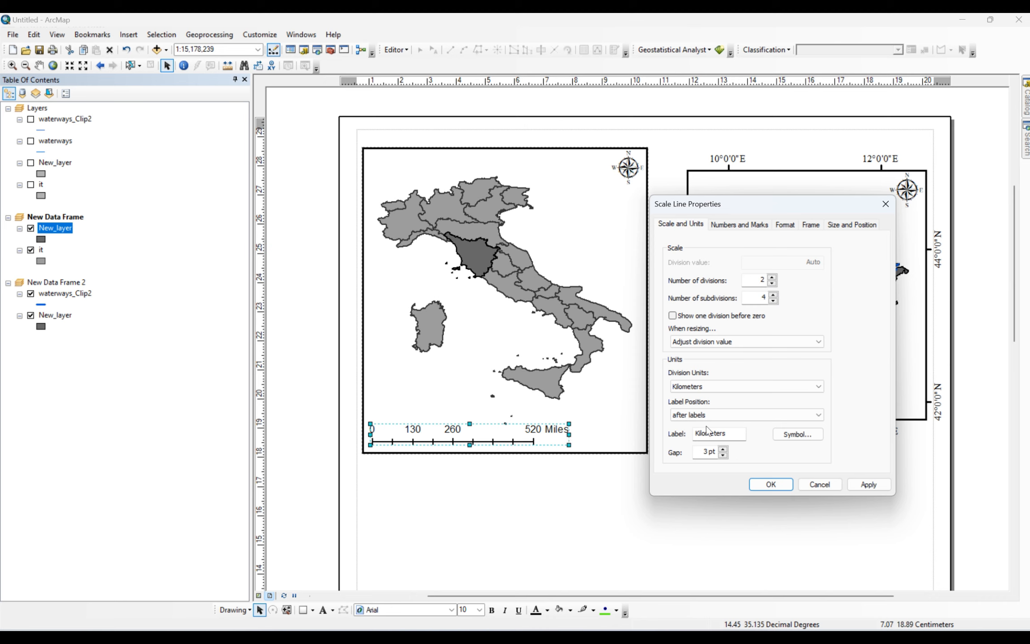
click(732, 435)
text(Km)
click(724, 449)
- Set the Italy scale bar to one division with two subdivisions and apply the change
click(775, 302)
click(774, 302)
click(867, 484)
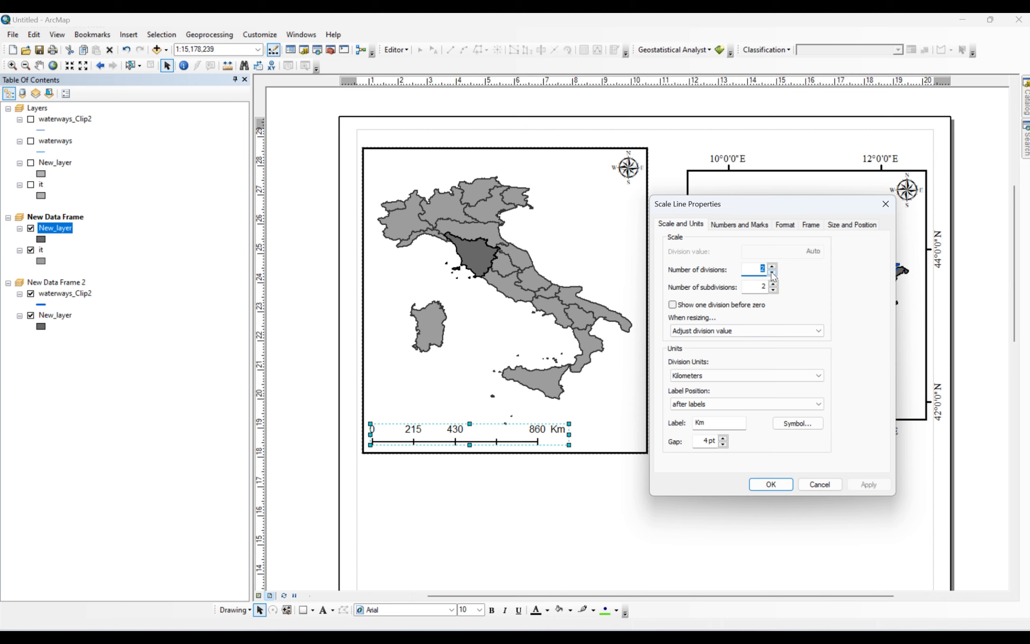
click(773, 290)
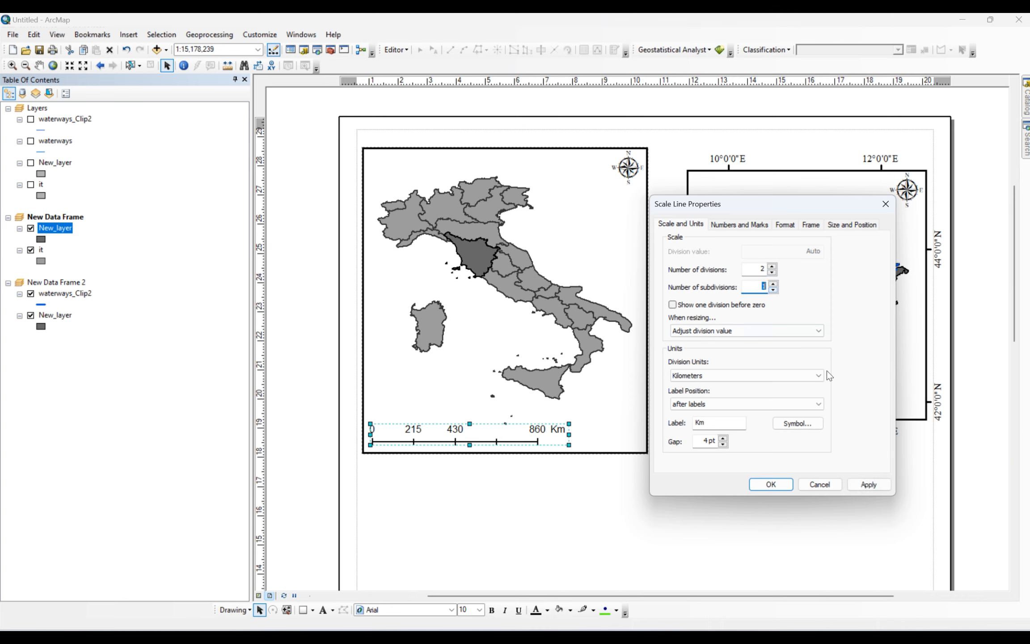
click(867, 485)
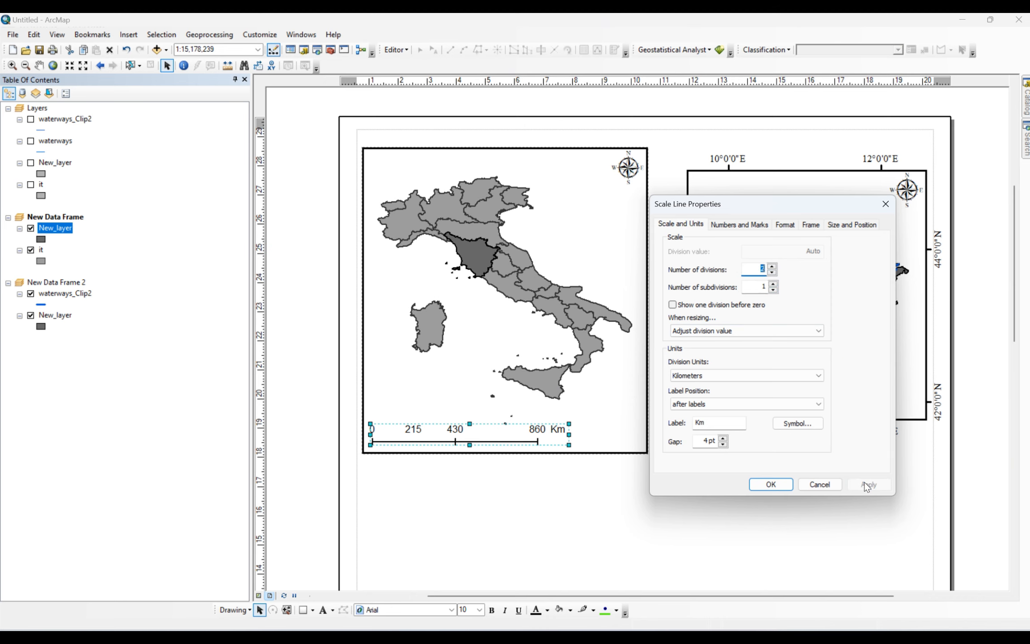
click(773, 273)
click(875, 485)
click(772, 266)
click(773, 284)
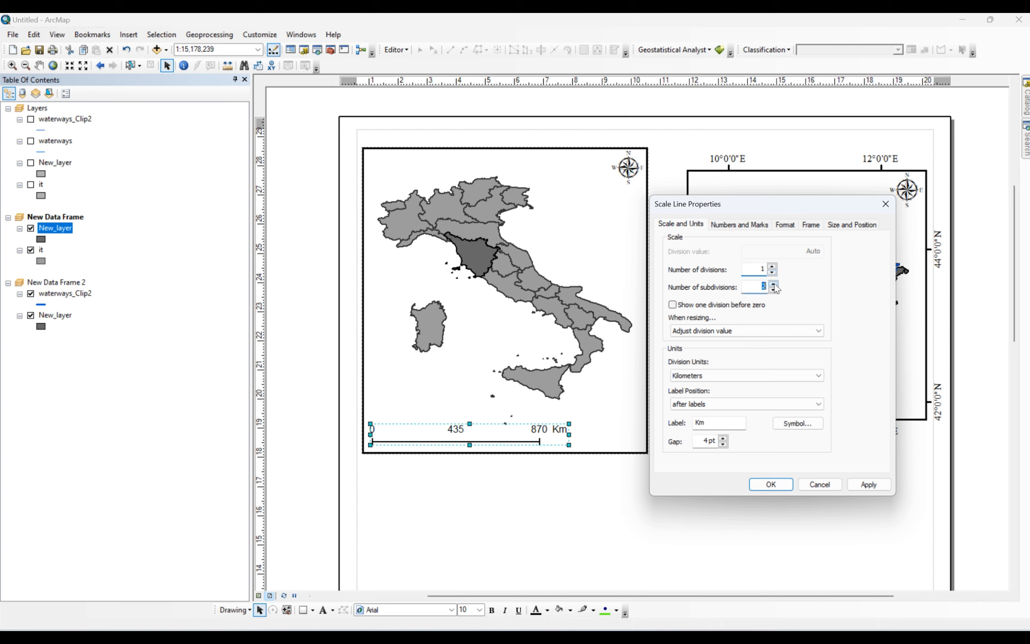
click(865, 485)
text(1)
- Set the Italy scale bar's text font to Times New Roman and apply the scale line properties
click(735, 229)
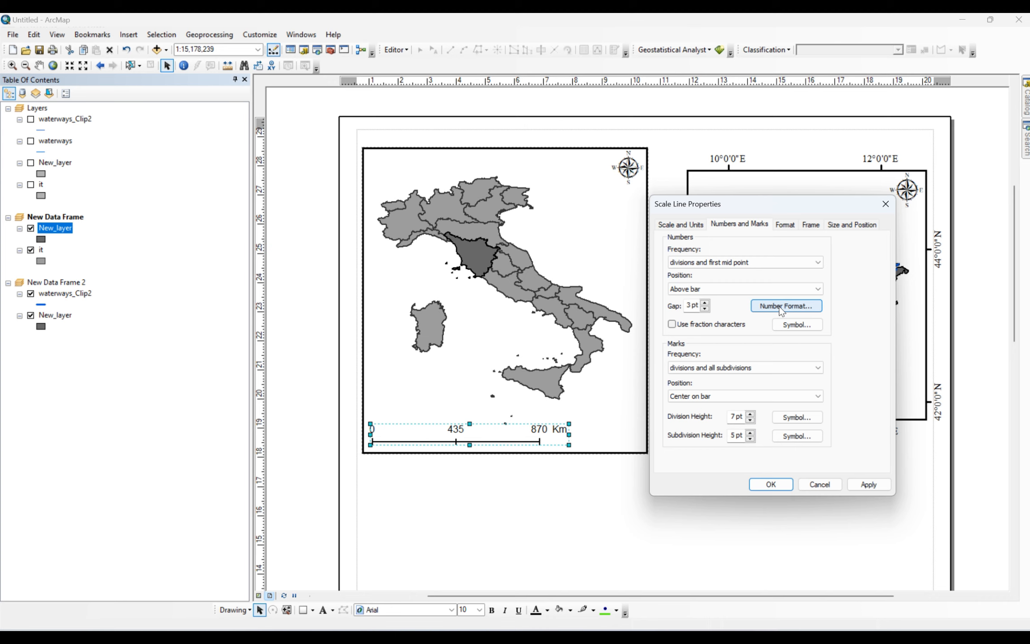
click(785, 227)
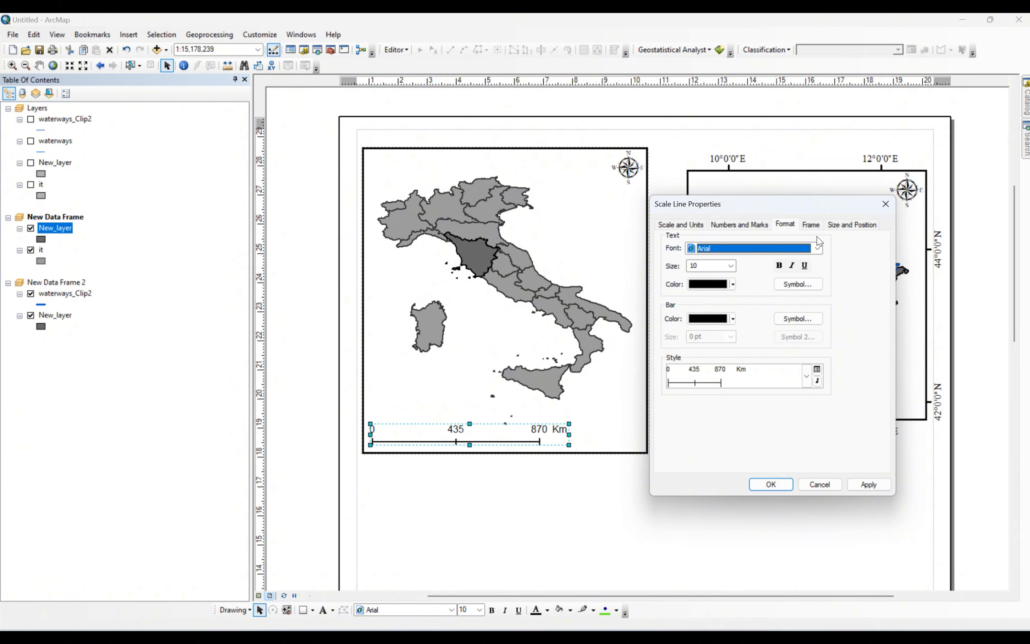
click(818, 248)
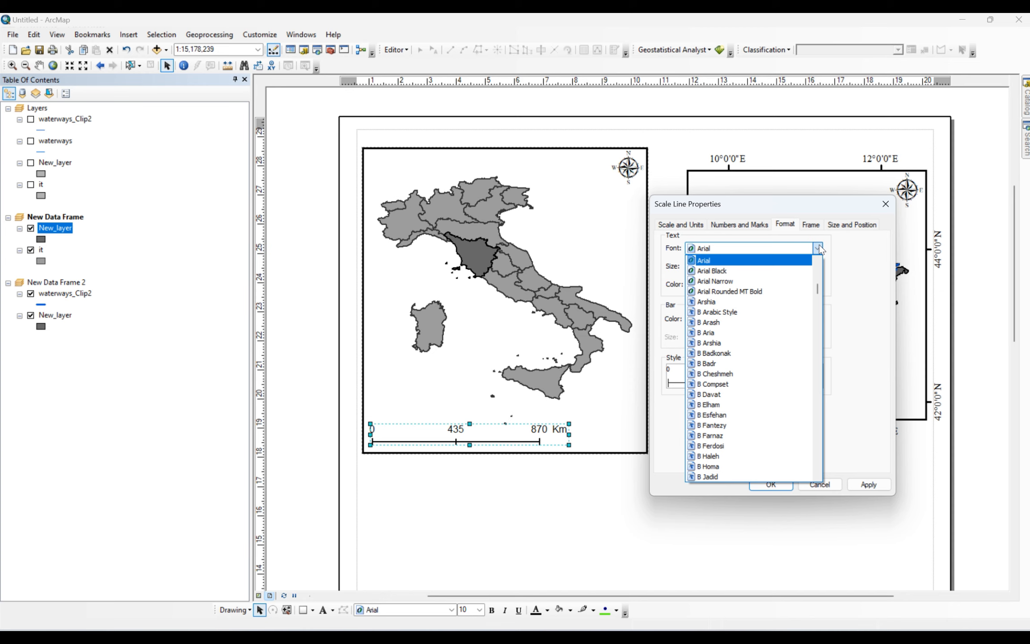
text(ti)
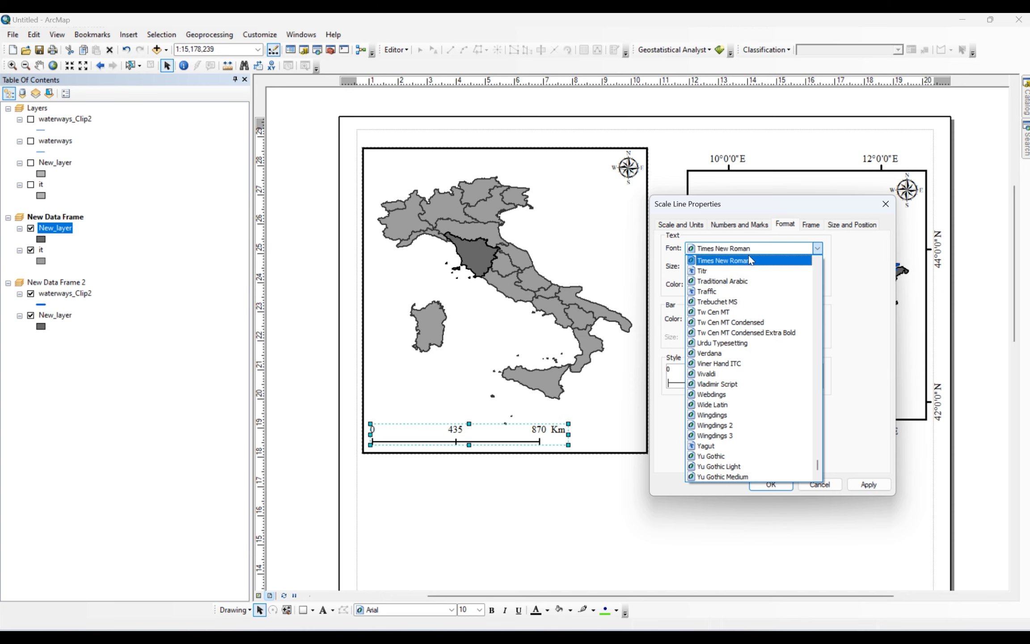
click(749, 260)
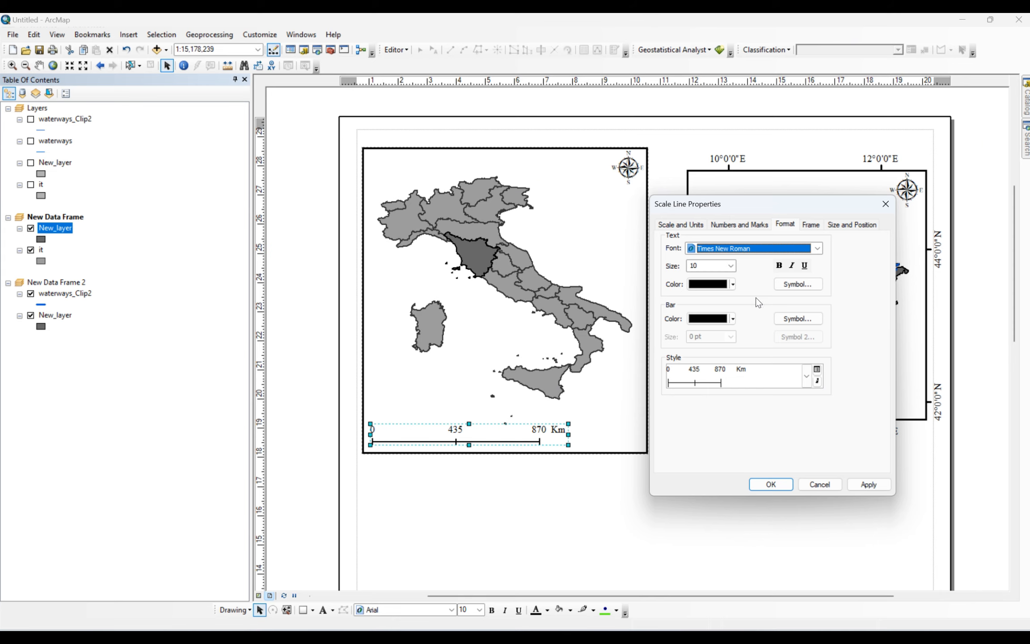
click(804, 228)
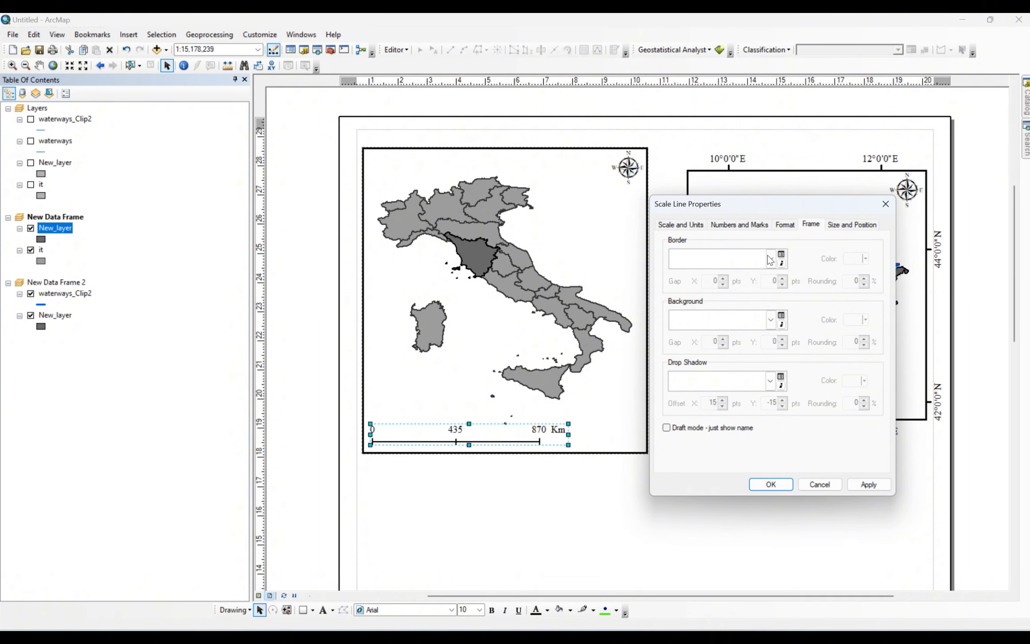
click(770, 260)
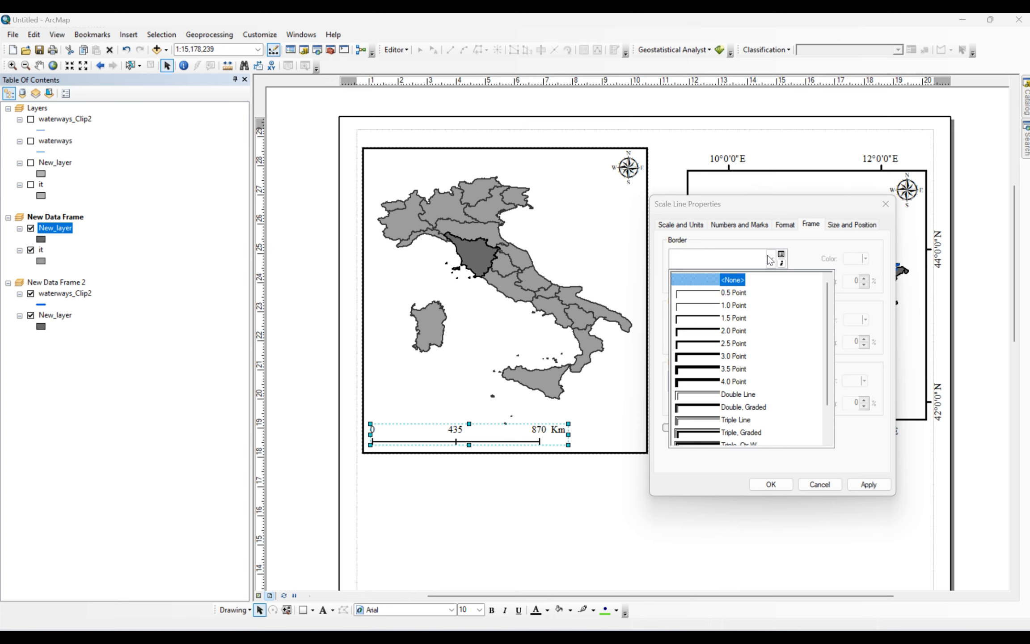
click(740, 249)
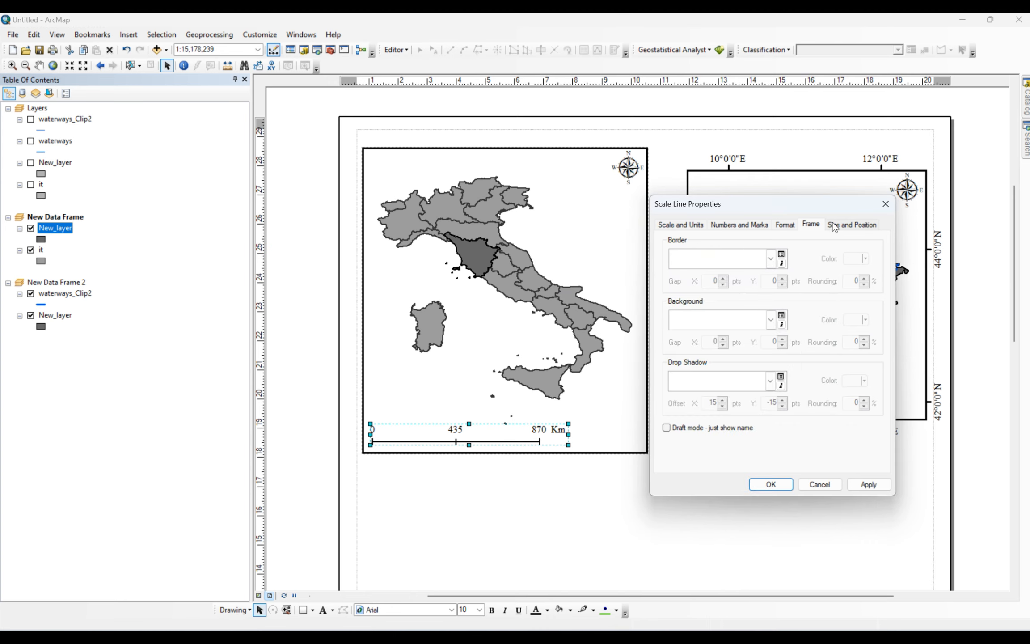
click(834, 225)
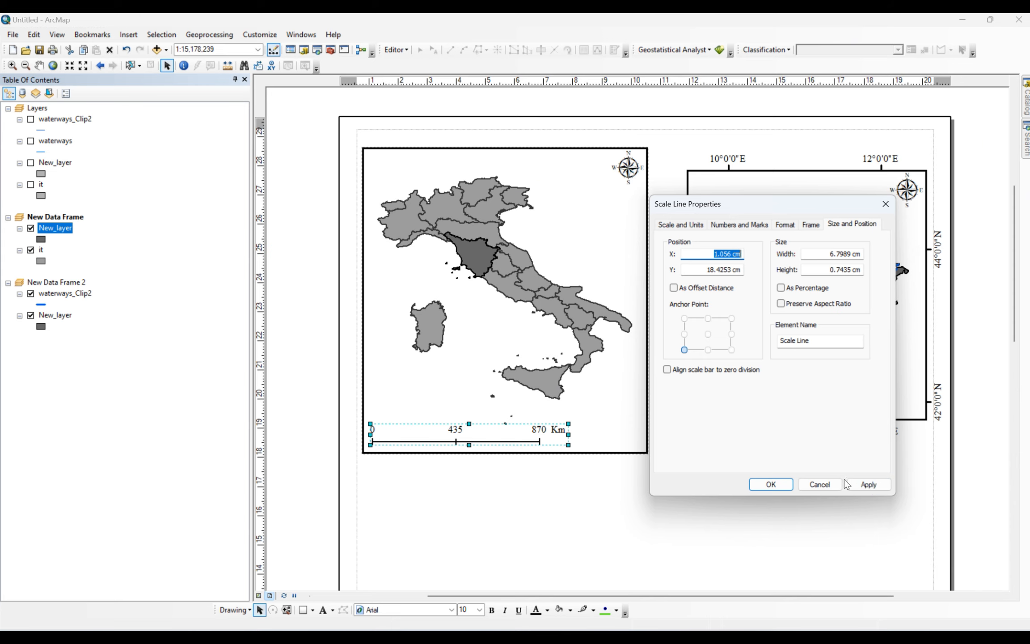
click(854, 485)
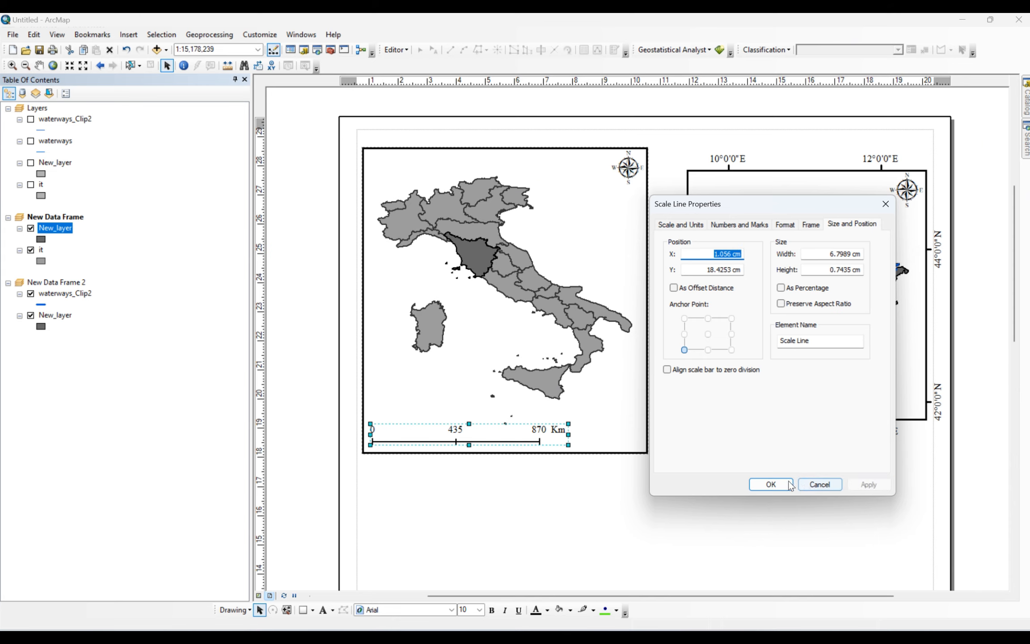
click(771, 484)
- Move the Italy scale bar to the lower-right corner of its frame
click(630, 465)
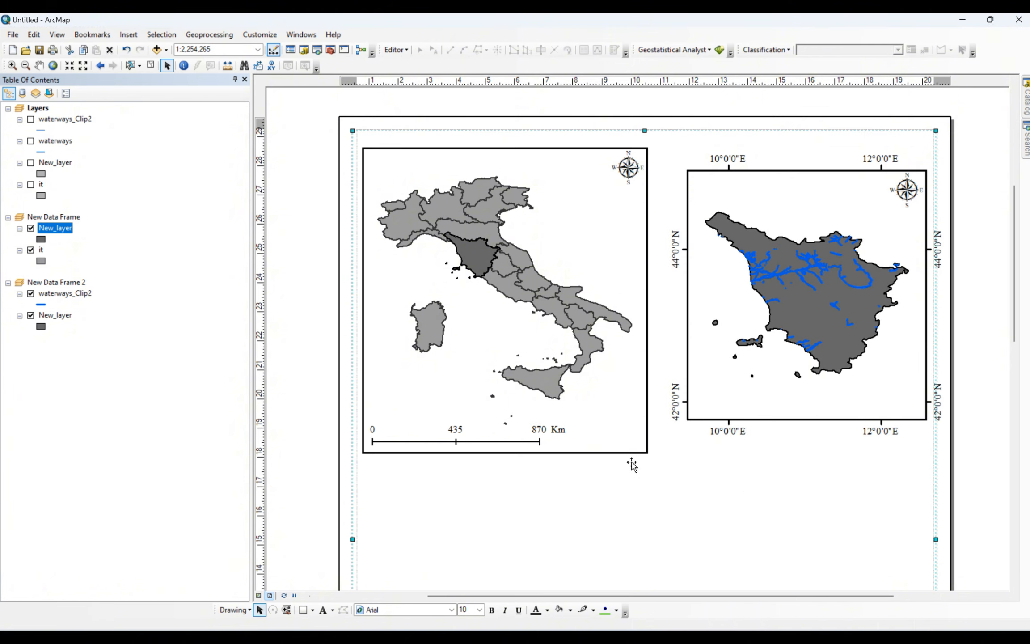
click(522, 438)
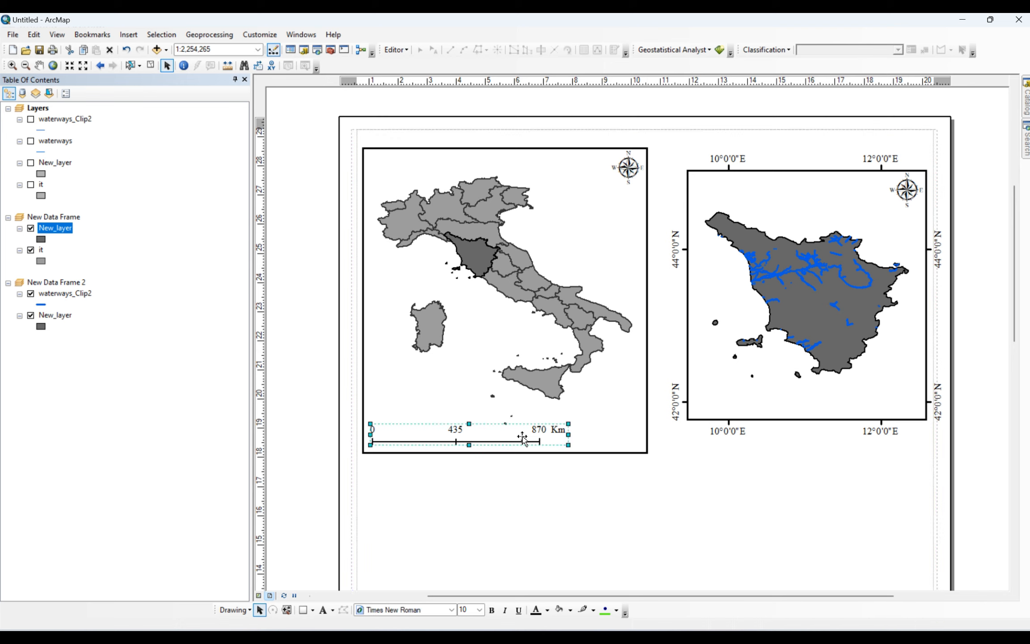
drag(522, 438, 599, 441)
click(671, 448)
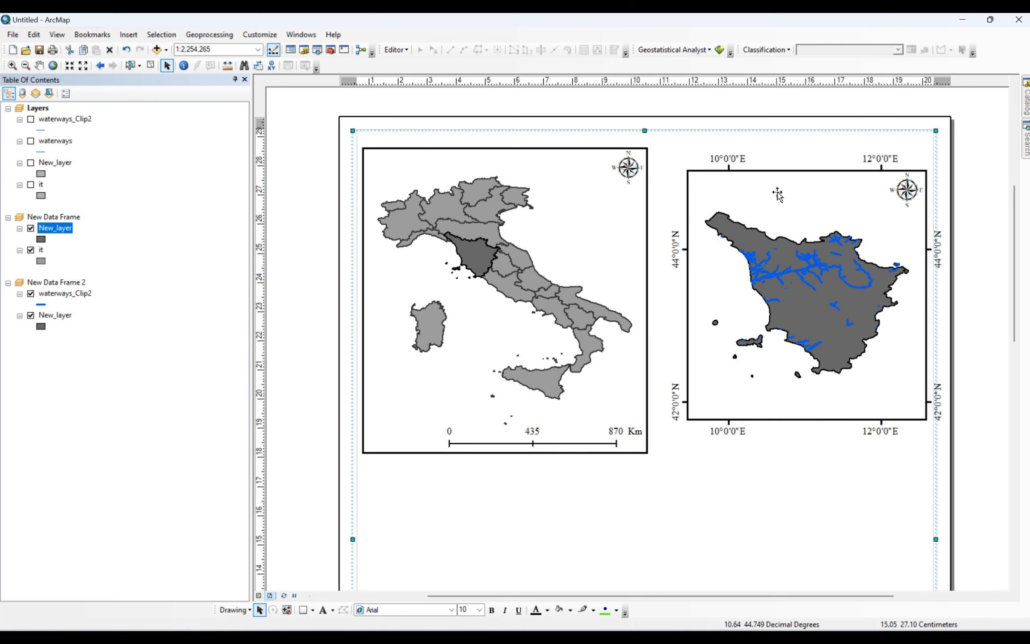
- Insert a Scale Line 2 scale bar for the Tuscany frame and place it below the region inside the frame
click(805, 191)
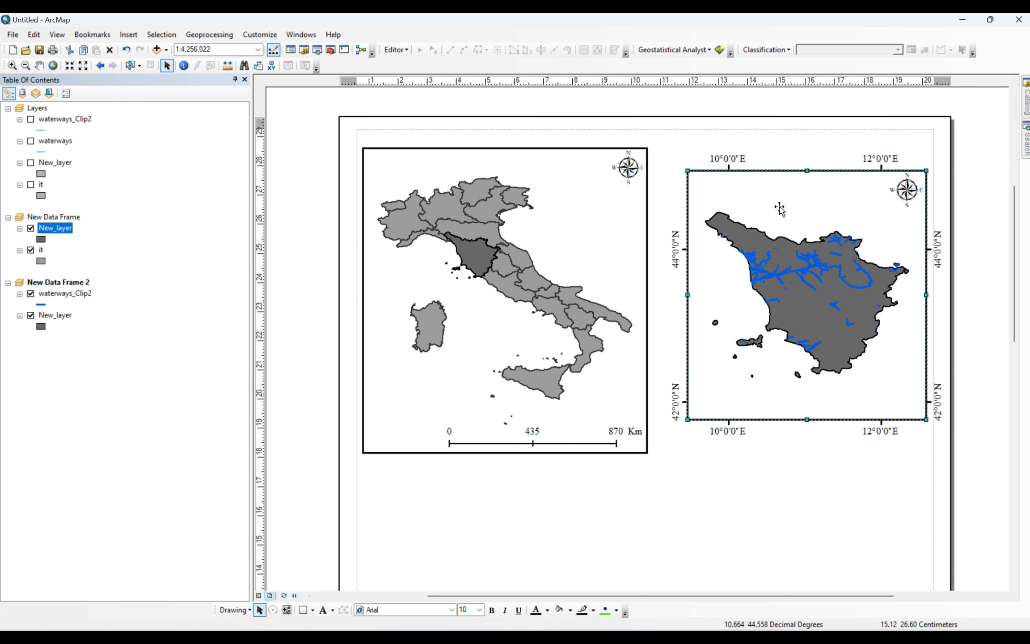
click(128, 34)
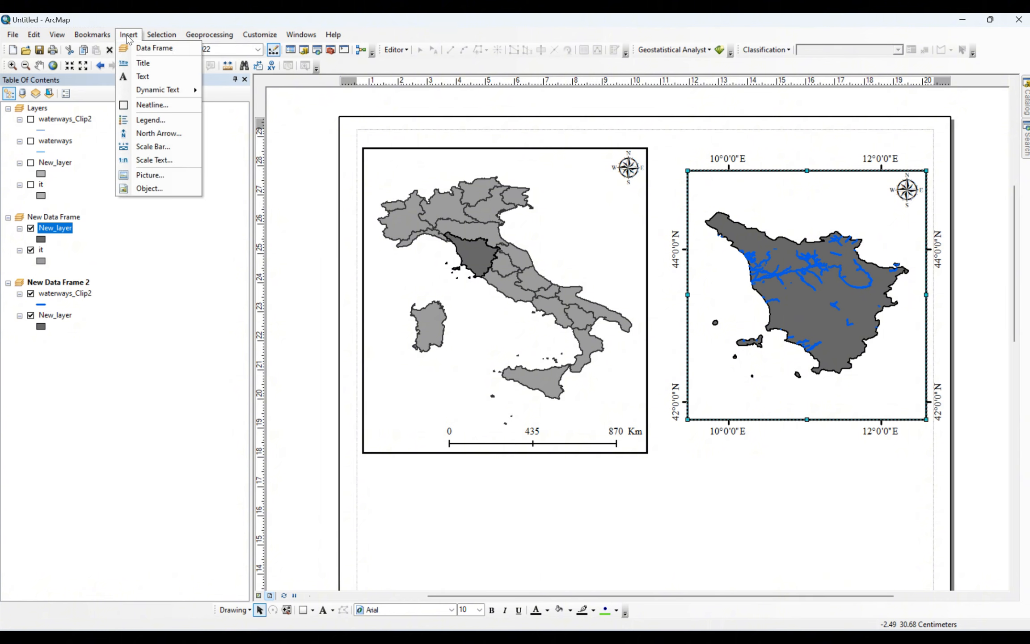
click(134, 147)
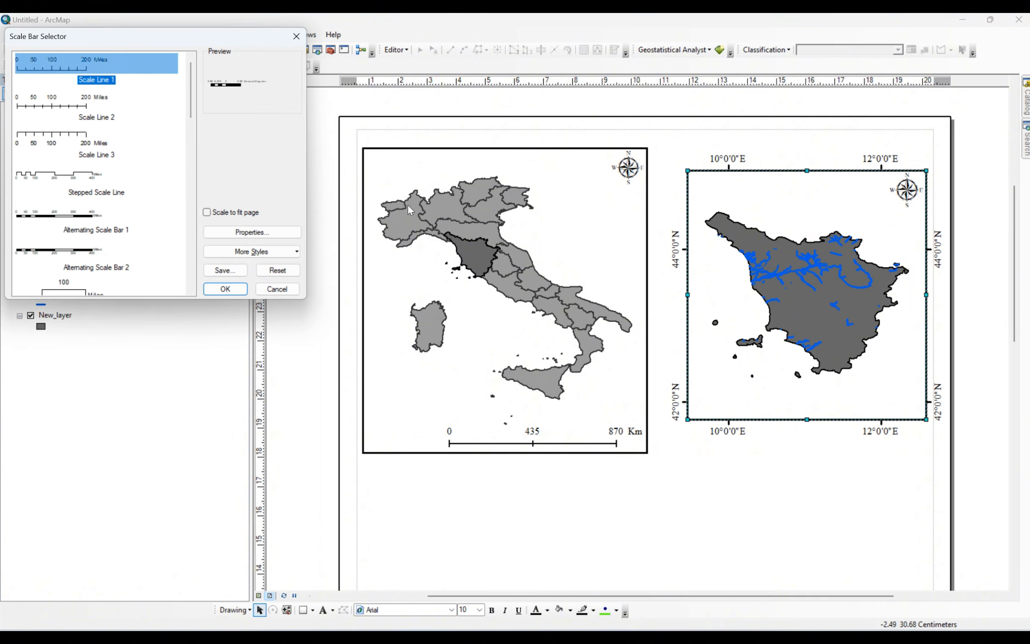
click(79, 114)
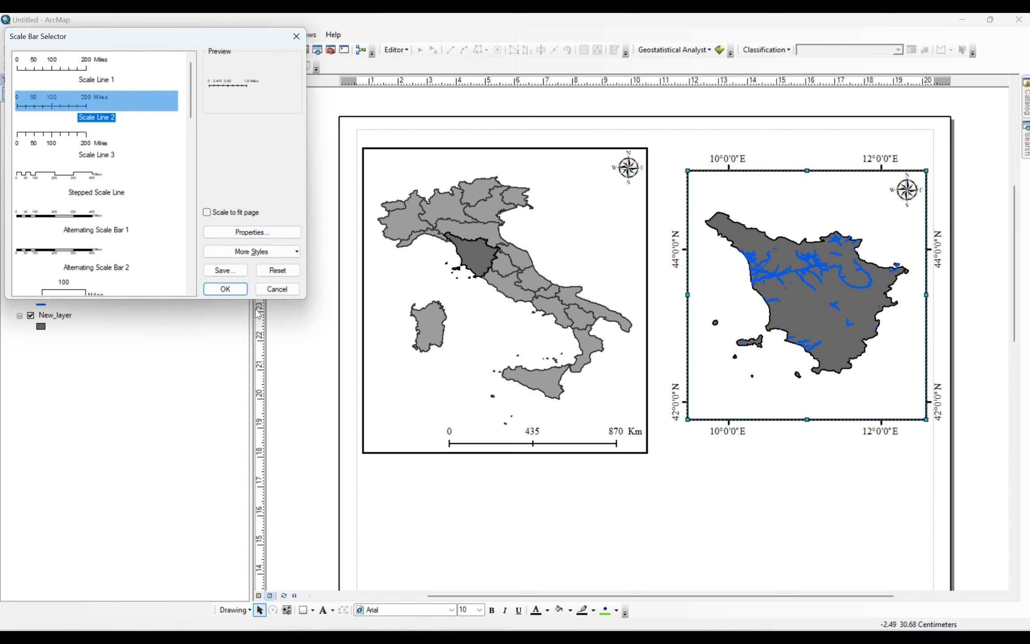
click(240, 290)
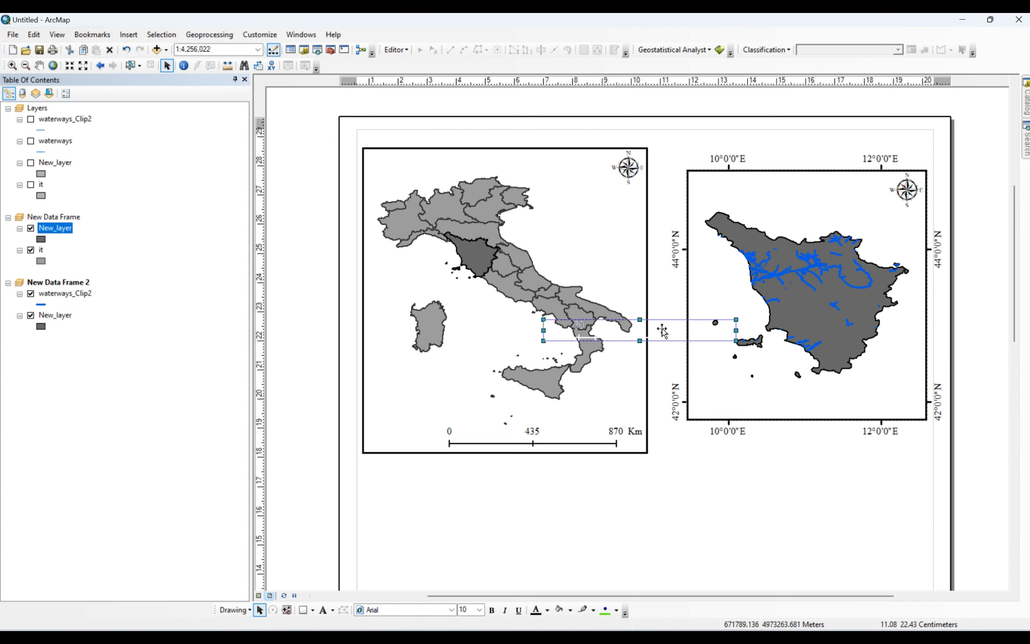
drag(662, 330, 828, 399)
- Set the Tuscany scale bar to one division with two subdivisions and apply the change
right_click(827, 393)
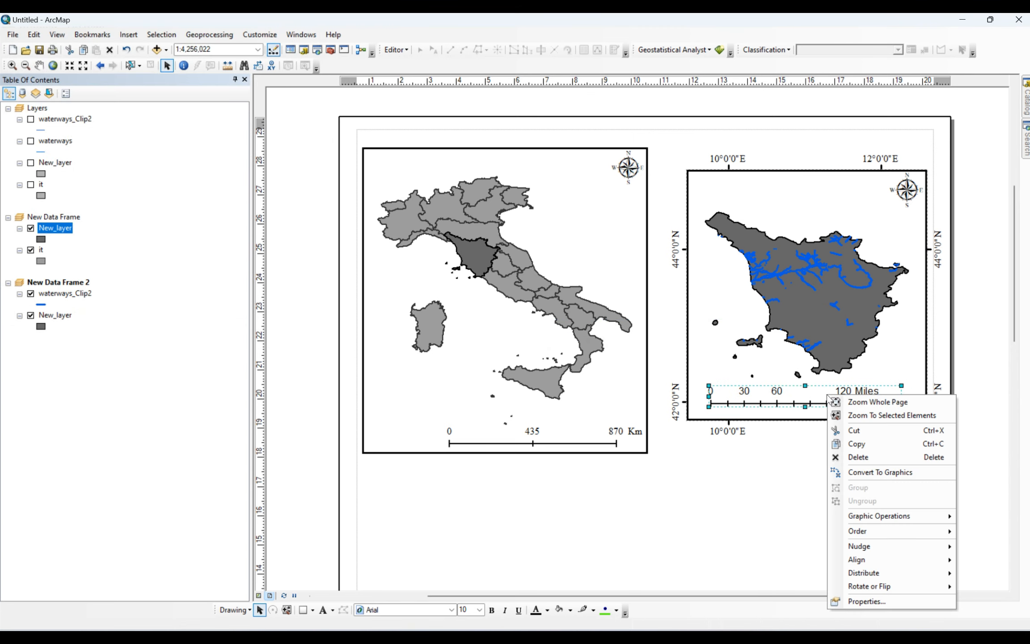
click(854, 606)
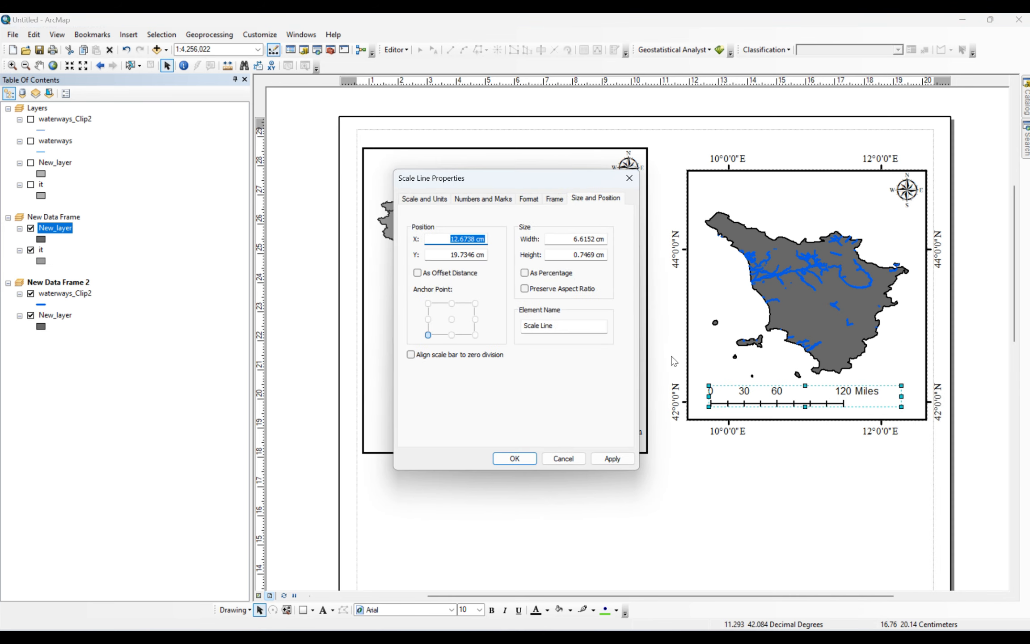
click(448, 201)
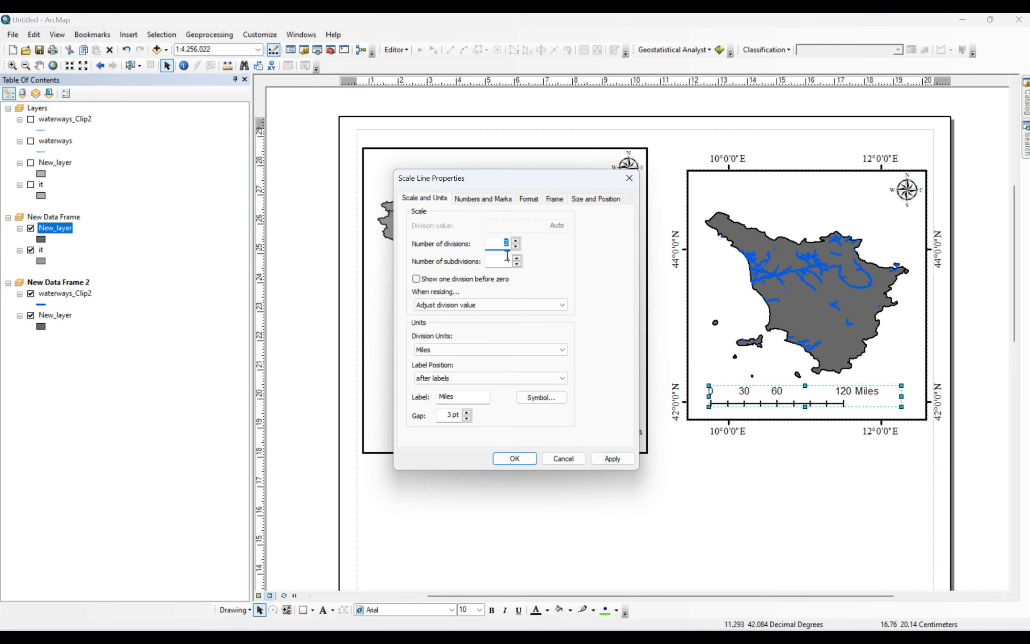
click(517, 264)
click(516, 263)
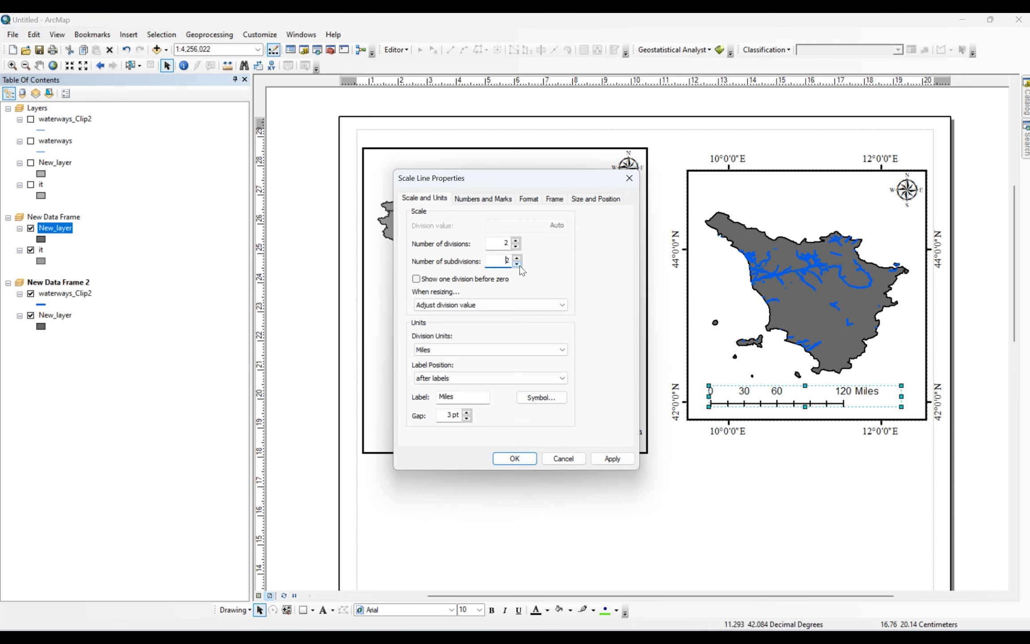
click(517, 241)
click(609, 456)
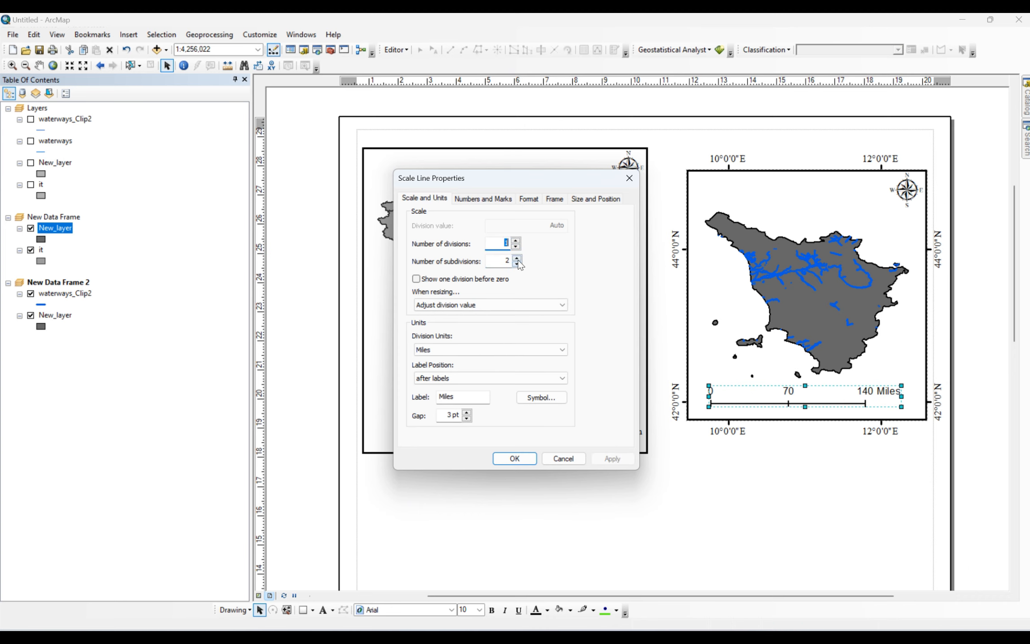
- Set the Tuscany scale bar's division units to Kilometers, its label to Km and the label gap to 4 pt
click(476, 351)
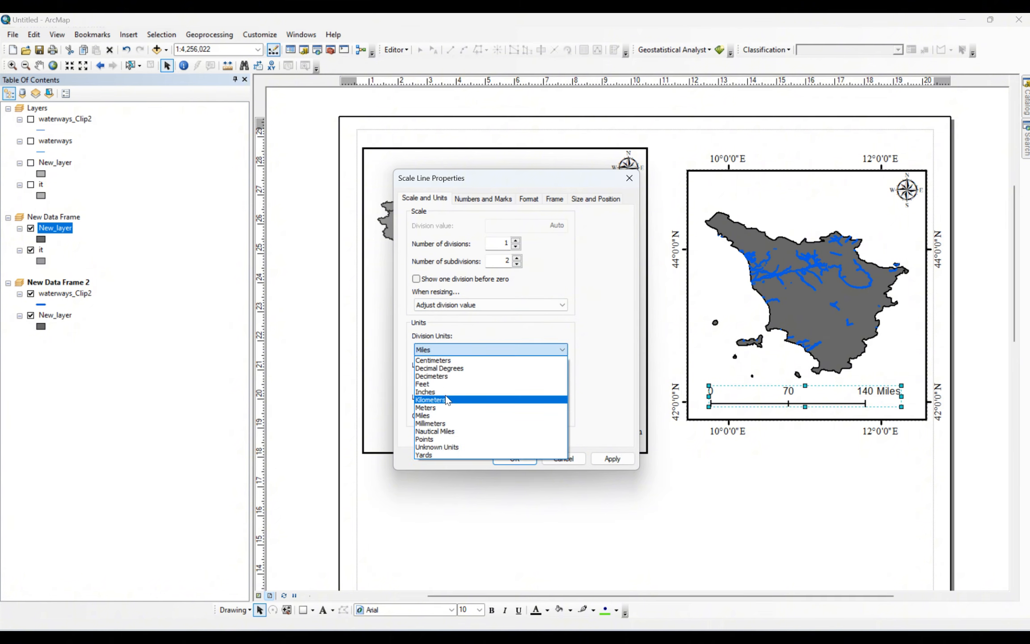
click(469, 395)
drag(469, 395, 443, 402)
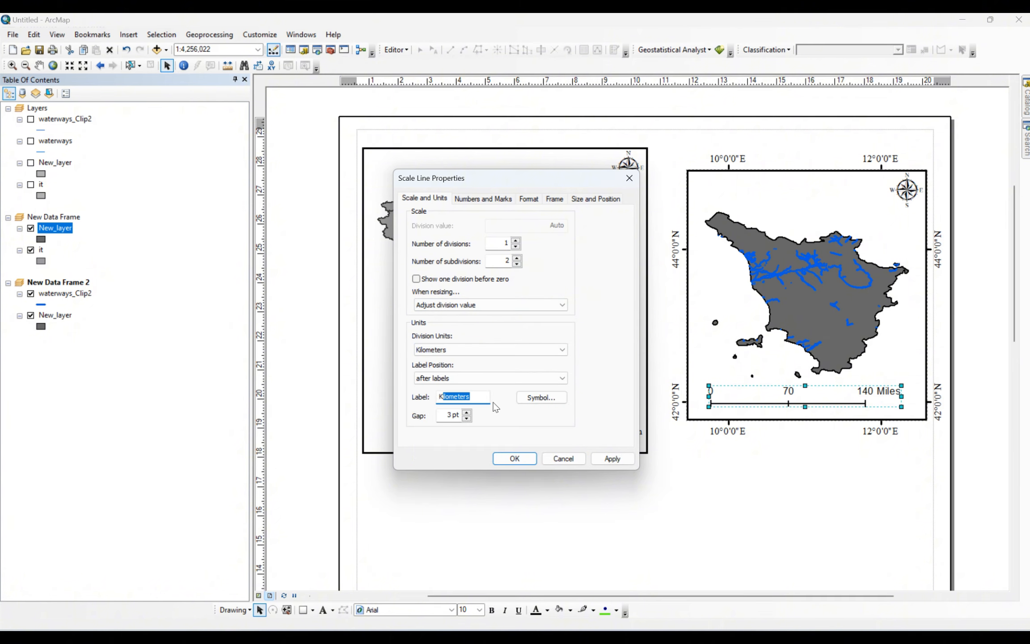
key(BackSpace)
click(468, 413)
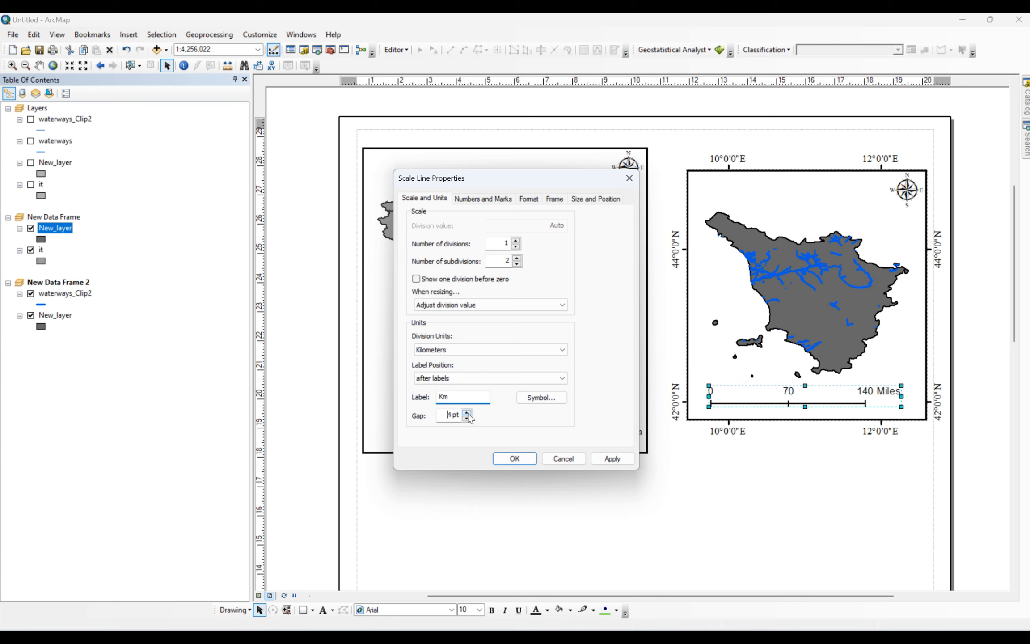
click(596, 463)
- Set the Tuscany scale bar's text font to Times New Roman and apply the scale line properties
click(525, 201)
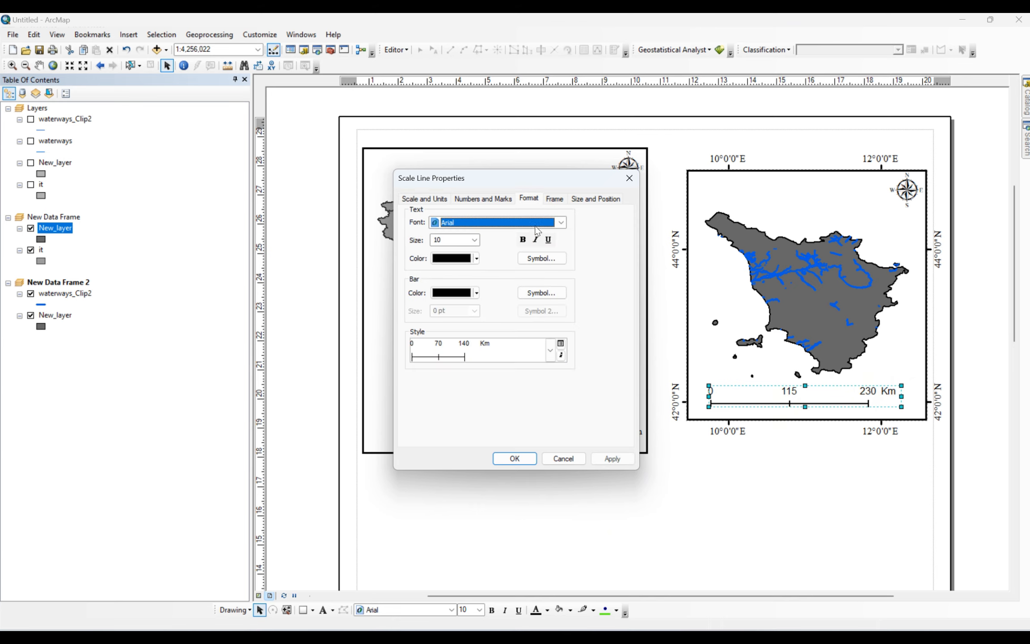
click(561, 222)
key(t)
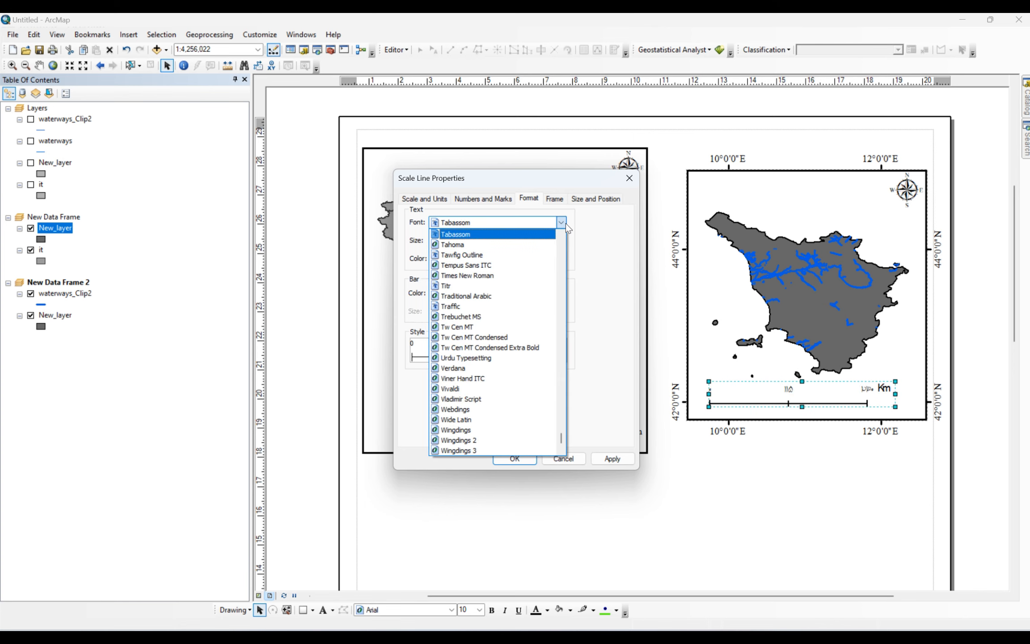
key(t)
key(t)
key(t)
key(t)
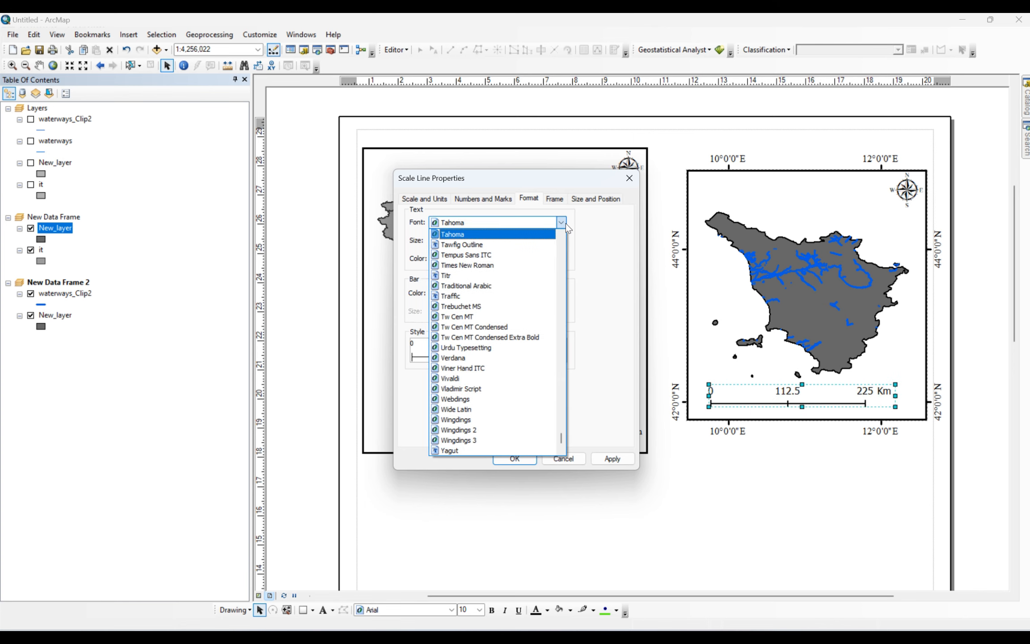
key(Return)
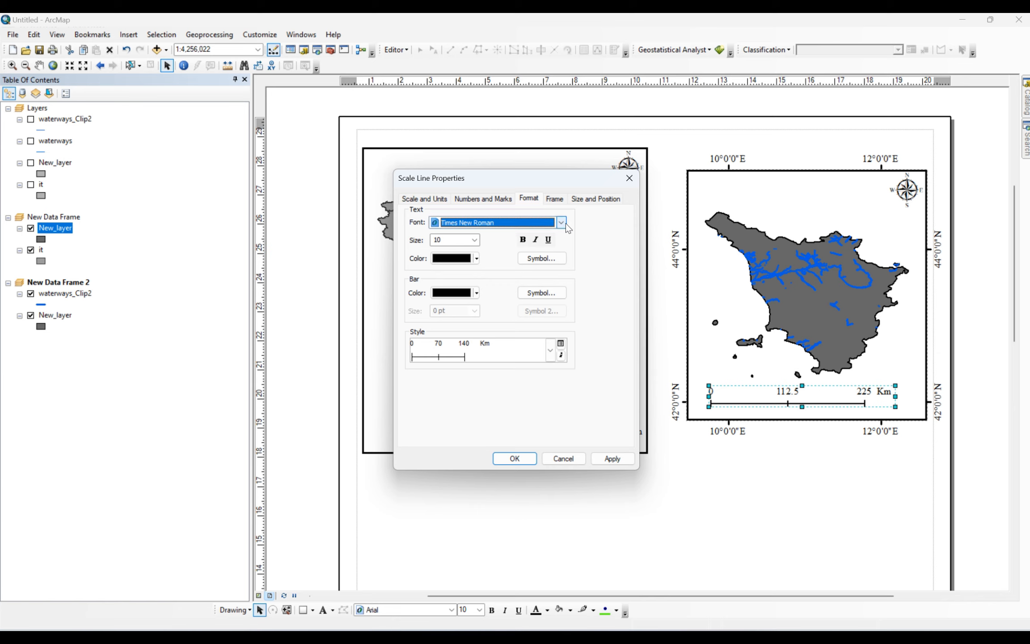
click(612, 458)
click(512, 457)
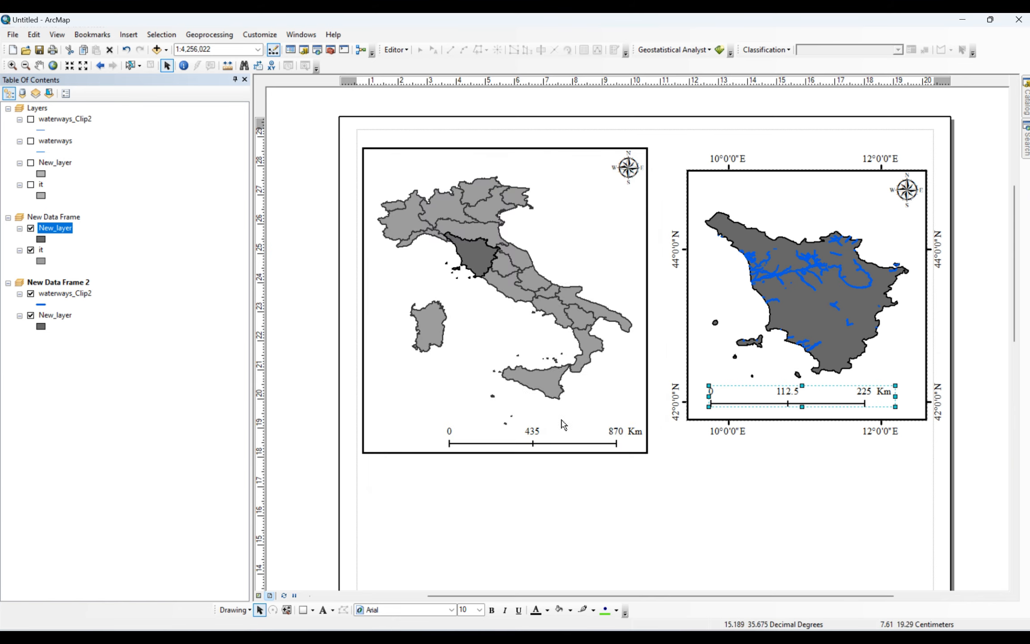
- Move the Tuscany scale bar to the lower-right corner of its frame
drag(787, 407, 817, 419)
click(886, 460)
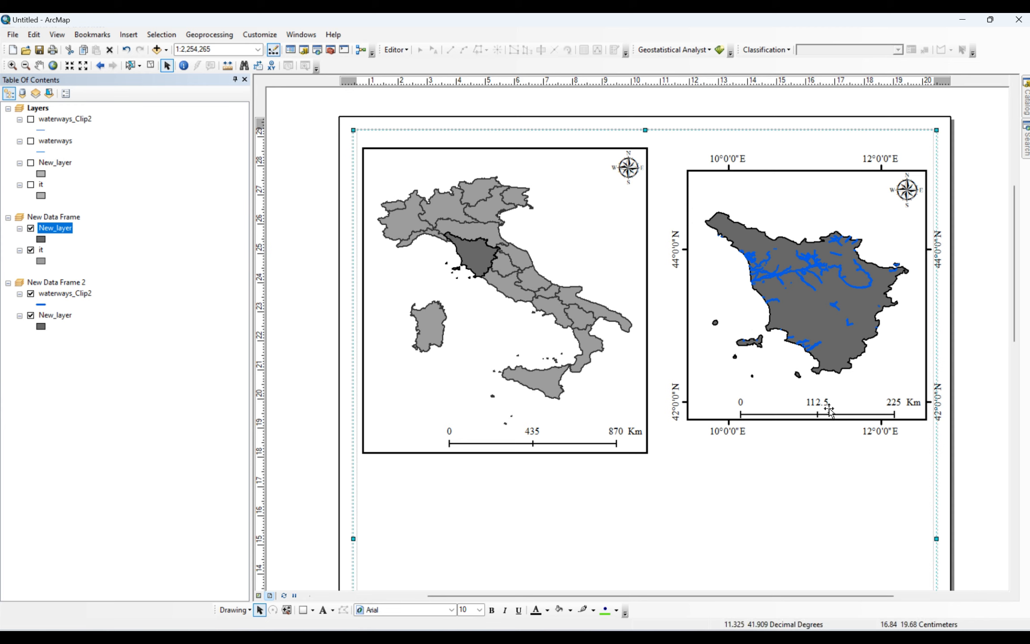
click(830, 409)
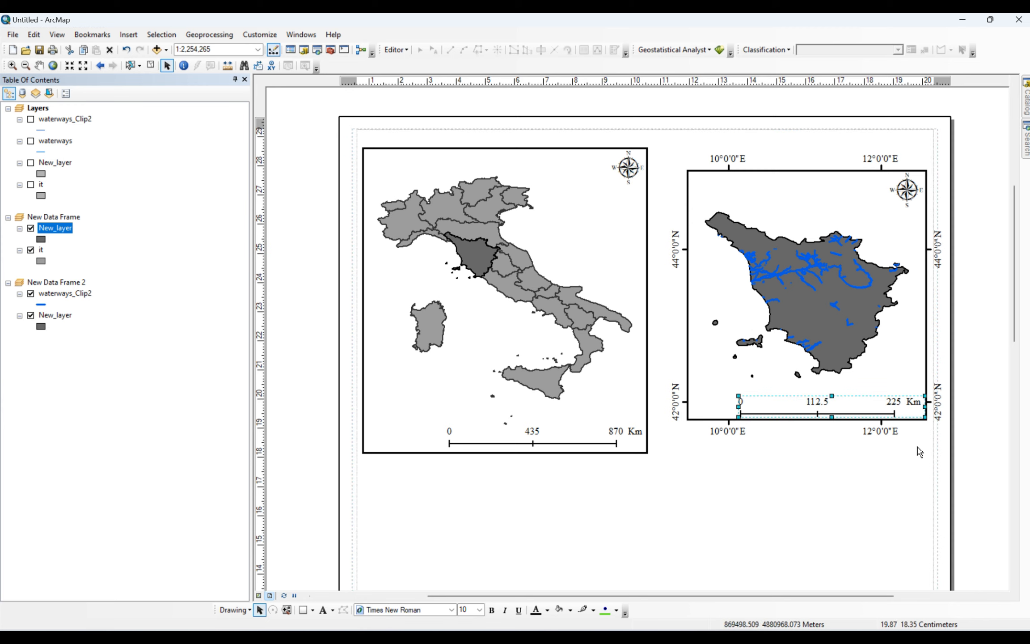
click(916, 448)
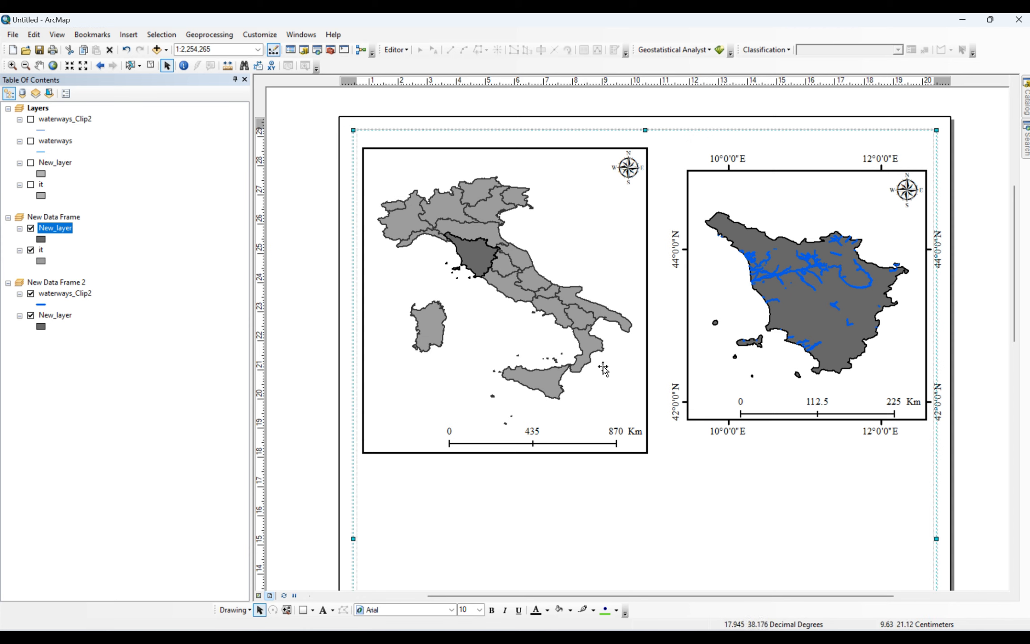
click(328, 295)
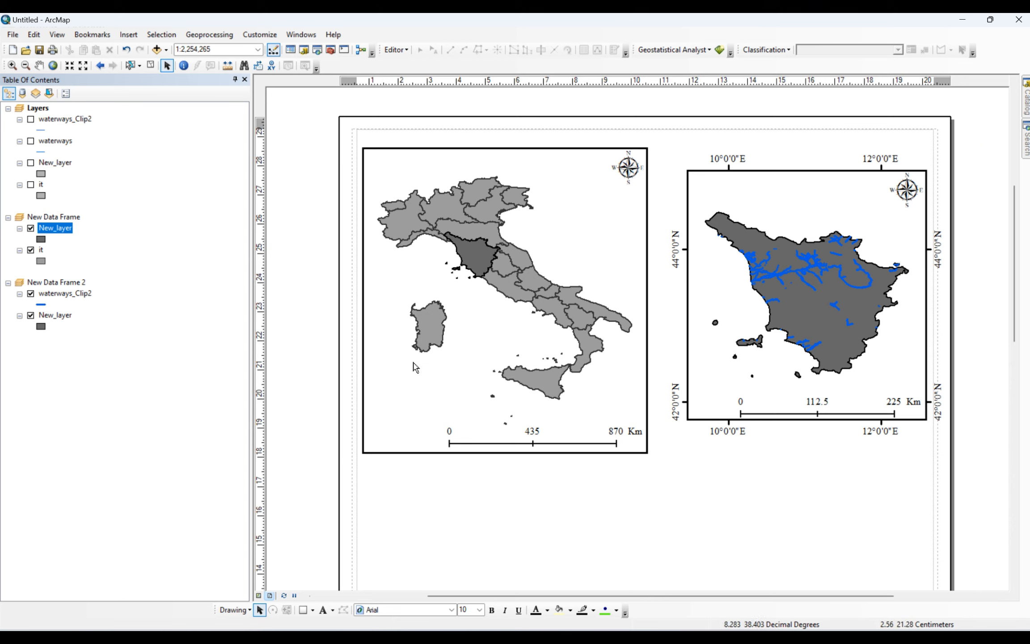
click(472, 264)
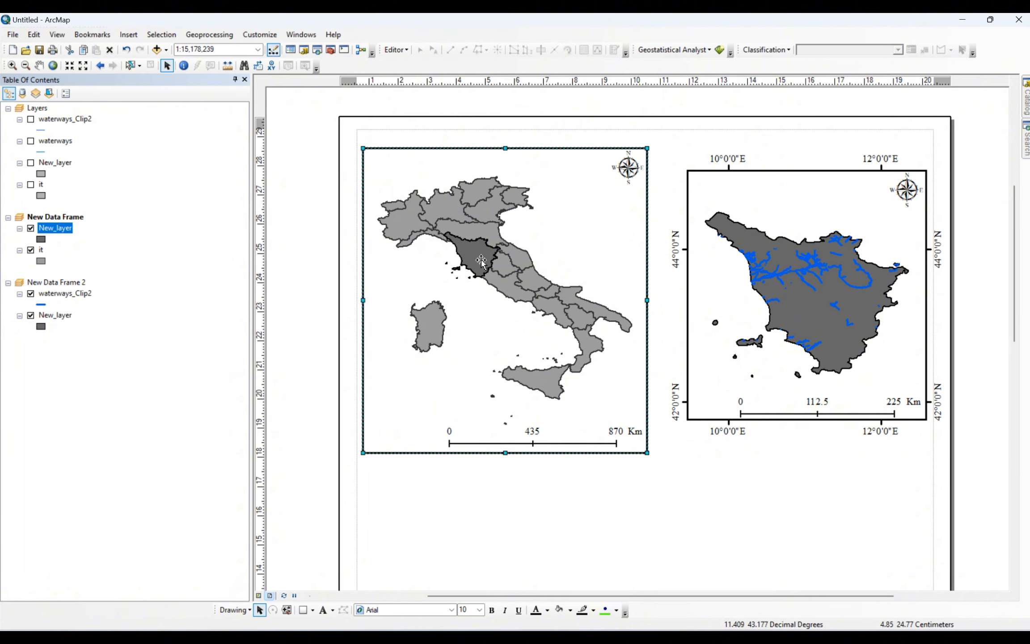
click(326, 275)
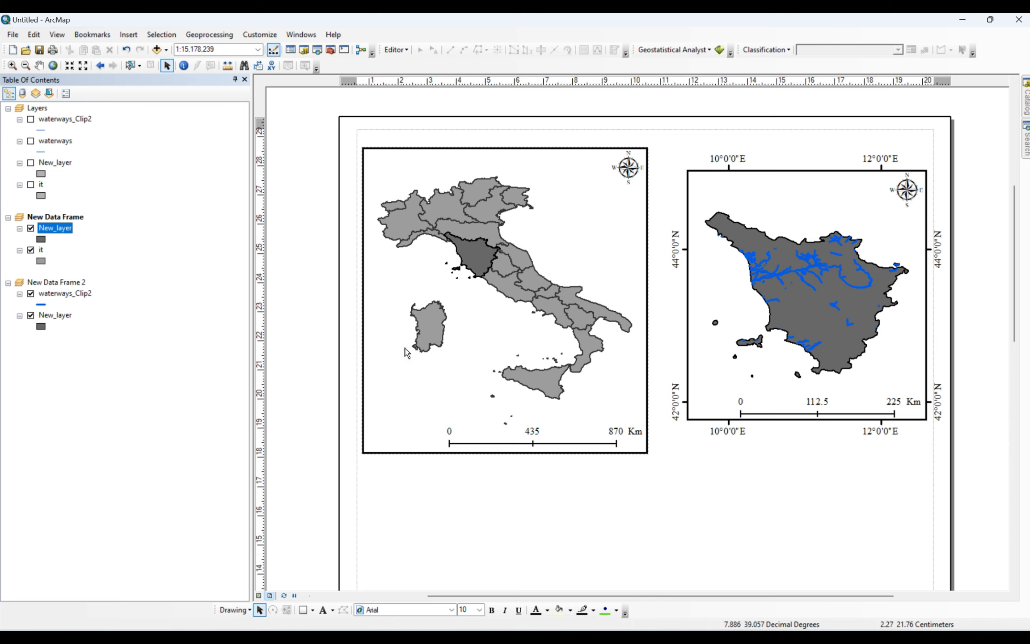
- Start a legend for the Italy frame with the layers New_layer and it as legend items in one column
click(398, 363)
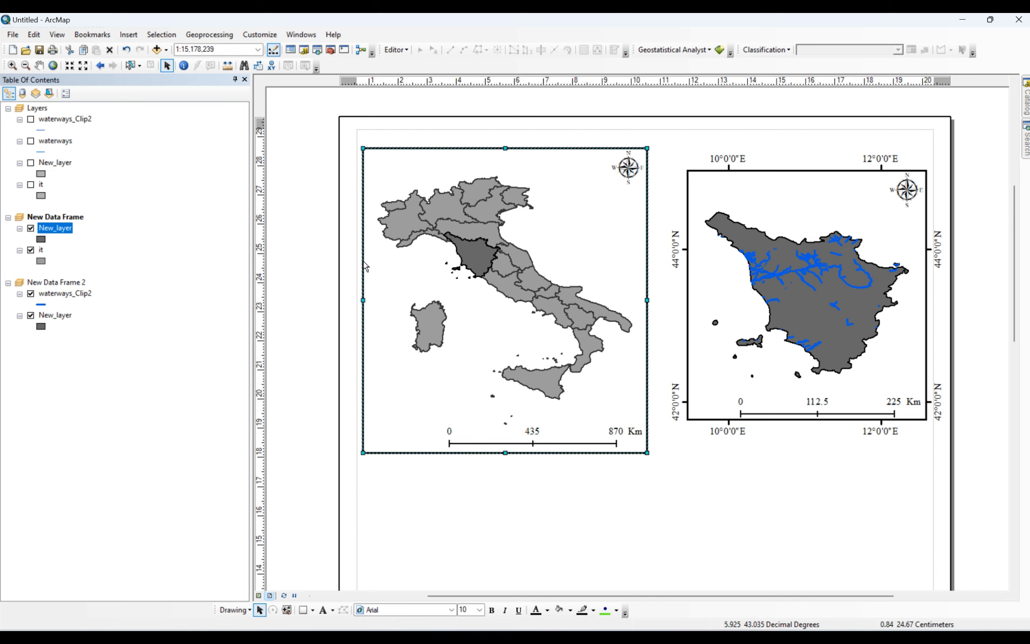
click(129, 34)
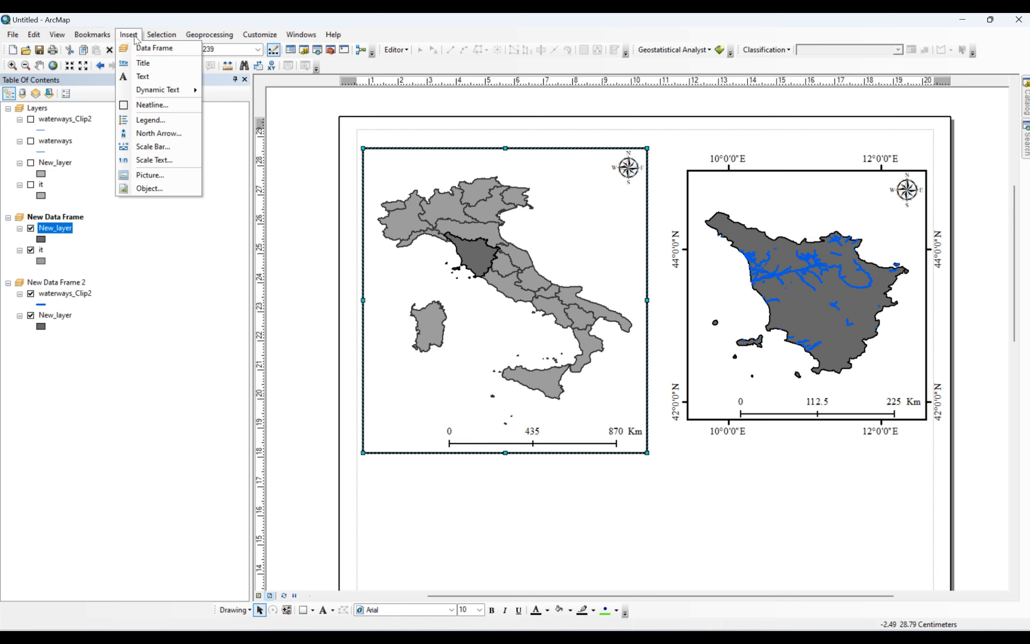
click(151, 121)
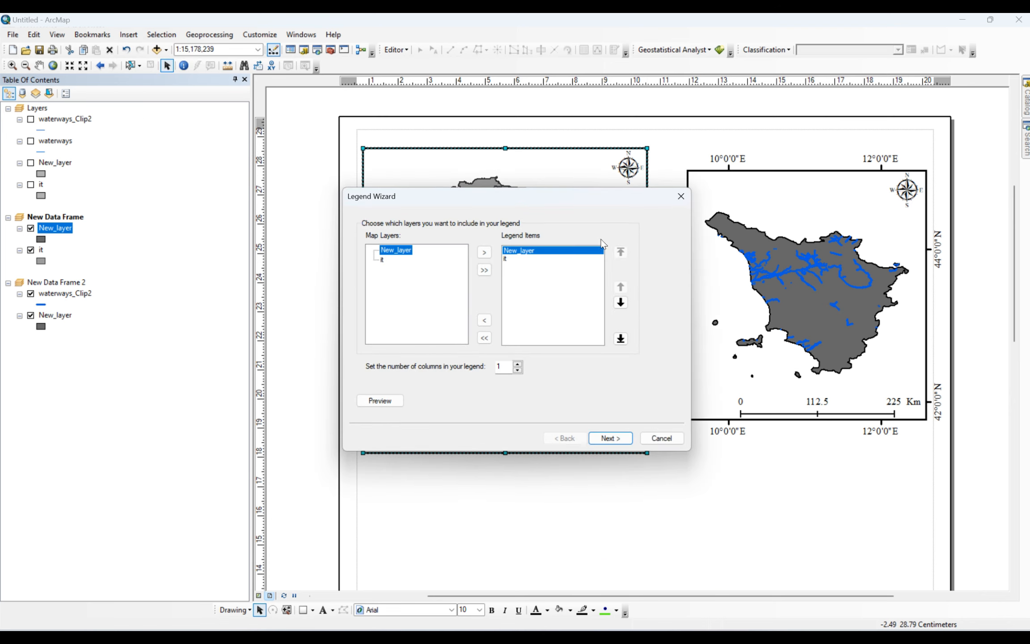
drag(603, 199, 602, 325)
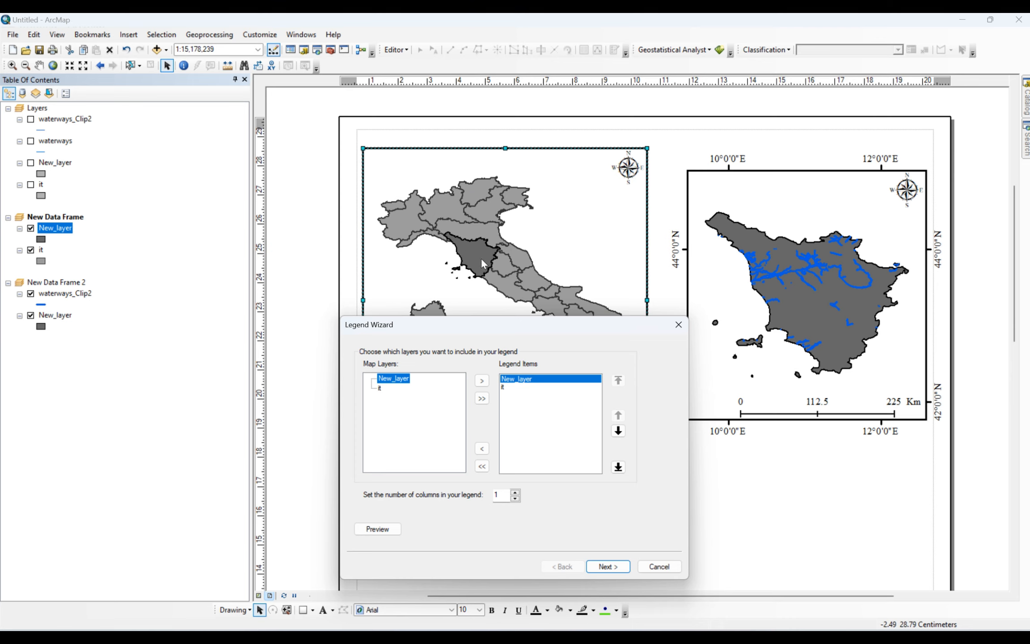
click(516, 406)
click(407, 383)
click(554, 401)
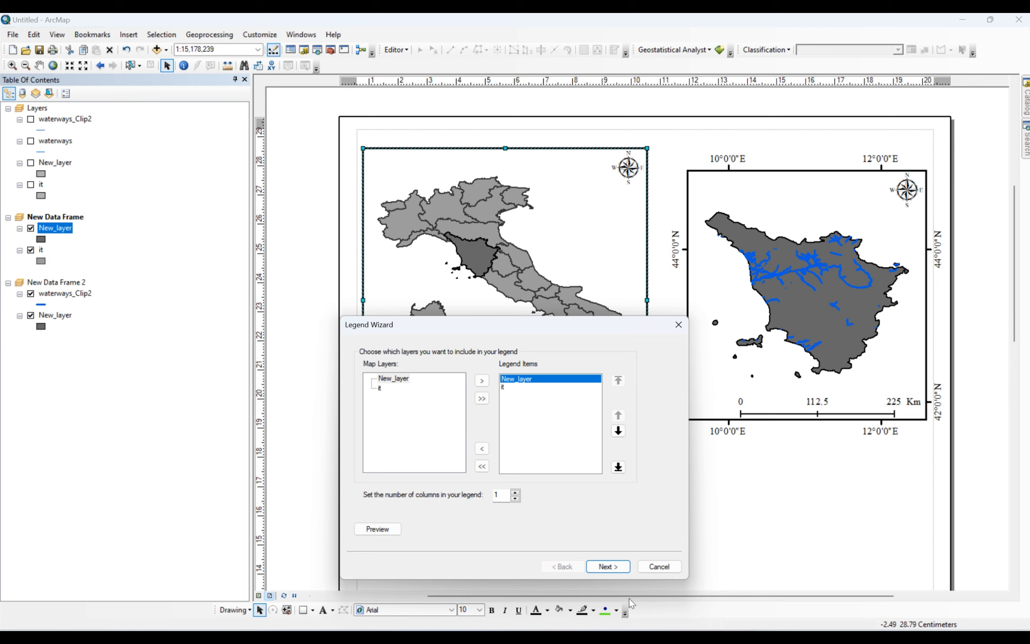
- Clear the Italy legend's title text and set its title font to Times New Roman
click(623, 569)
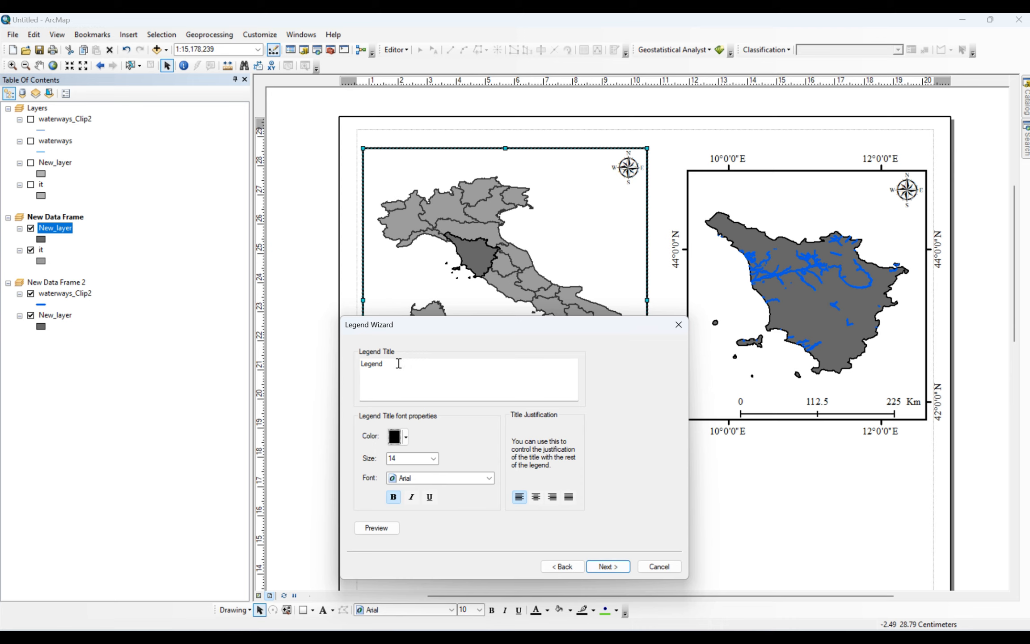
drag(397, 363, 352, 366)
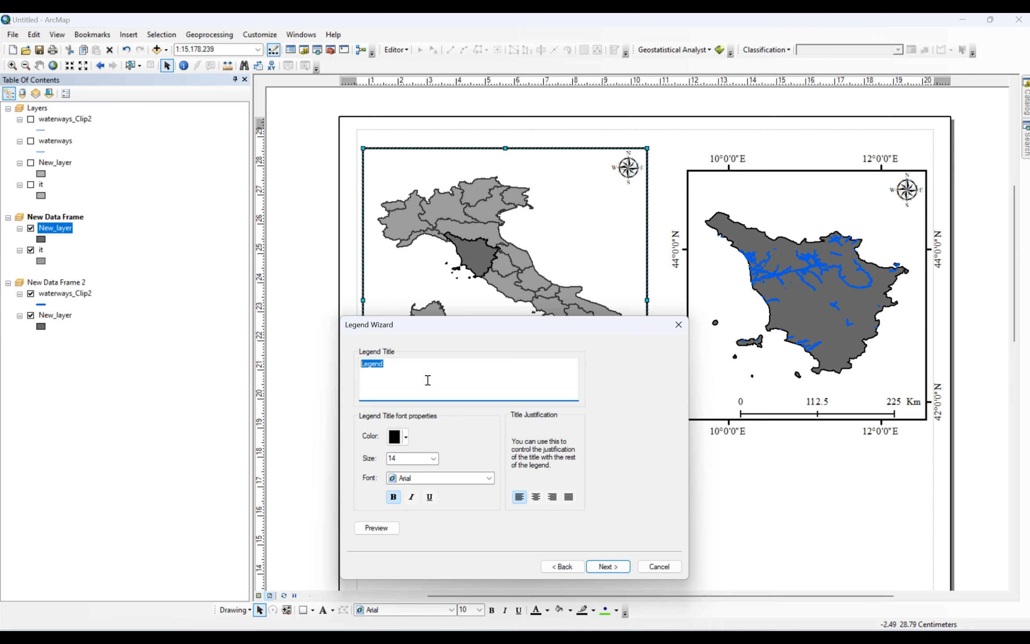
key(BackSpace)
click(489, 478)
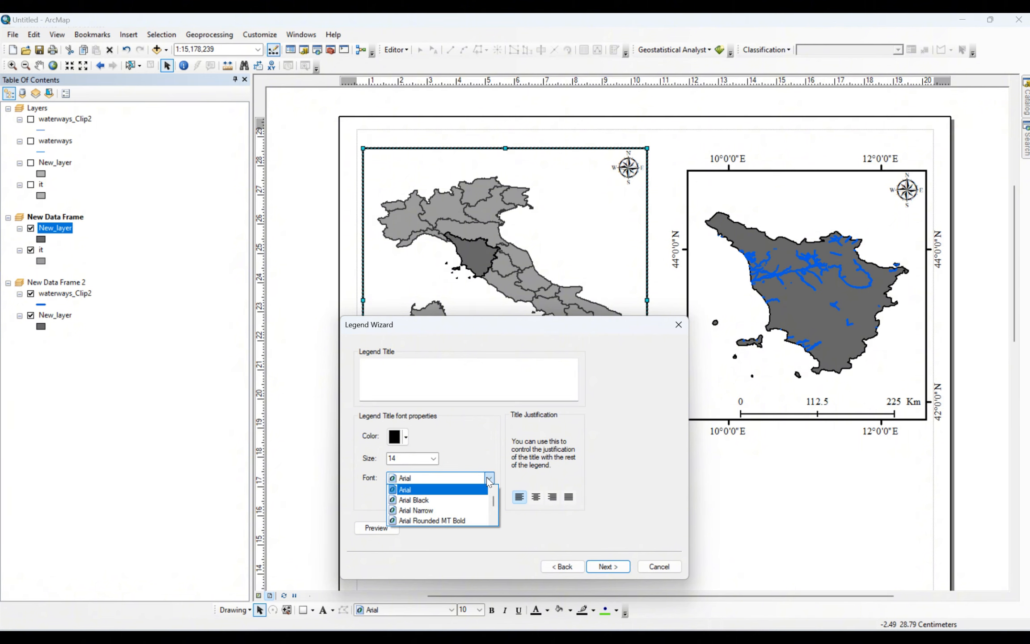
text(ti)
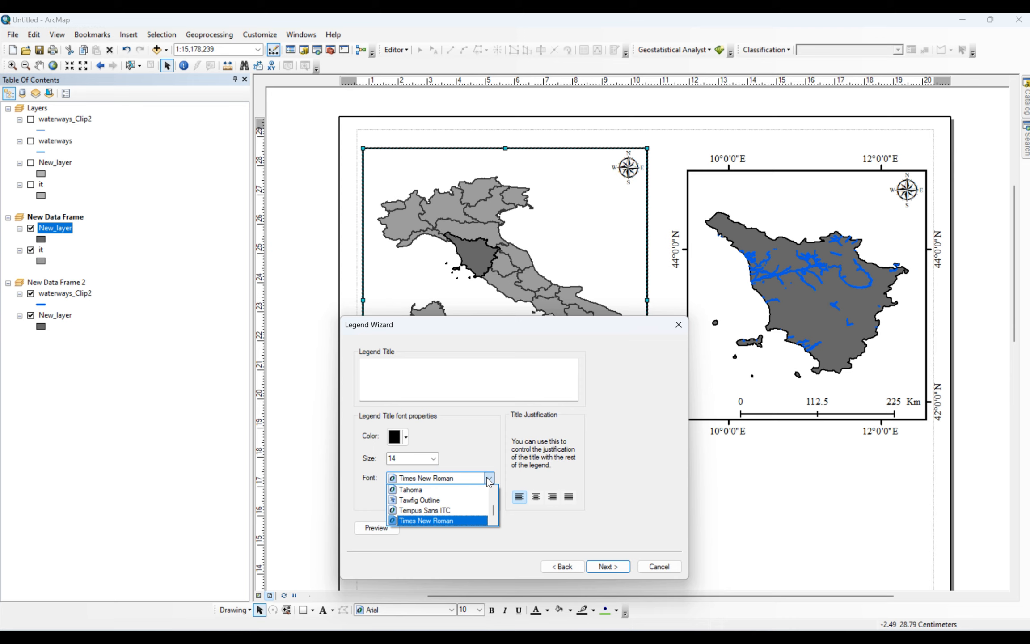
click(444, 521)
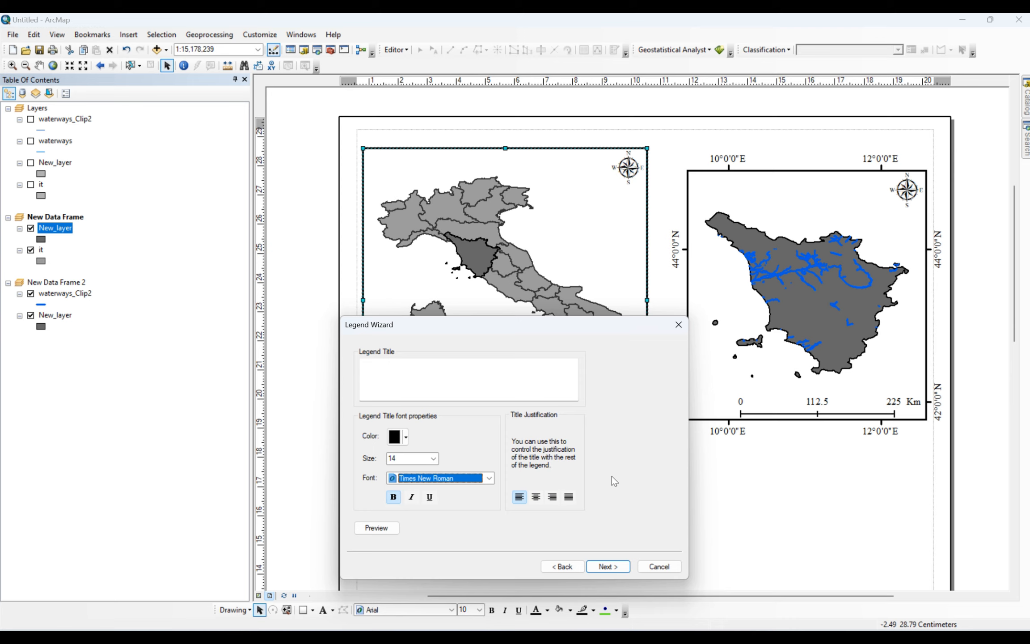
click(606, 567)
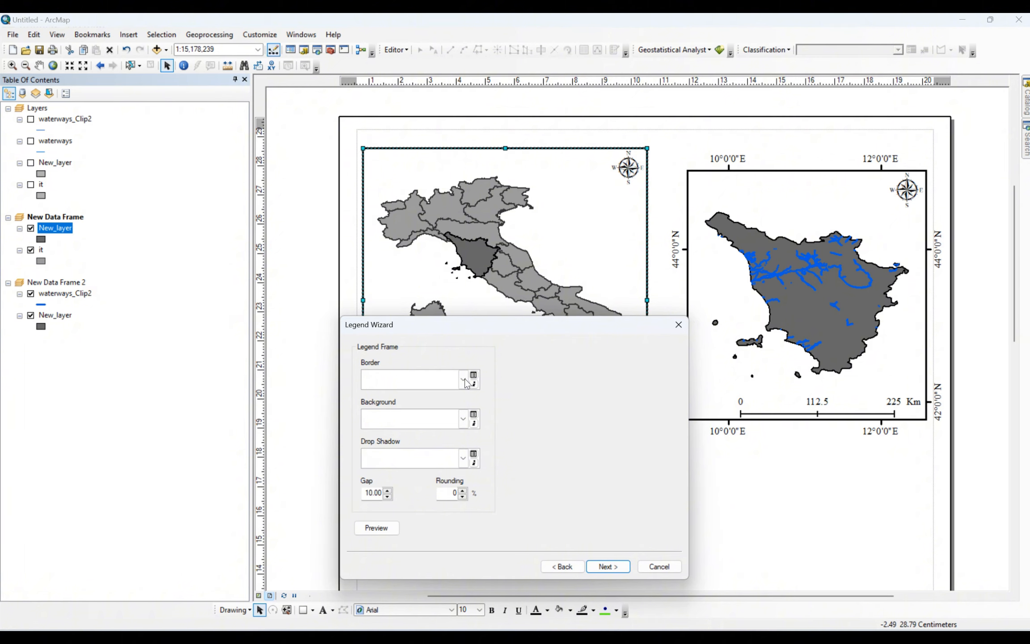
- Finish the Italy legend without border, background or drop shadow, keeping the default symbol patches and spacing
click(462, 421)
click(510, 408)
click(618, 567)
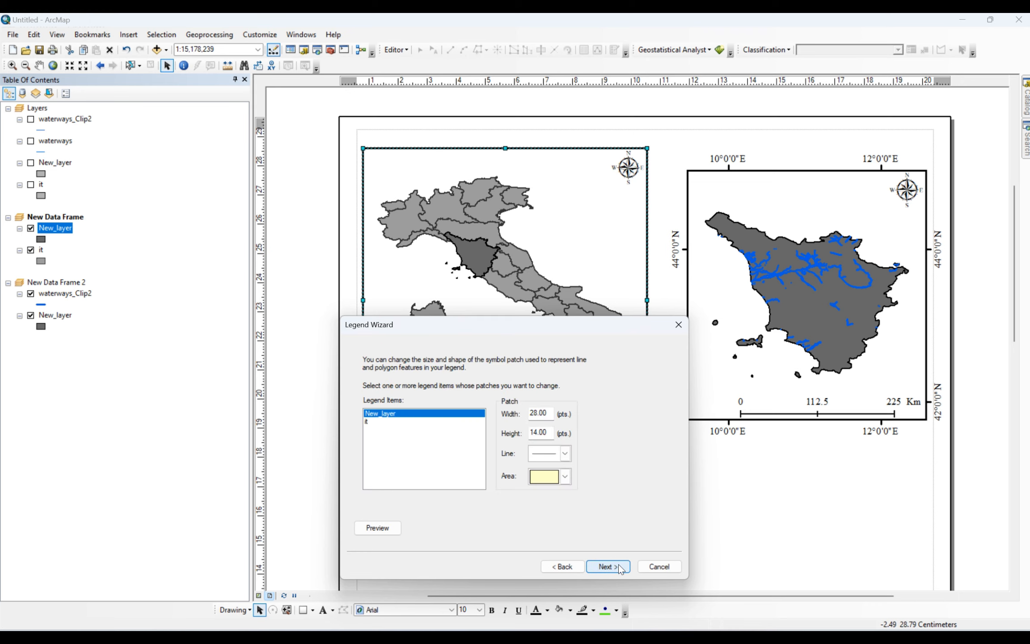
click(564, 477)
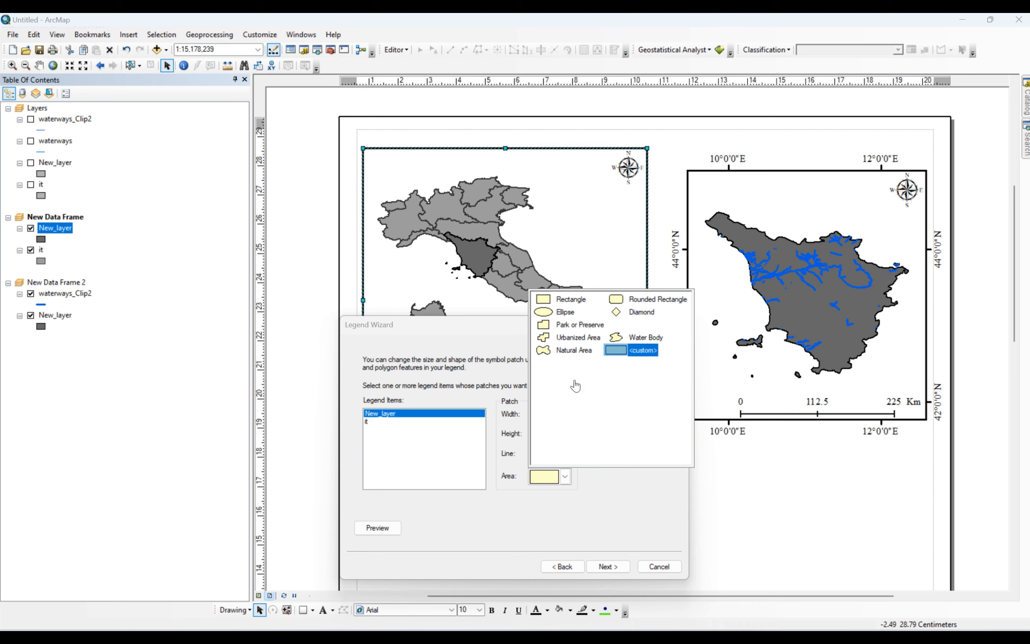
click(613, 503)
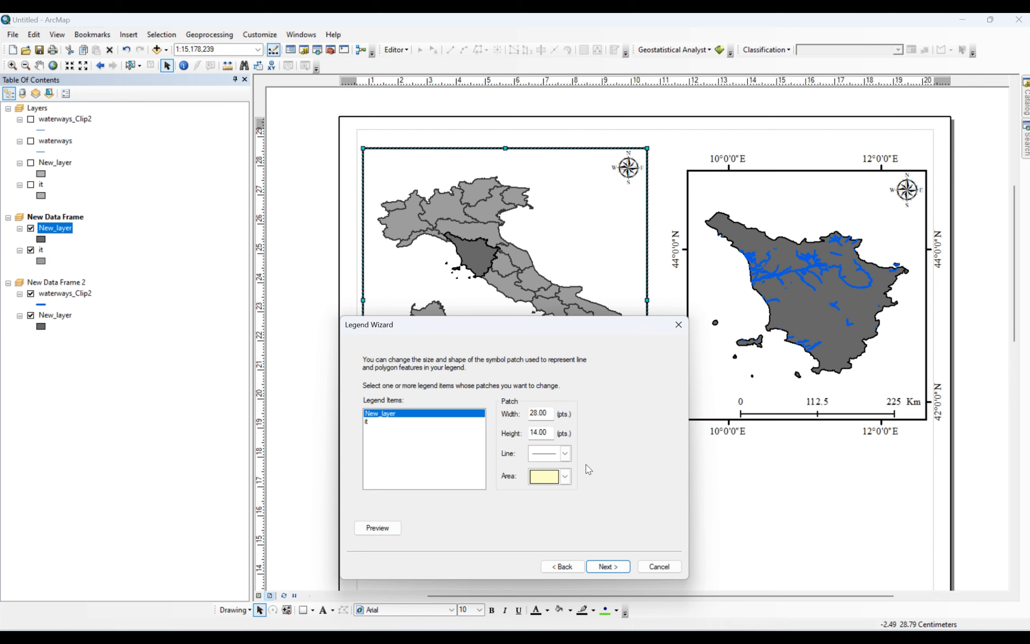
click(608, 569)
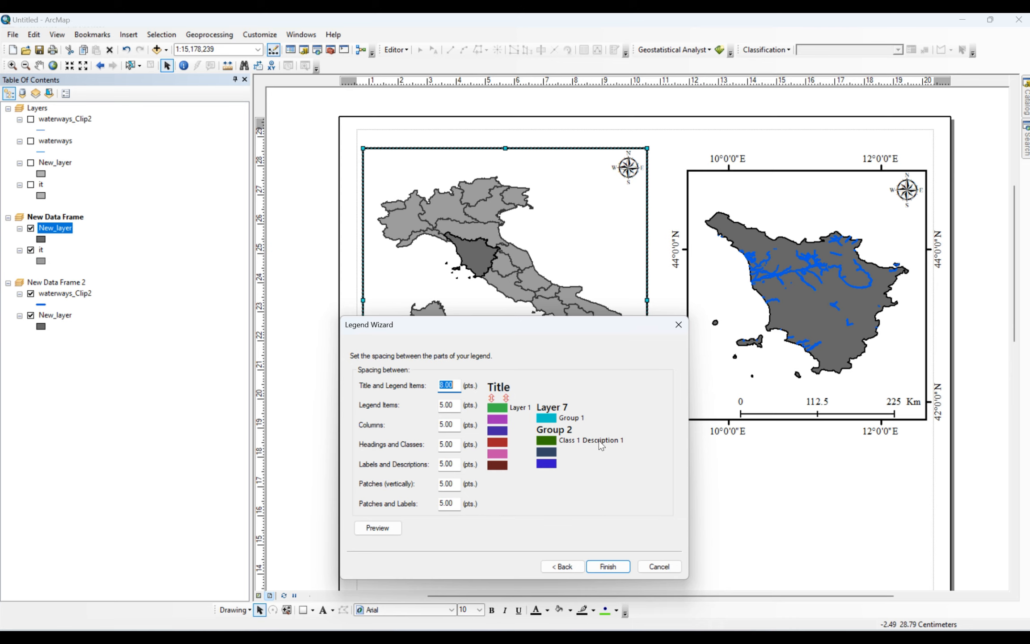
click(618, 565)
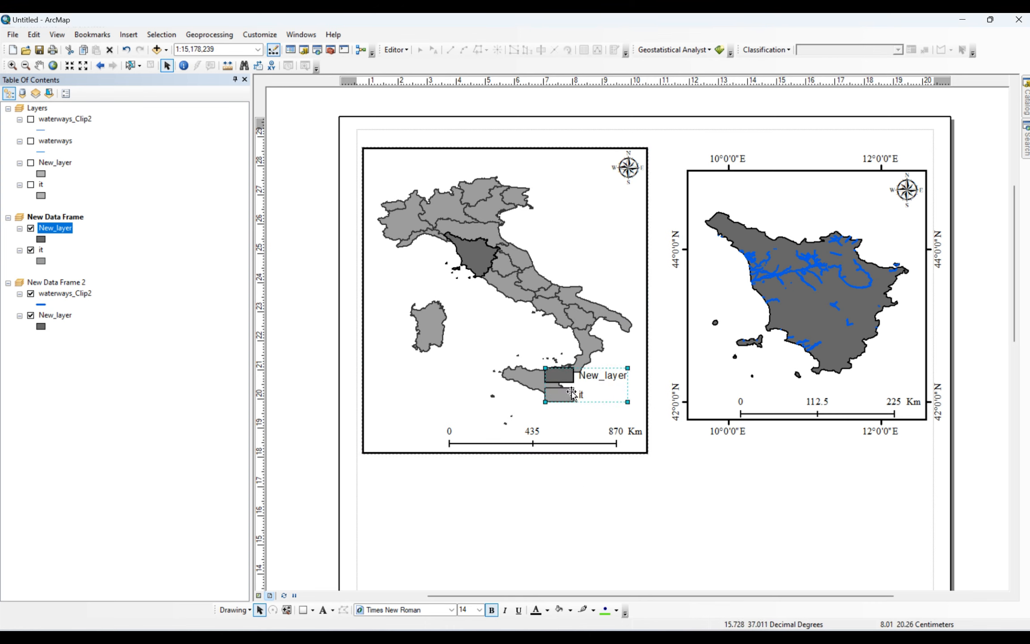
- Move the legend to the lower-left corner of the Italy frame and shrink it slightly
drag(574, 393, 419, 403)
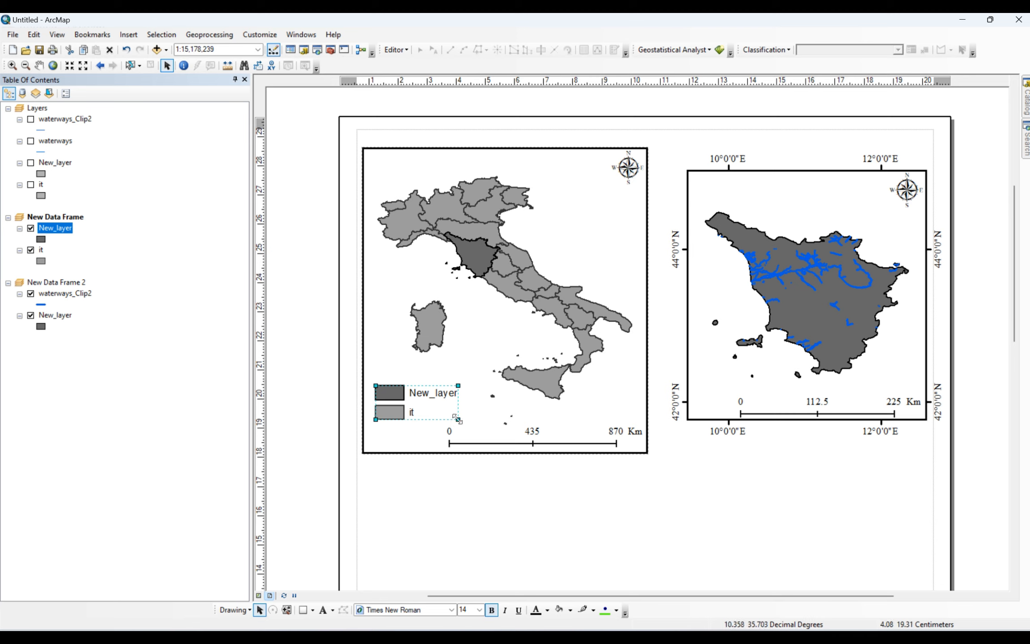
drag(458, 420, 453, 418)
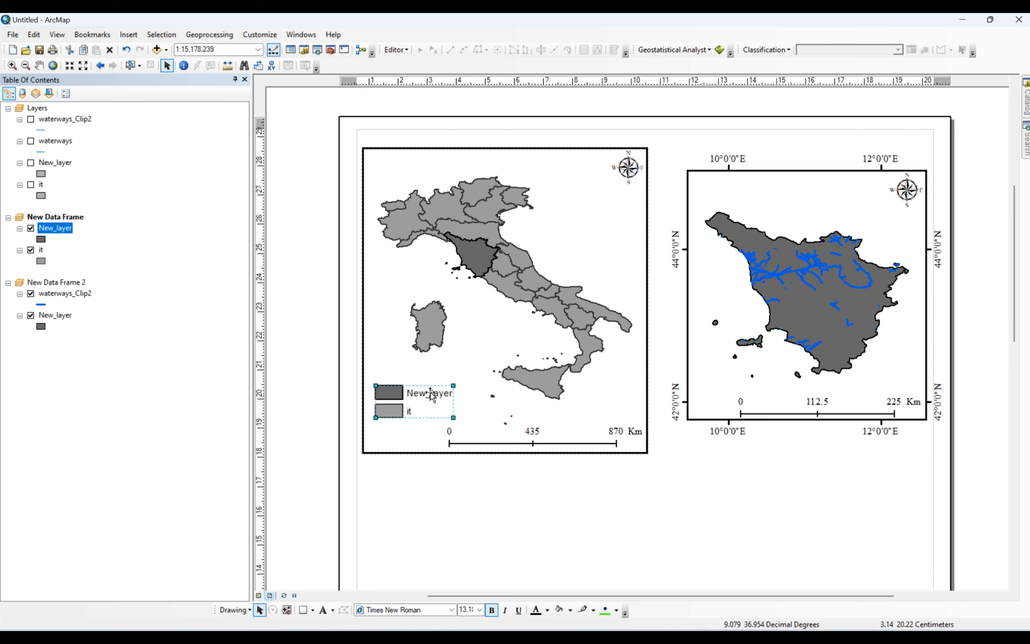
- In the Italy legend's properties, apply Times New Roman to all labels of the New_layer item
right_click(431, 393)
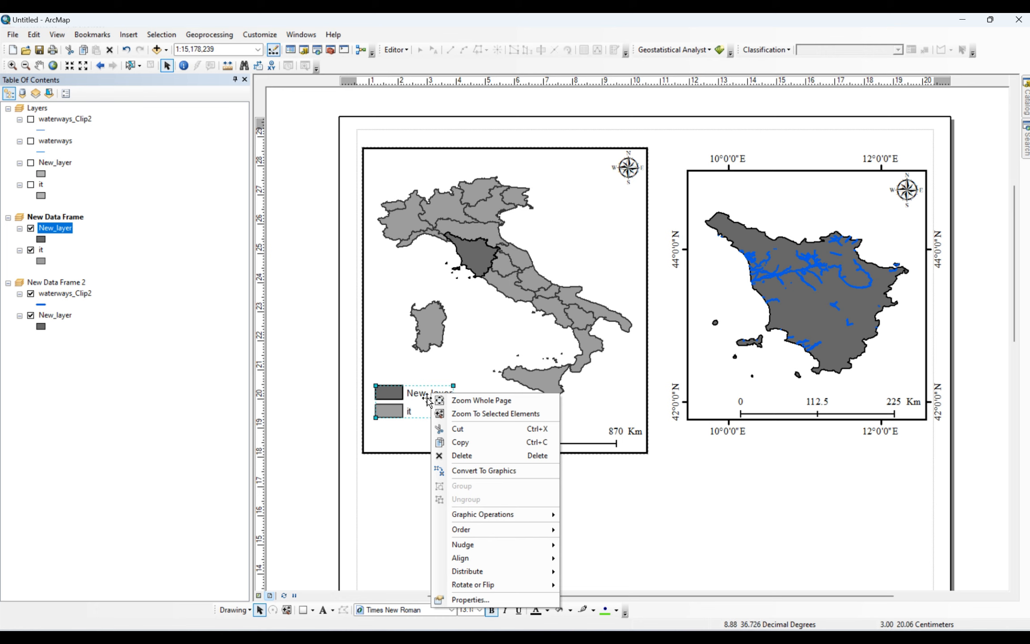
click(469, 600)
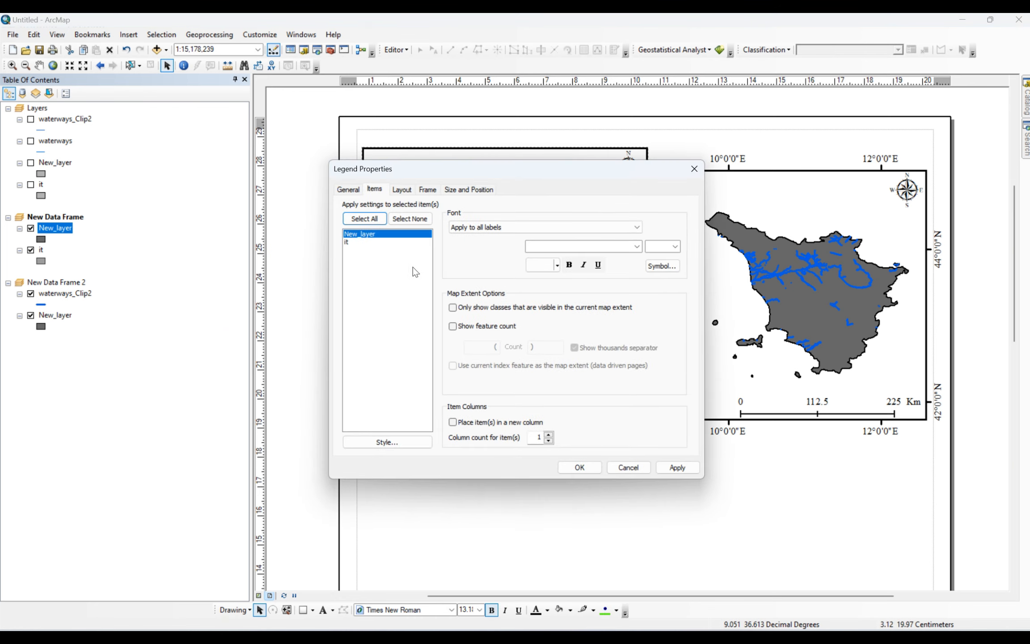
click(639, 247)
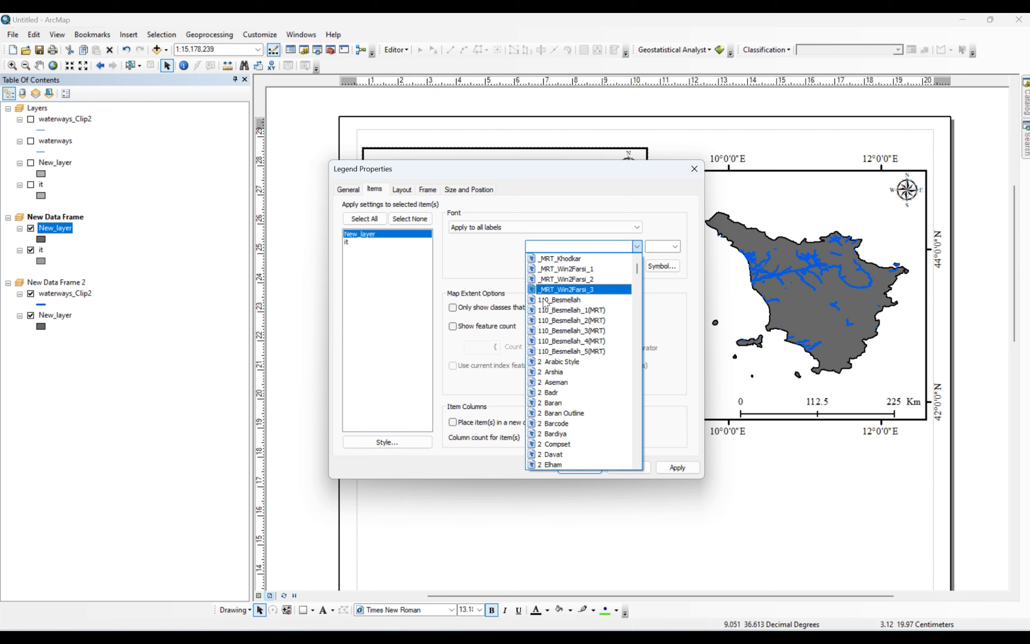
text(t)
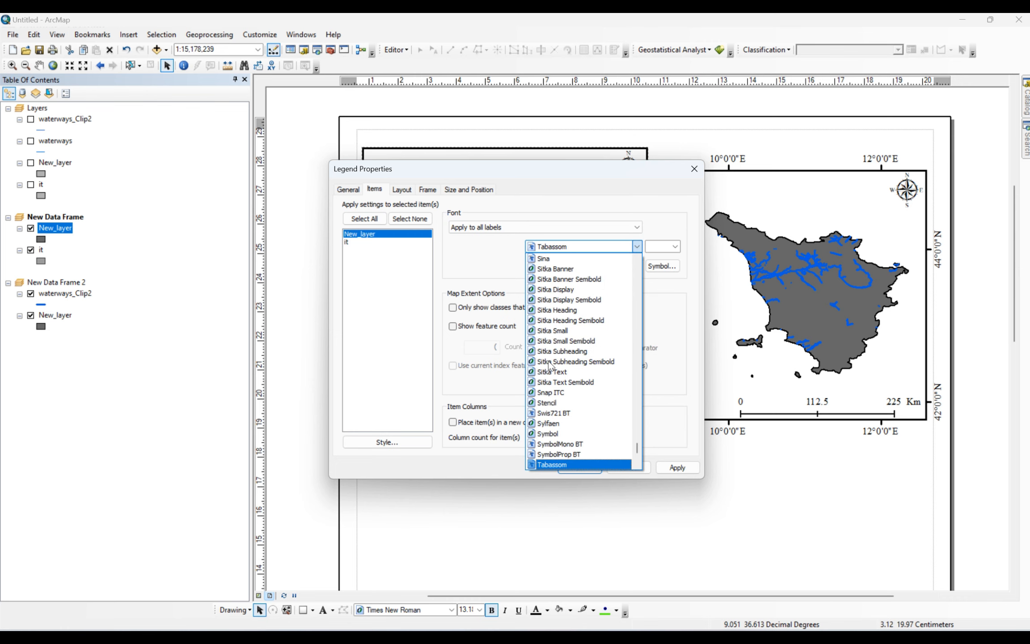
key(Down)
key(Down)
key(Down)
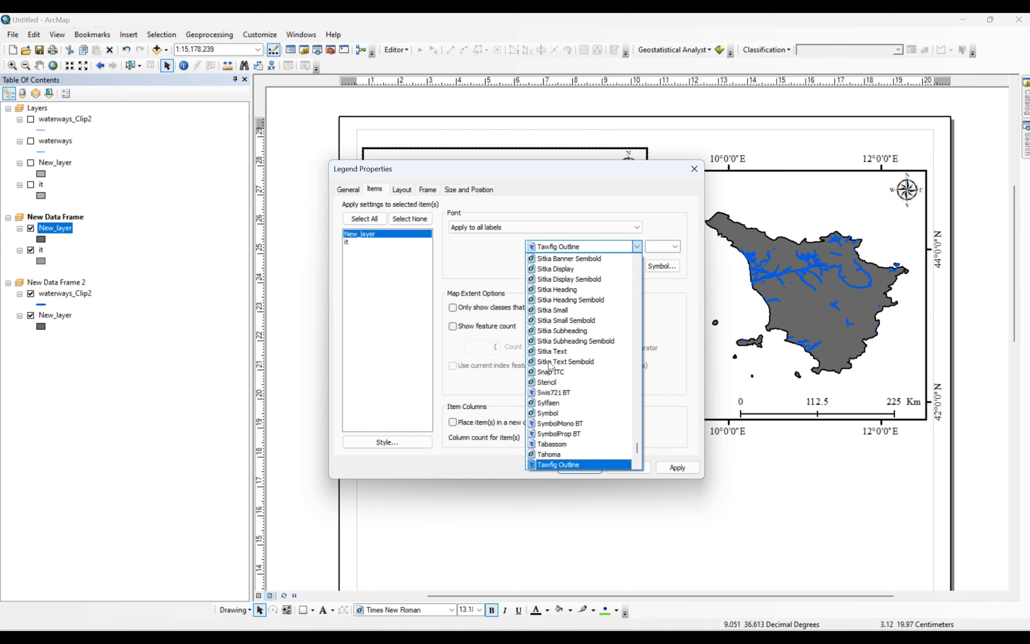
key(Down)
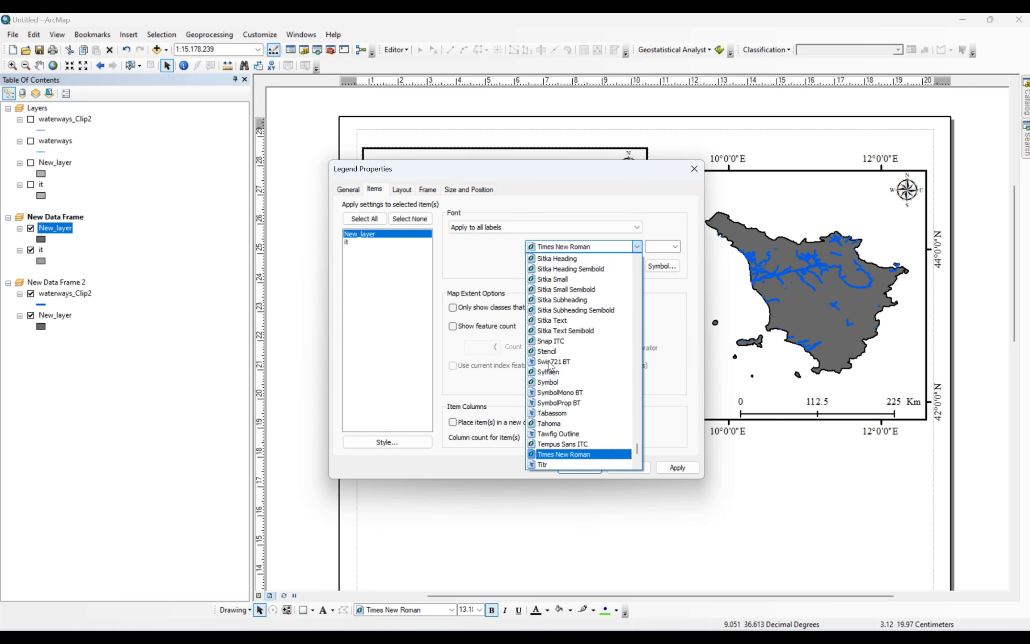
click(583, 454)
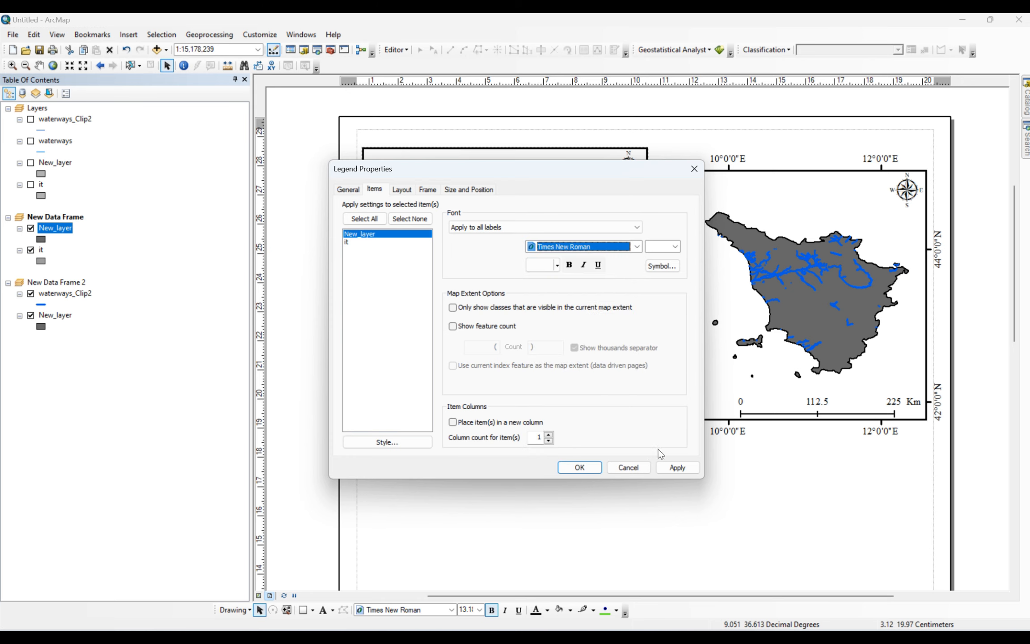
click(662, 464)
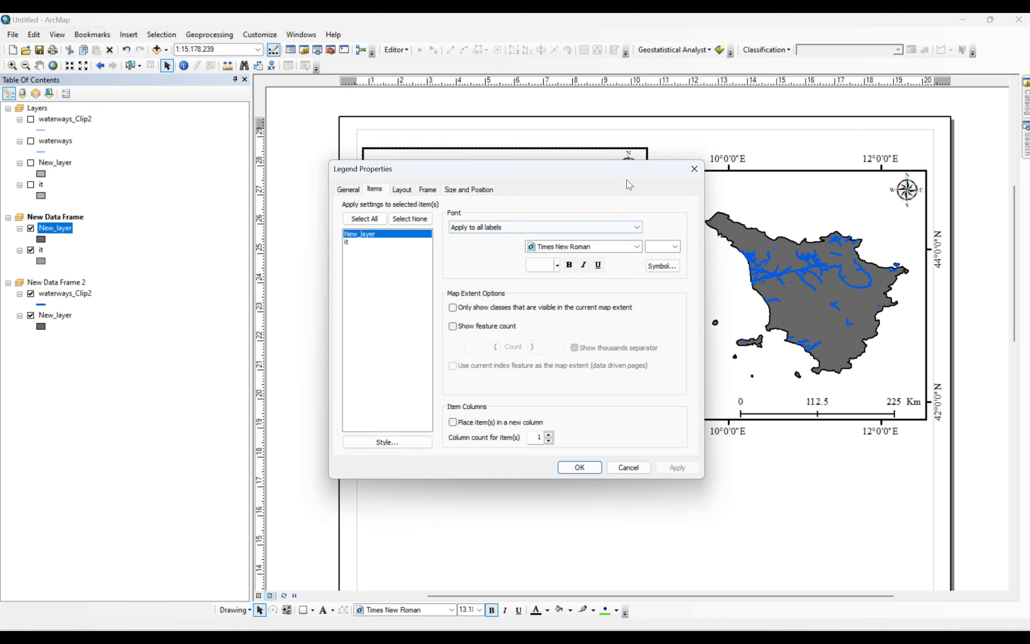
- Select the it item together with New_layer and apply Times New Roman to all their labels
drag(635, 175, 853, 203)
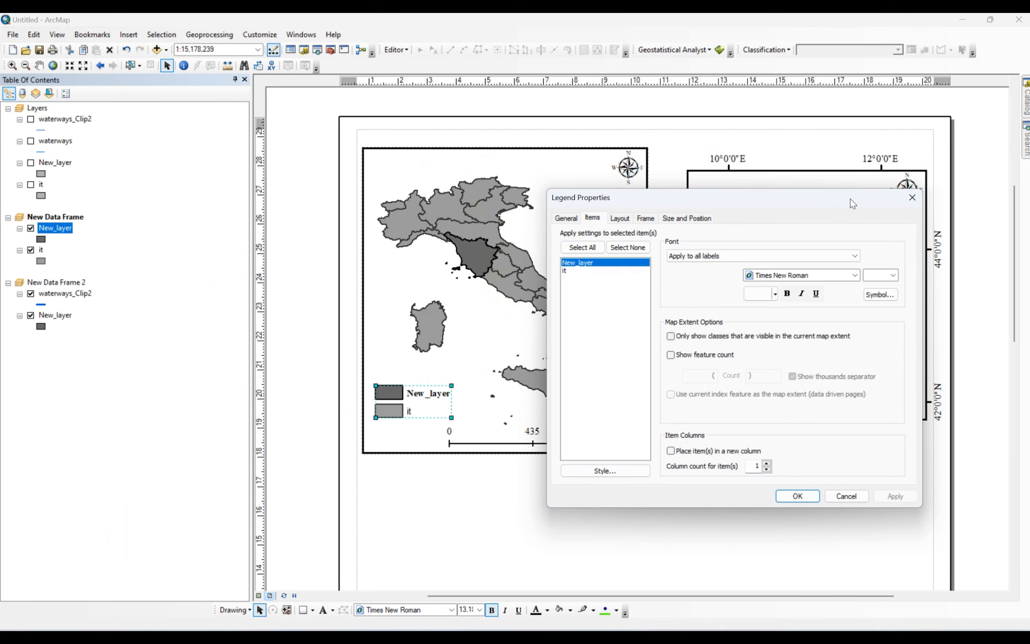
shift+click(568, 272)
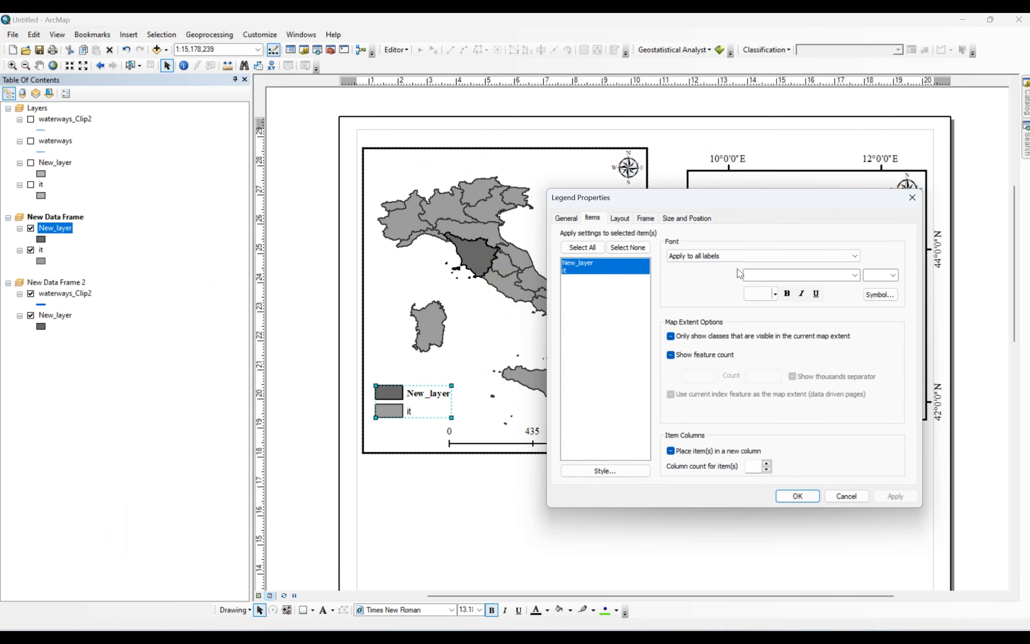
click(855, 275)
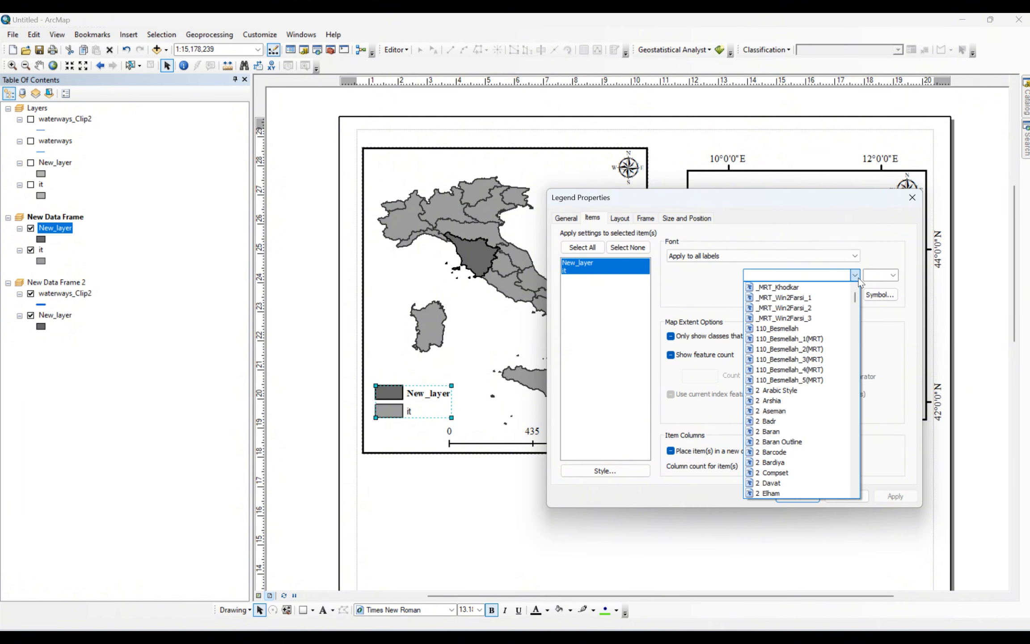
text(ti)
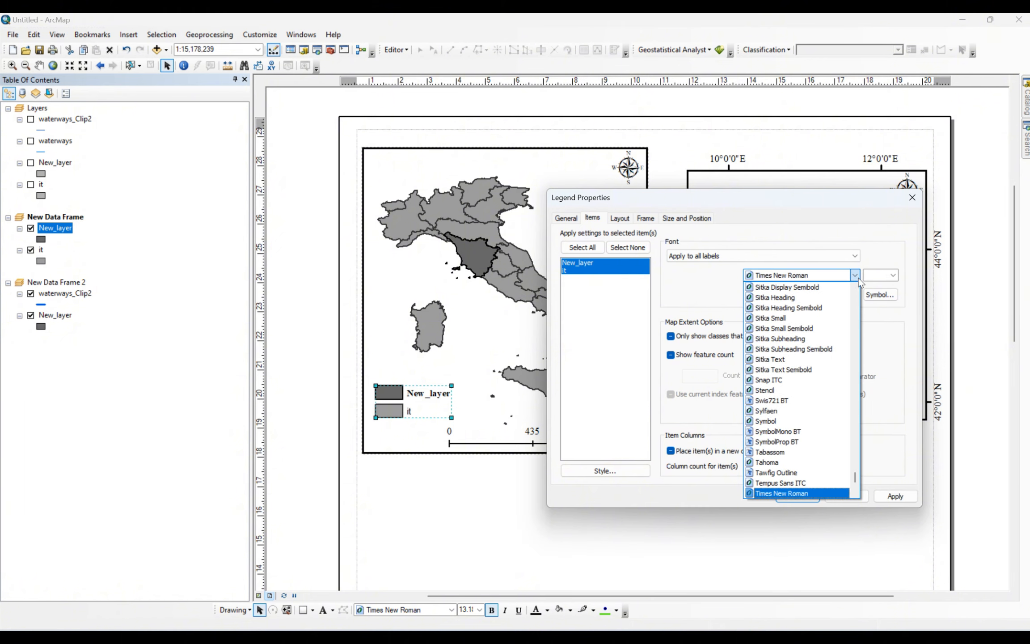
click(793, 490)
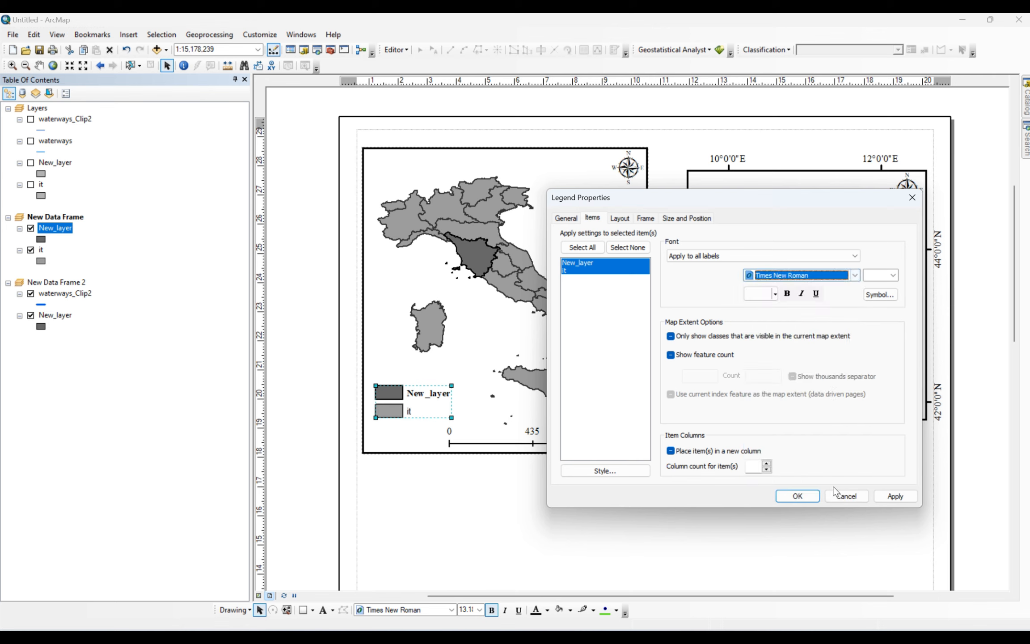
click(893, 496)
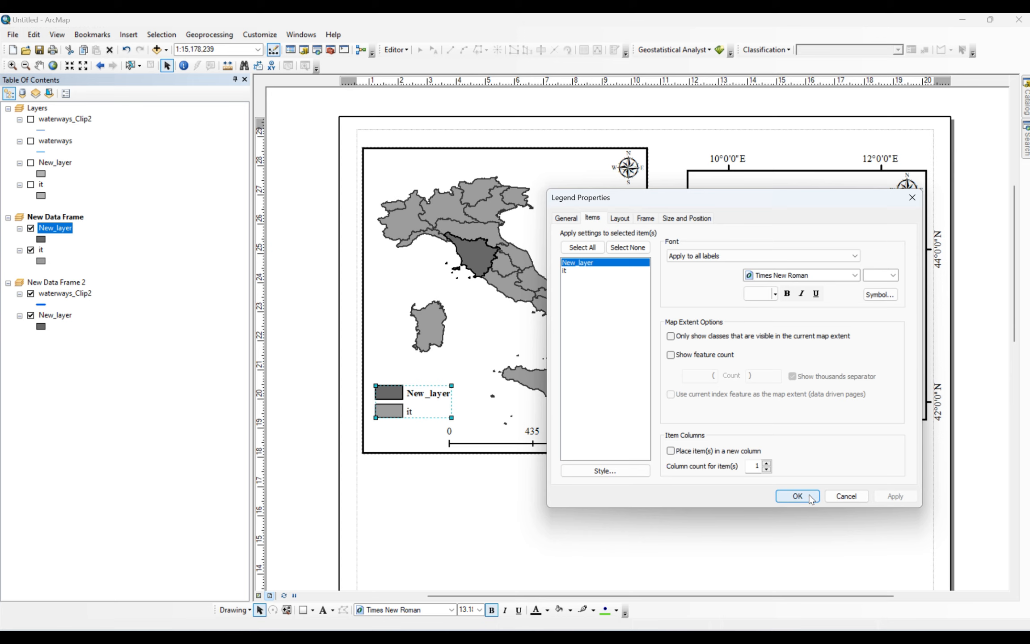
- Review the Italy legend's size and position, frame, layout and general settings, accept the properties and deselect the legend
click(689, 218)
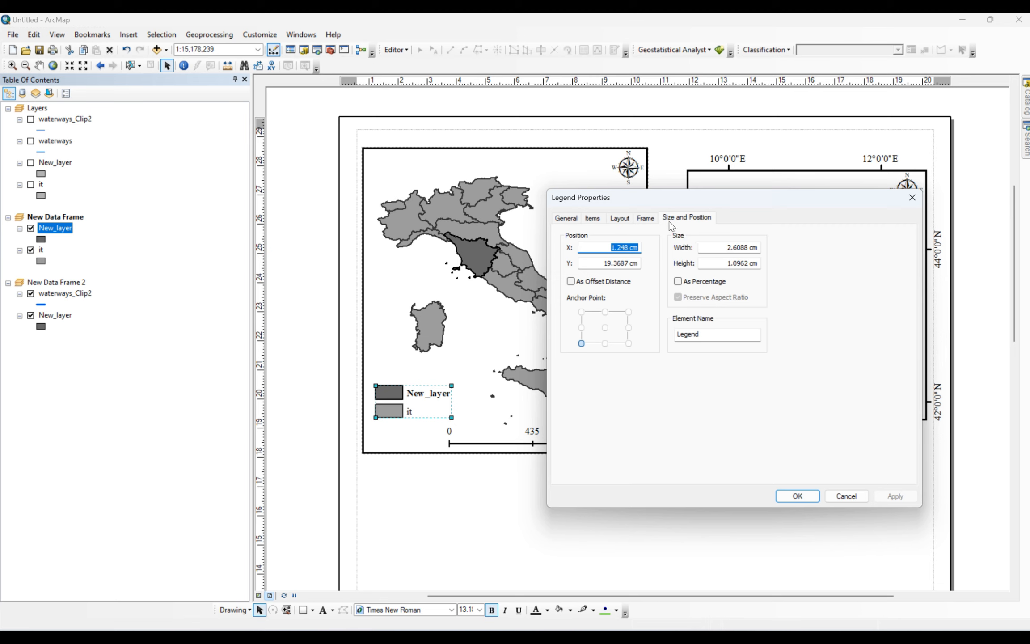
click(644, 220)
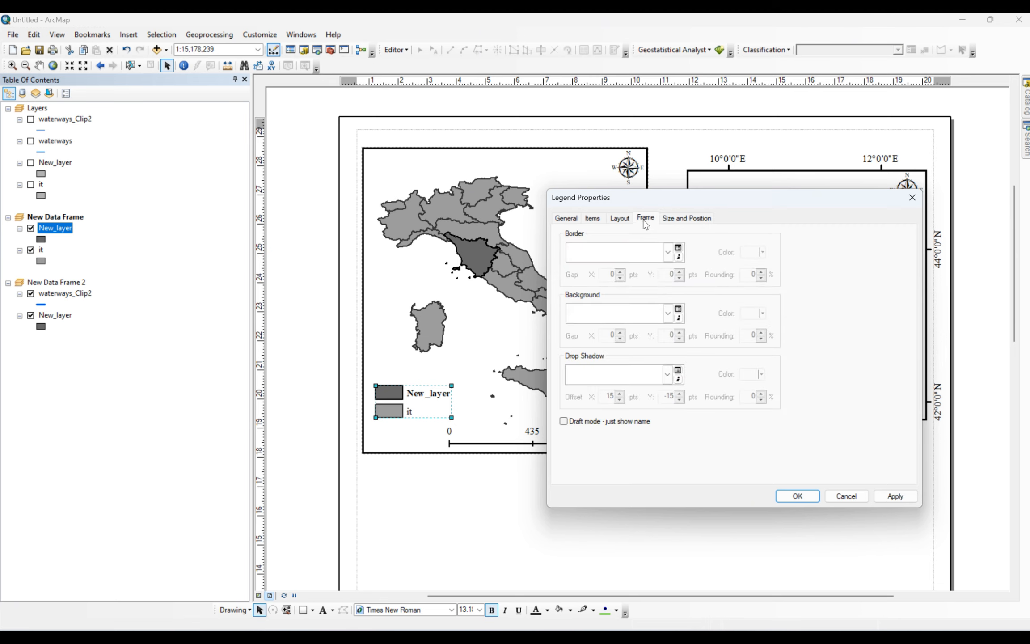
click(619, 219)
click(577, 220)
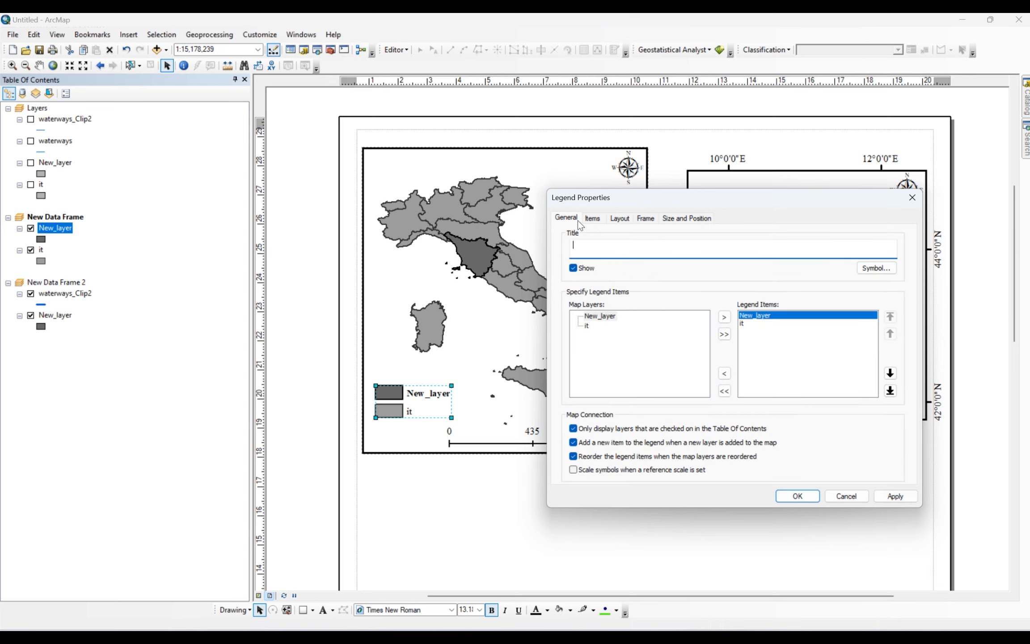
click(593, 219)
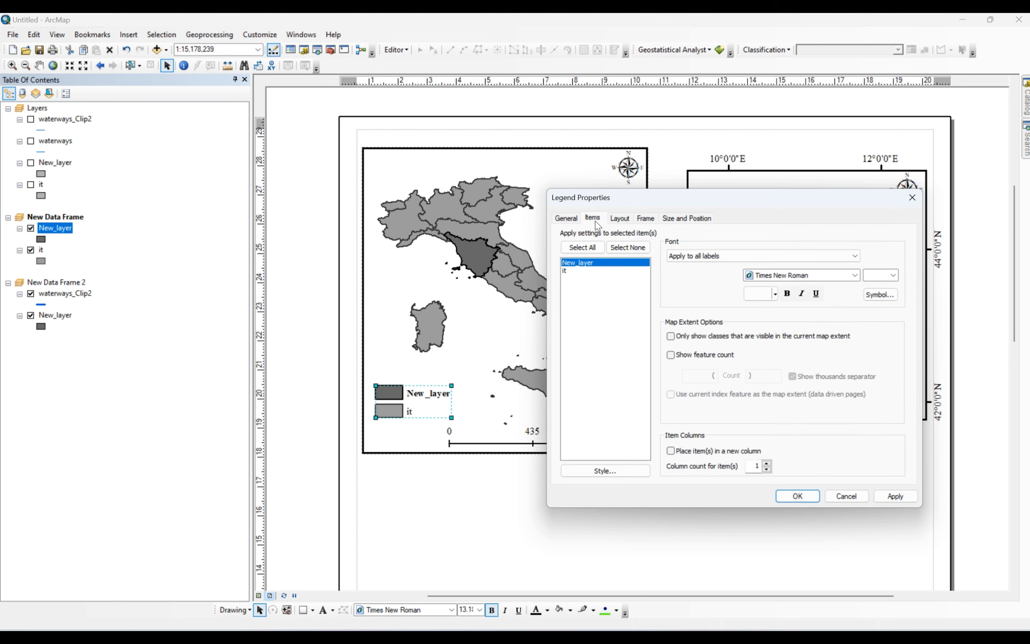
click(813, 496)
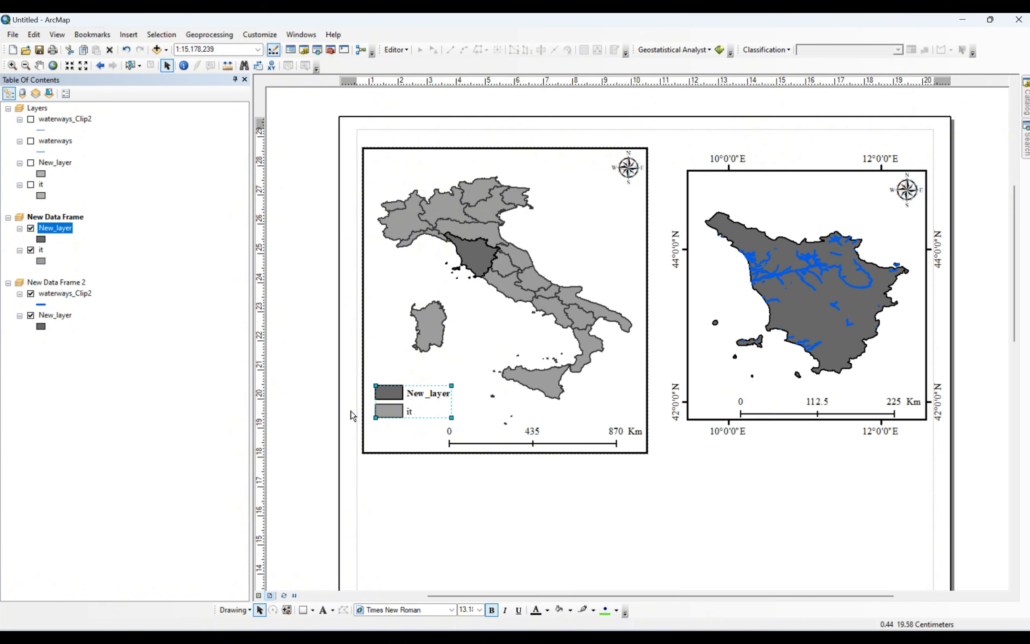
click(332, 405)
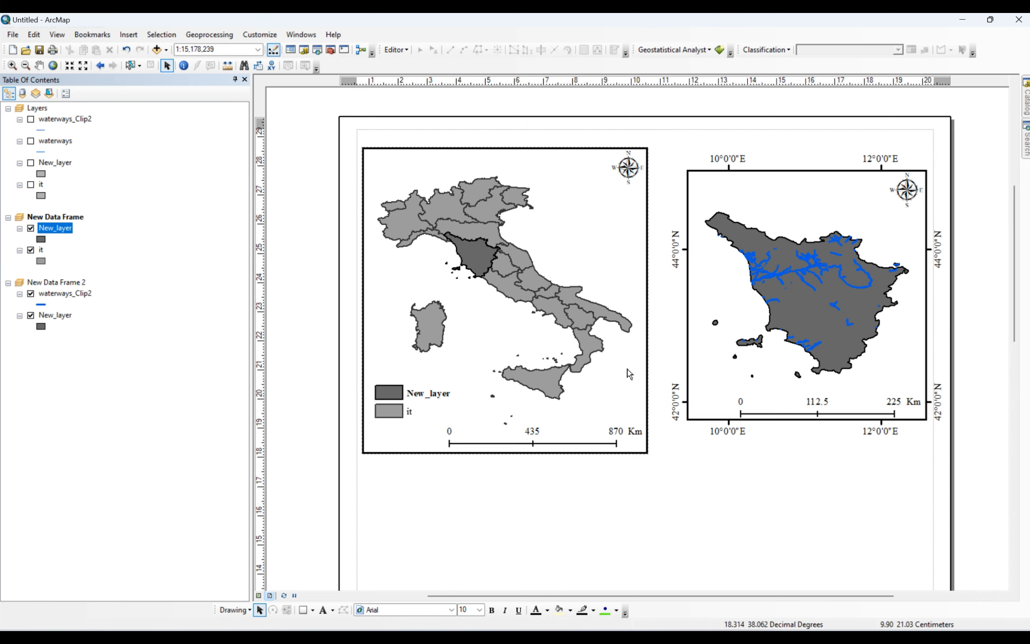
- Start a legend for the Tuscany data frame and remove New_layer from its items, keeping only waterways_Clip2
click(710, 296)
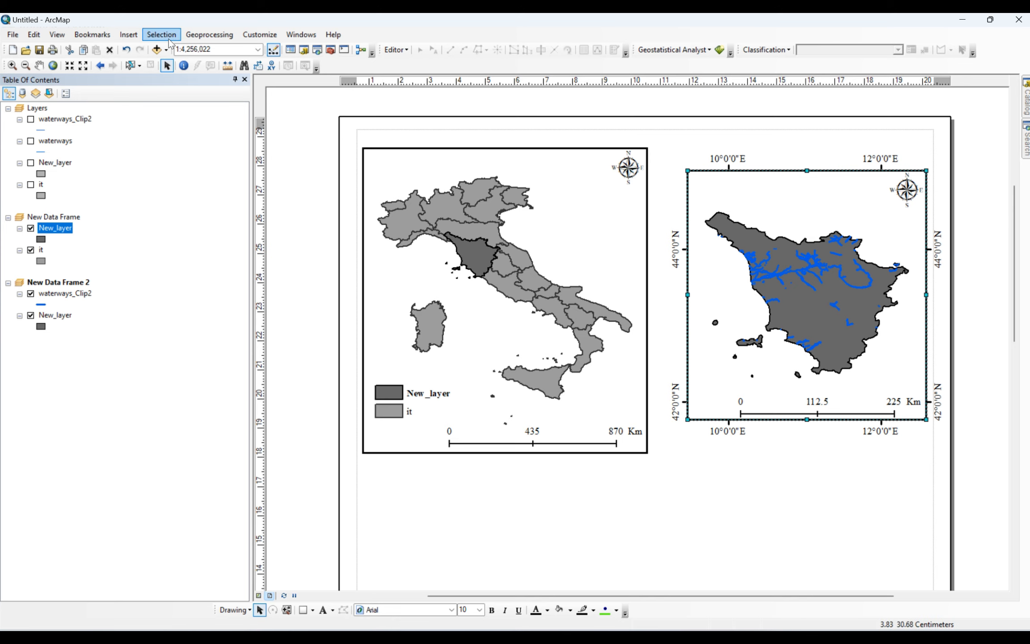
click(129, 35)
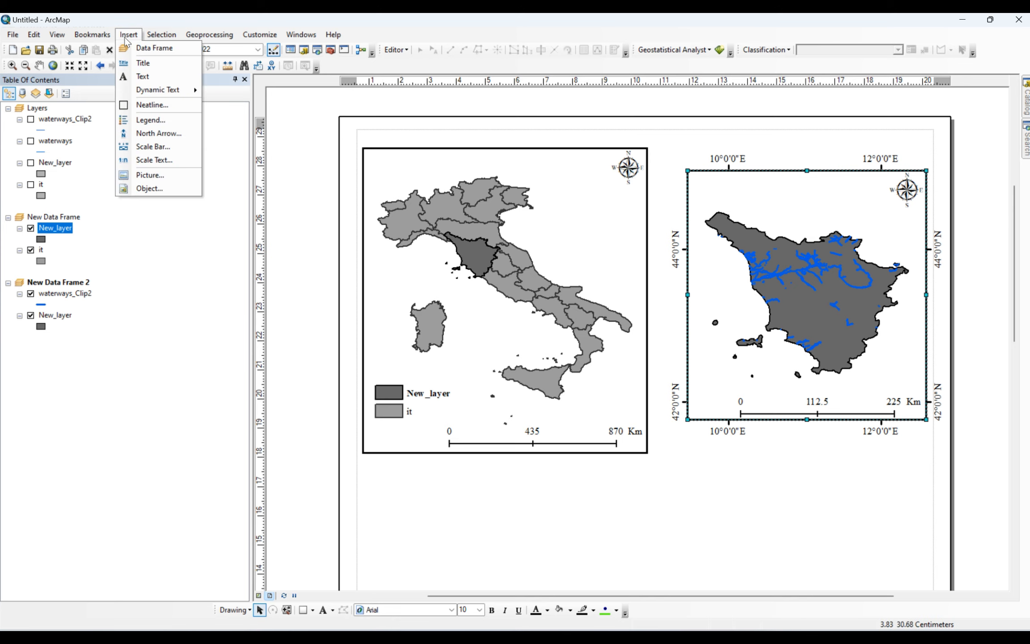
click(150, 119)
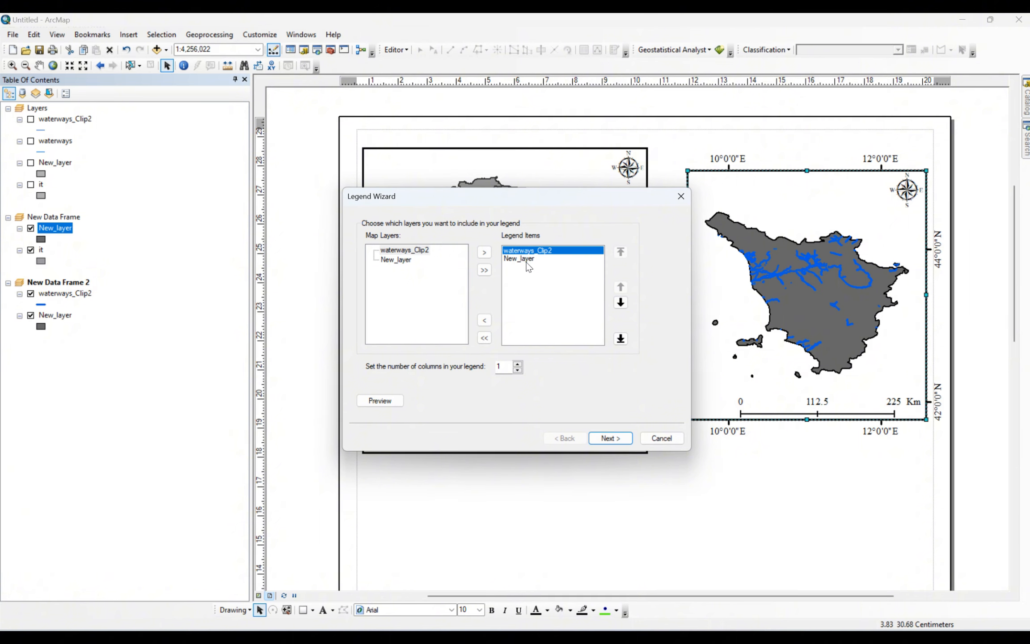
click(527, 261)
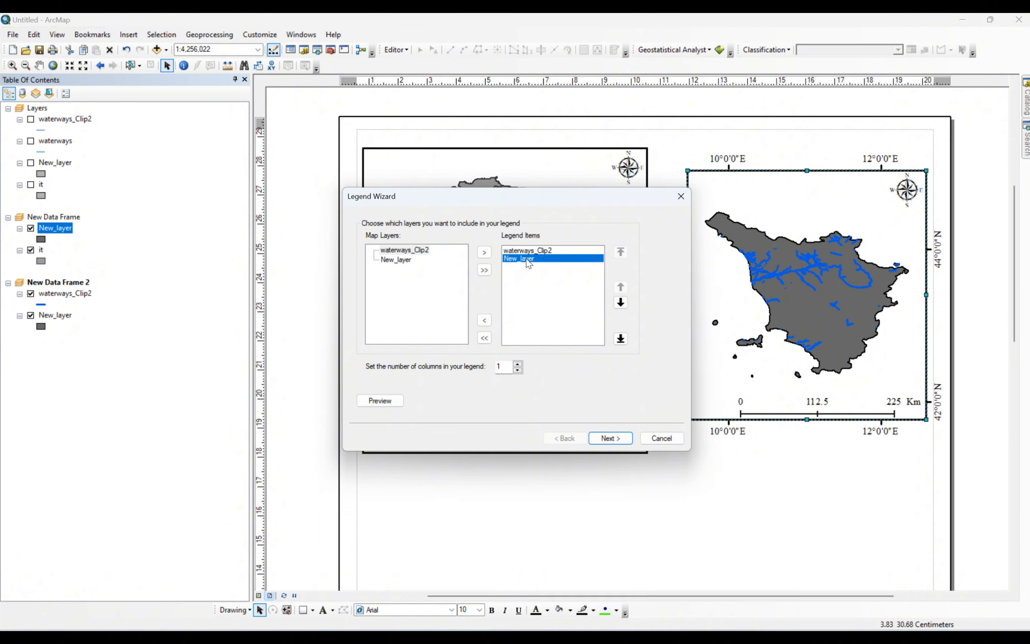
click(484, 320)
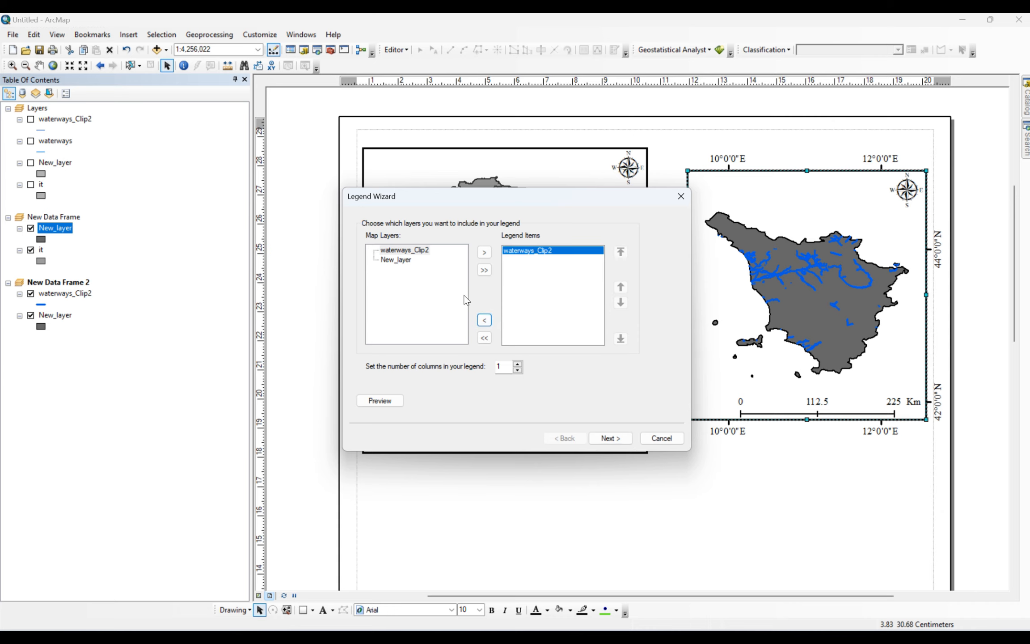
click(544, 256)
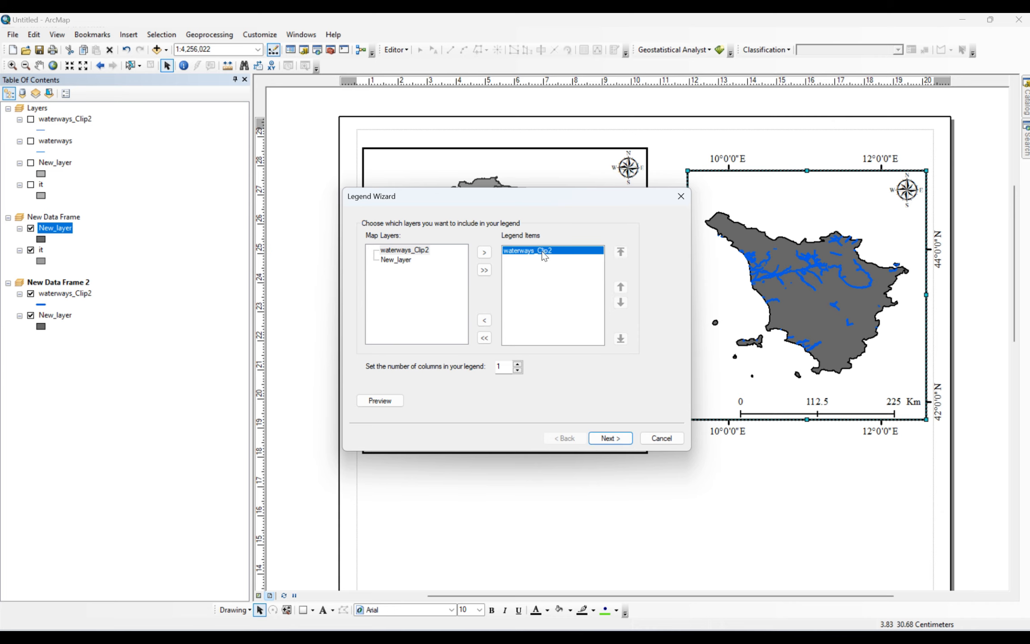
click(630, 443)
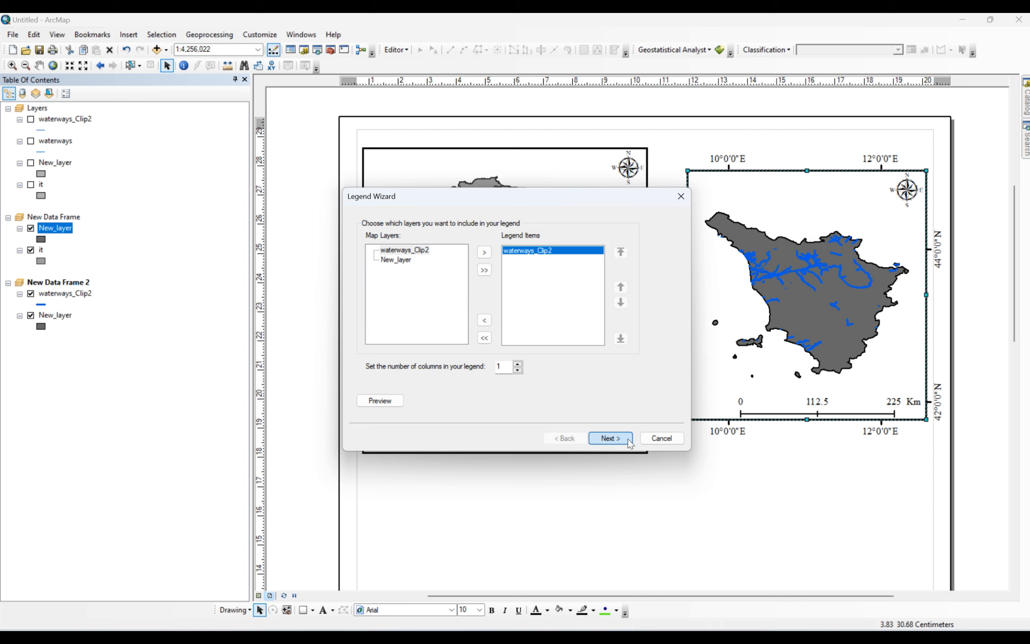
- Clear the legend title and accept the legend frame settings without border, background or drop shadow
drag(397, 237, 362, 234)
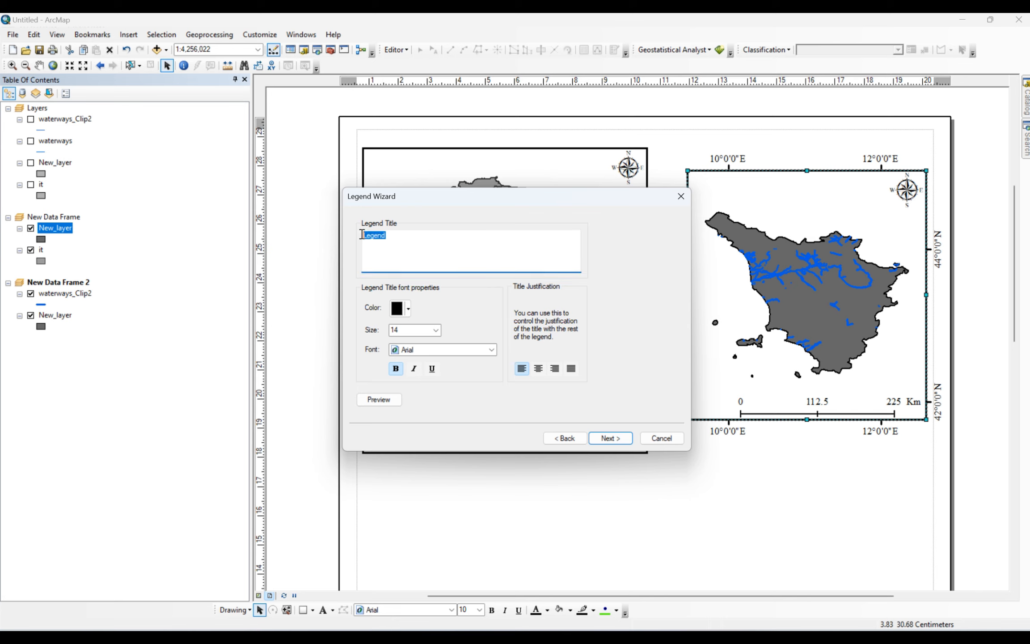
key(BackSpace)
click(620, 441)
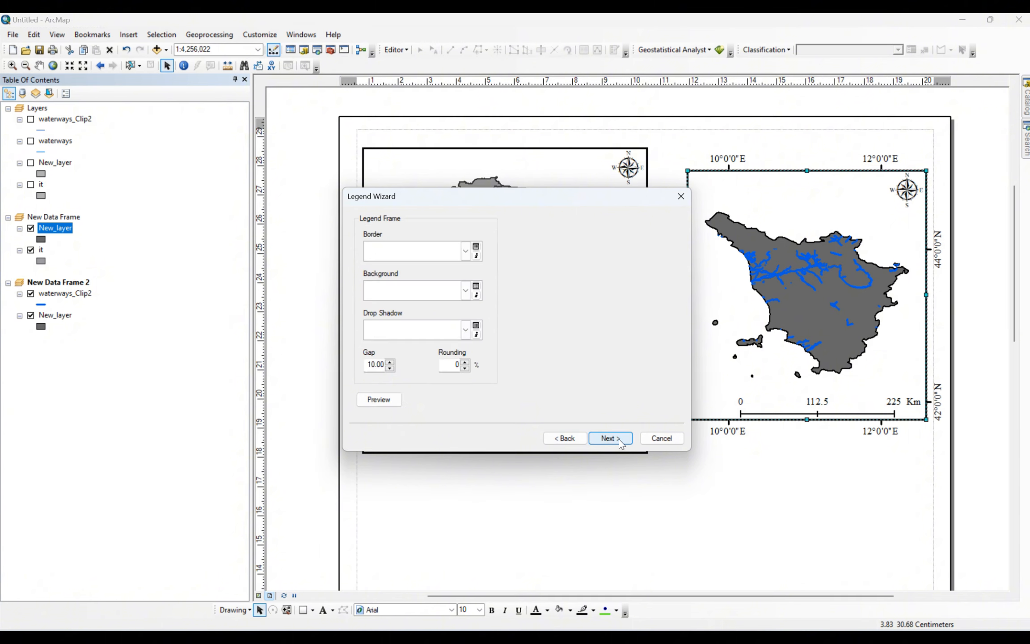
click(620, 440)
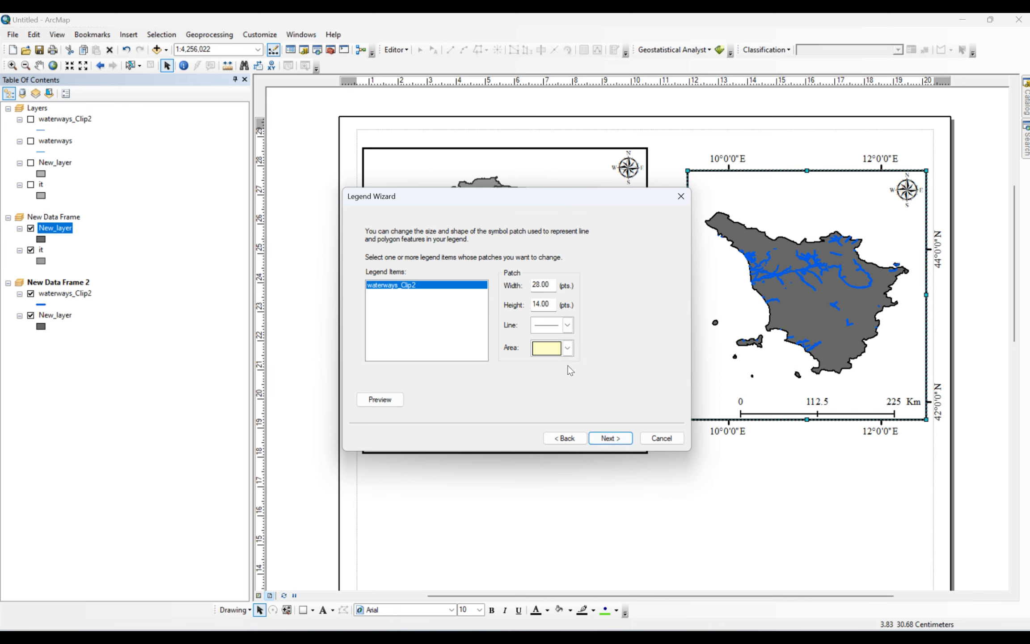
- Set the waterways_Clip2 patch to the Water Body area shape and the Flowing Water line shape, and finish the legend
click(566, 348)
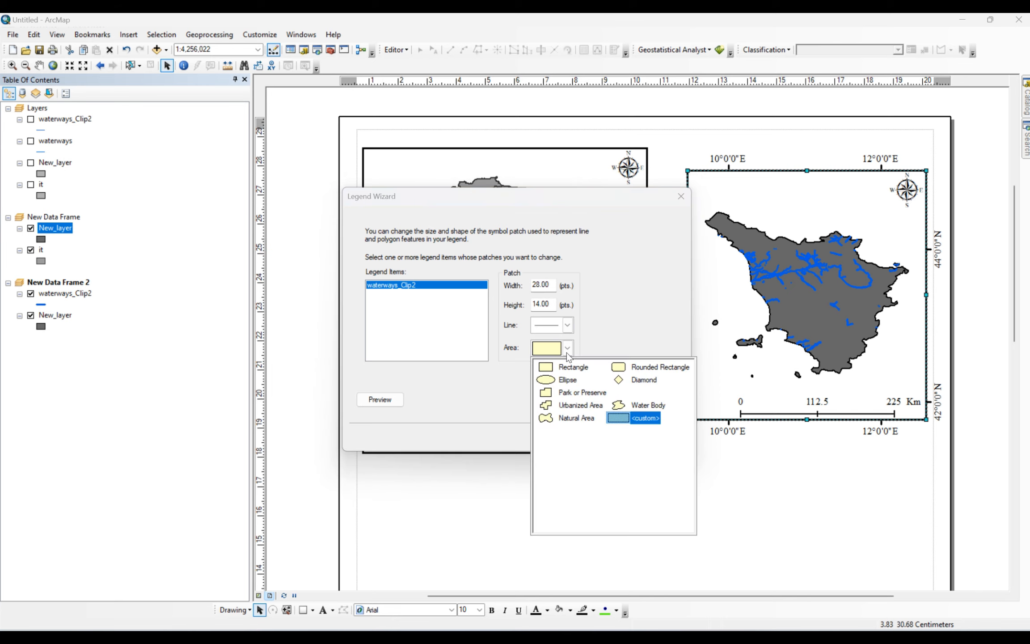
click(618, 407)
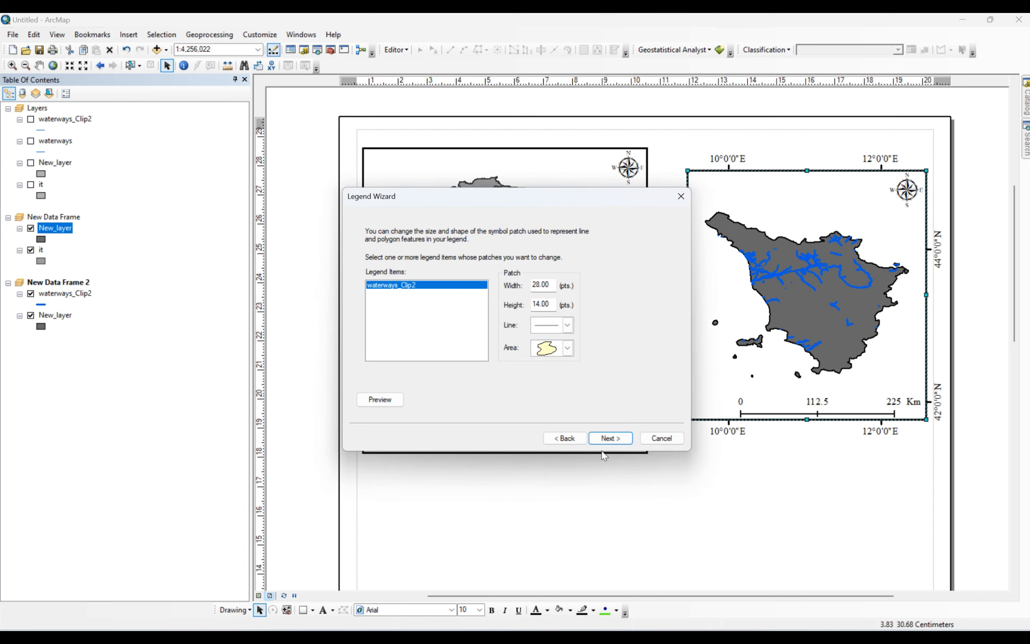
click(568, 349)
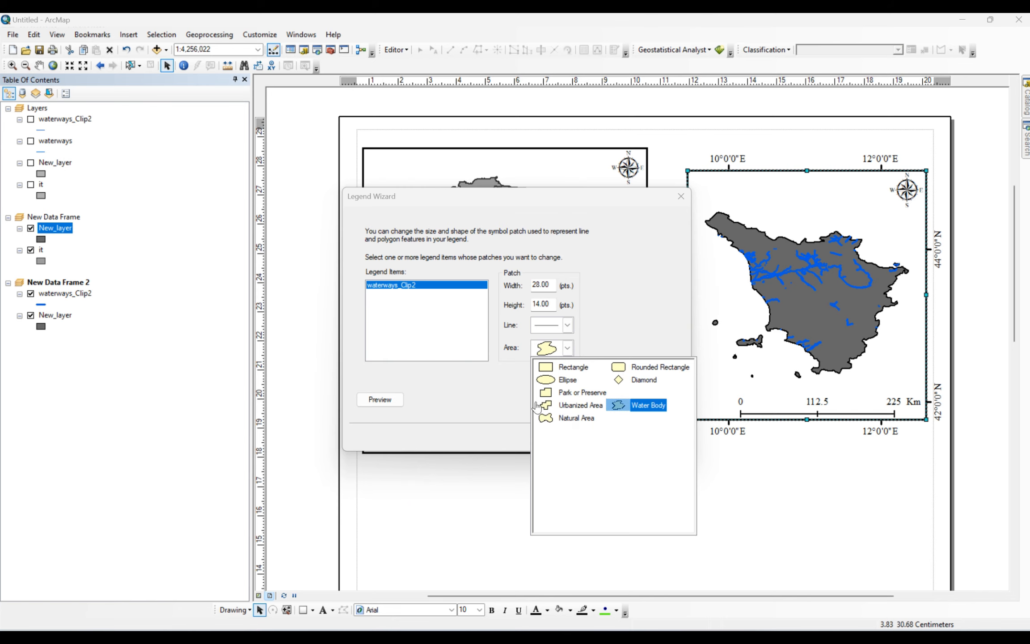
click(512, 393)
click(566, 326)
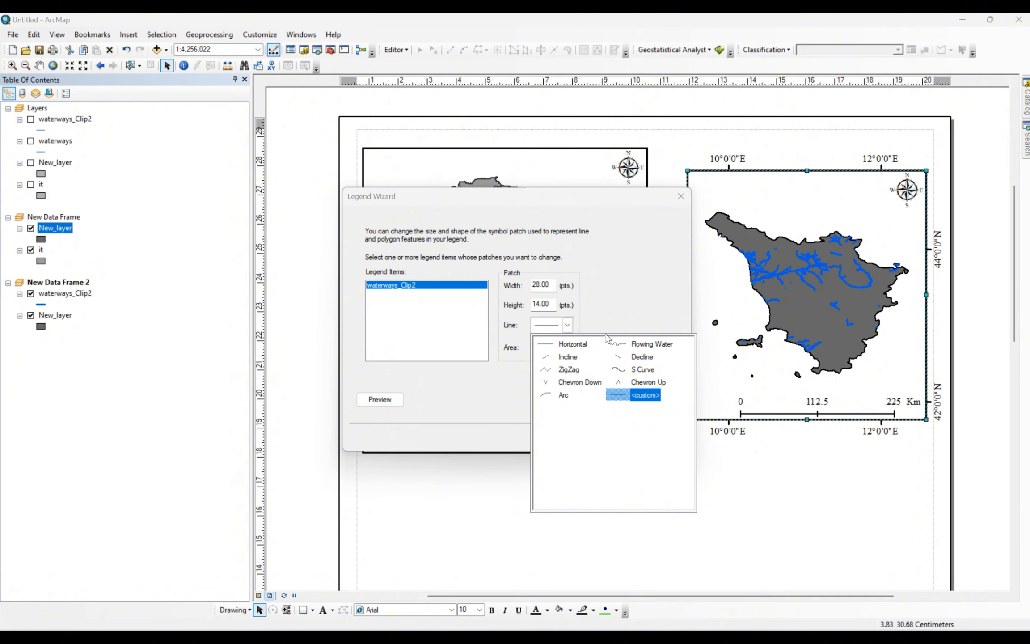
click(627, 344)
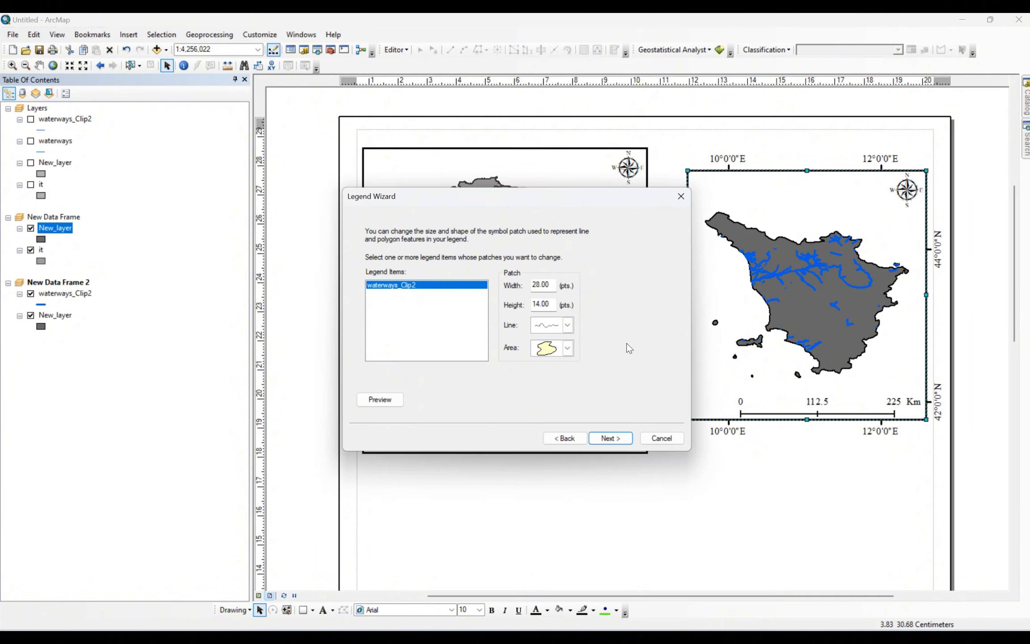
click(615, 438)
click(615, 439)
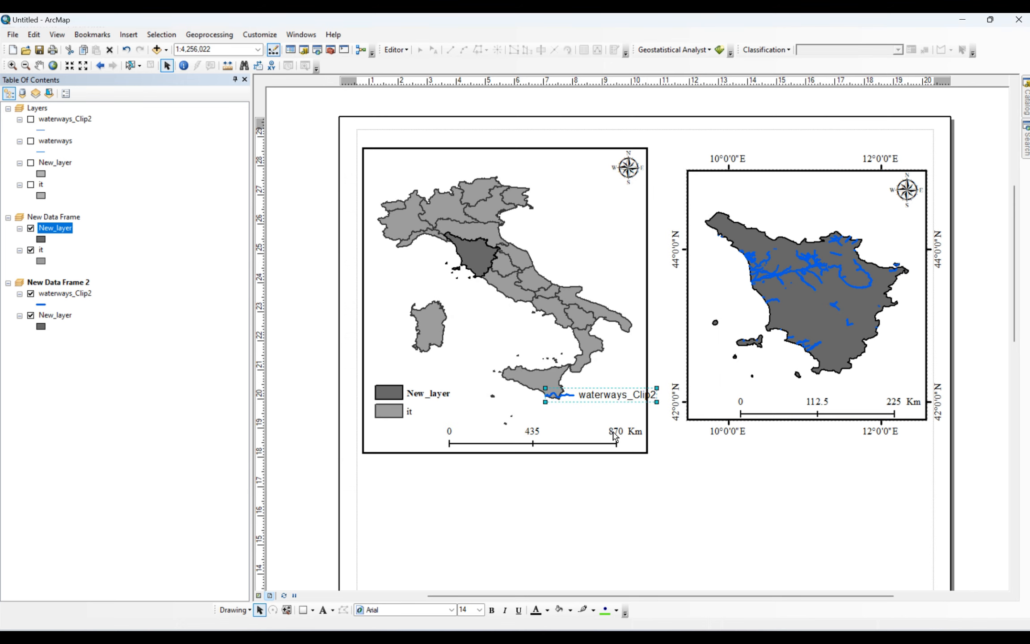
- Move the waterways legend into the Tuscany frame just above the scale bar and shrink it slightly
drag(594, 399, 741, 388)
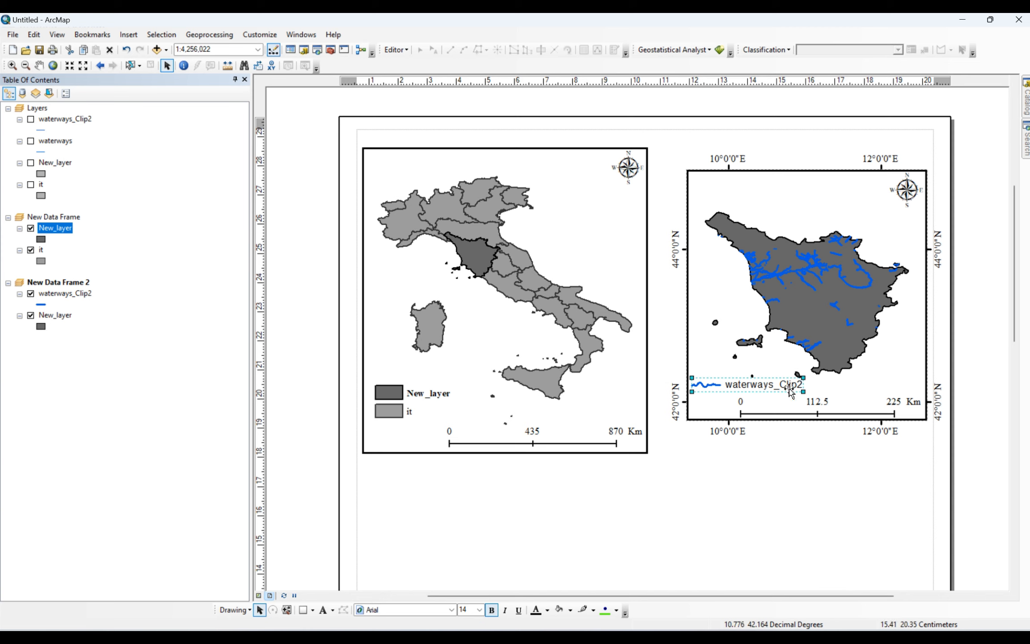
click(773, 460)
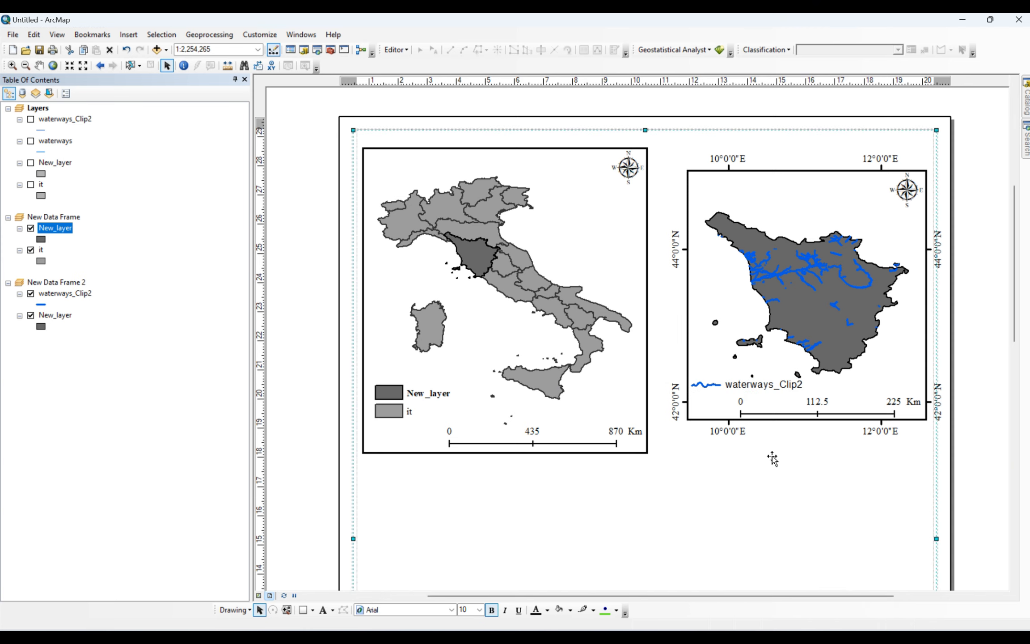
click(778, 387)
drag(804, 392, 785, 395)
click(768, 453)
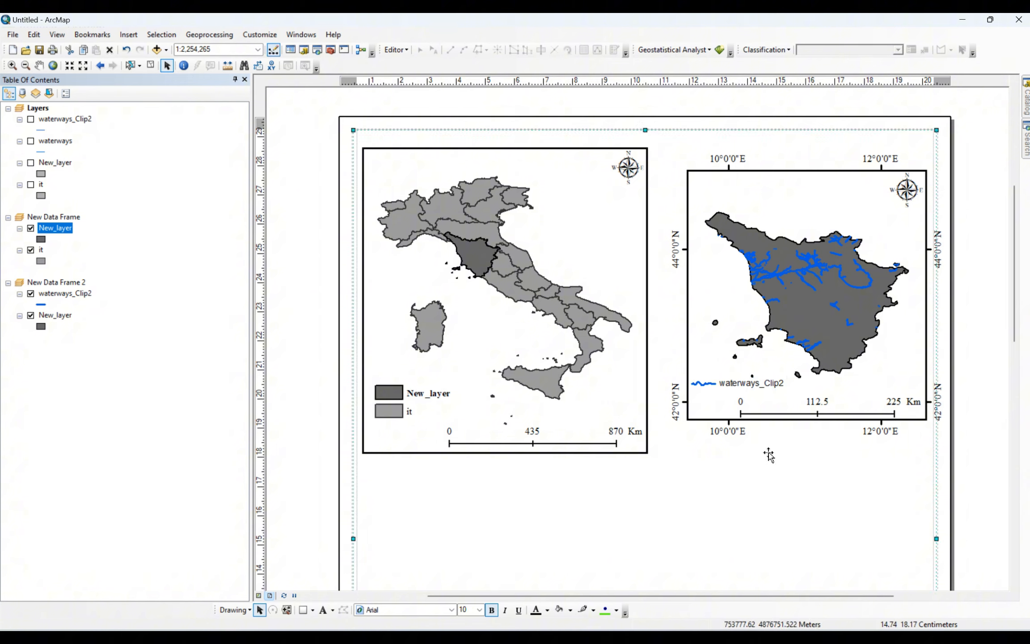
- Move the waterways legend to the upper-left corner of the Tuscany frame, above the map
click(747, 388)
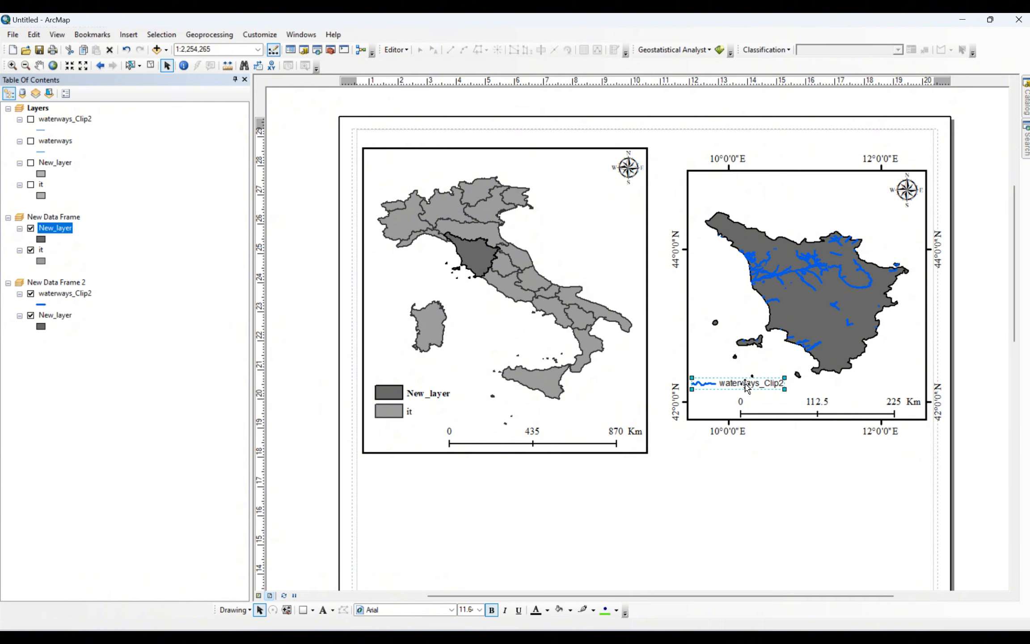
drag(746, 387, 745, 194)
click(775, 157)
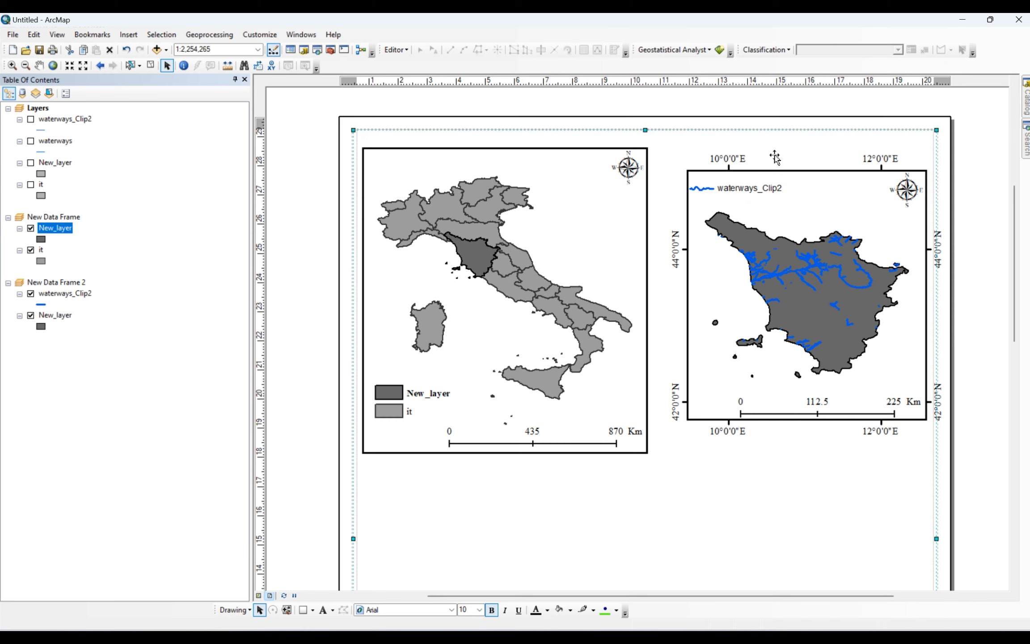
- In the waterways legend's properties, apply Times New Roman to all labels of the waterways_Clip2 item, accept and deselect the legend
click(768, 188)
right_click(767, 187)
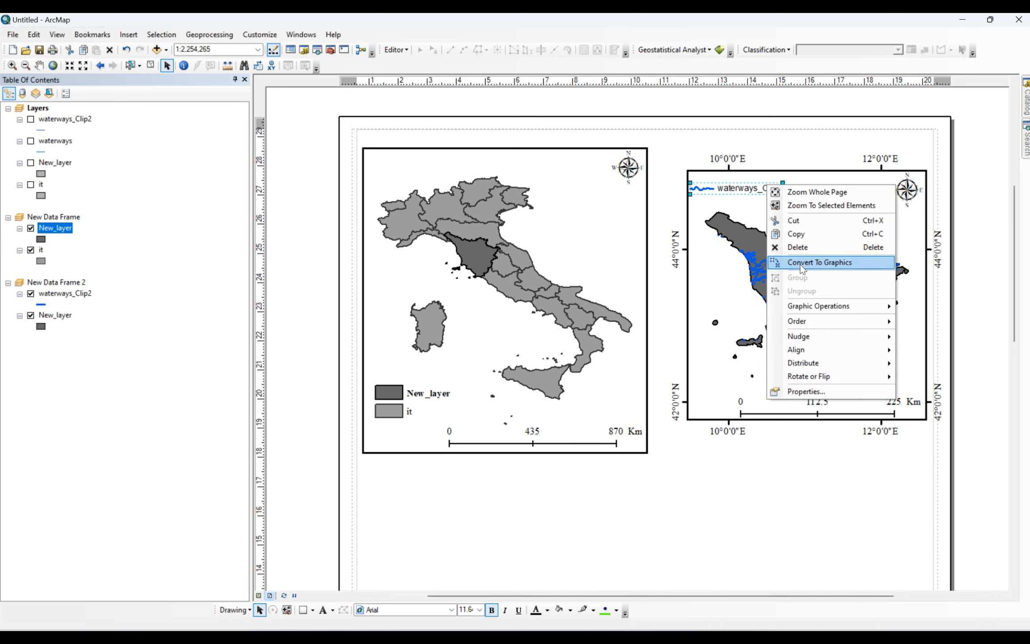
click(802, 392)
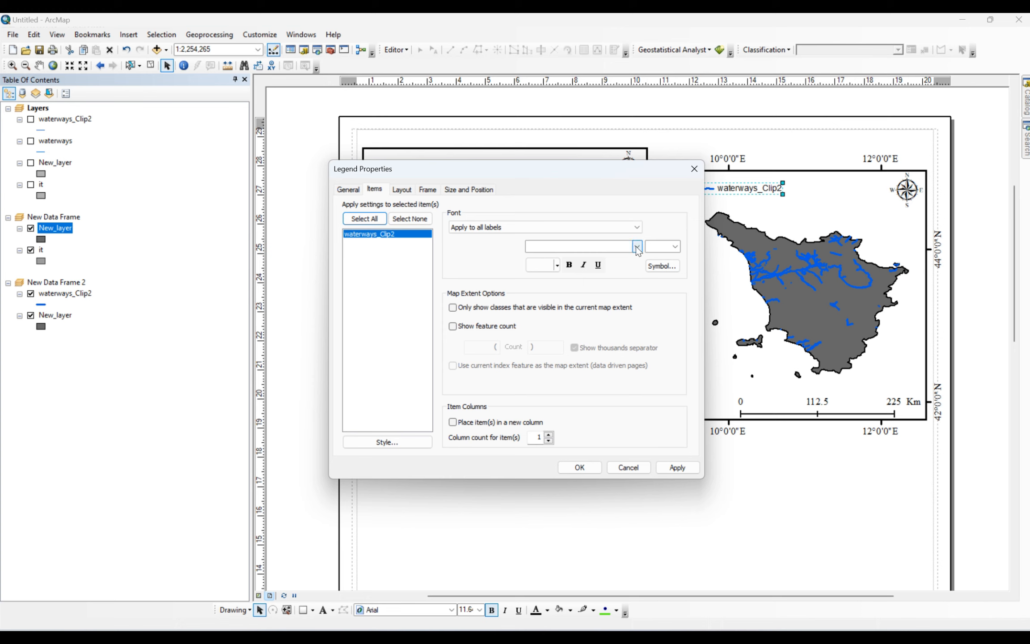
click(637, 246)
text(ti)
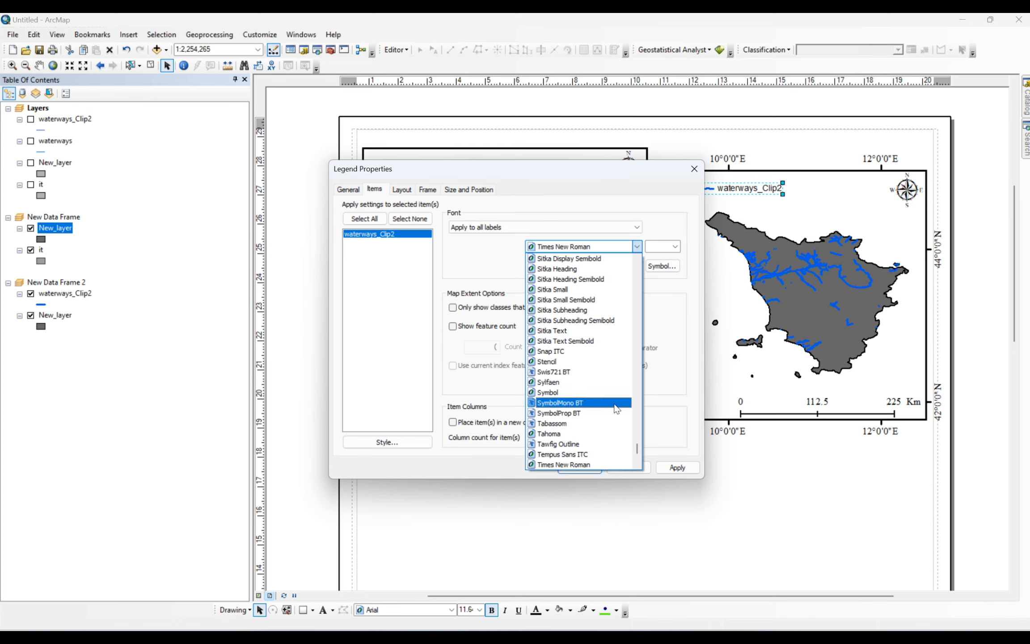
click(617, 465)
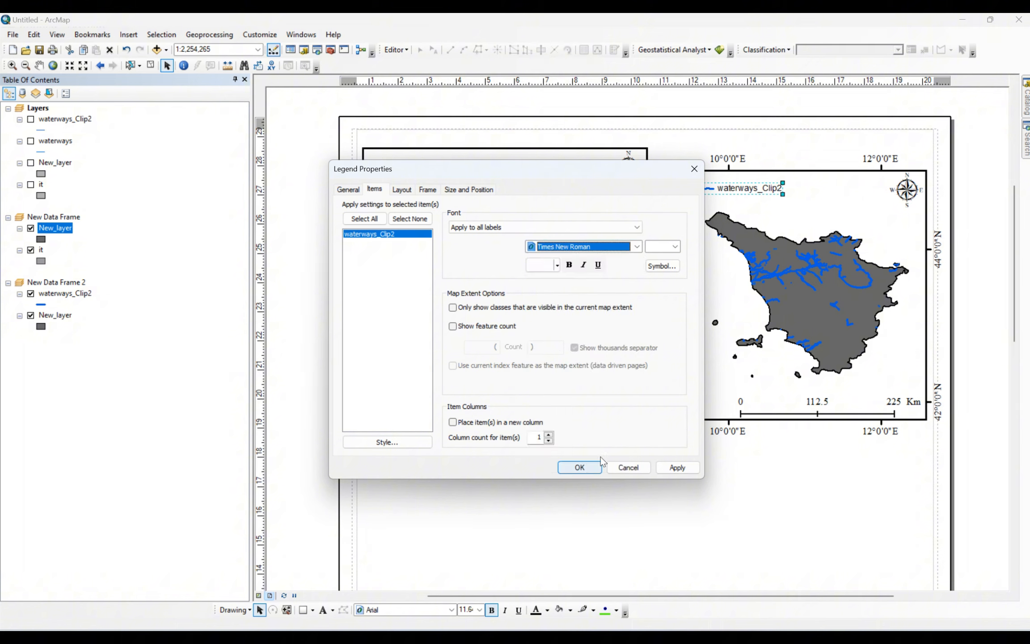
click(670, 466)
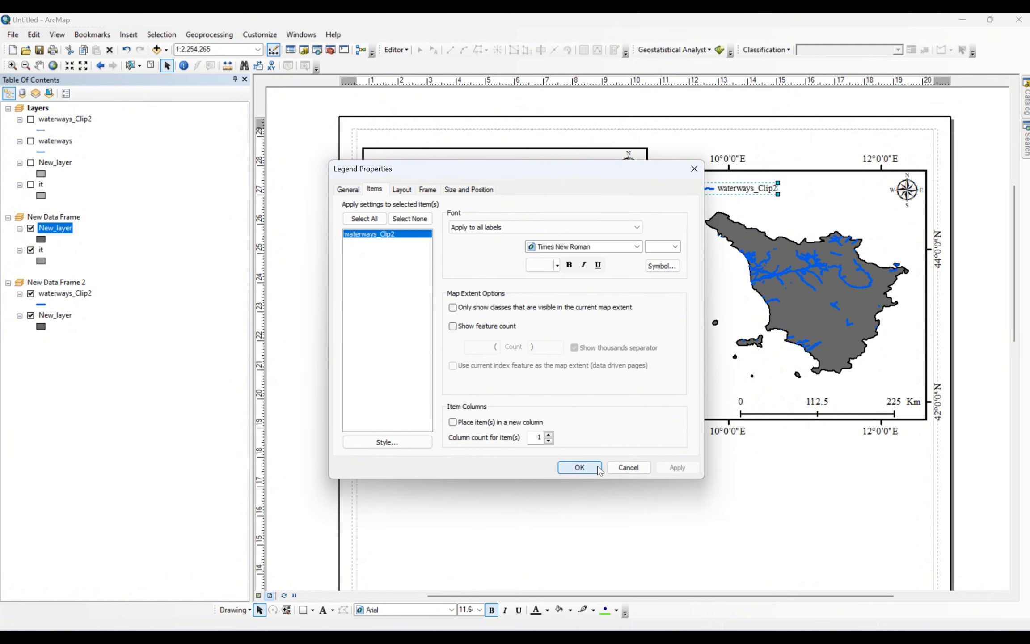
click(579, 467)
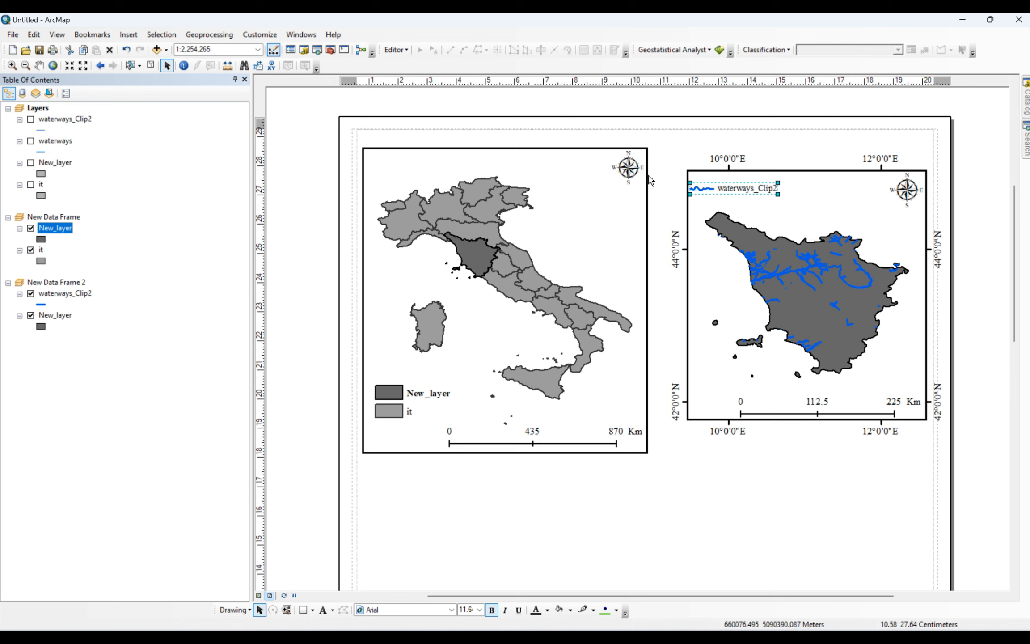
click(674, 161)
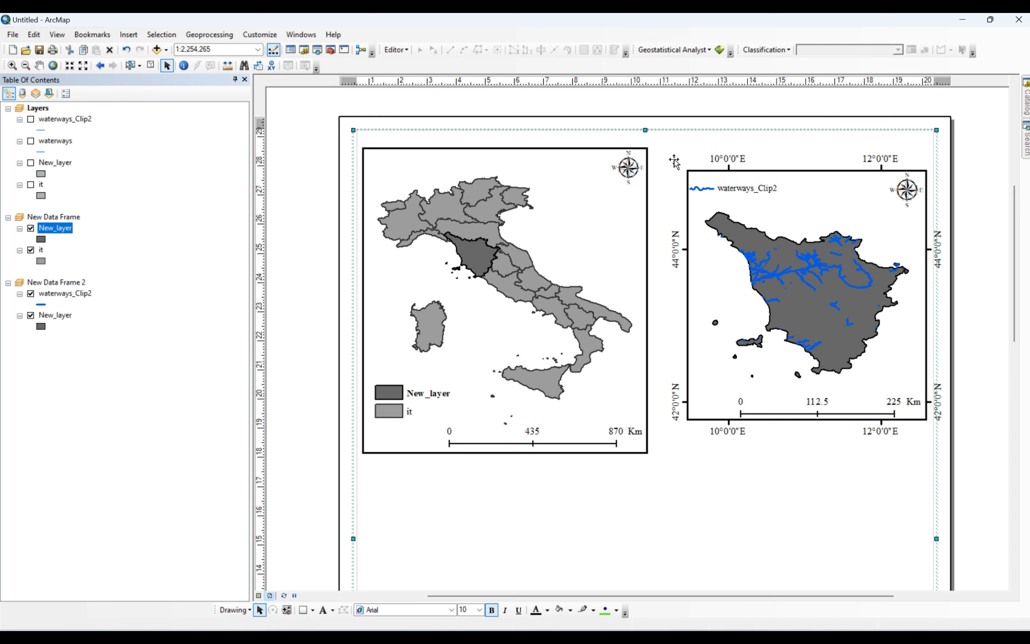
click(969, 181)
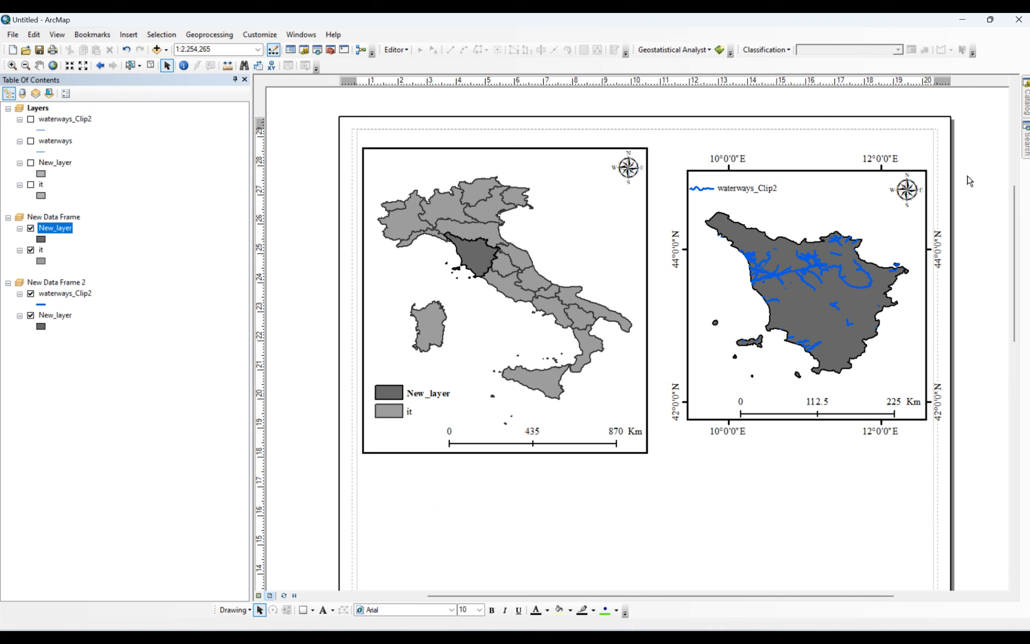
- Rename the waterways_Clip2 layer in New Data Frame 2 as Waterways through its layer properties
click(773, 193)
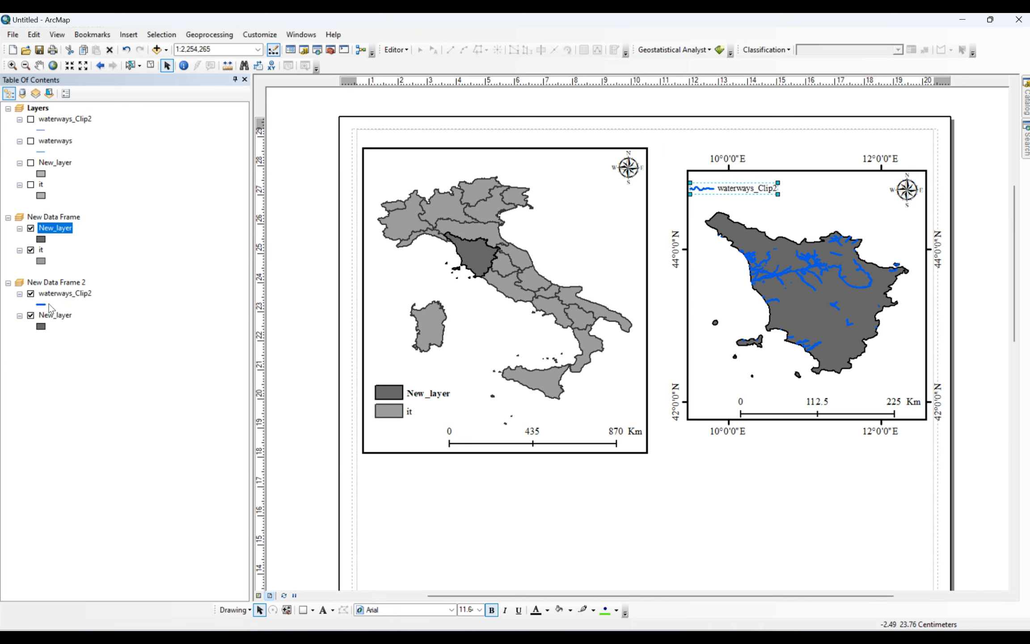
right_click(62, 296)
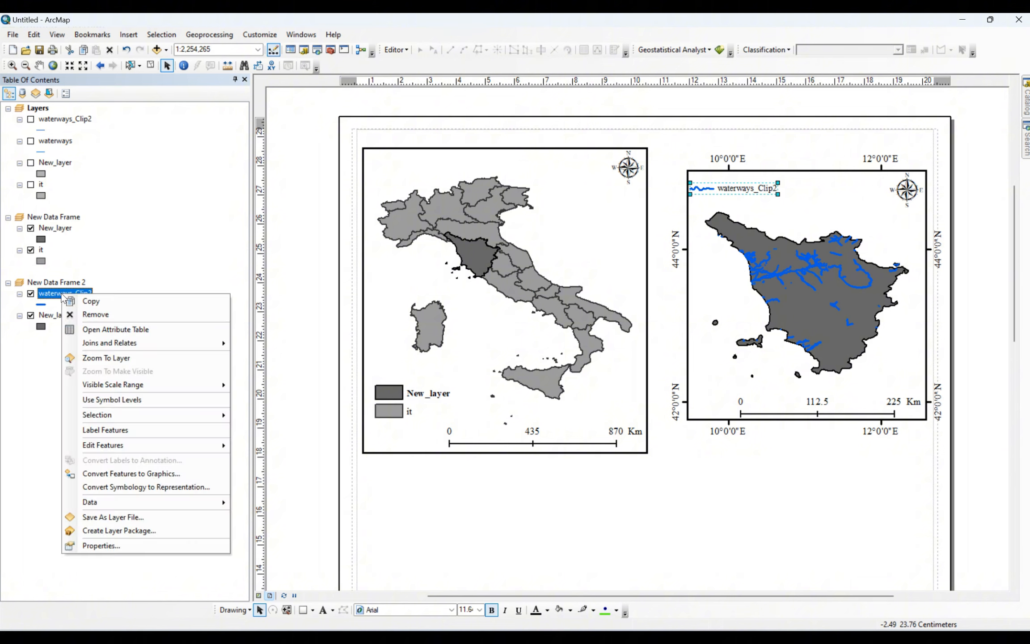
click(105, 544)
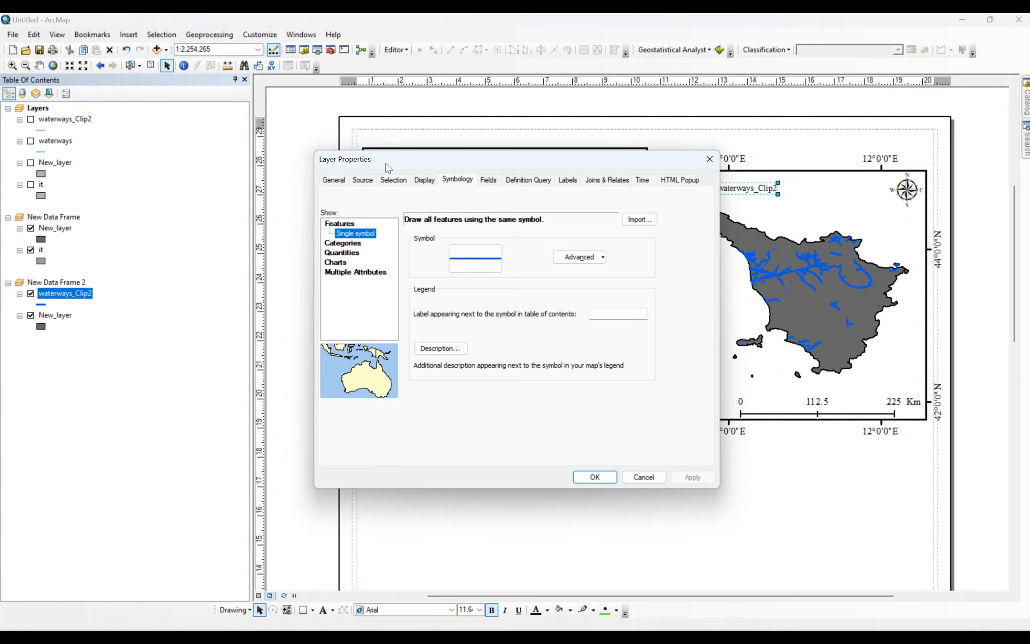
click(346, 178)
click(460, 200)
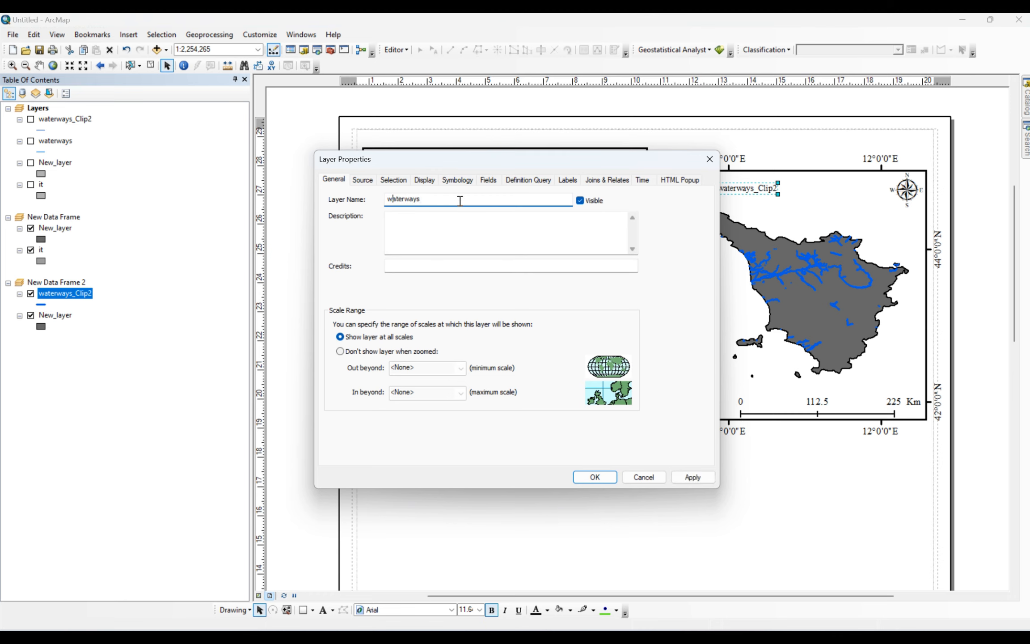
double_click(460, 201)
text(Waterways)
click(692, 477)
click(594, 477)
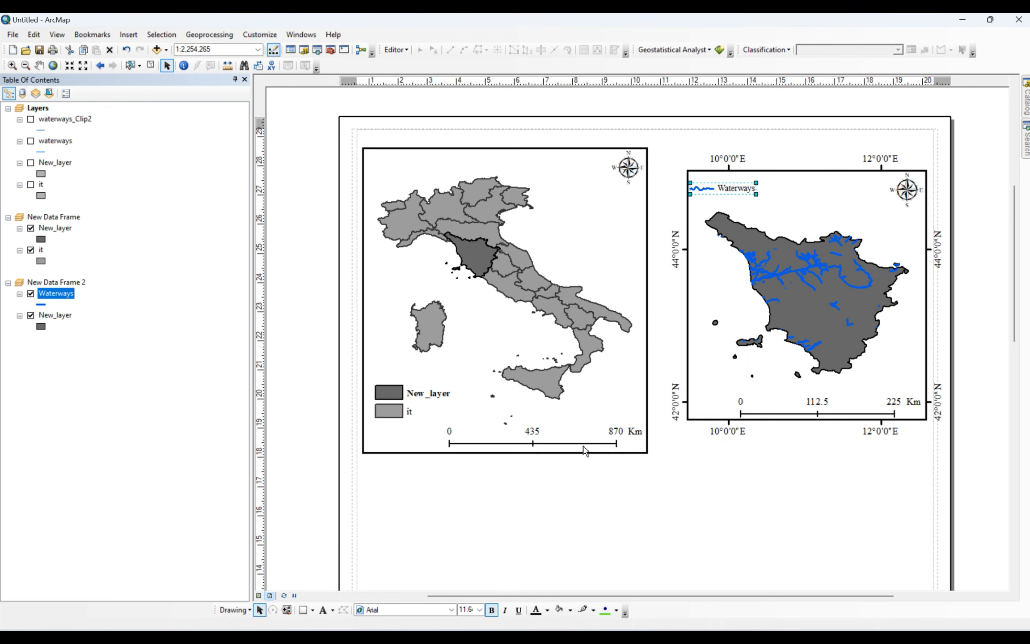
click(734, 202)
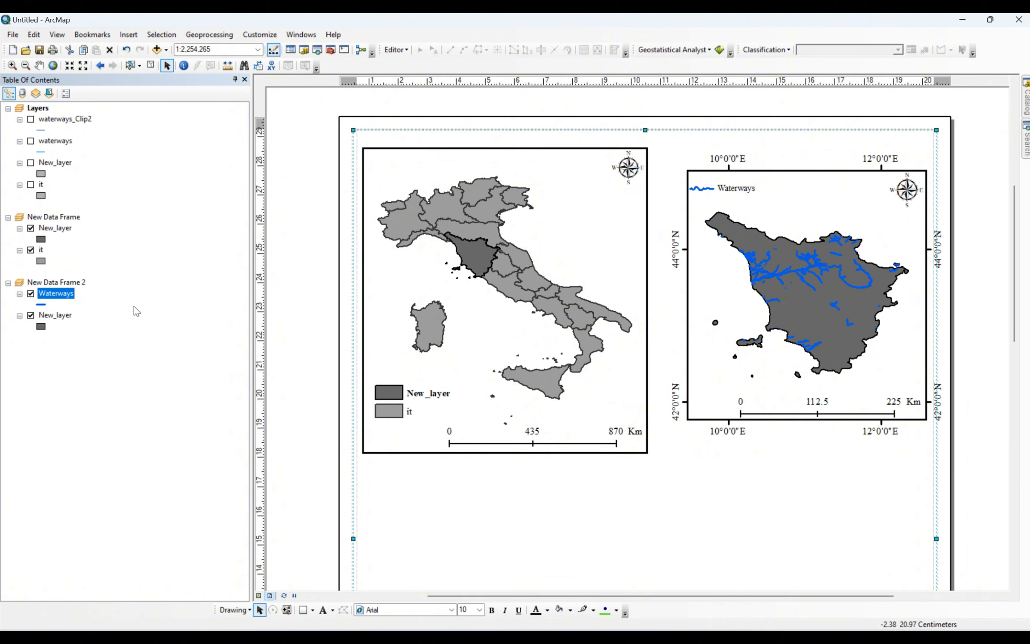
- Rename the it layer in New Data Frame as Italy through its layer properties and deselect the data frame on the page
right_click(44, 253)
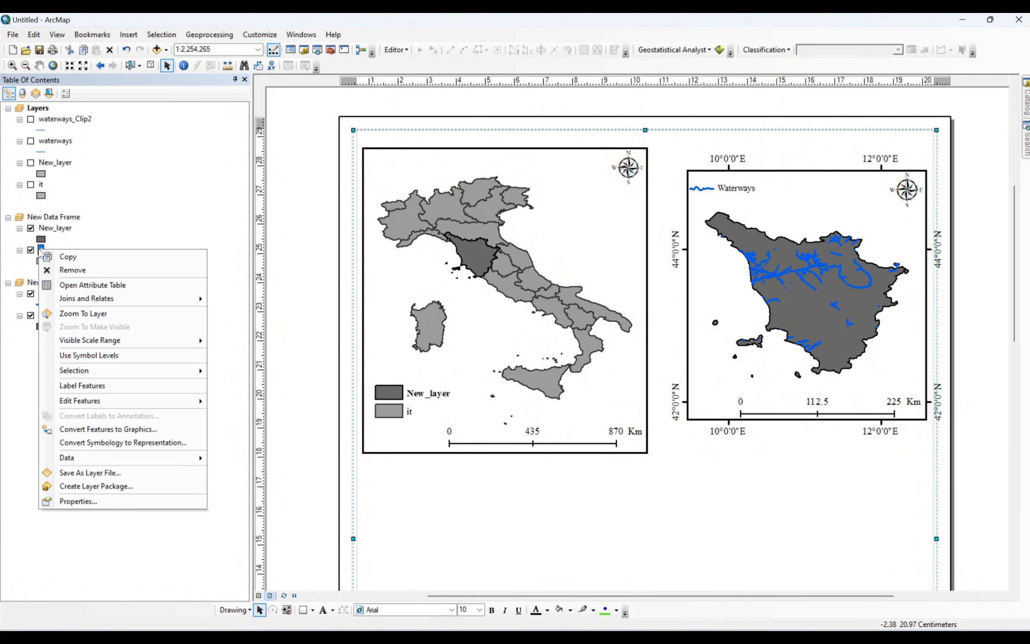
click(96, 484)
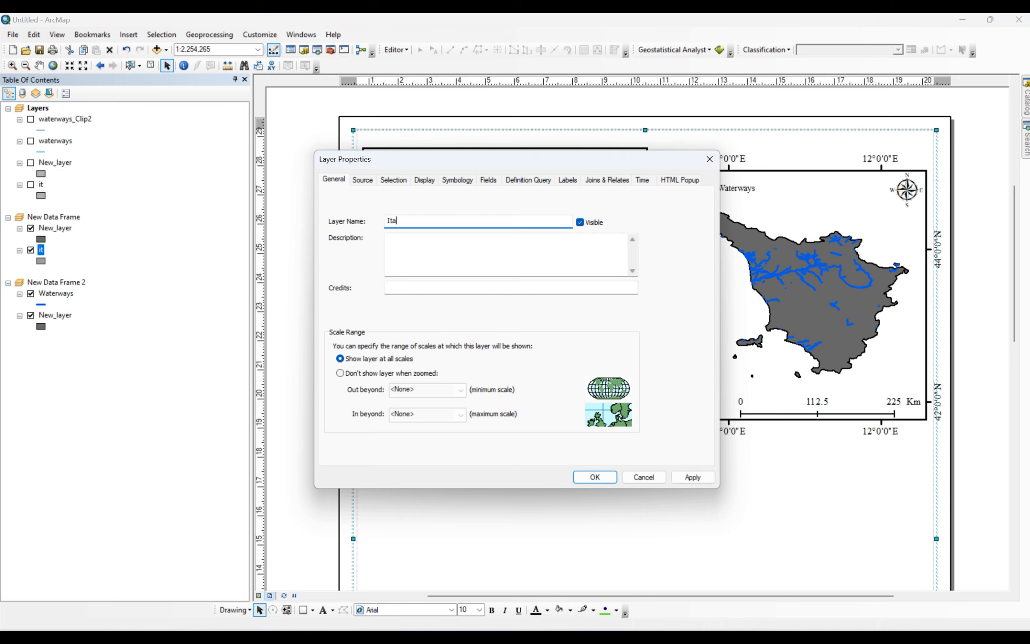
click(586, 478)
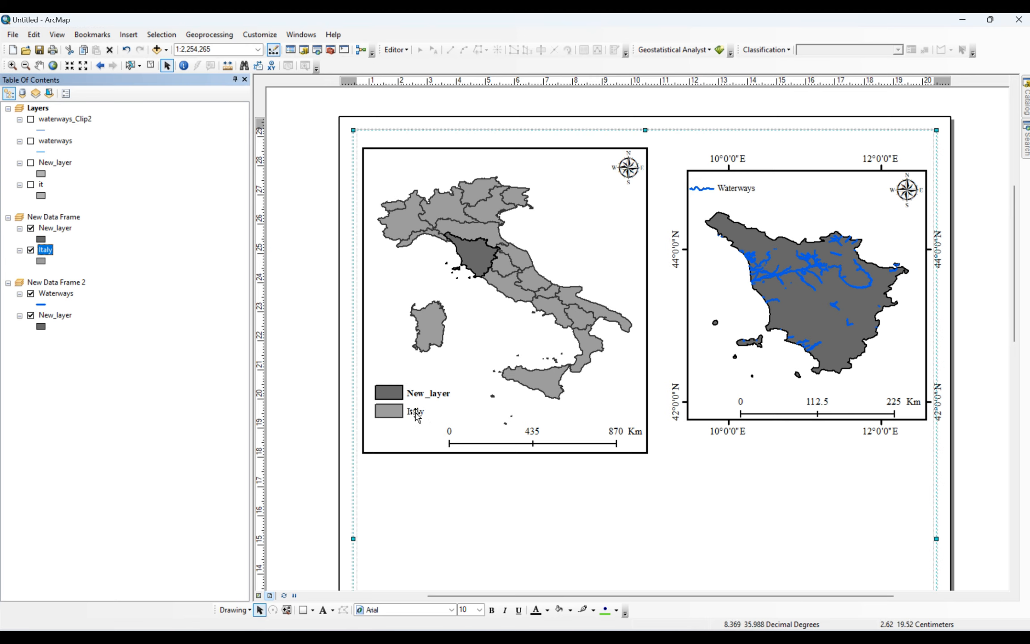
click(963, 150)
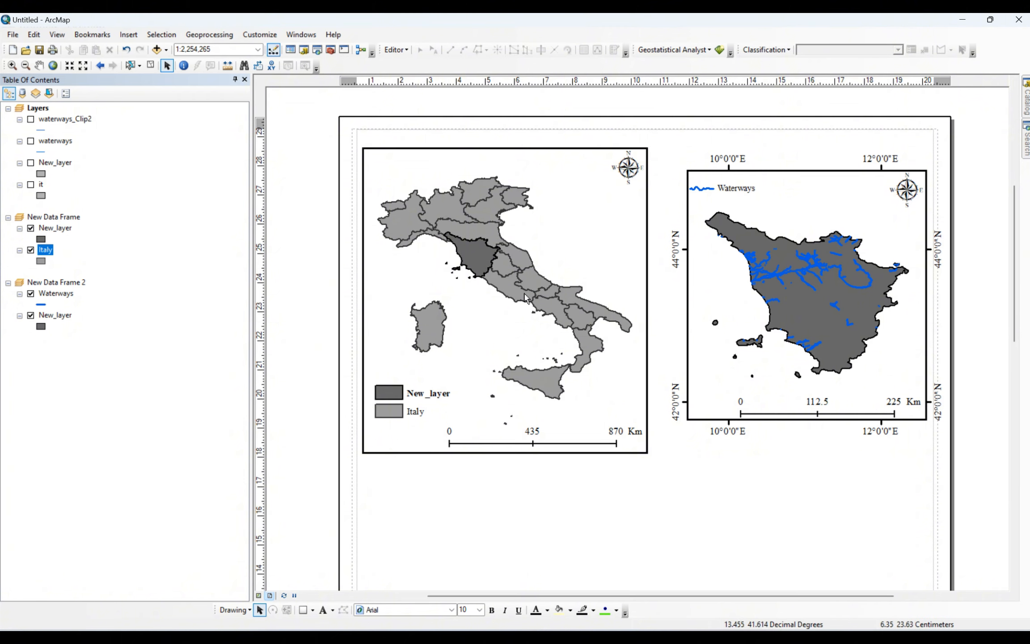
- Export the map layout to the Desktop as a JPEG named SA at 700 dpi
scroll(513, 286, up, 1)
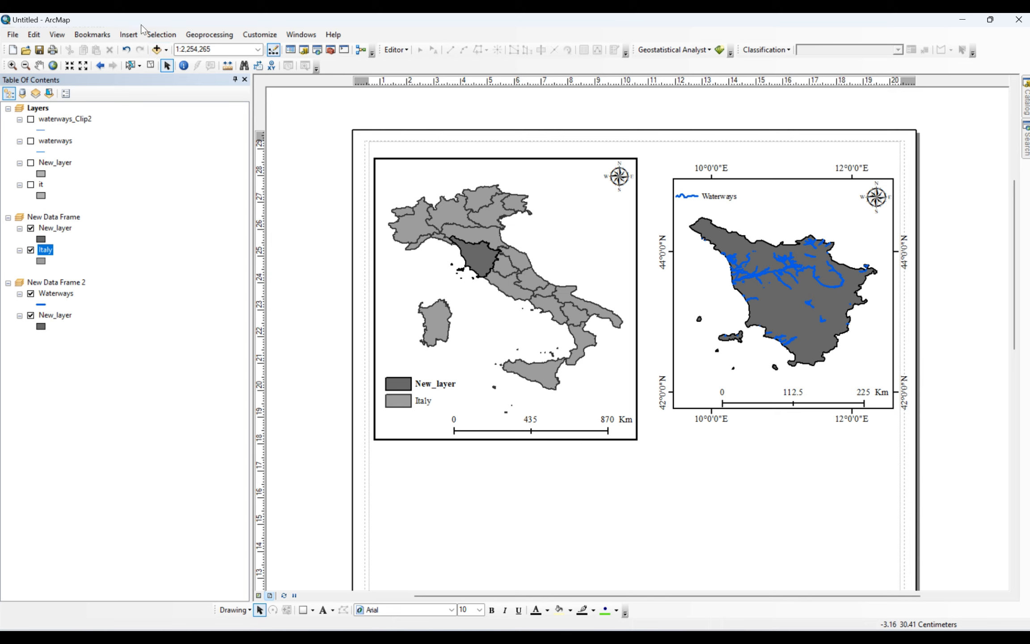
click(17, 37)
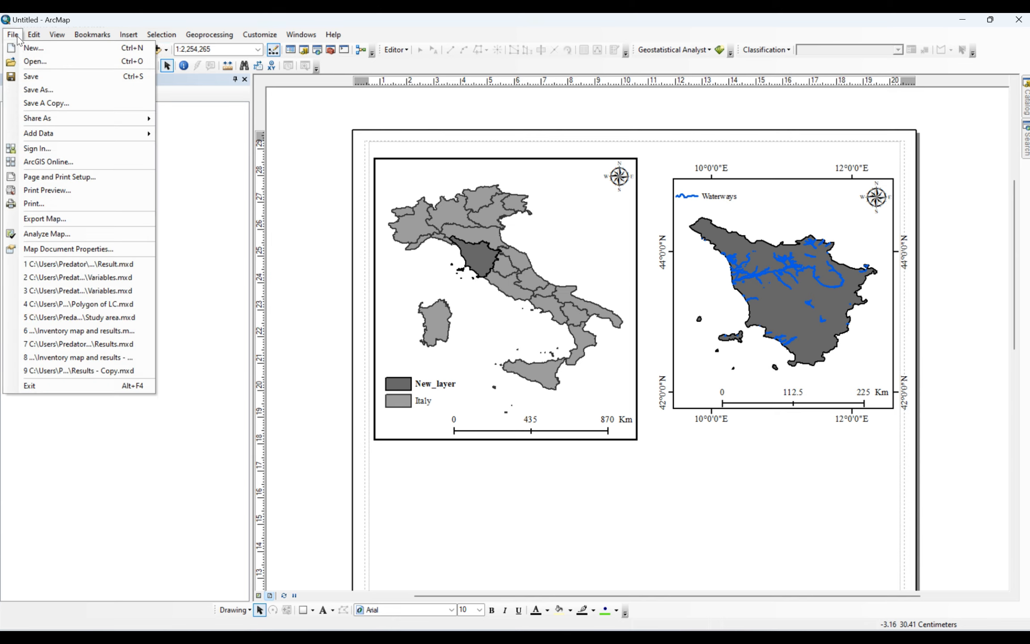
click(30, 219)
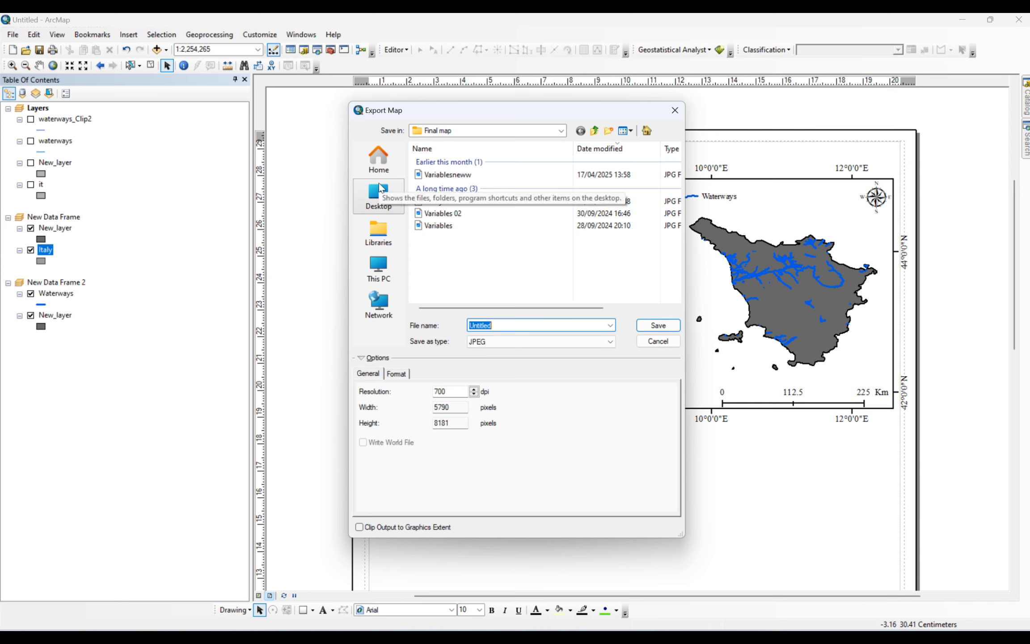
click(380, 192)
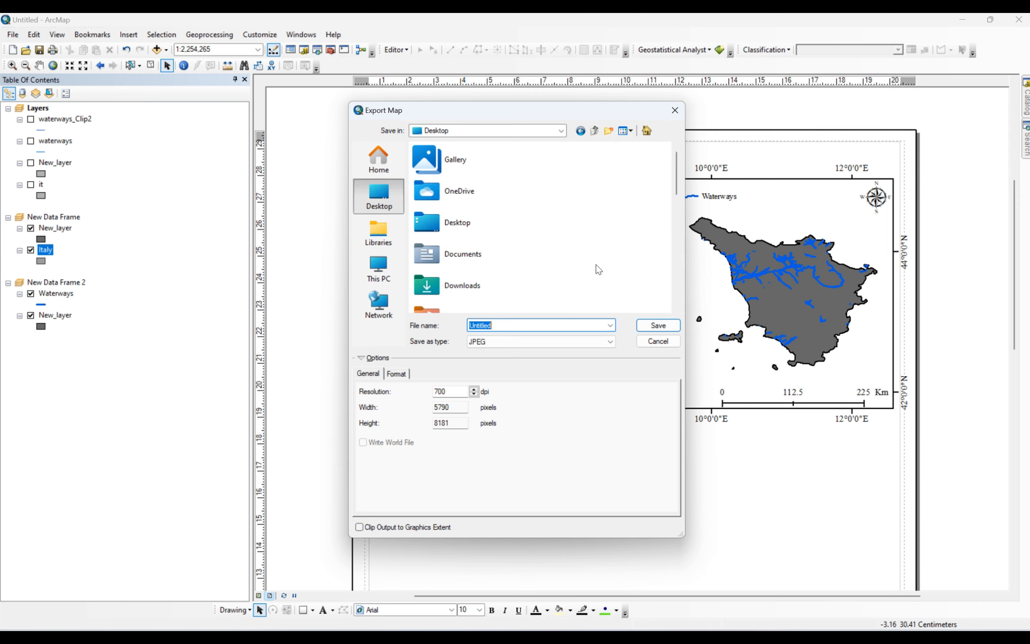
drag(526, 325, 451, 322)
text(SA)
click(524, 341)
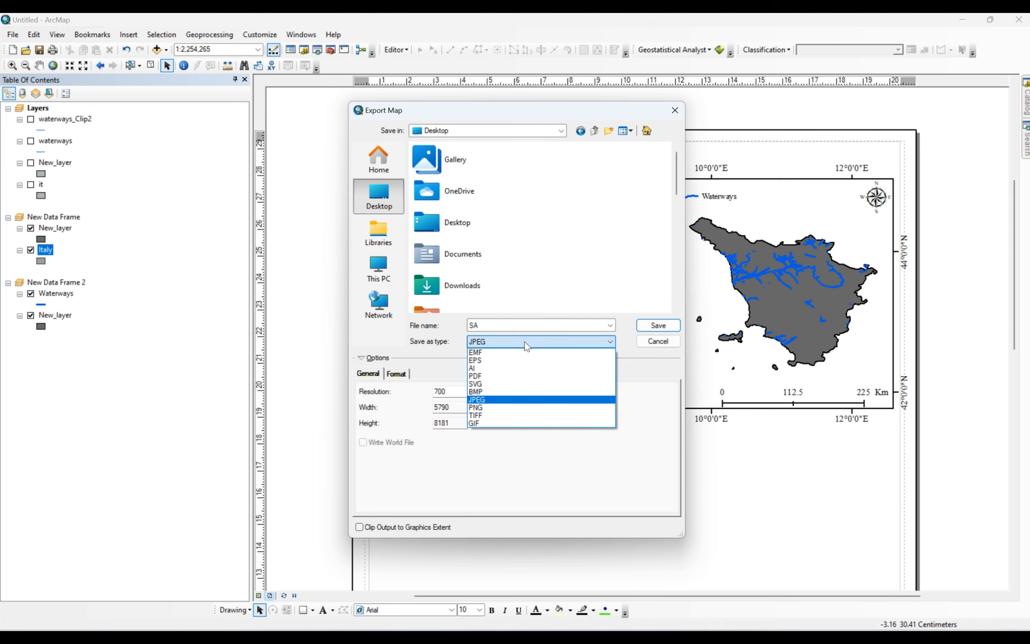
click(498, 403)
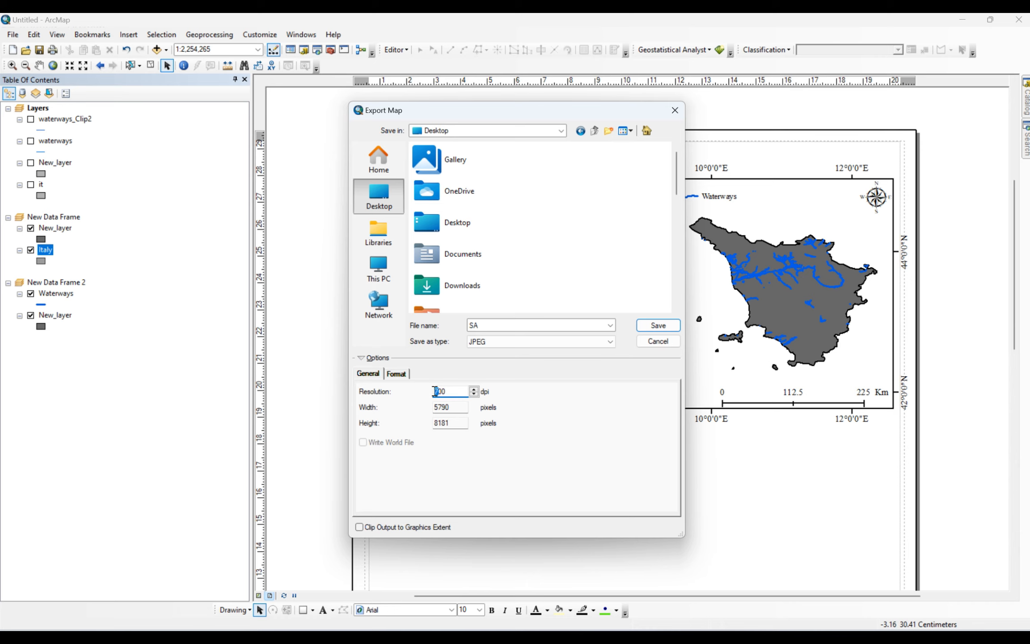
drag(439, 392, 430, 391)
click(649, 326)
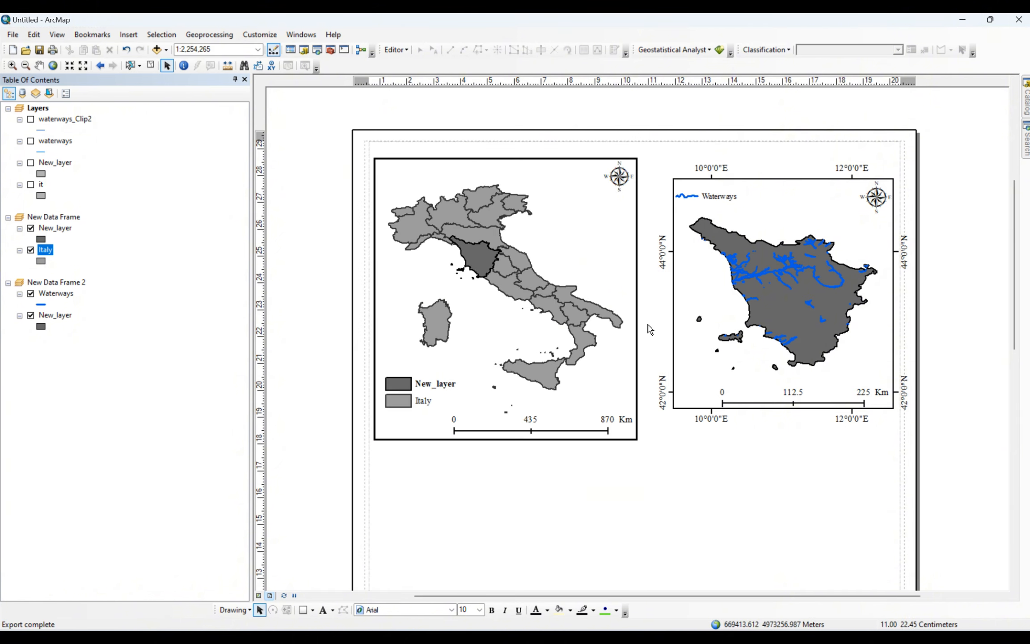
- Switch to the desktop, open the exported SA.jpg in the image viewer and examine both maps up close
click(966, 21)
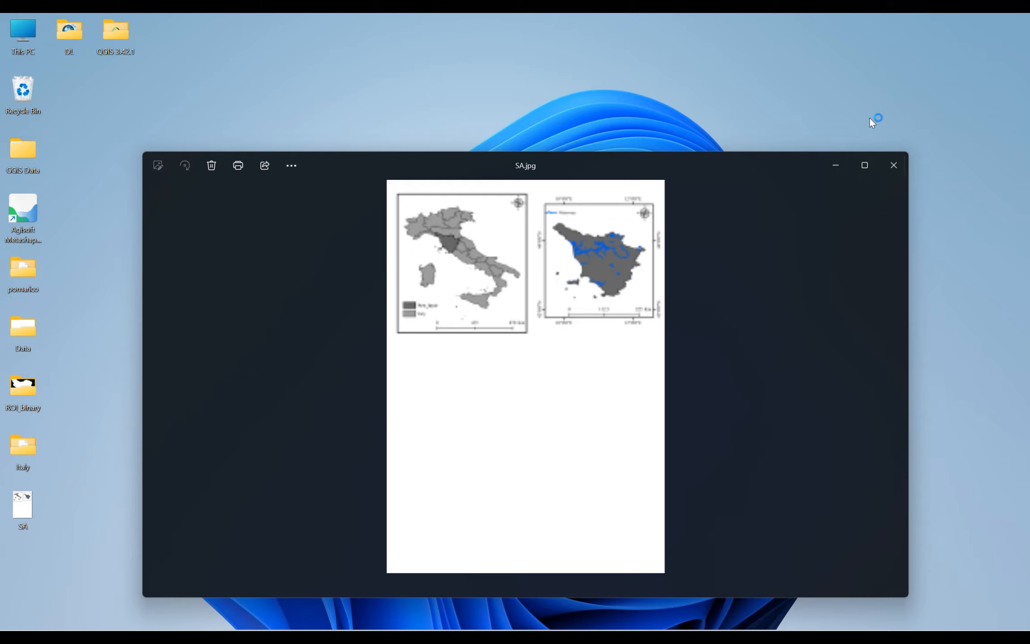
click(865, 165)
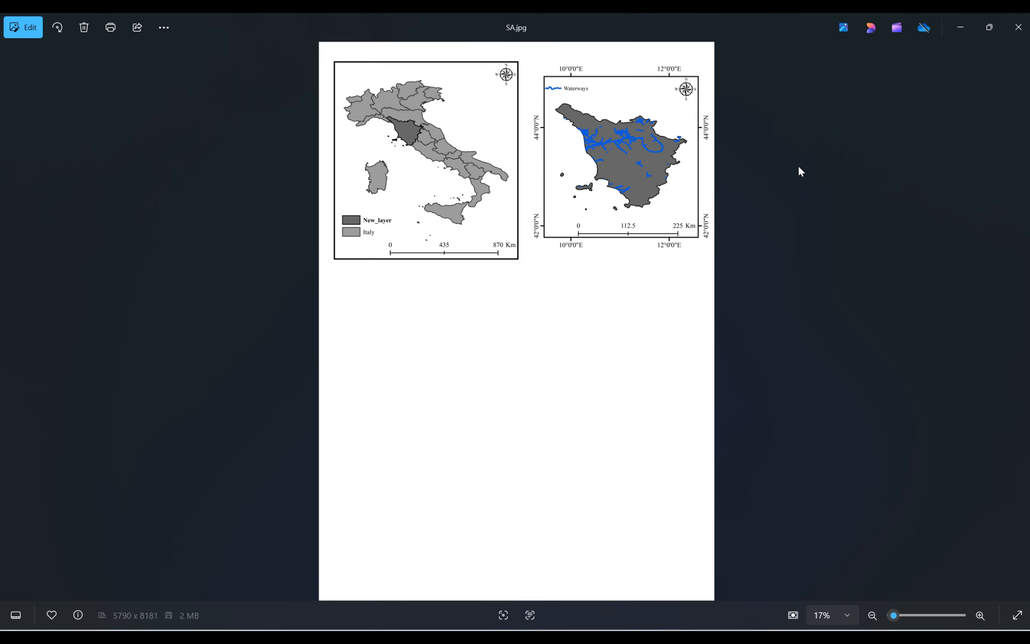
scroll(581, 89, up, 2)
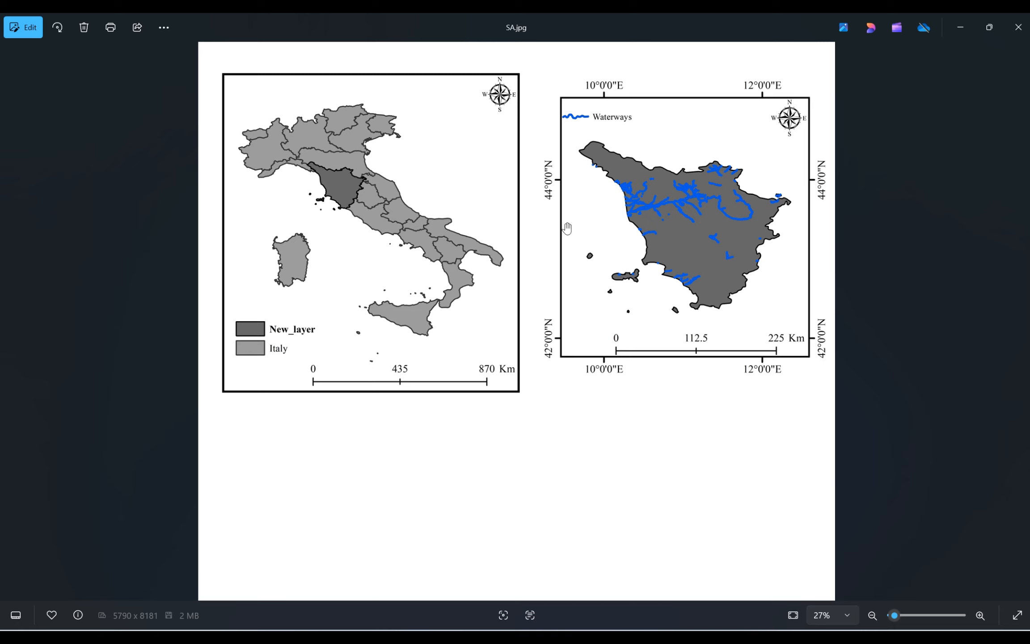
scroll(564, 224, up, 2)
drag(558, 159, 551, 312)
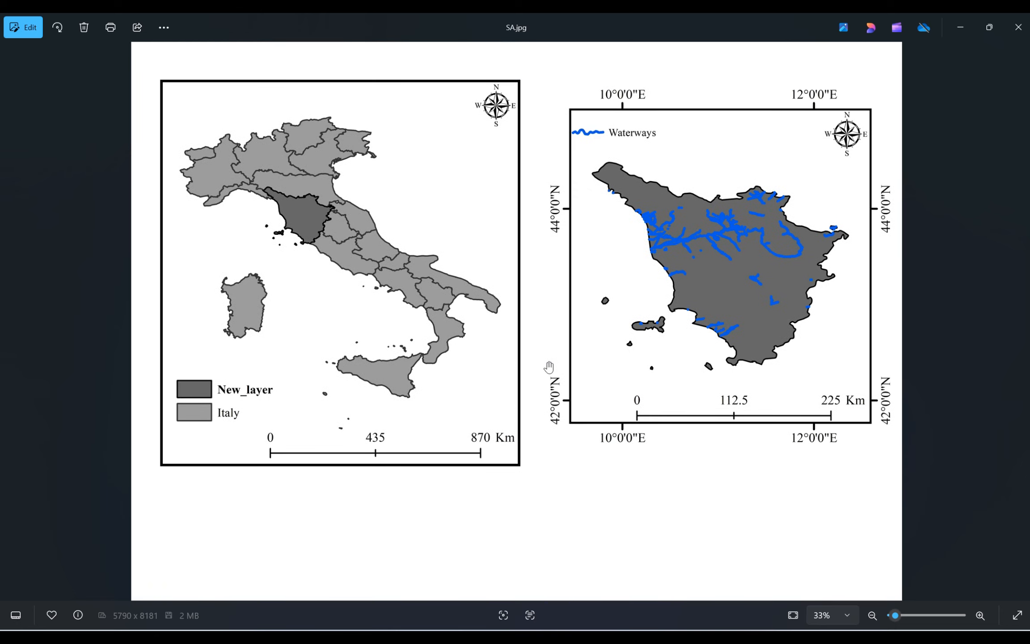